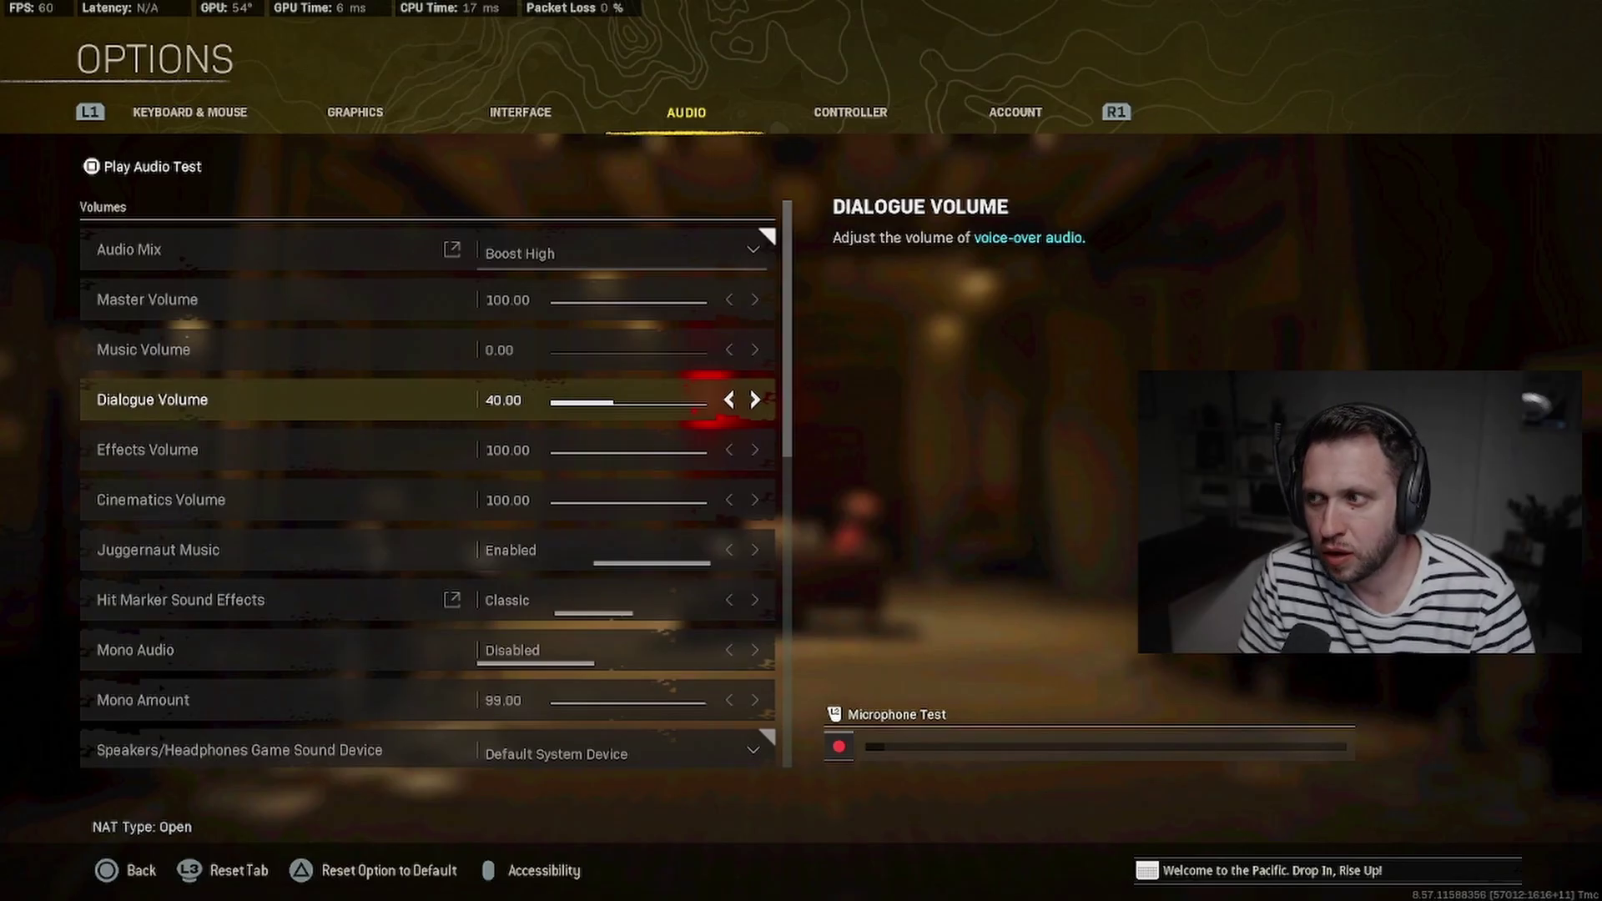
- Switch the Audio Mix setting from Boost High to Midnight Mode
left_click(143, 349)
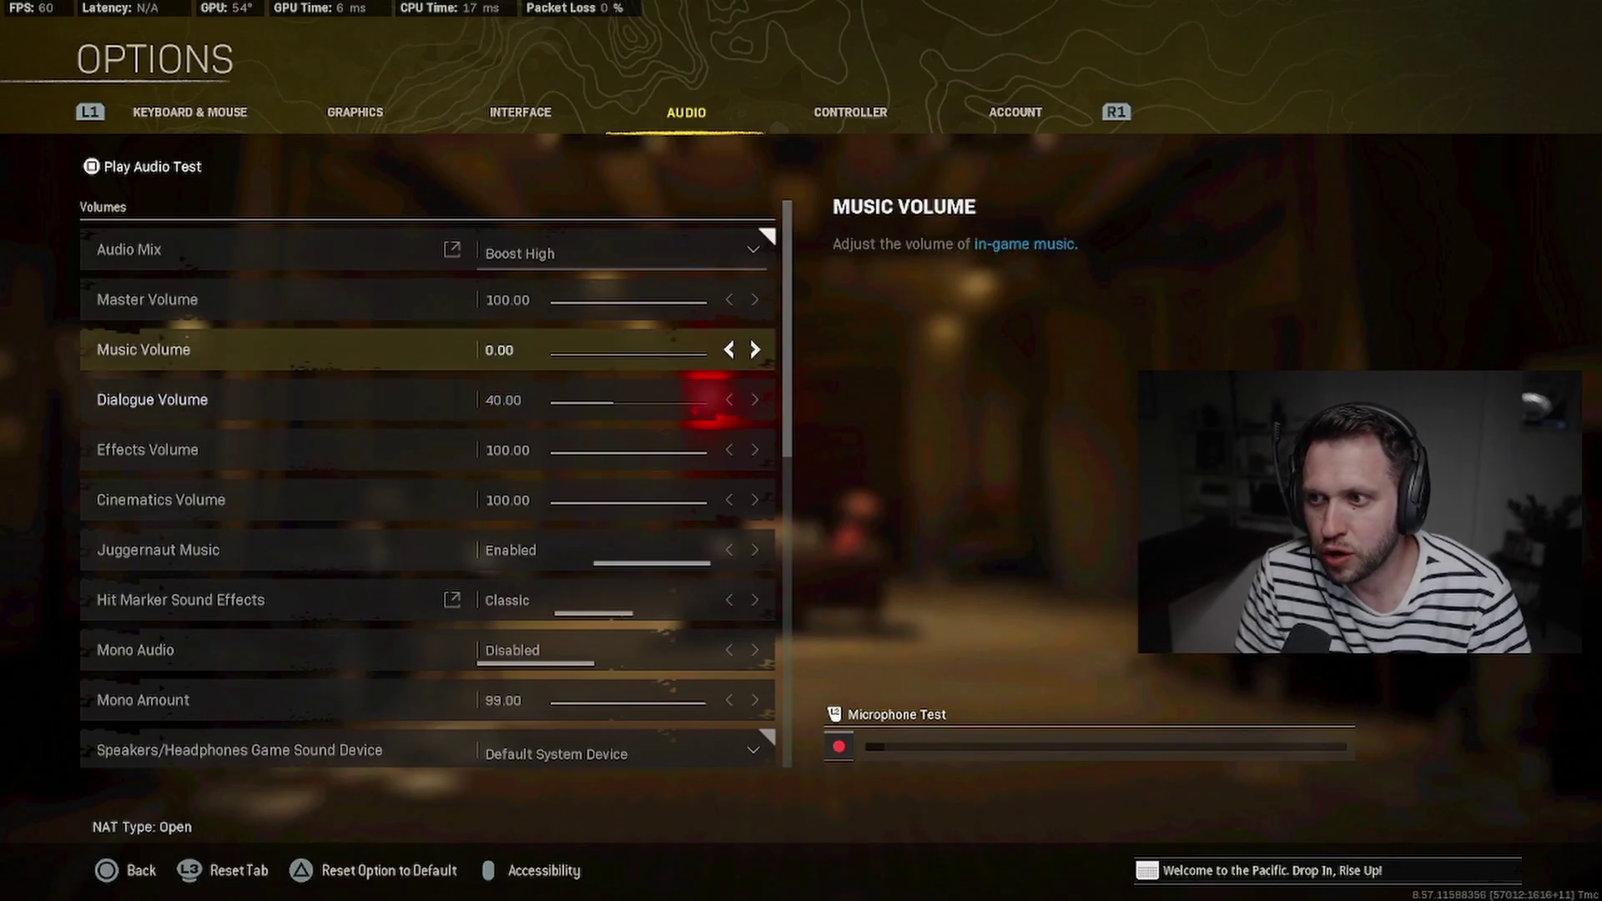
key("Up")
key("Up")
key("Return")
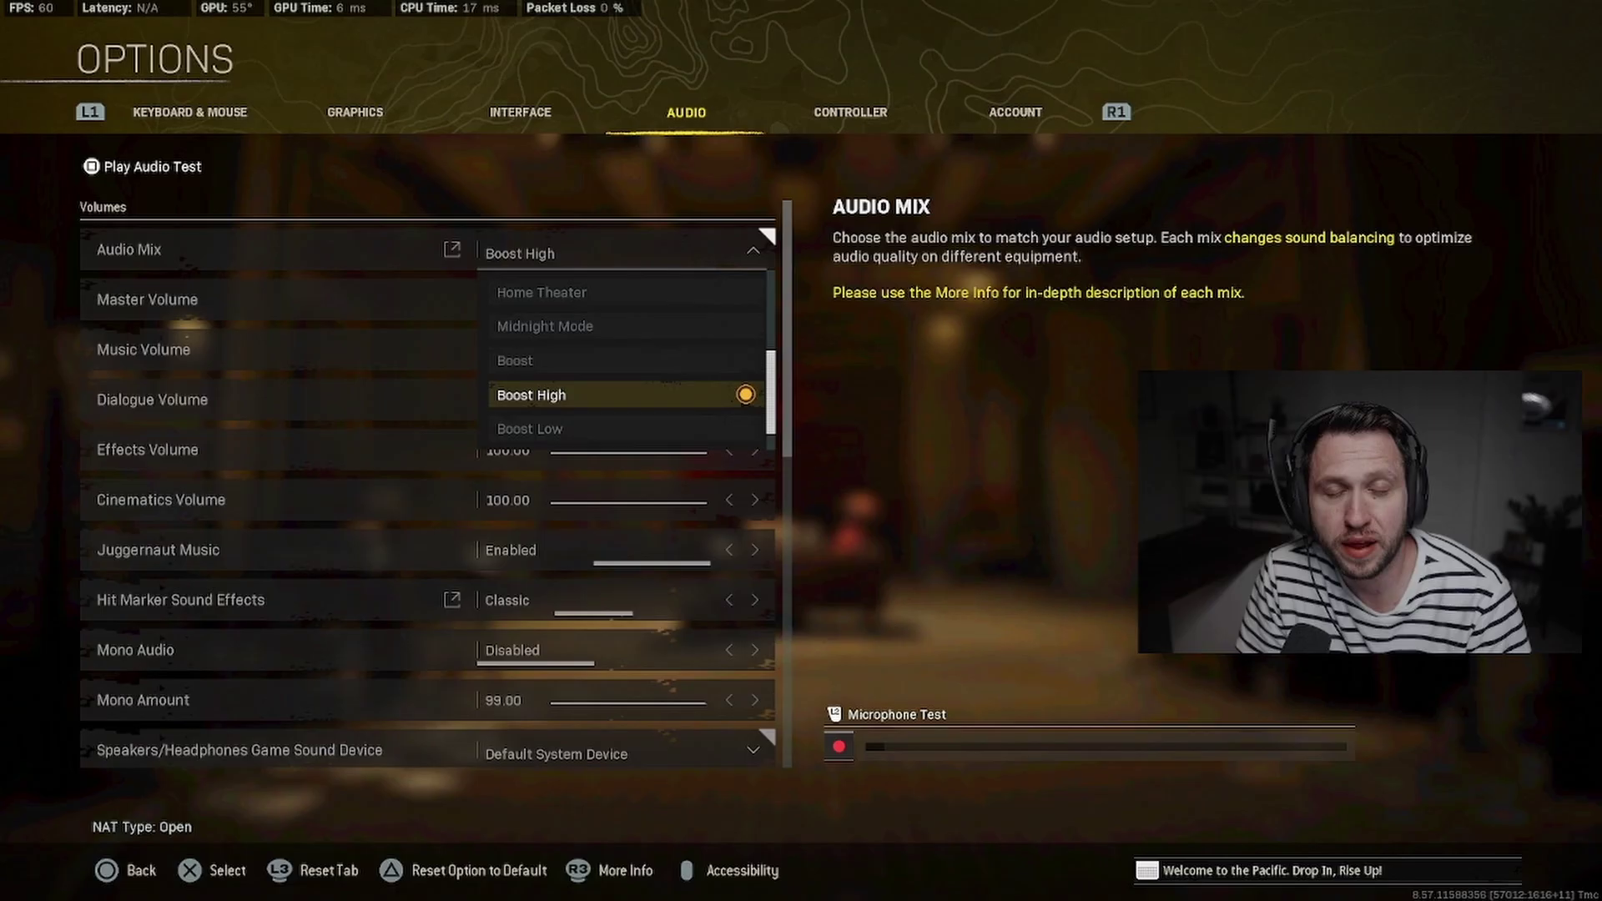
key("Up")
key("Up")
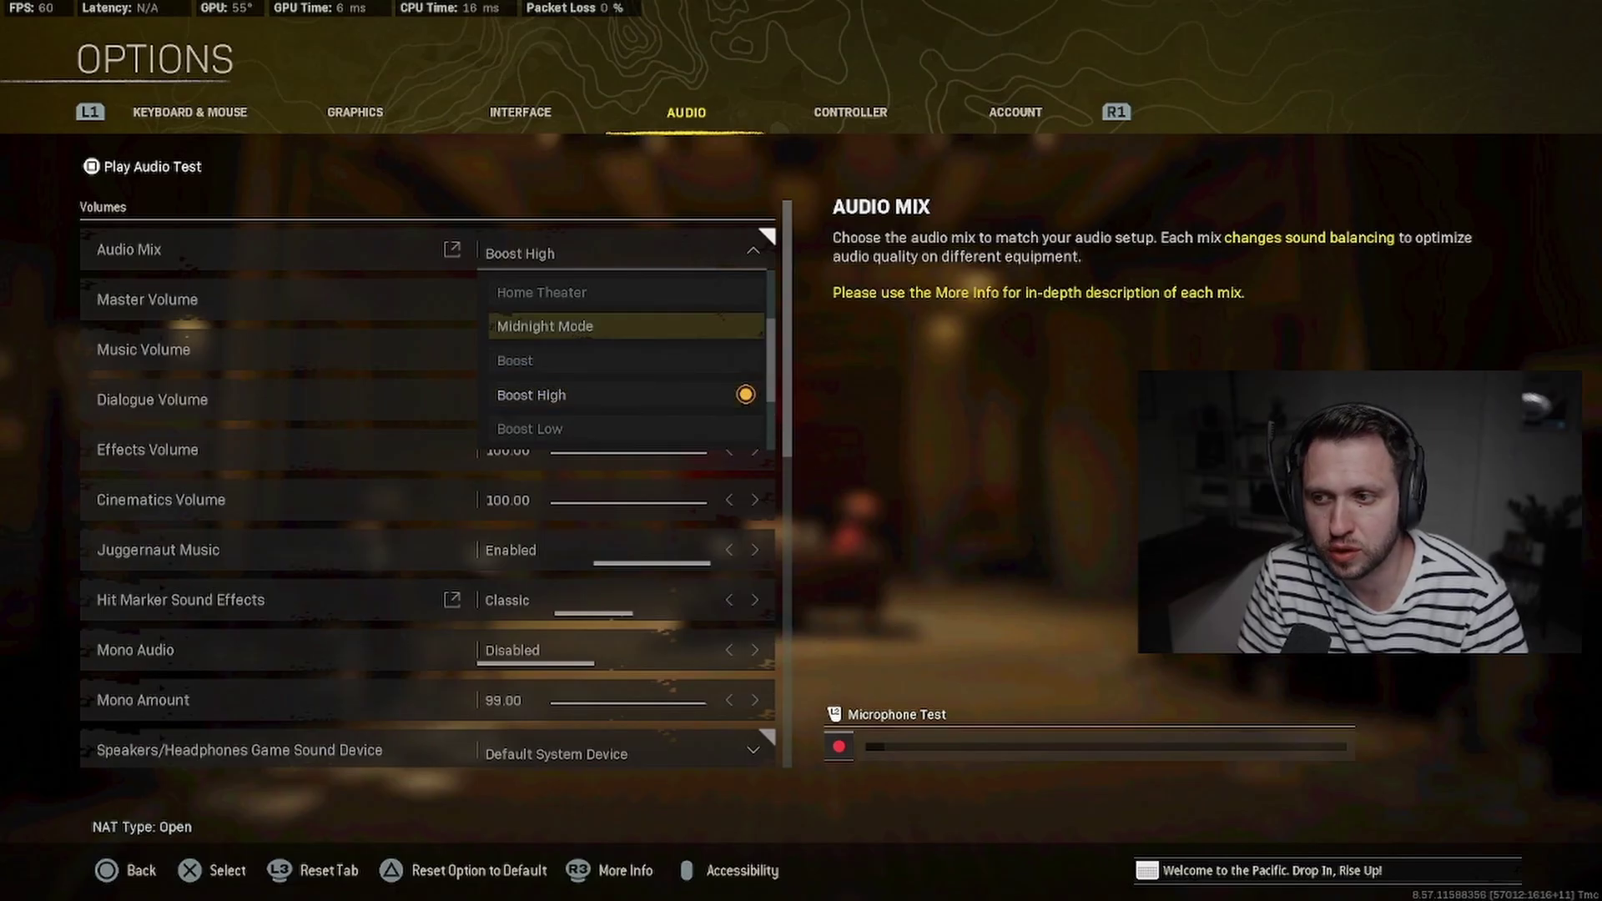
key("Return")
- Check the volume sliders, finishing on Dialogue Volume at 40
key("Down")
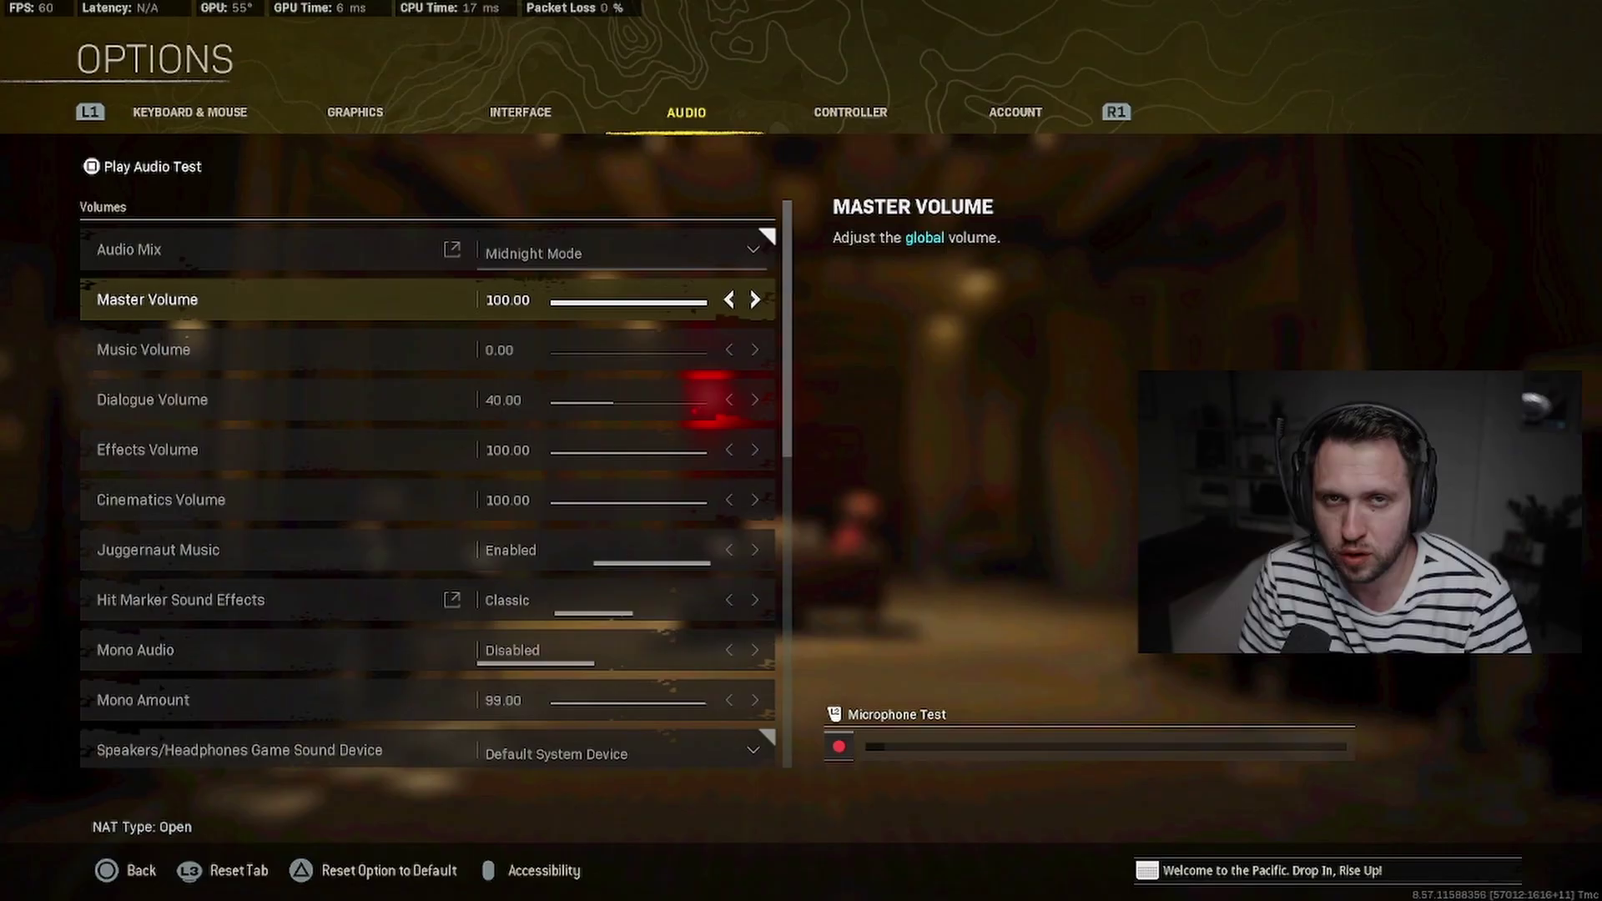
key("Down")
key("Down")
key("Down")
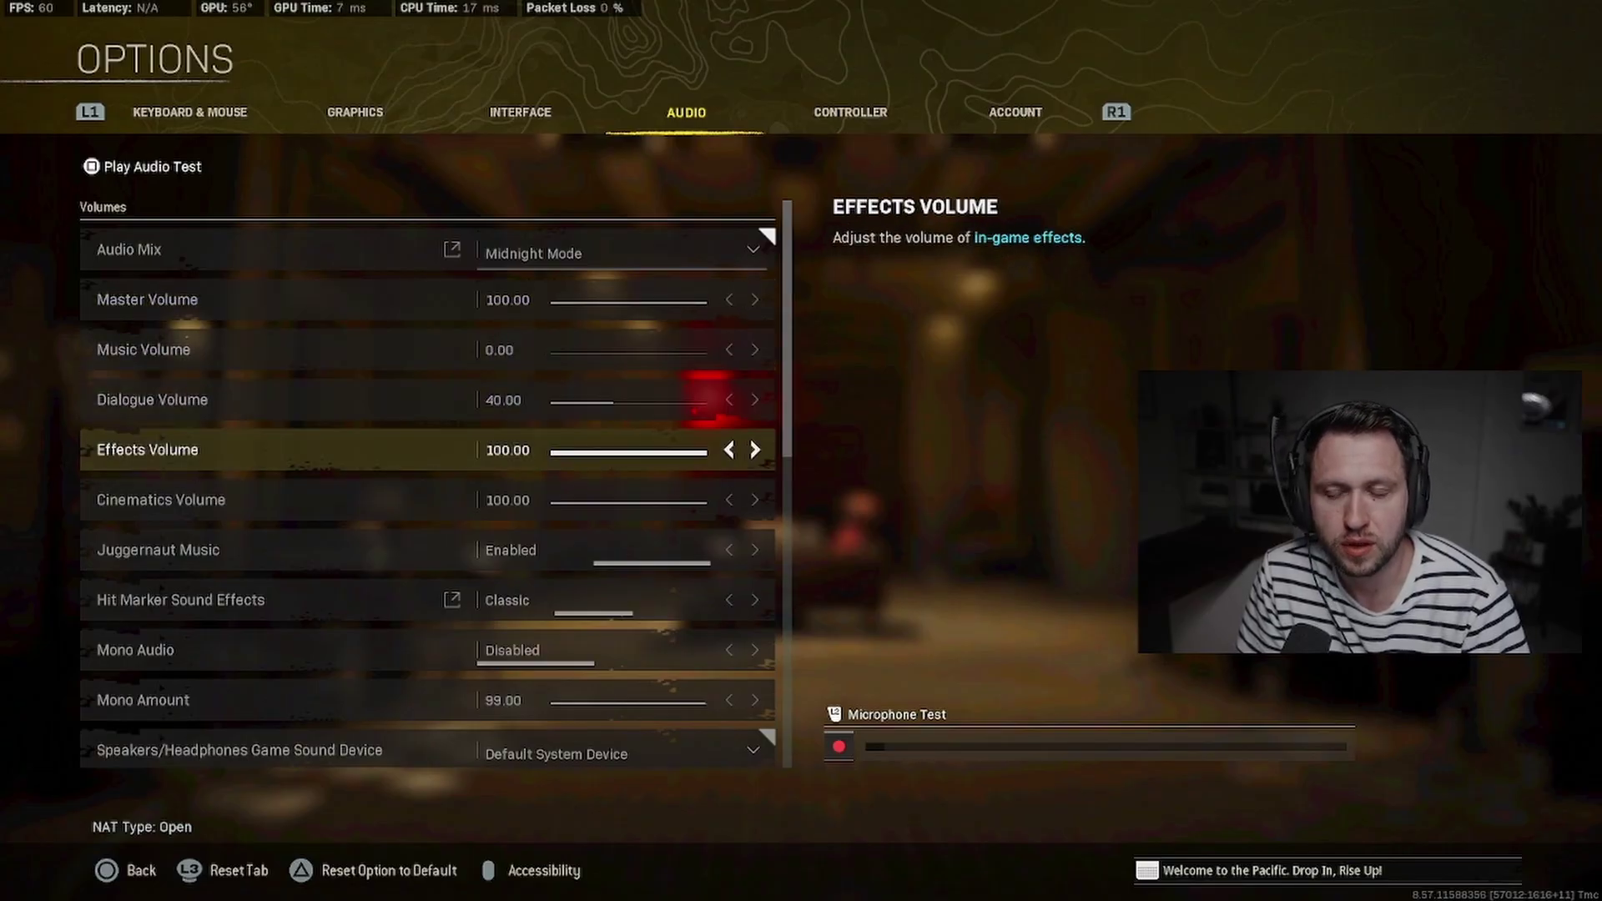
key("Up")
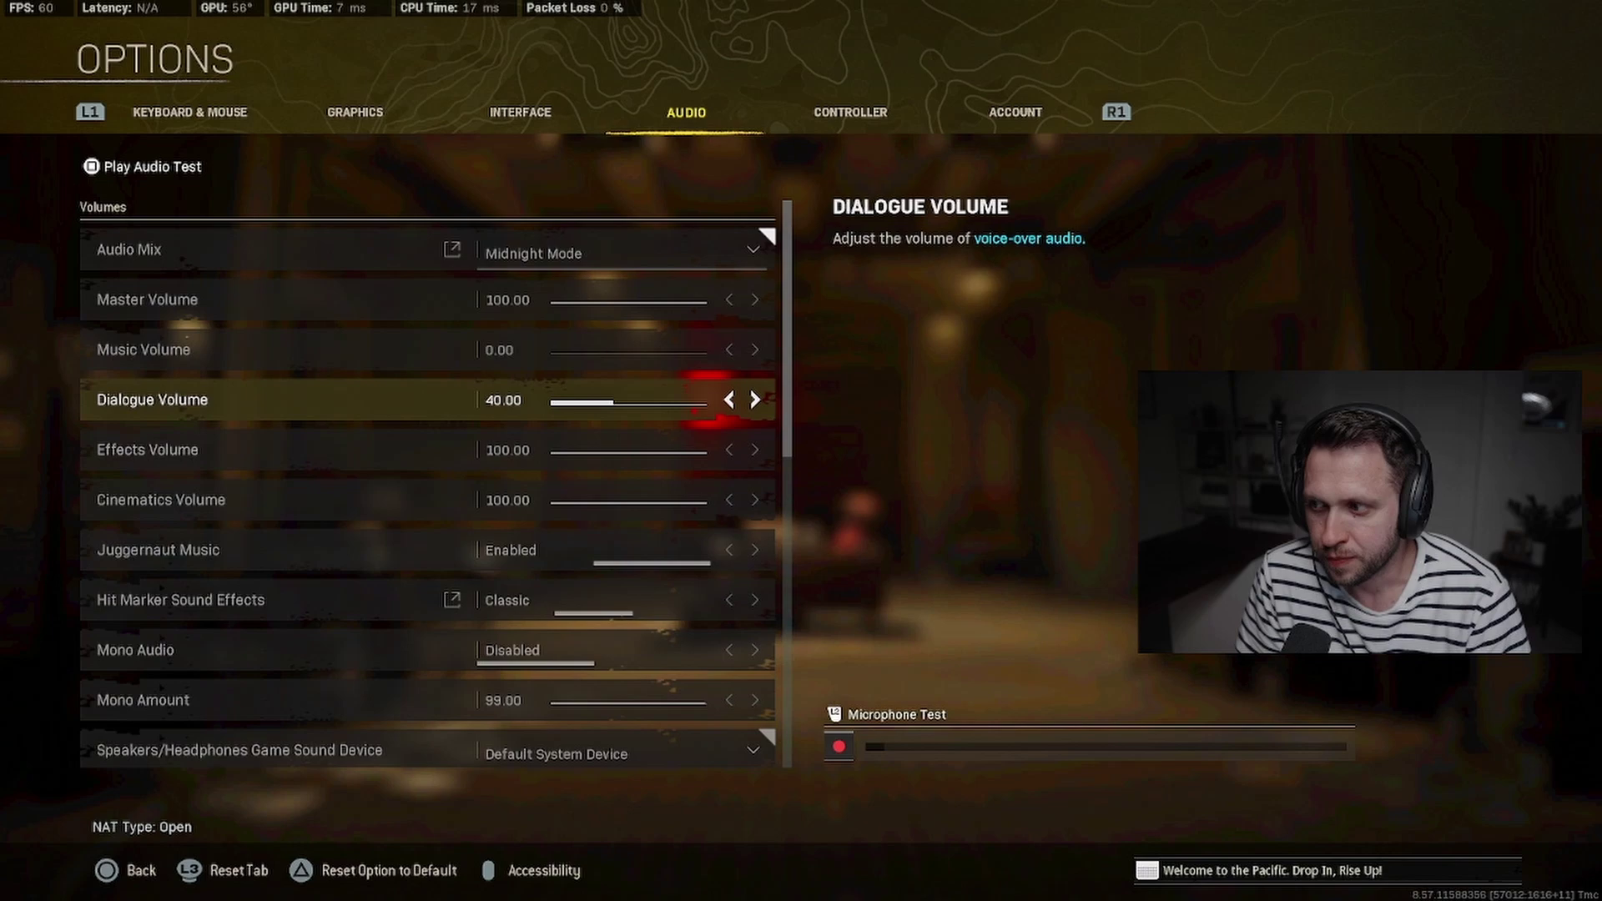
key("Up")
key("Down")
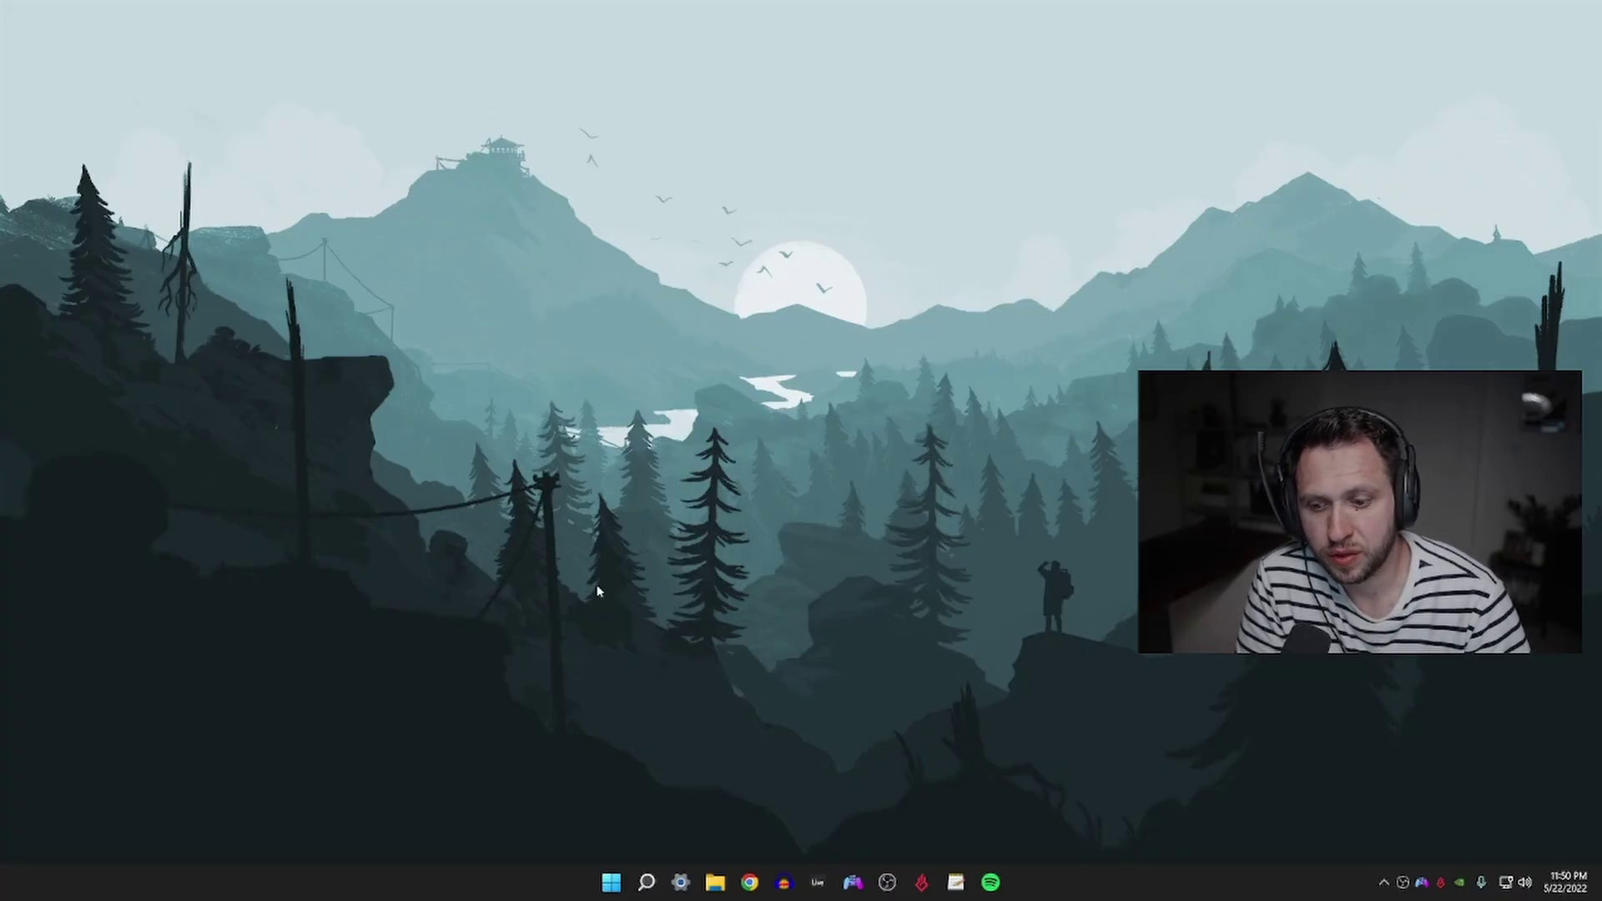
- Search 'equalizer apo' in Chrome and start the EqualizerAPO64-1.3.exe download from SourceForge
left_click(749, 882)
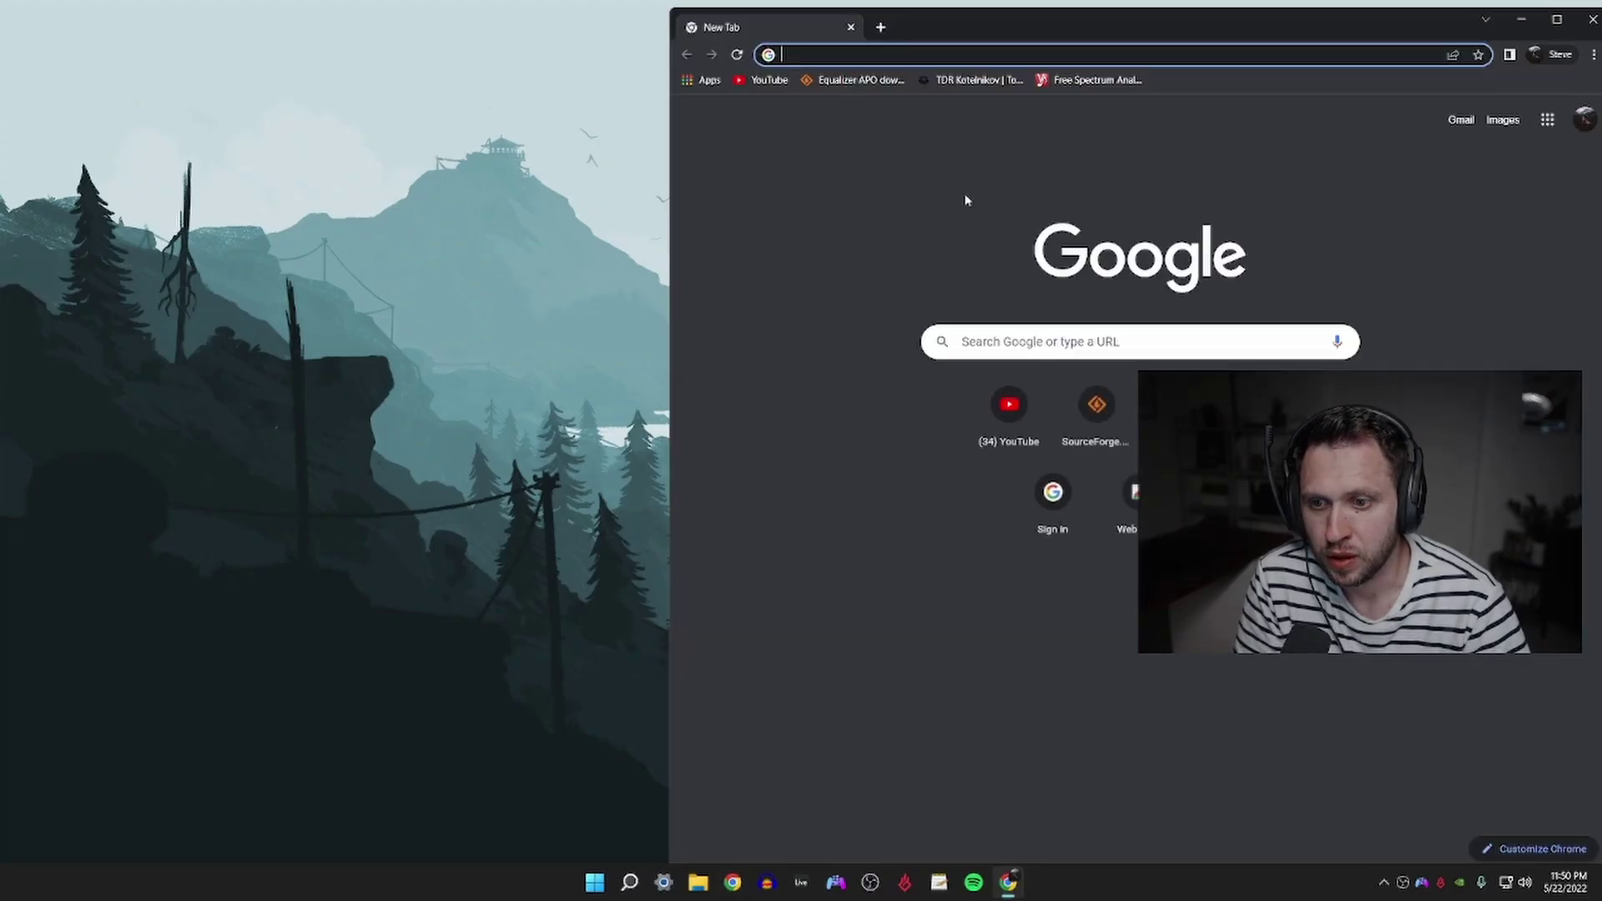
type("eqa")
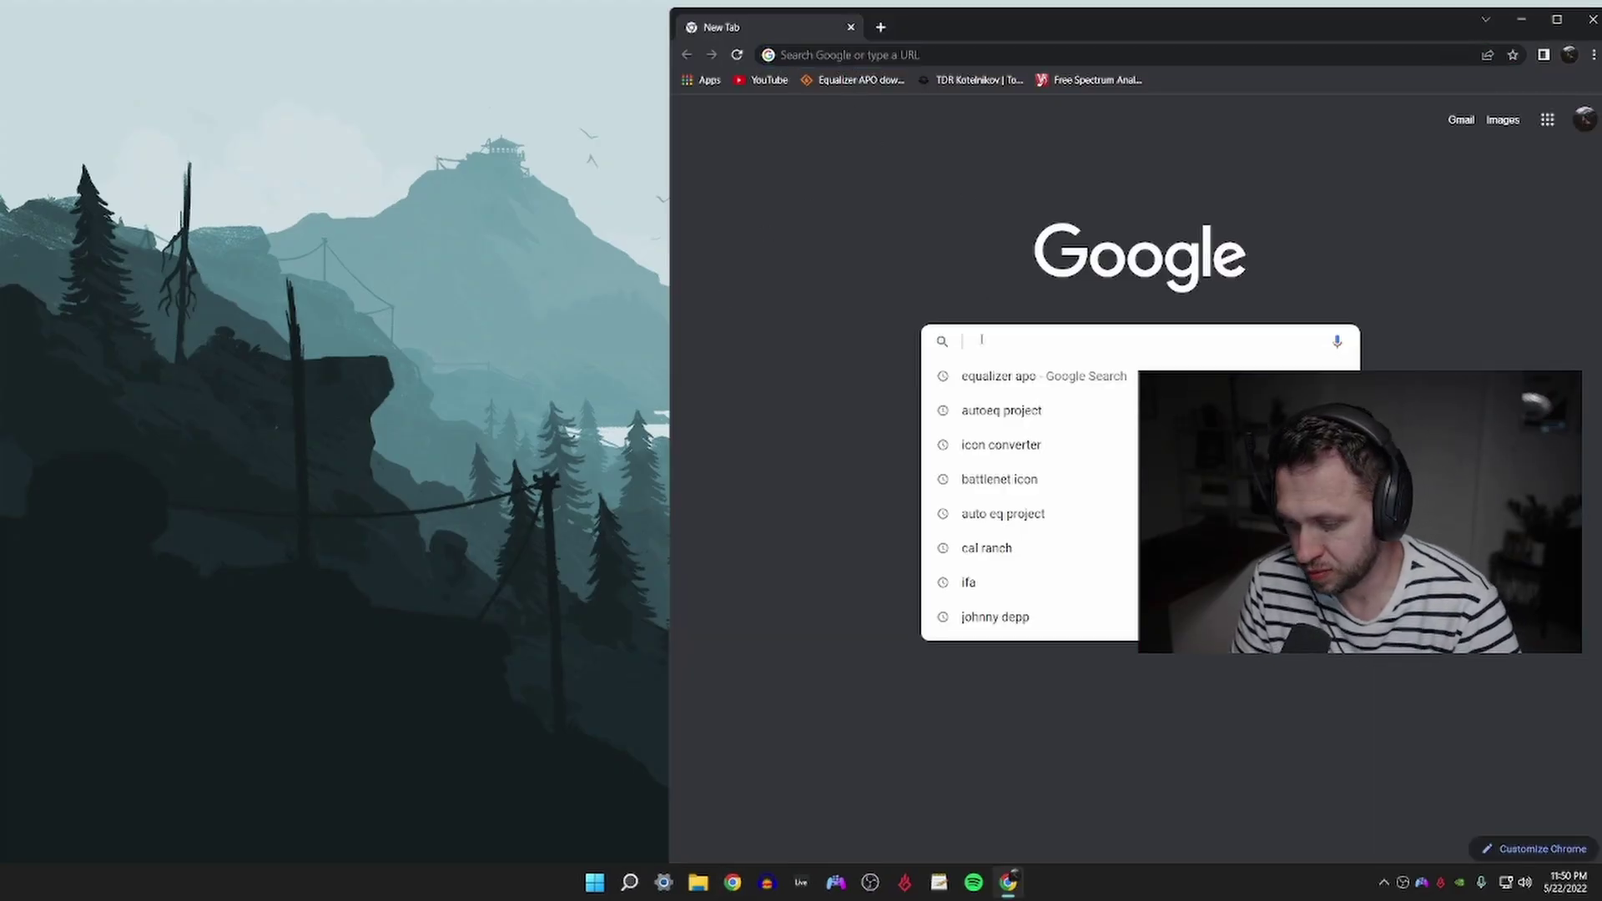
type("uli")
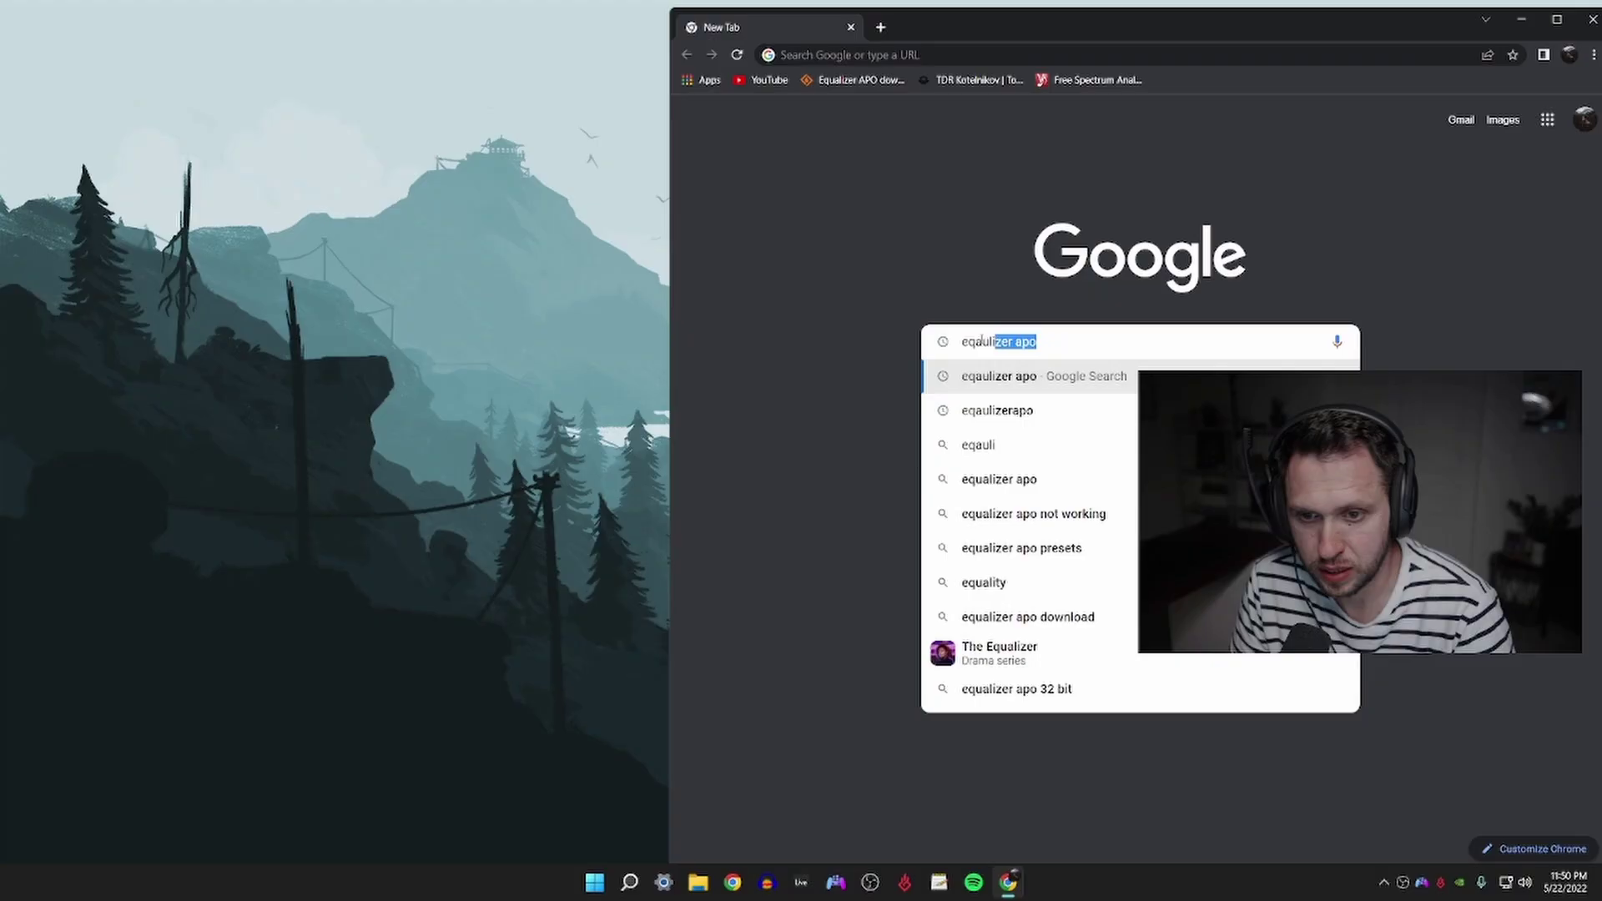
key("Return")
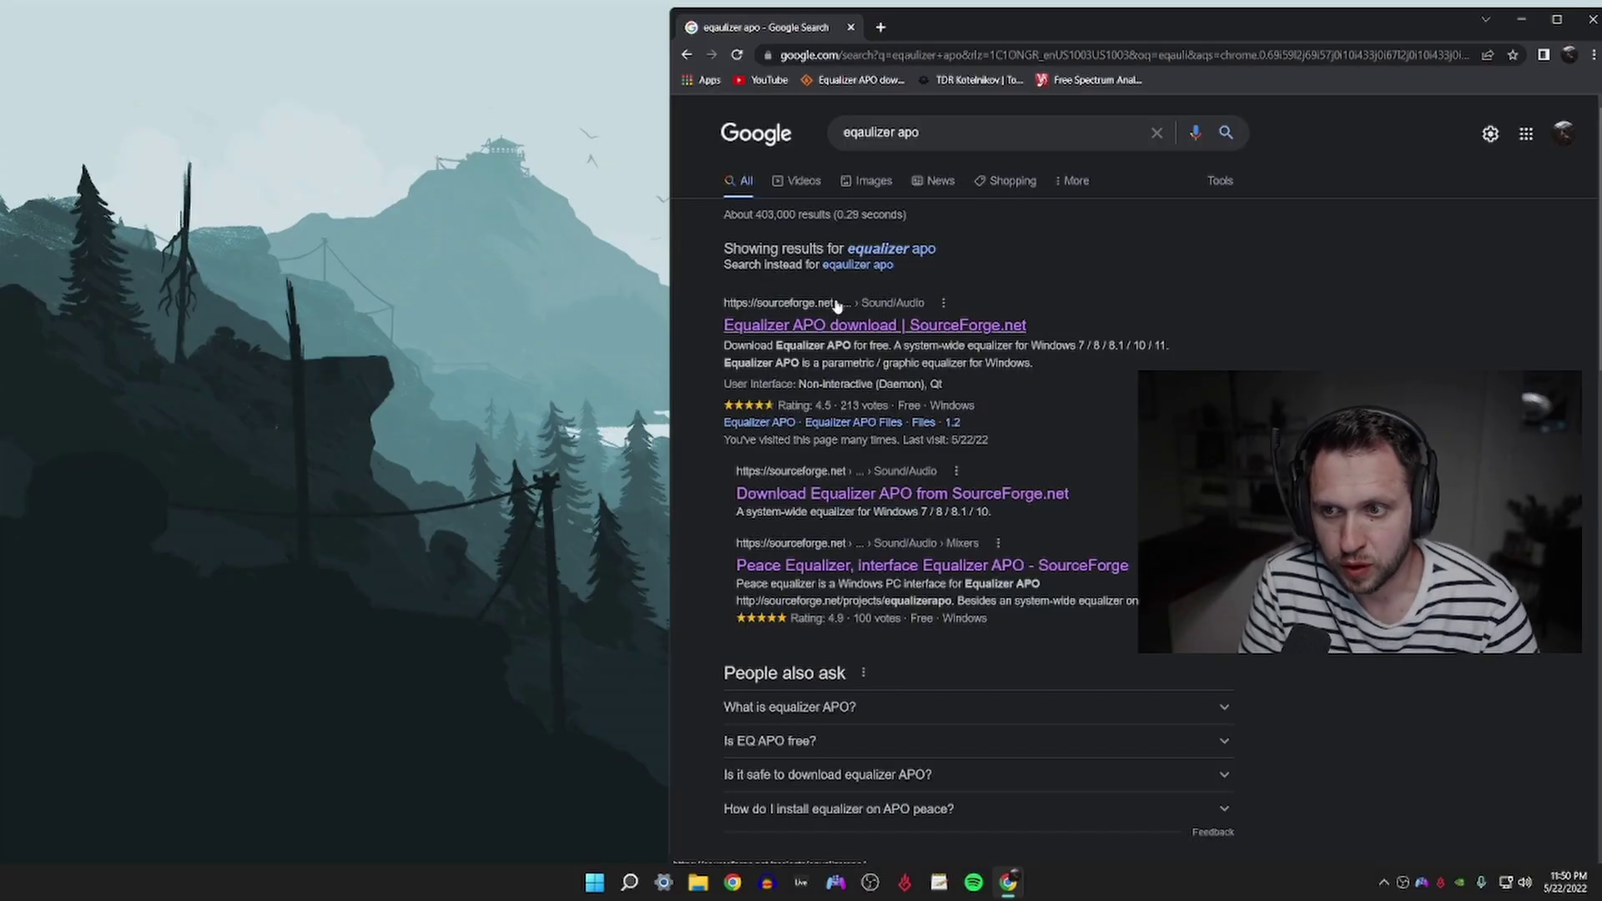
left_click(821, 326)
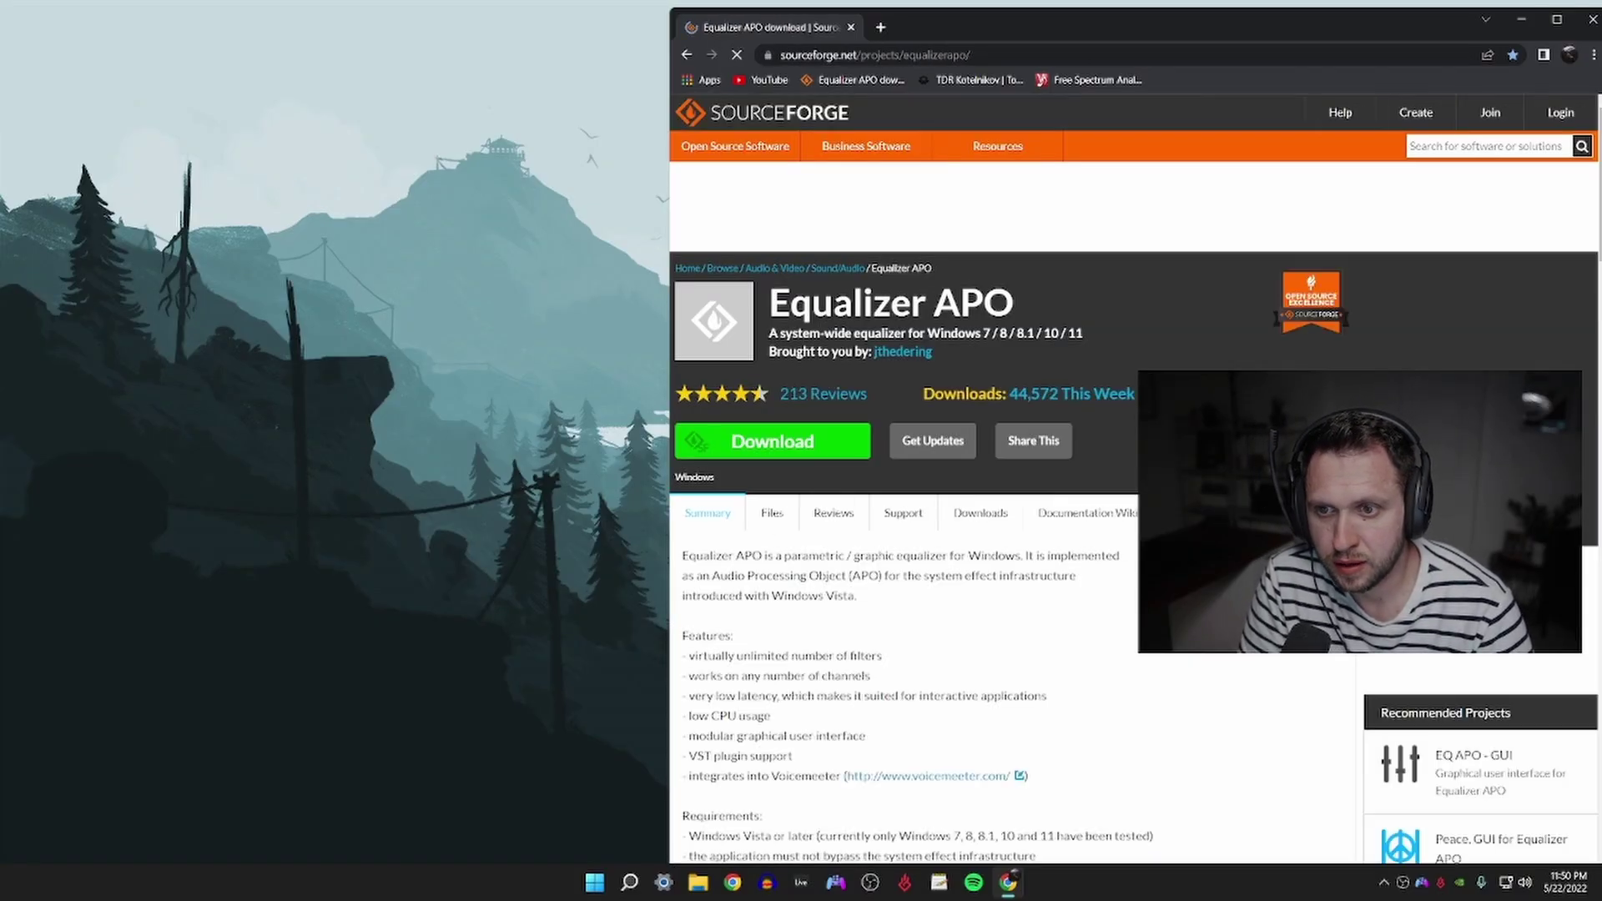
left_click(761, 442)
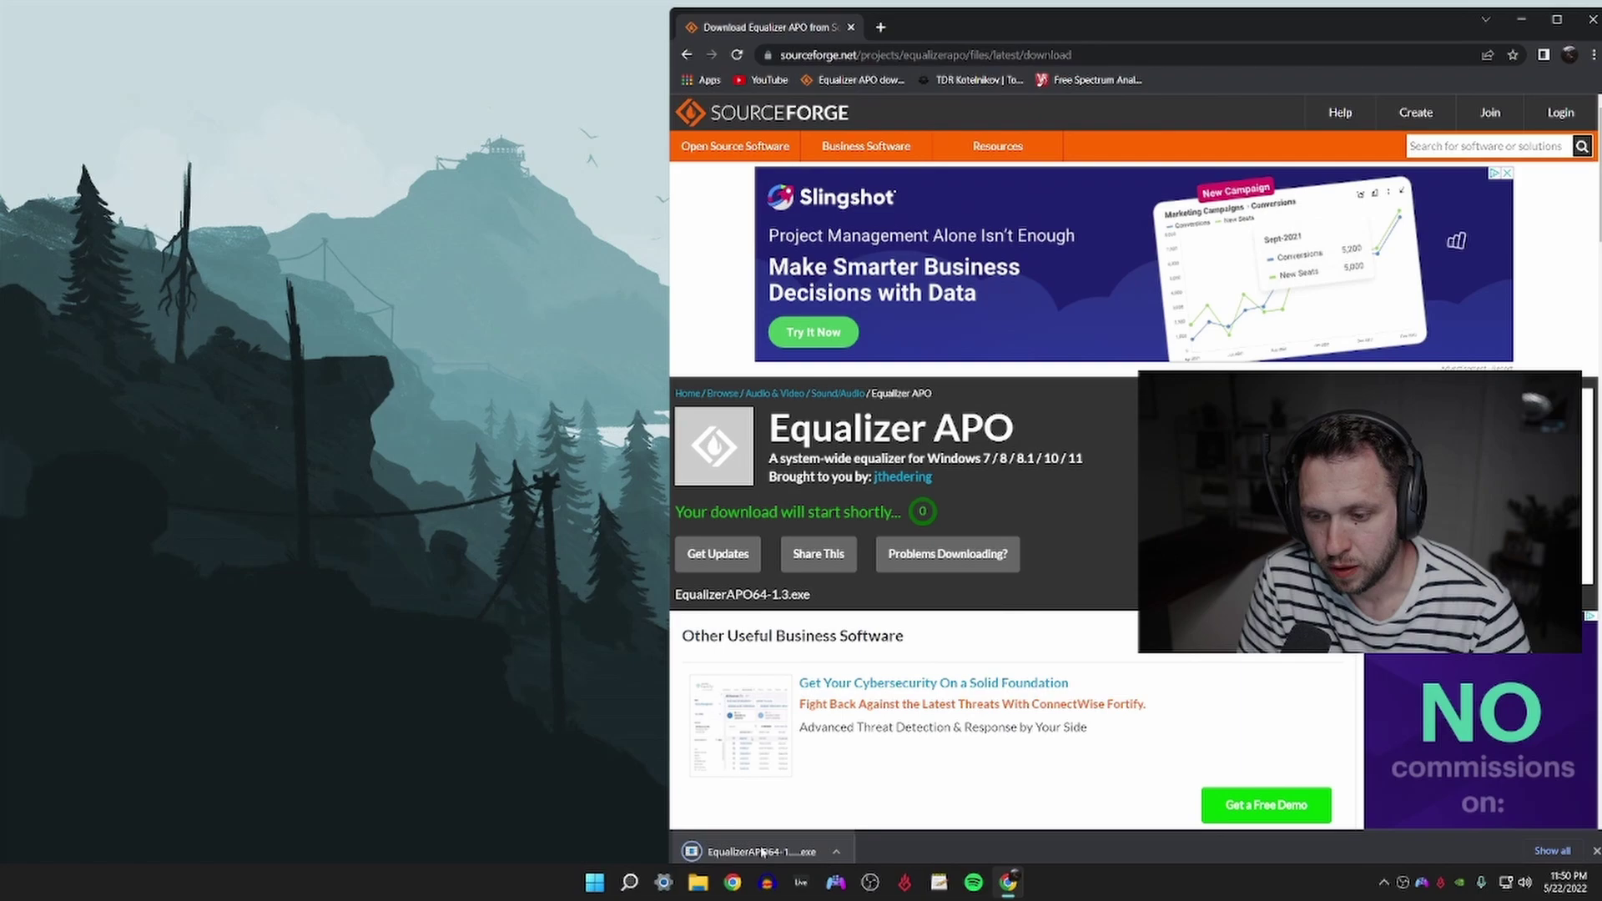
- Run EqualizerAPO64-1.3.exe, accept the licence, and install into C:\Program Files\EqualizerAPO
left_click(761, 851)
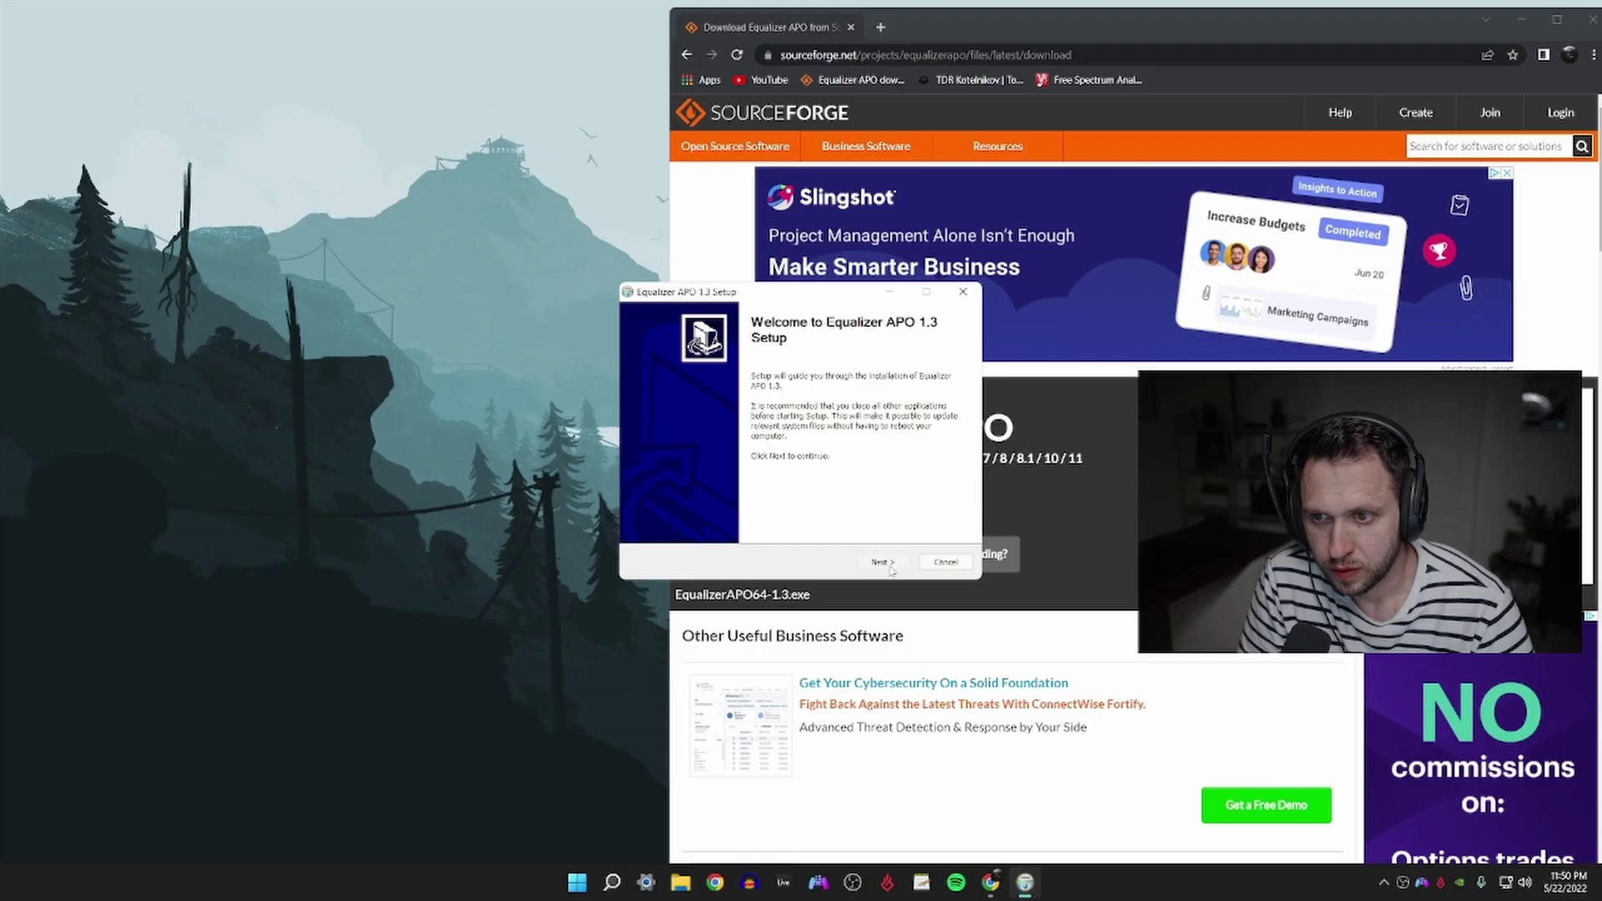
left_click(884, 561)
left_click(888, 565)
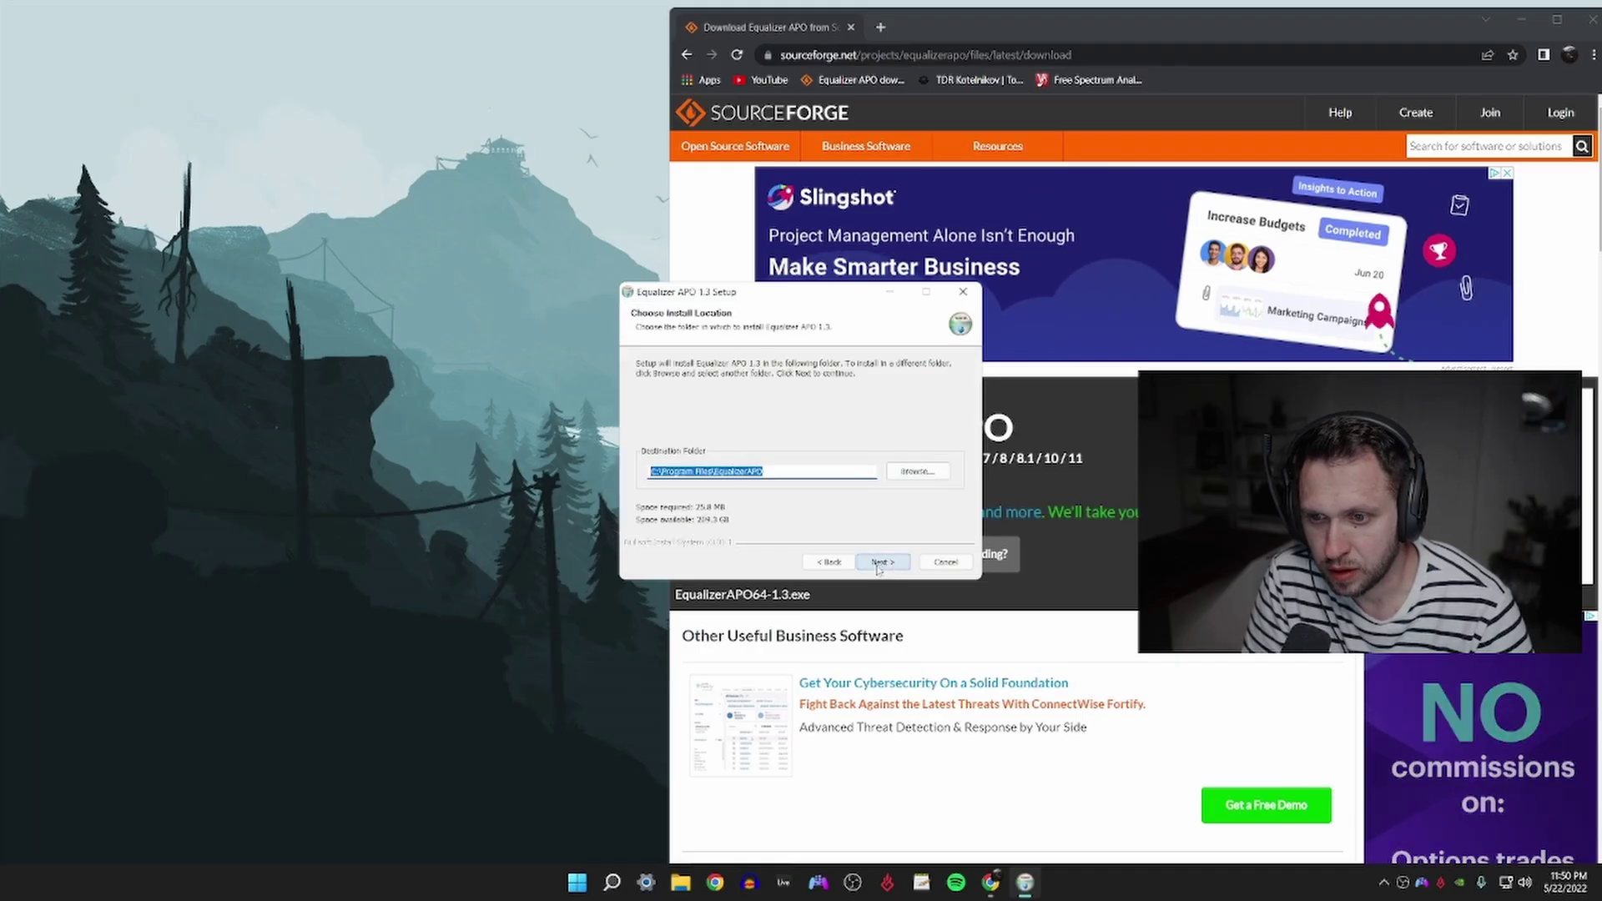
left_click(887, 564)
left_click(885, 564)
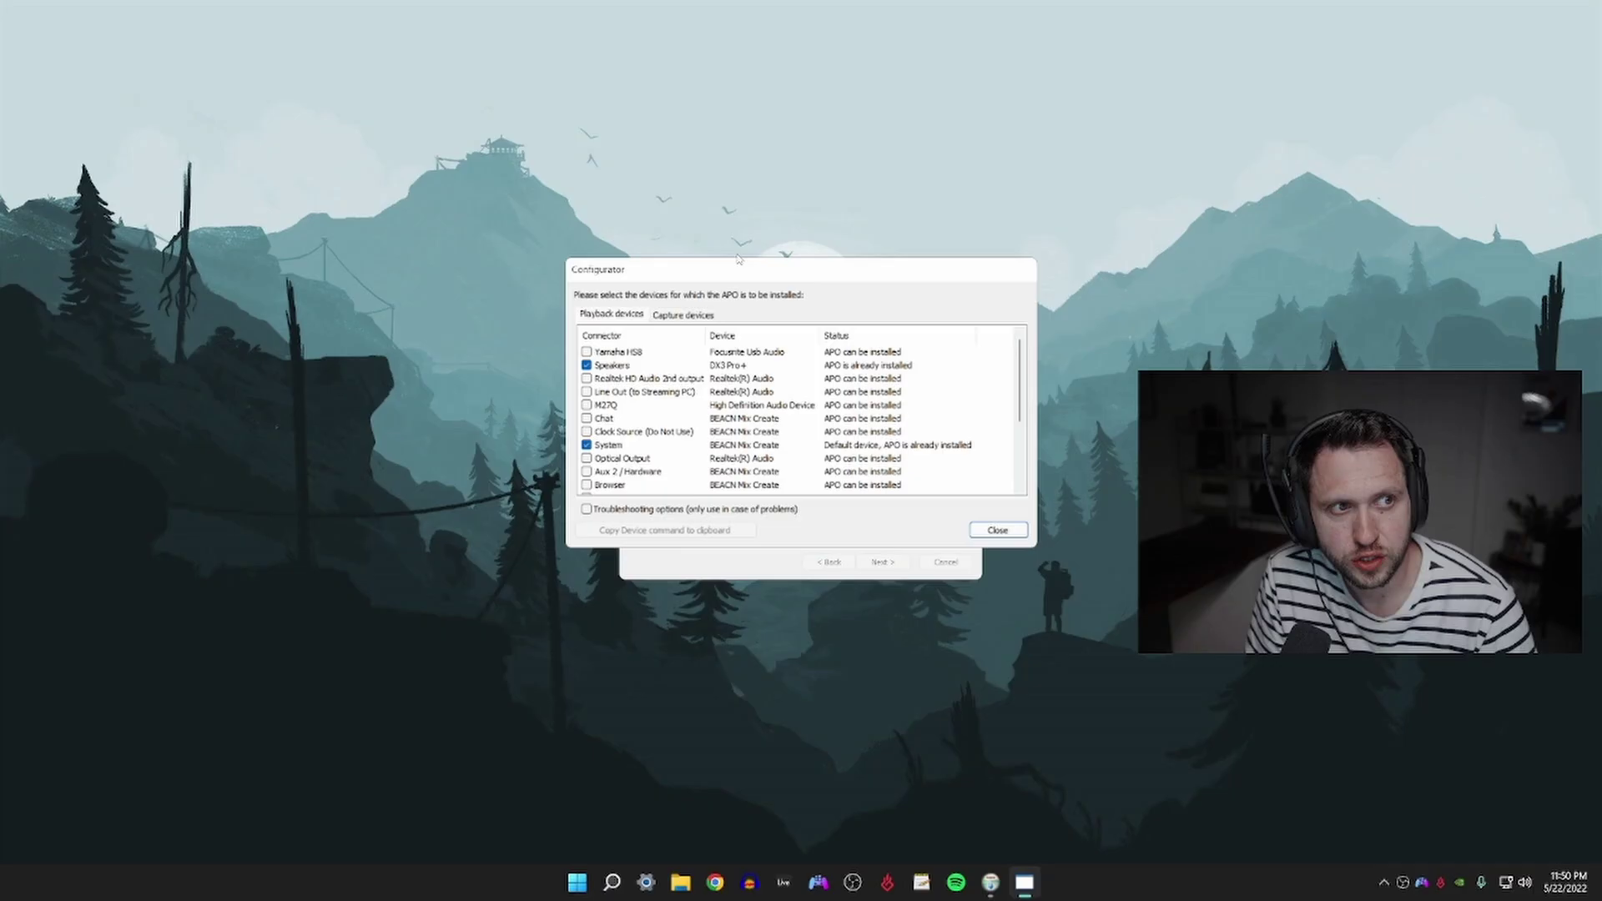
left_click(684, 315)
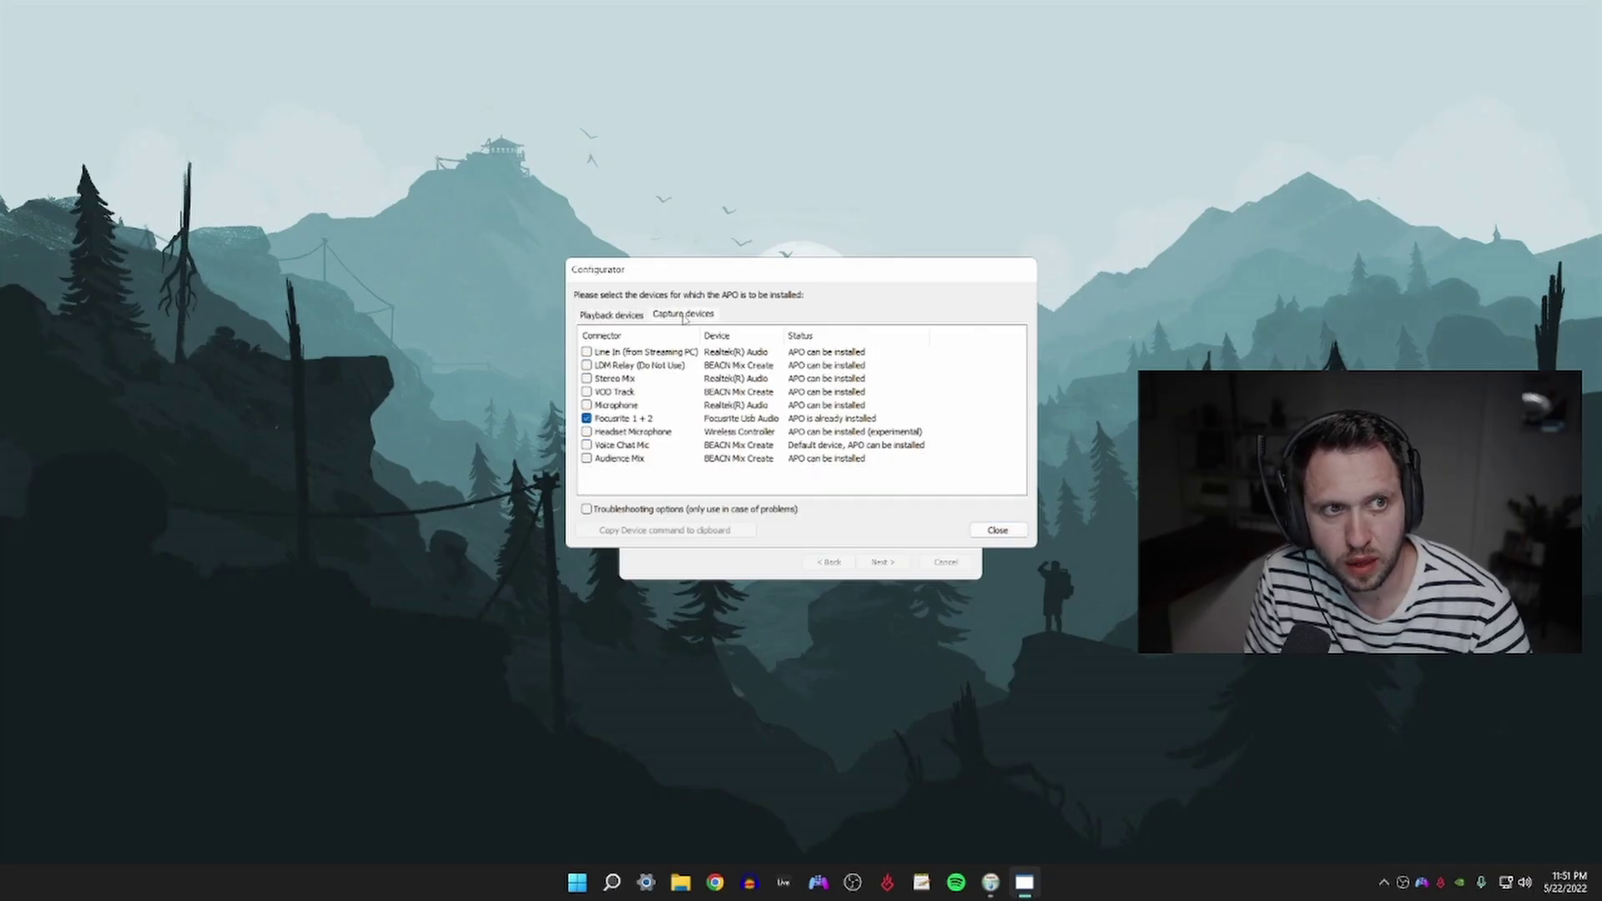
left_click(618, 318)
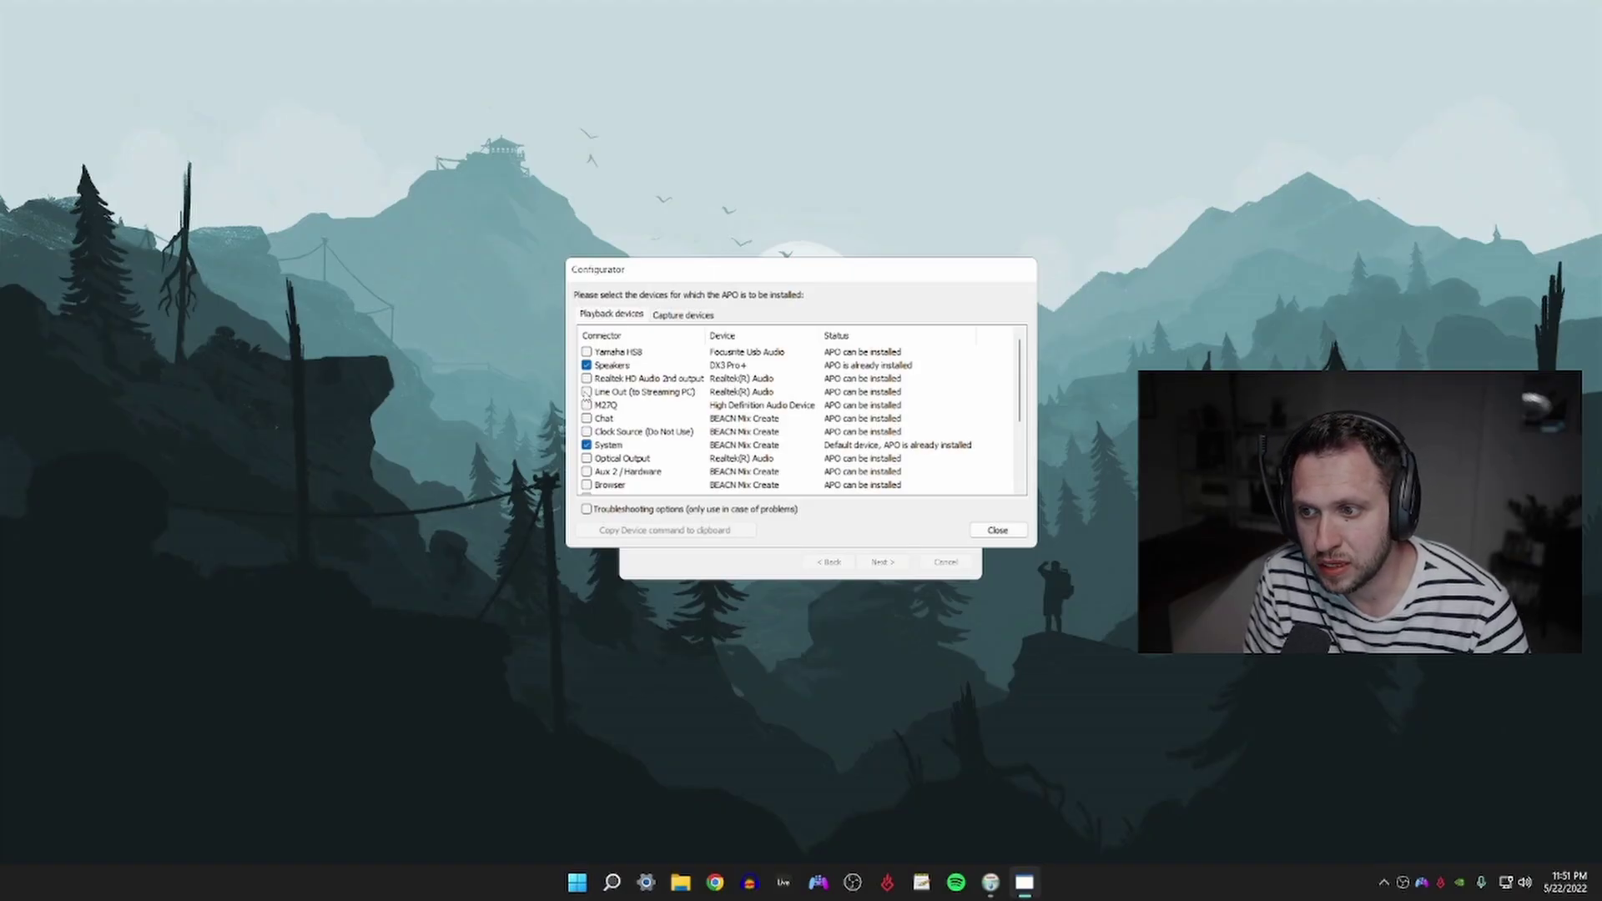
- Tick Line Out (to Streaming PC) and set its troubleshooting install mode to SFX/EFX
left_click(586, 392)
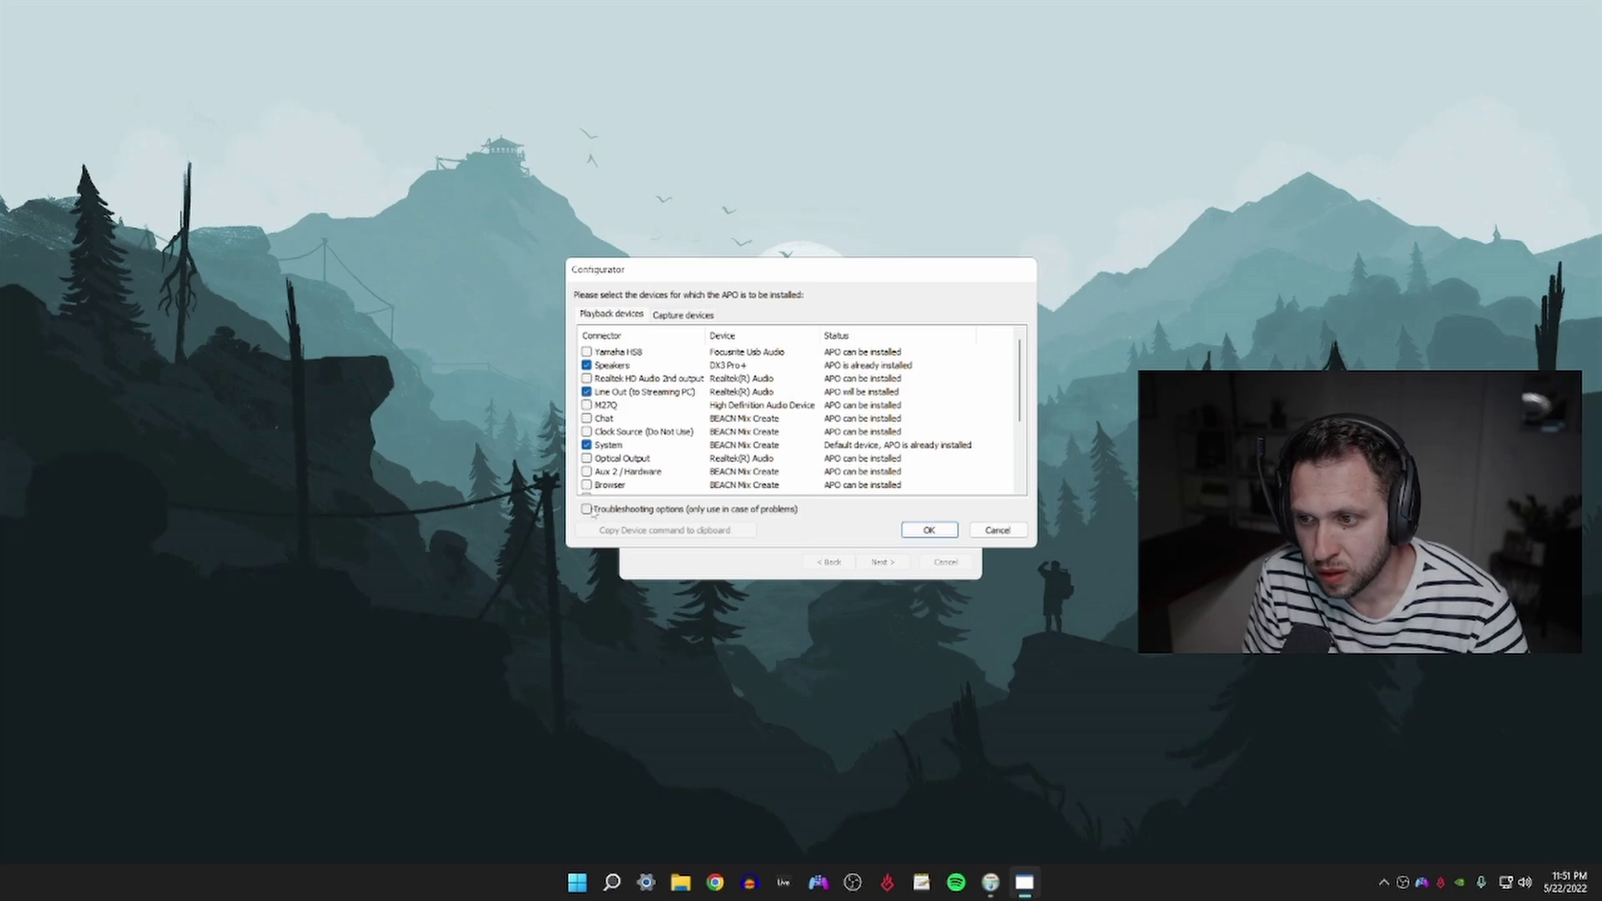
left_click(586, 509)
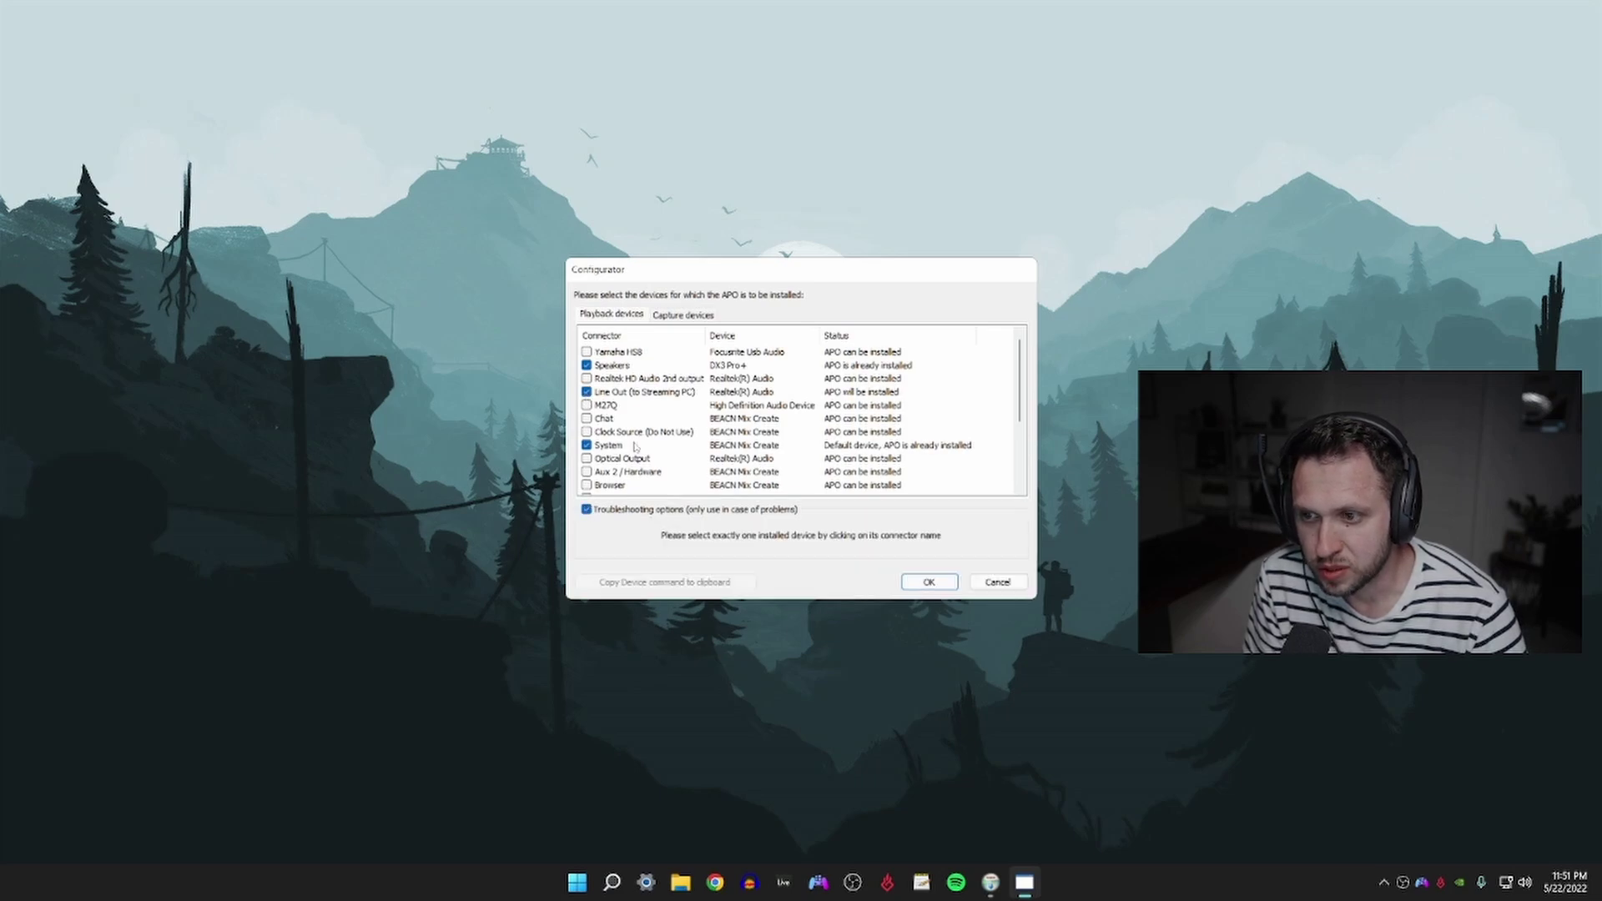
left_click(663, 397)
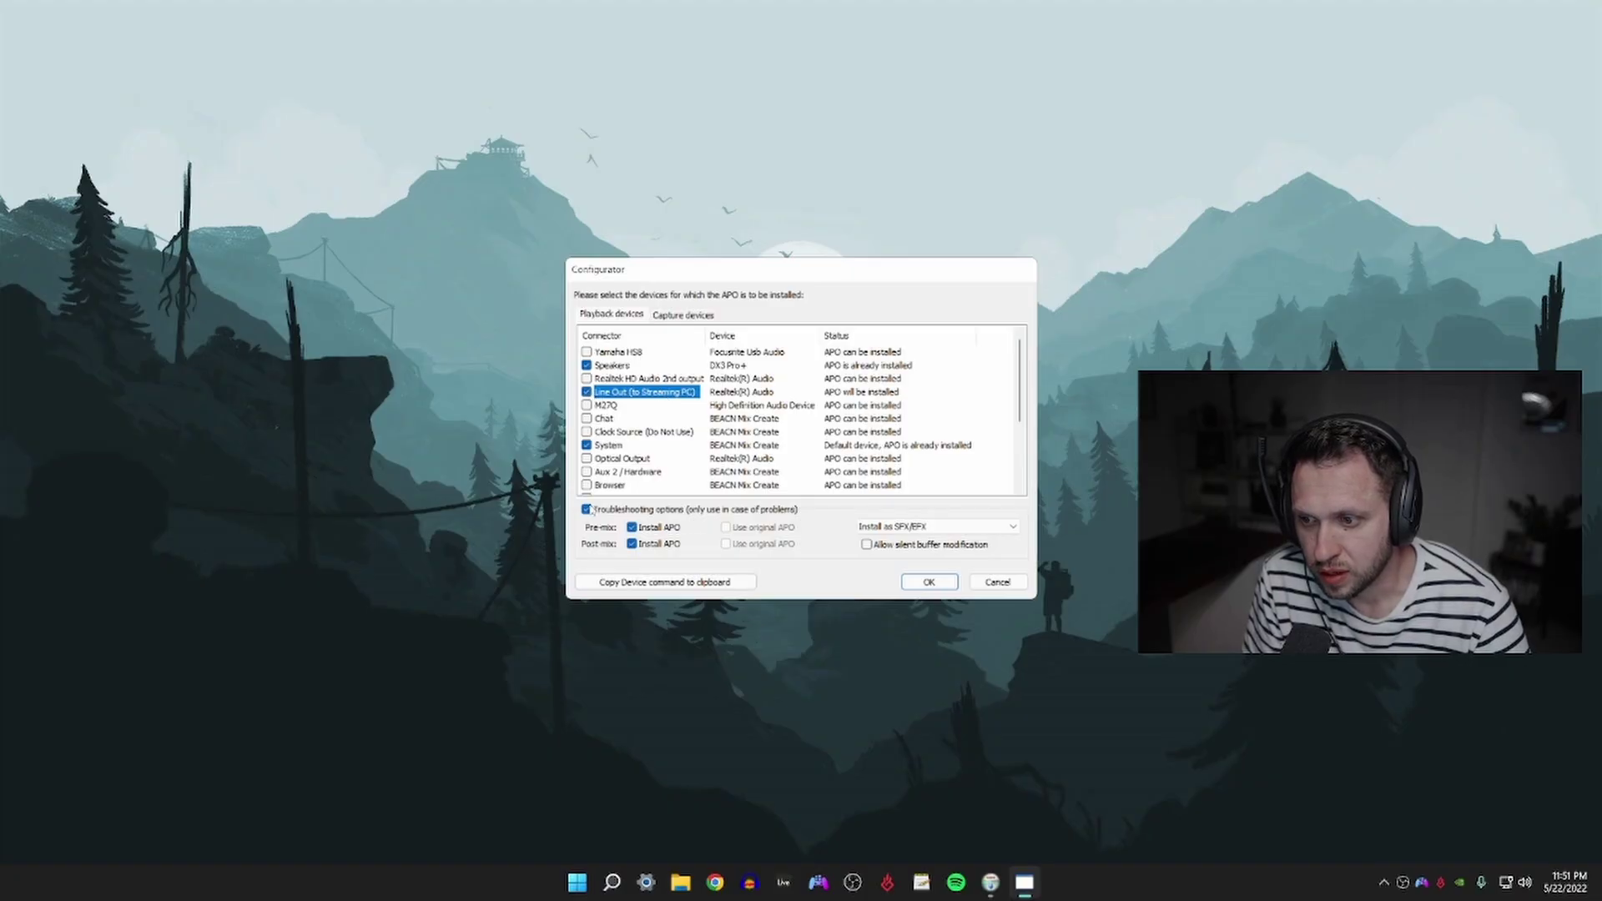
left_click(929, 526)
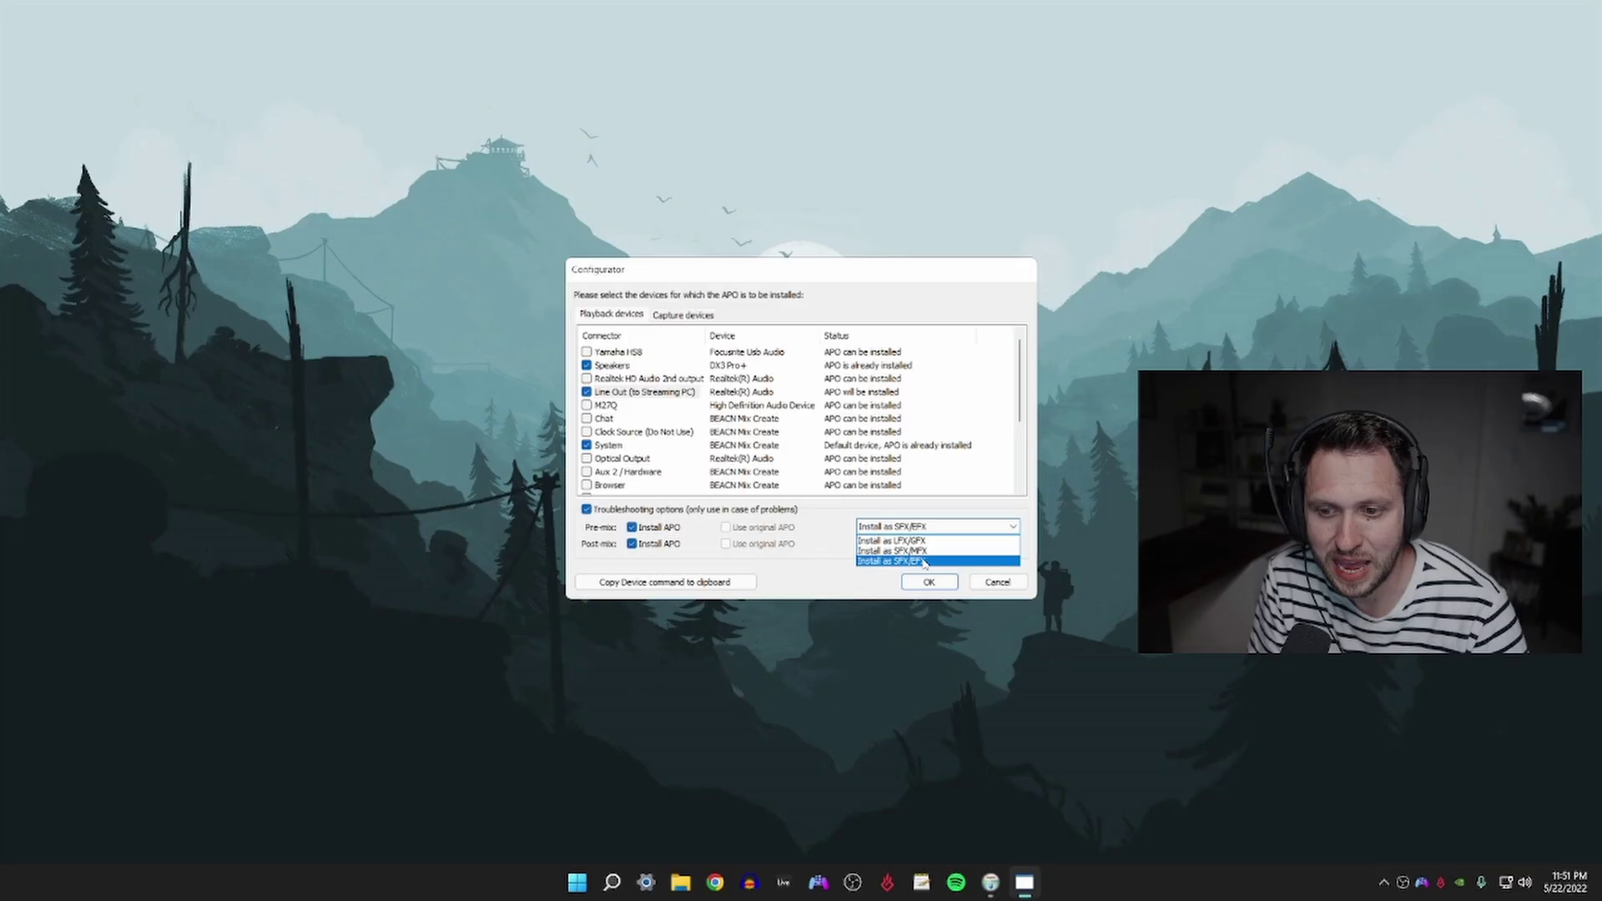
left_click(925, 562)
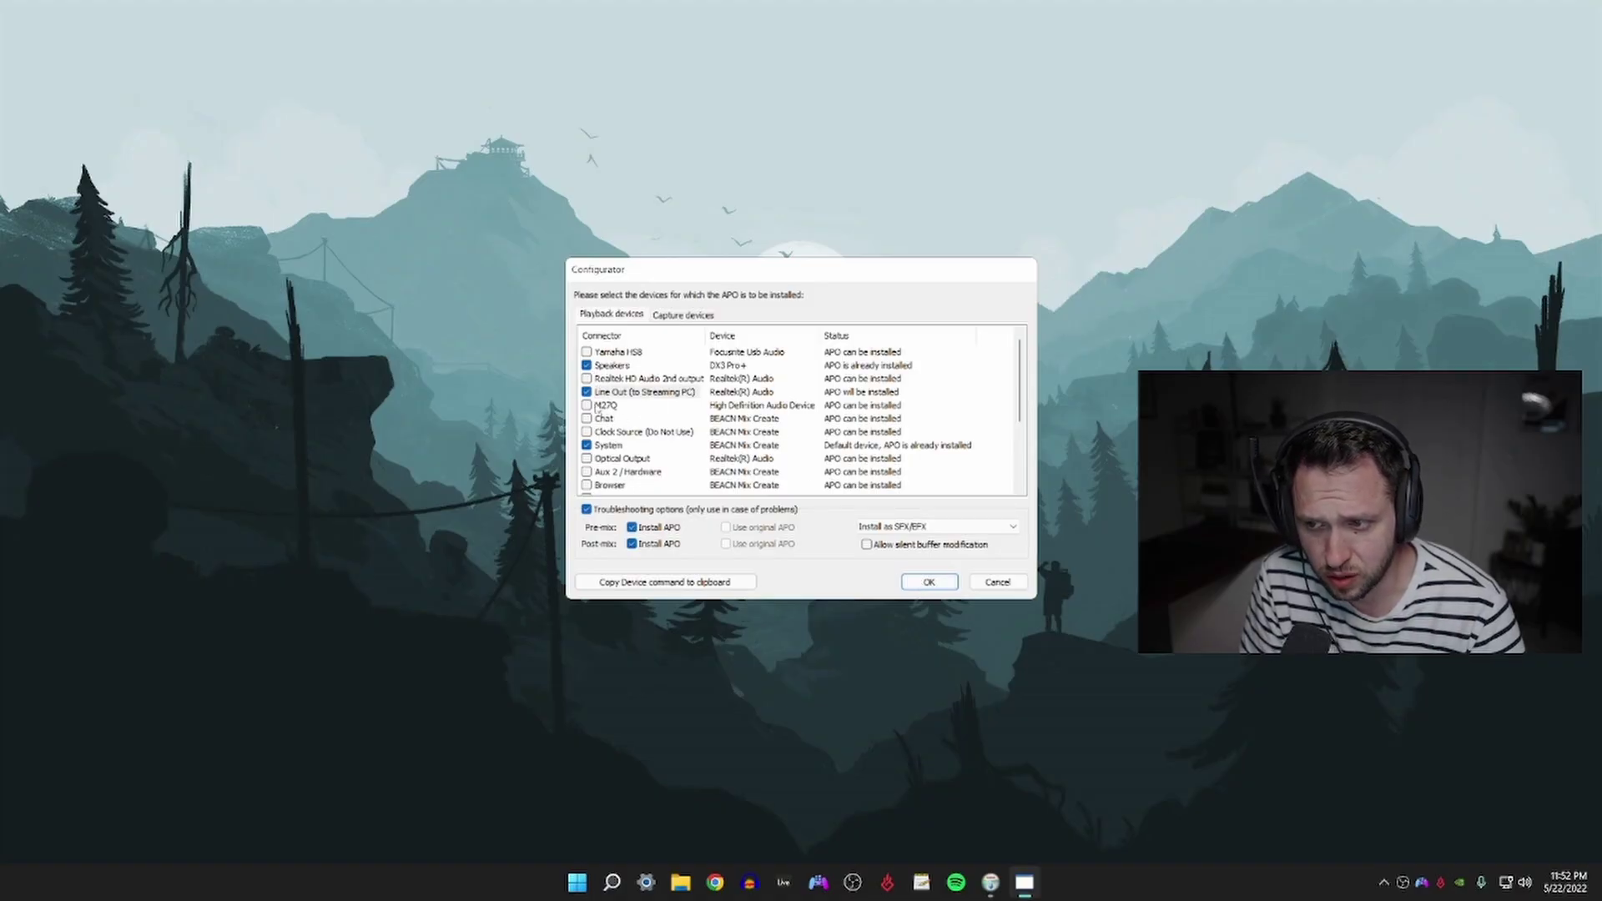
- Untick Line Out, close the Configurator, and finish setup choosing to reboot manually later
left_click(587, 392)
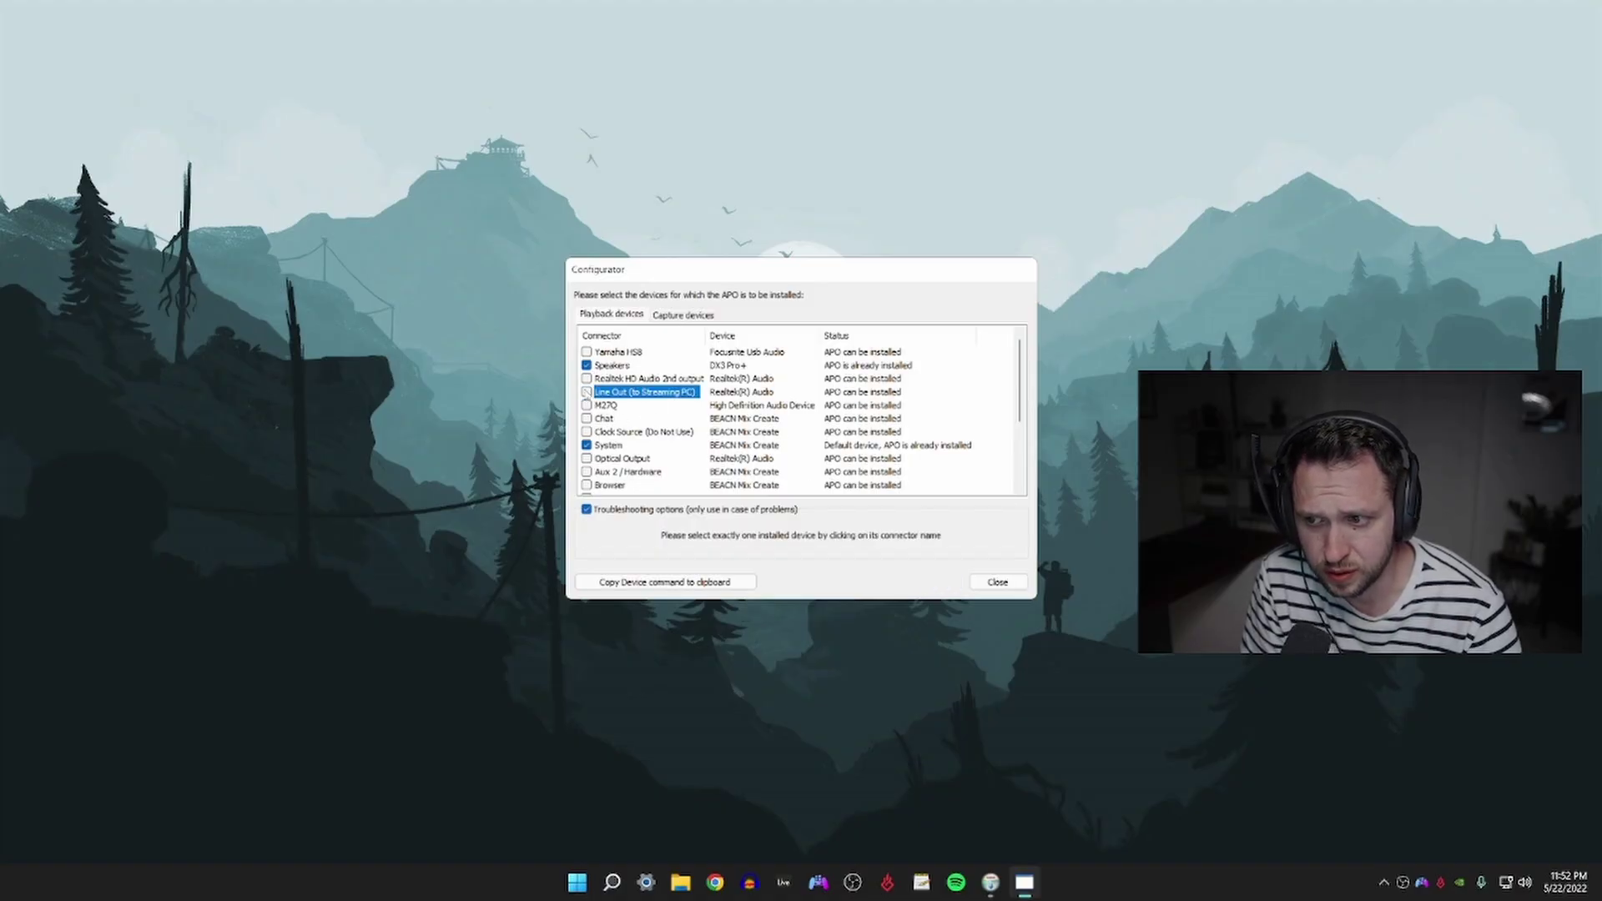
left_click(999, 583)
left_click(907, 499)
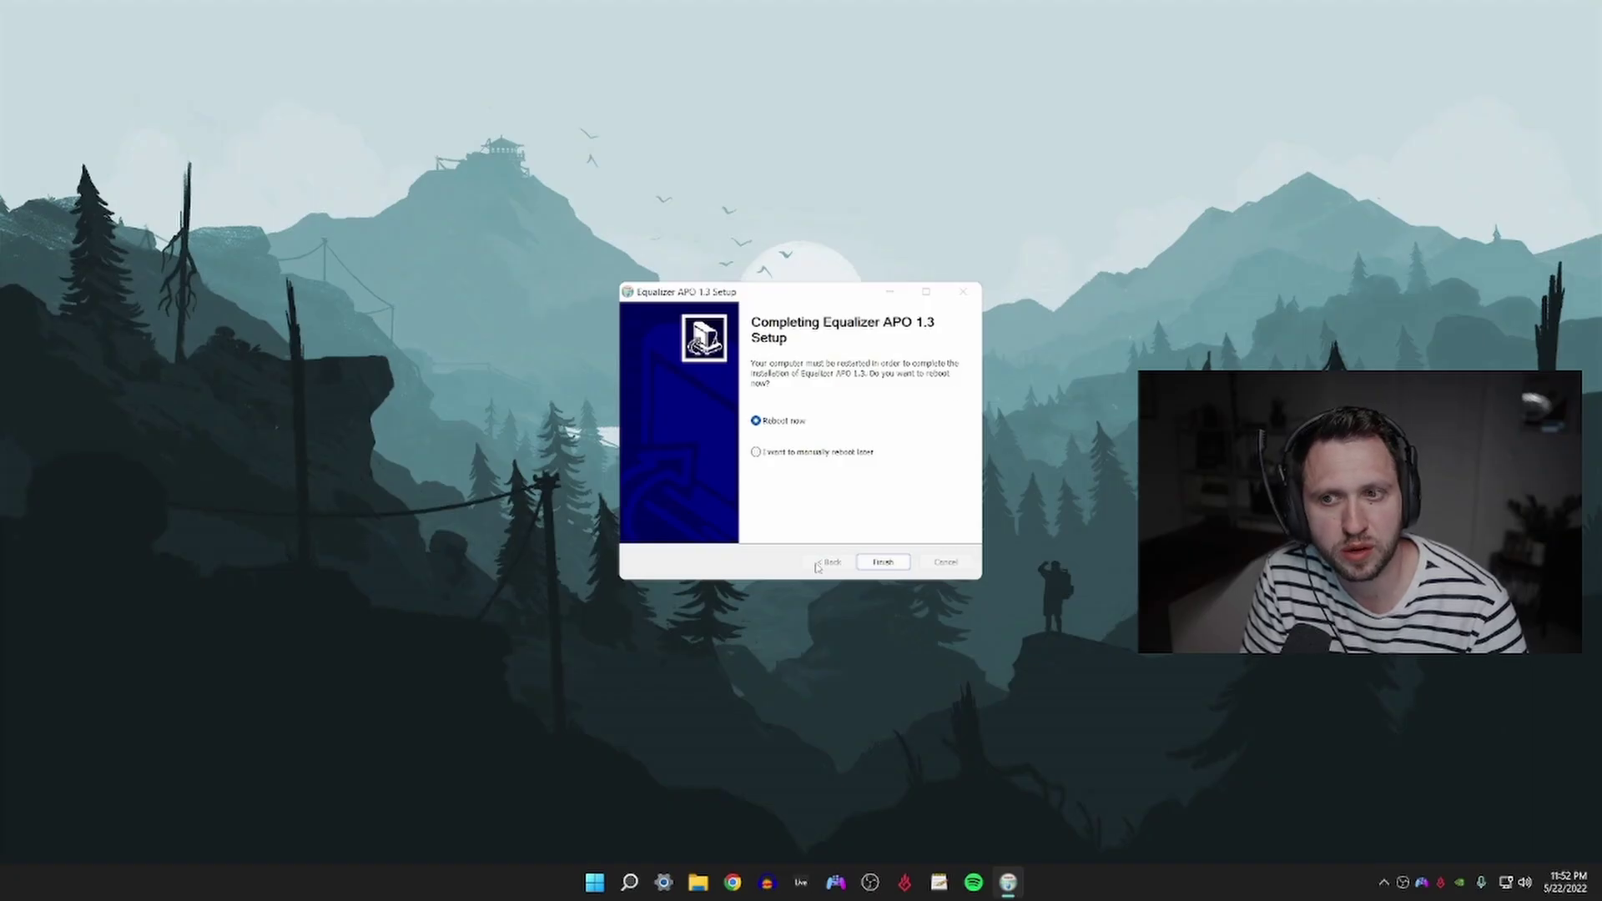
left_click(786, 455)
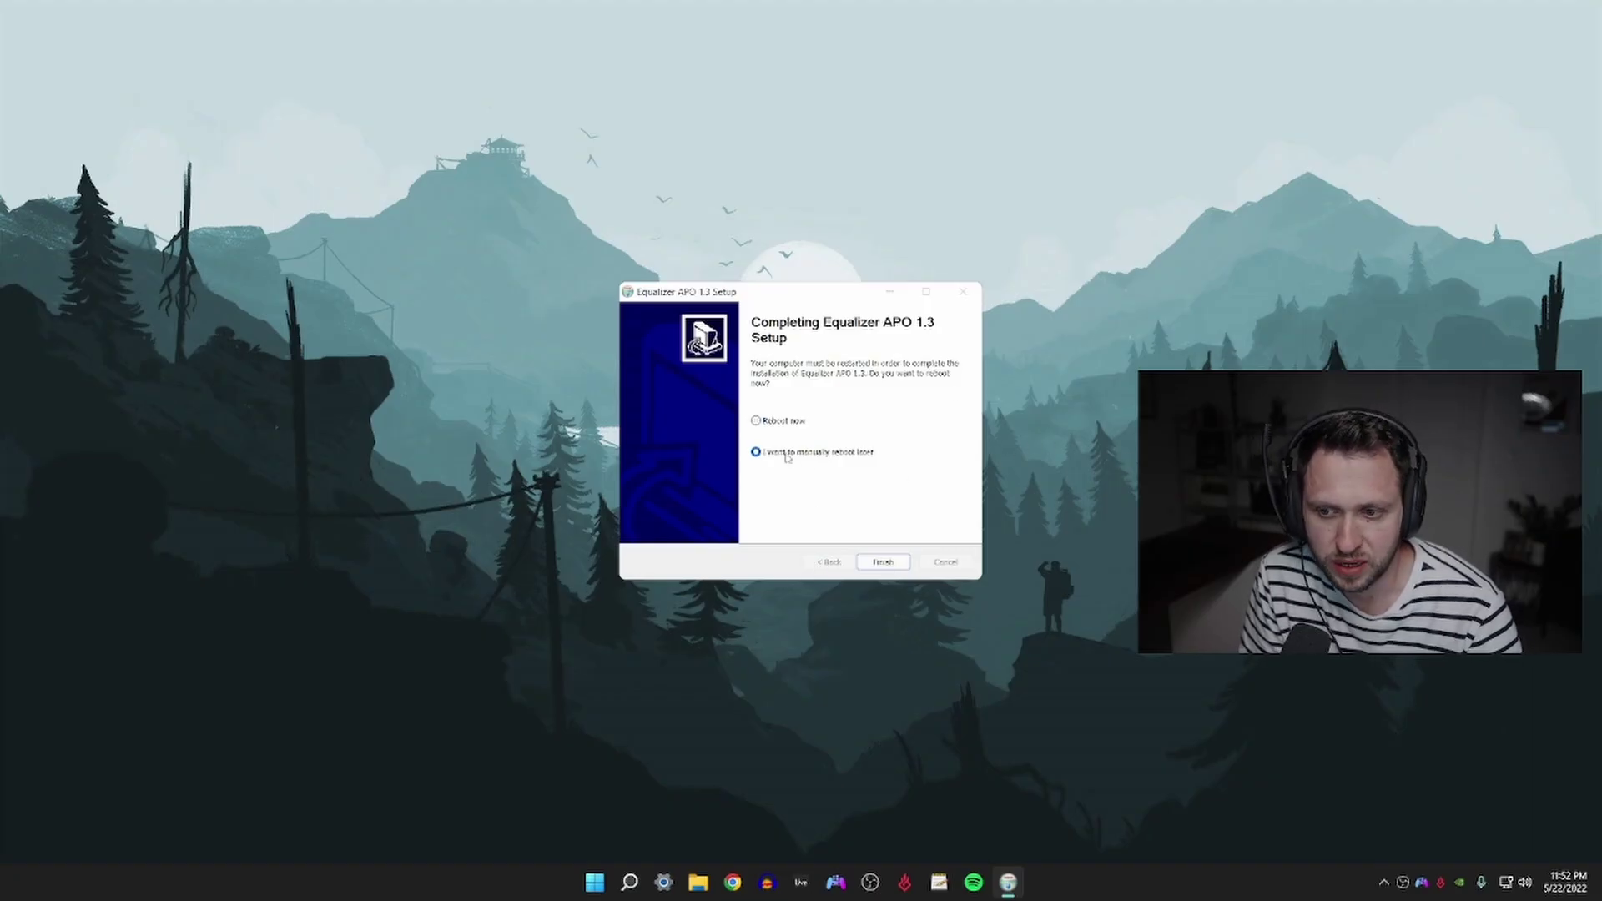
left_click(893, 568)
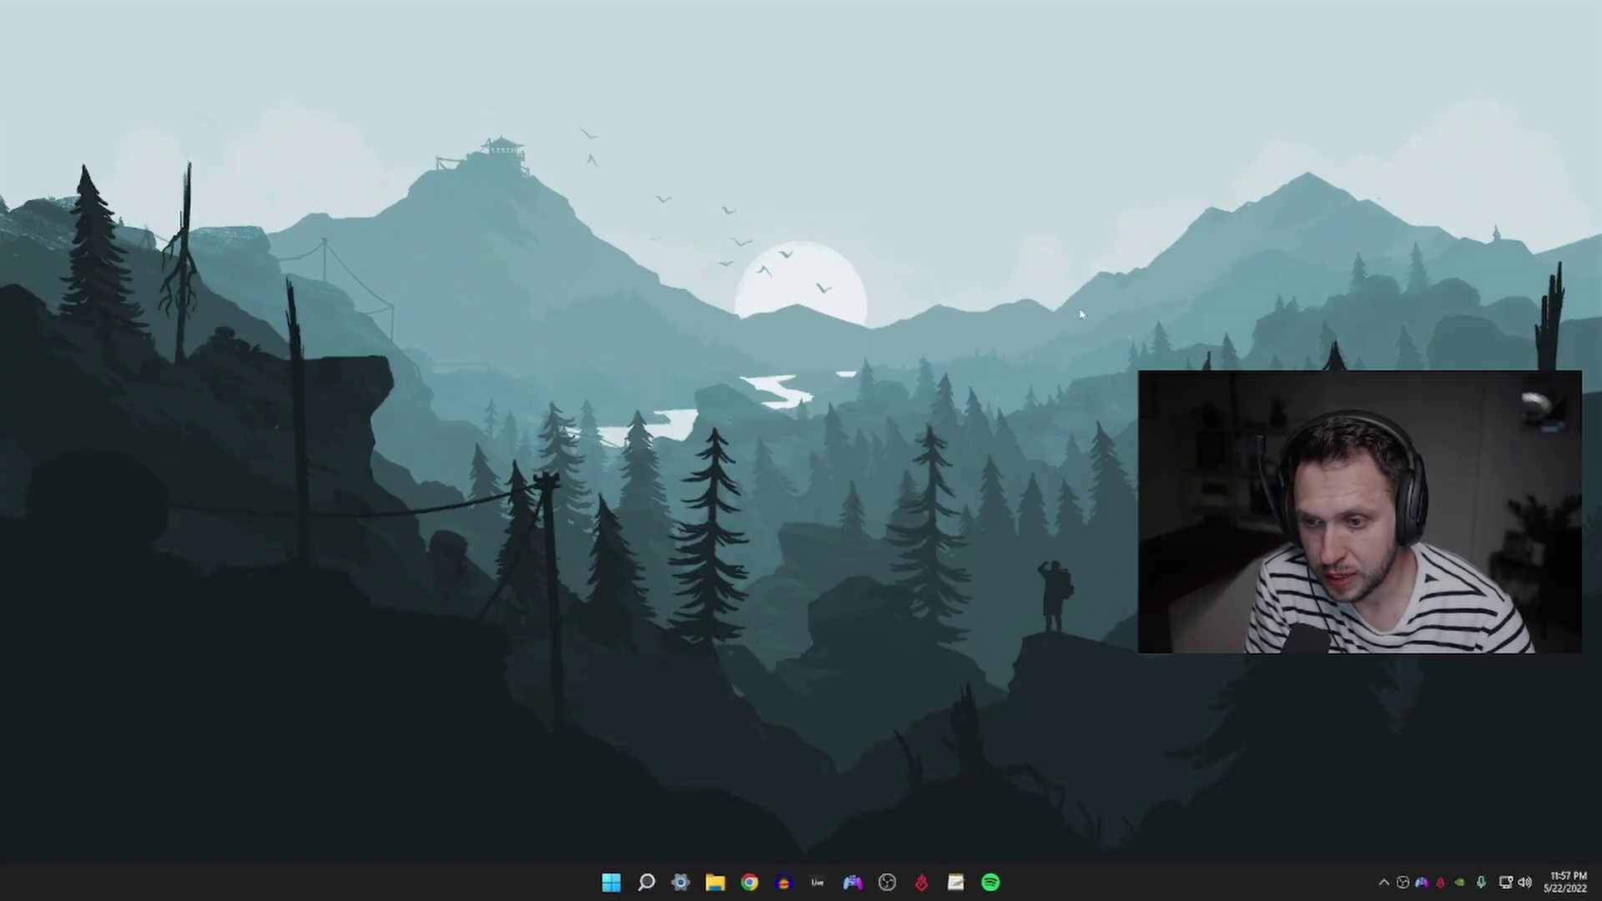
- Launch Configuration Editor from the Equalizer APO folder in the Start menu's All apps list
left_click(614, 891)
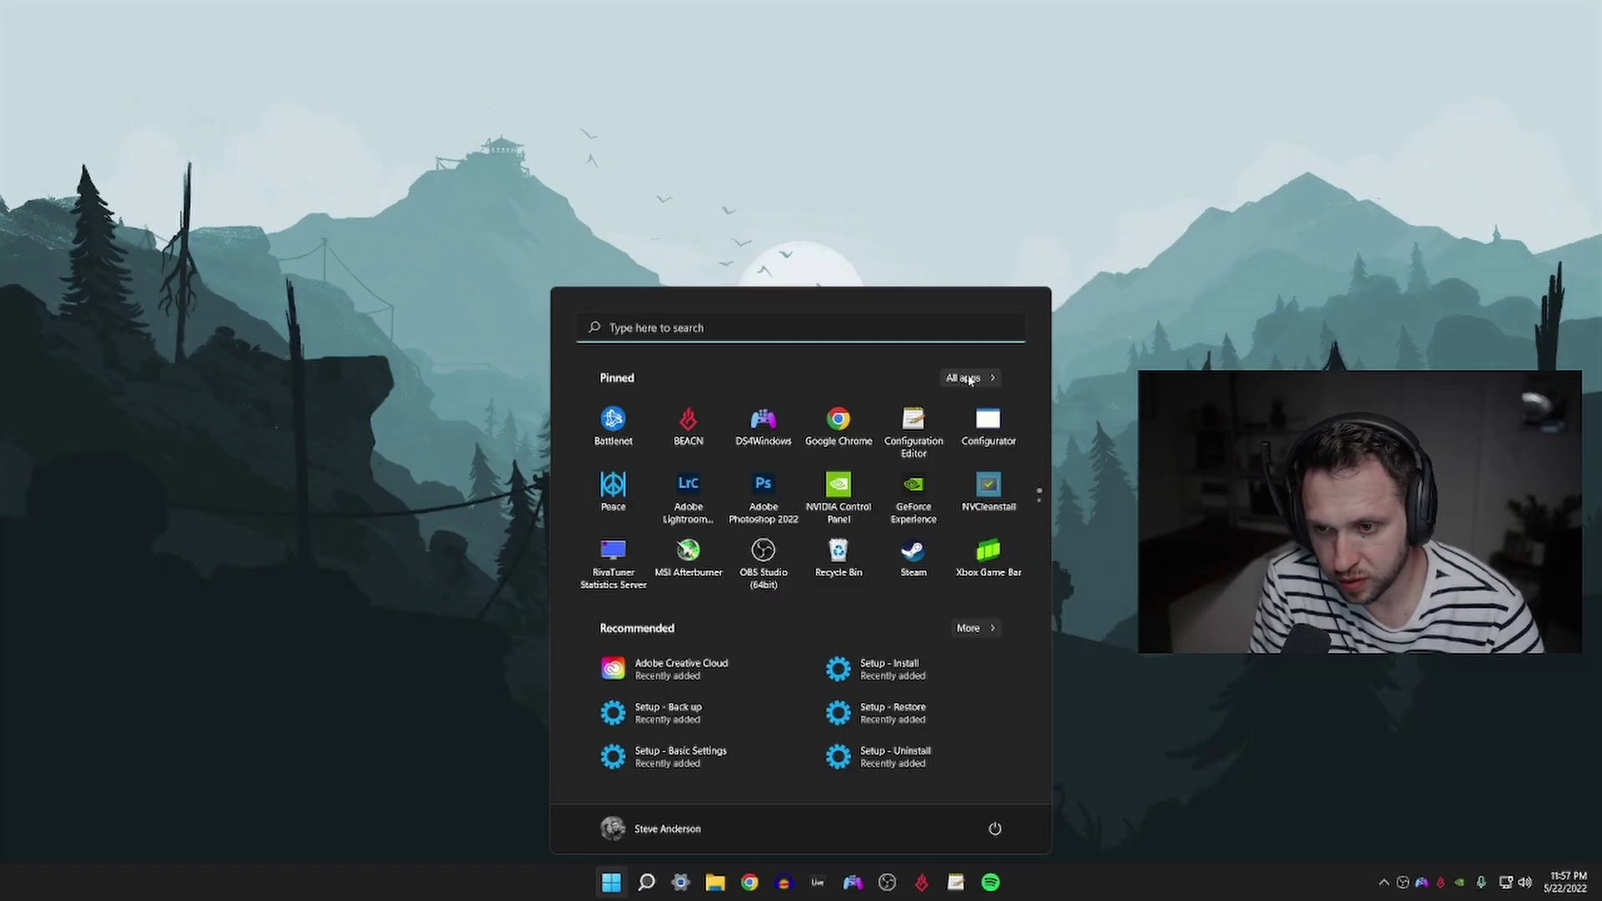
left_click(969, 380)
scroll(844, 529, "down", 8)
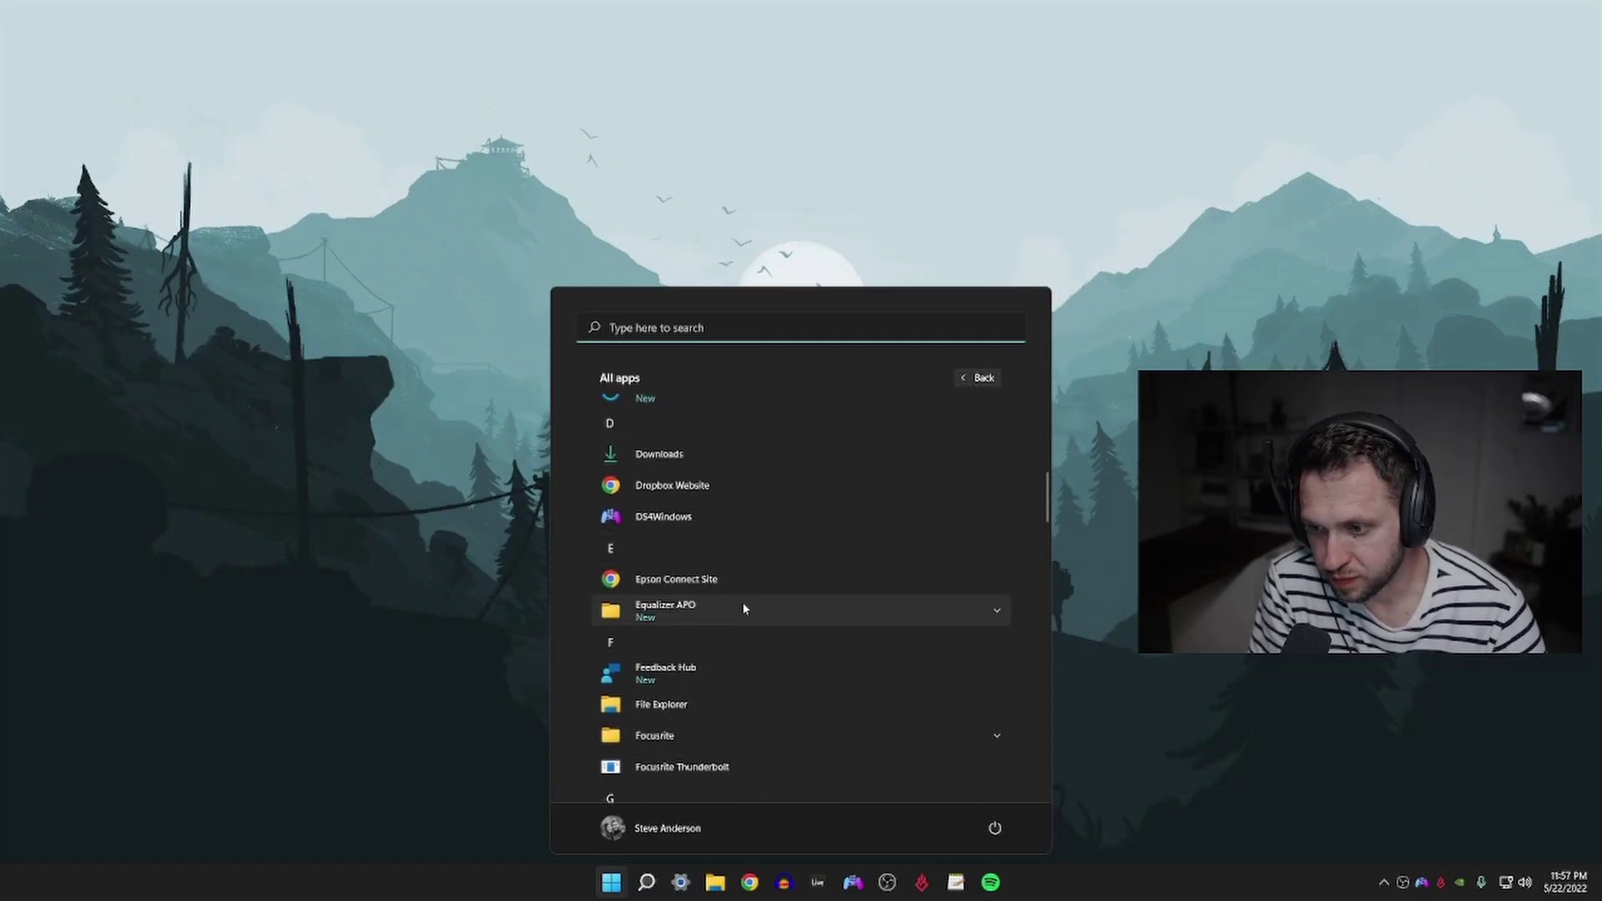
left_click(744, 607)
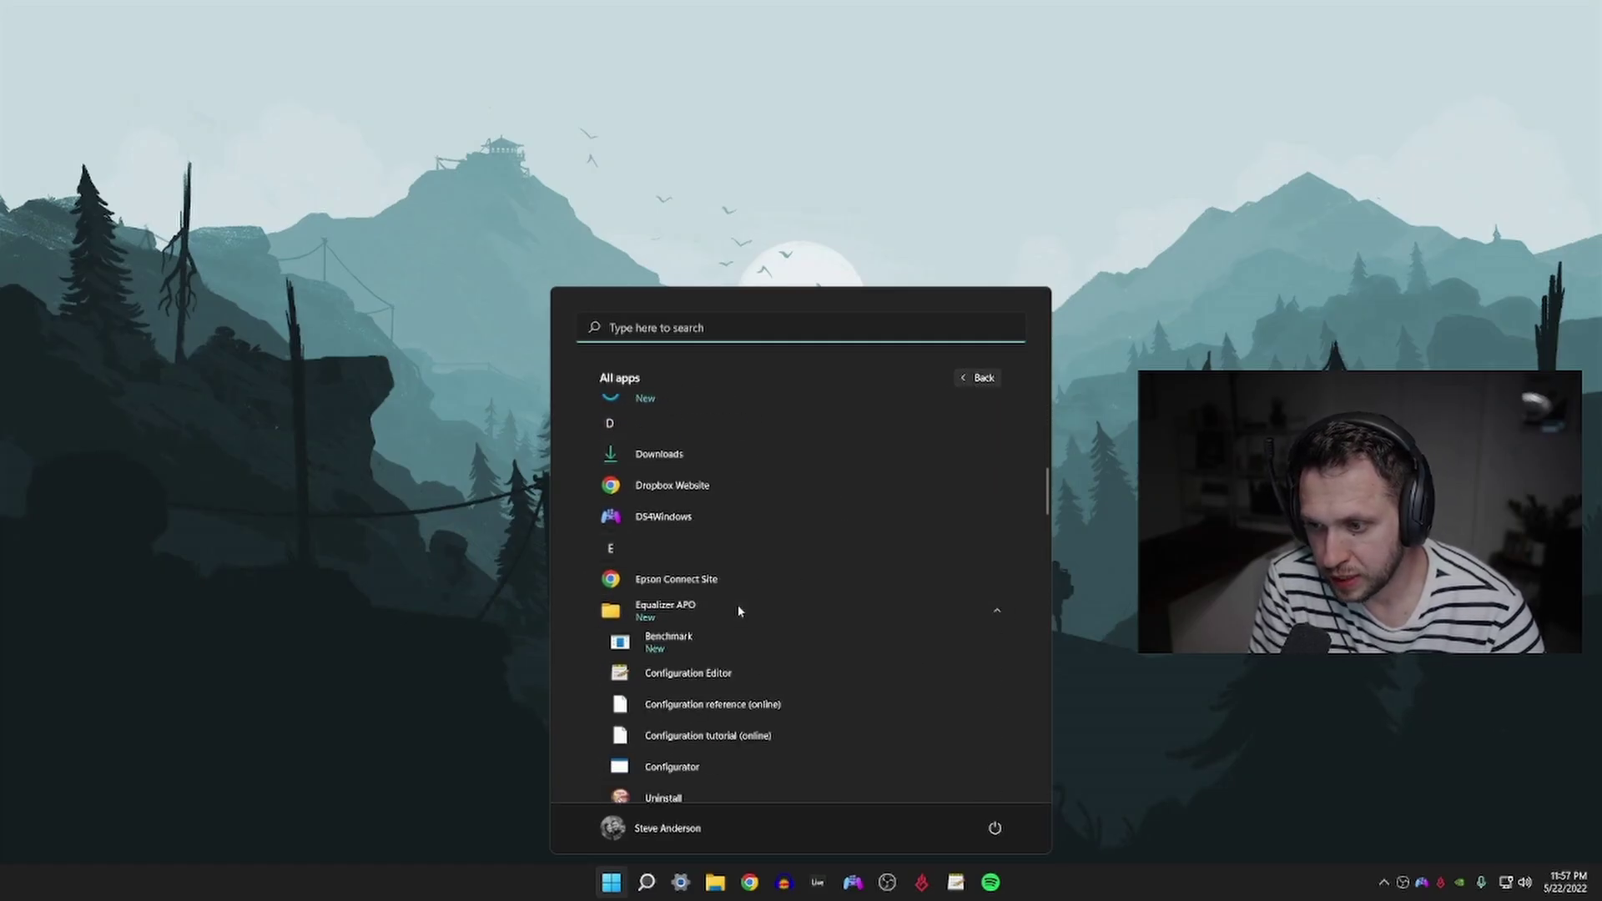
left_click(708, 674)
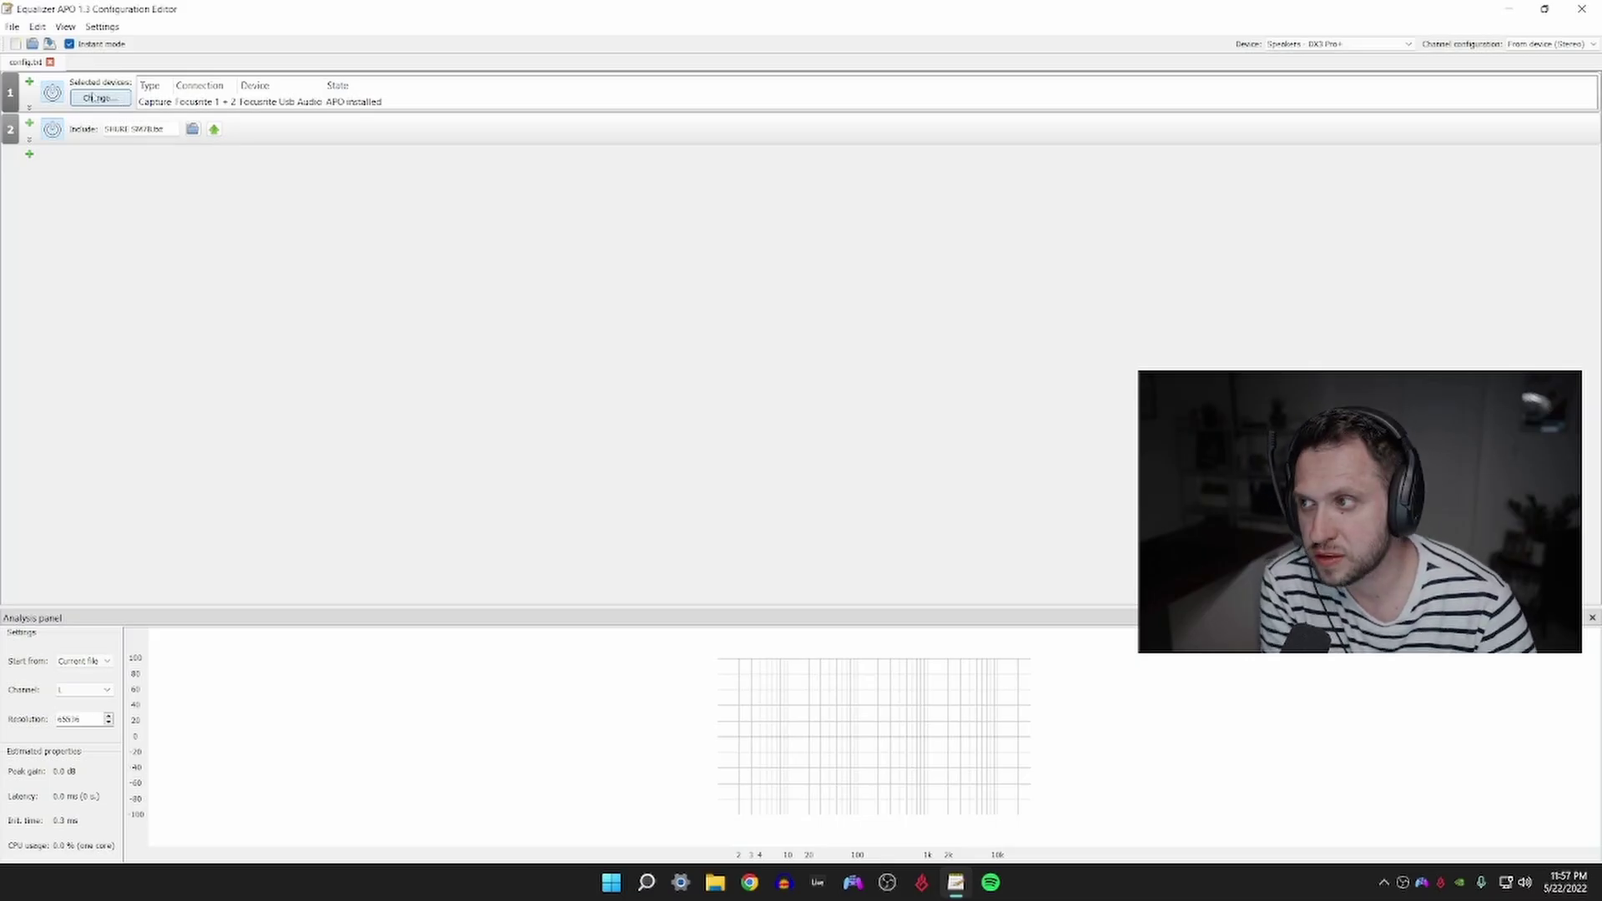
- Add a Control > Device entry that targets only the Speakers (DX3 Pro+) playback device
left_click(29, 154)
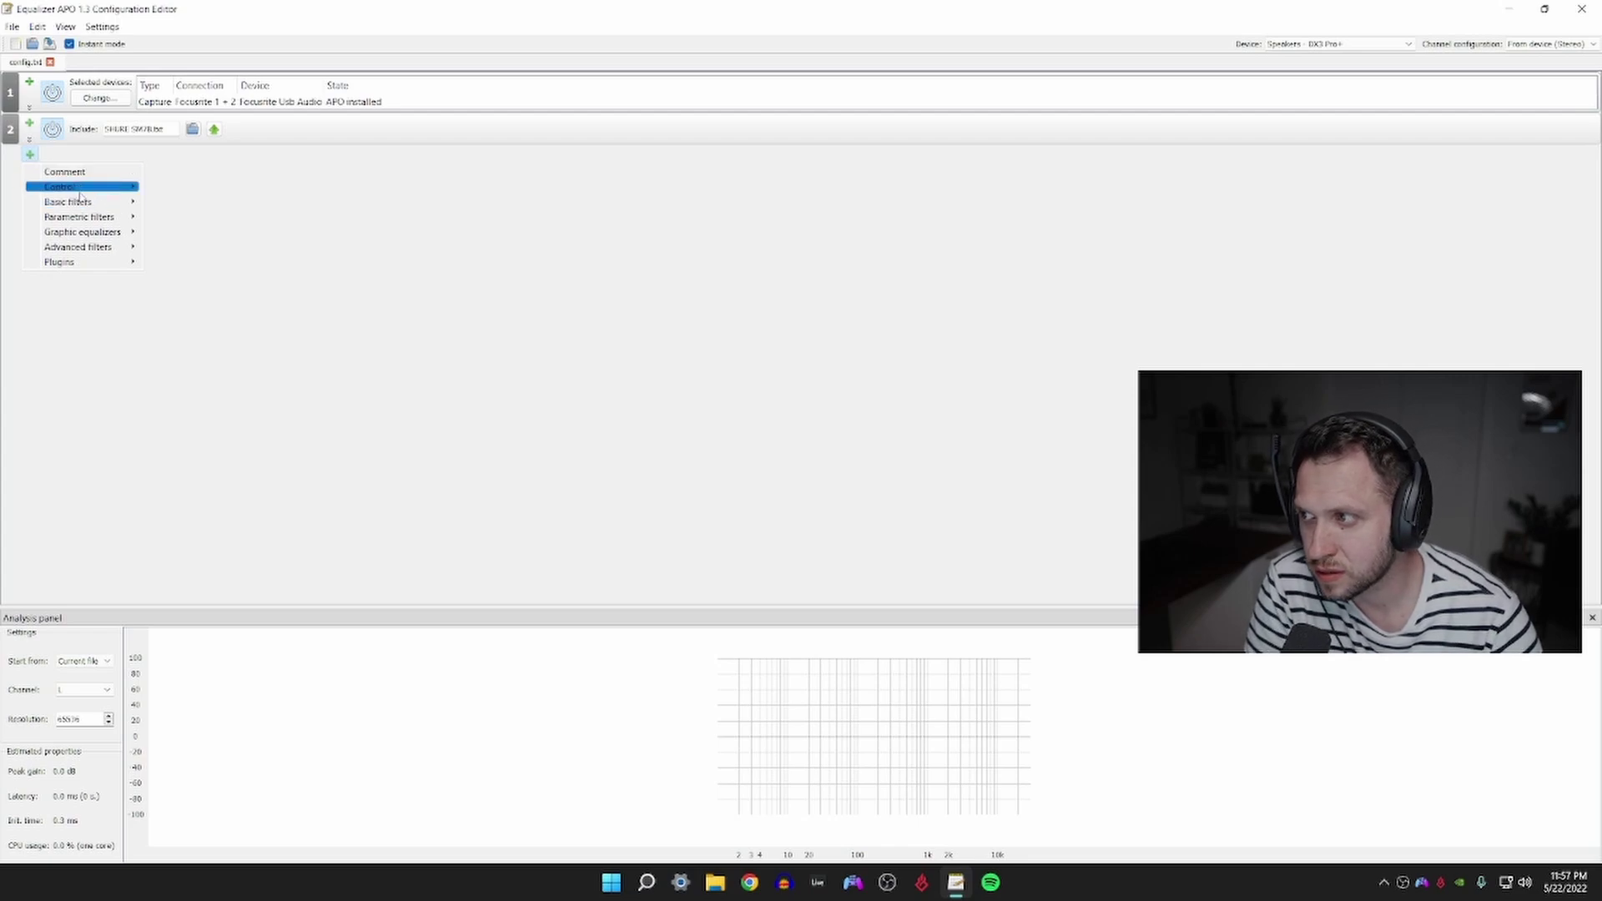
mouse_move(81, 202)
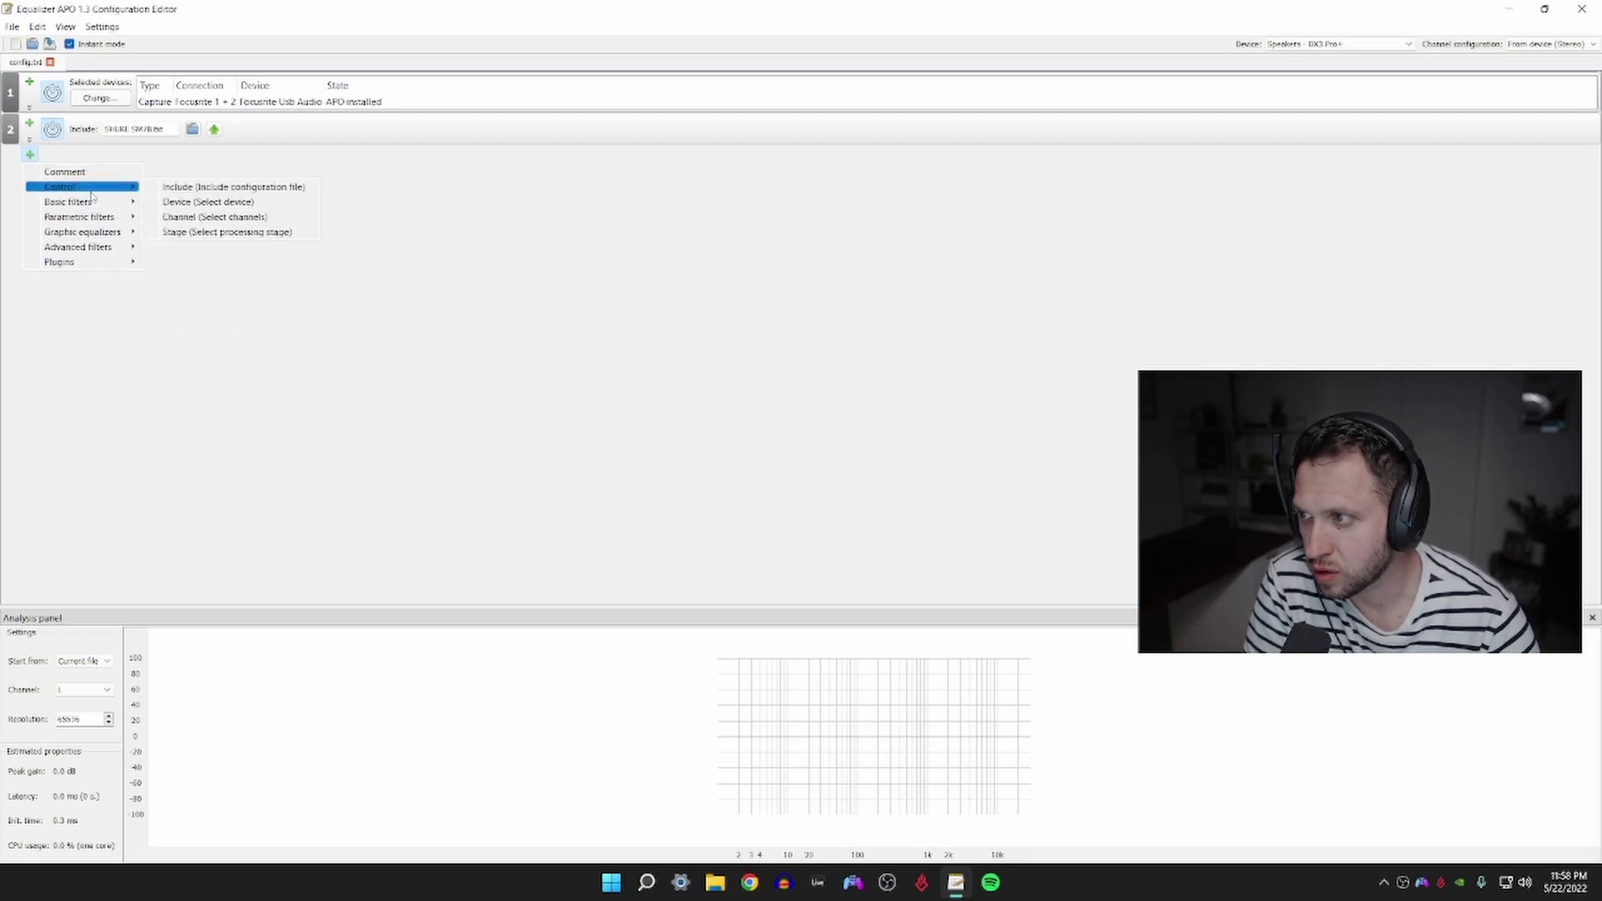
left_click(204, 203)
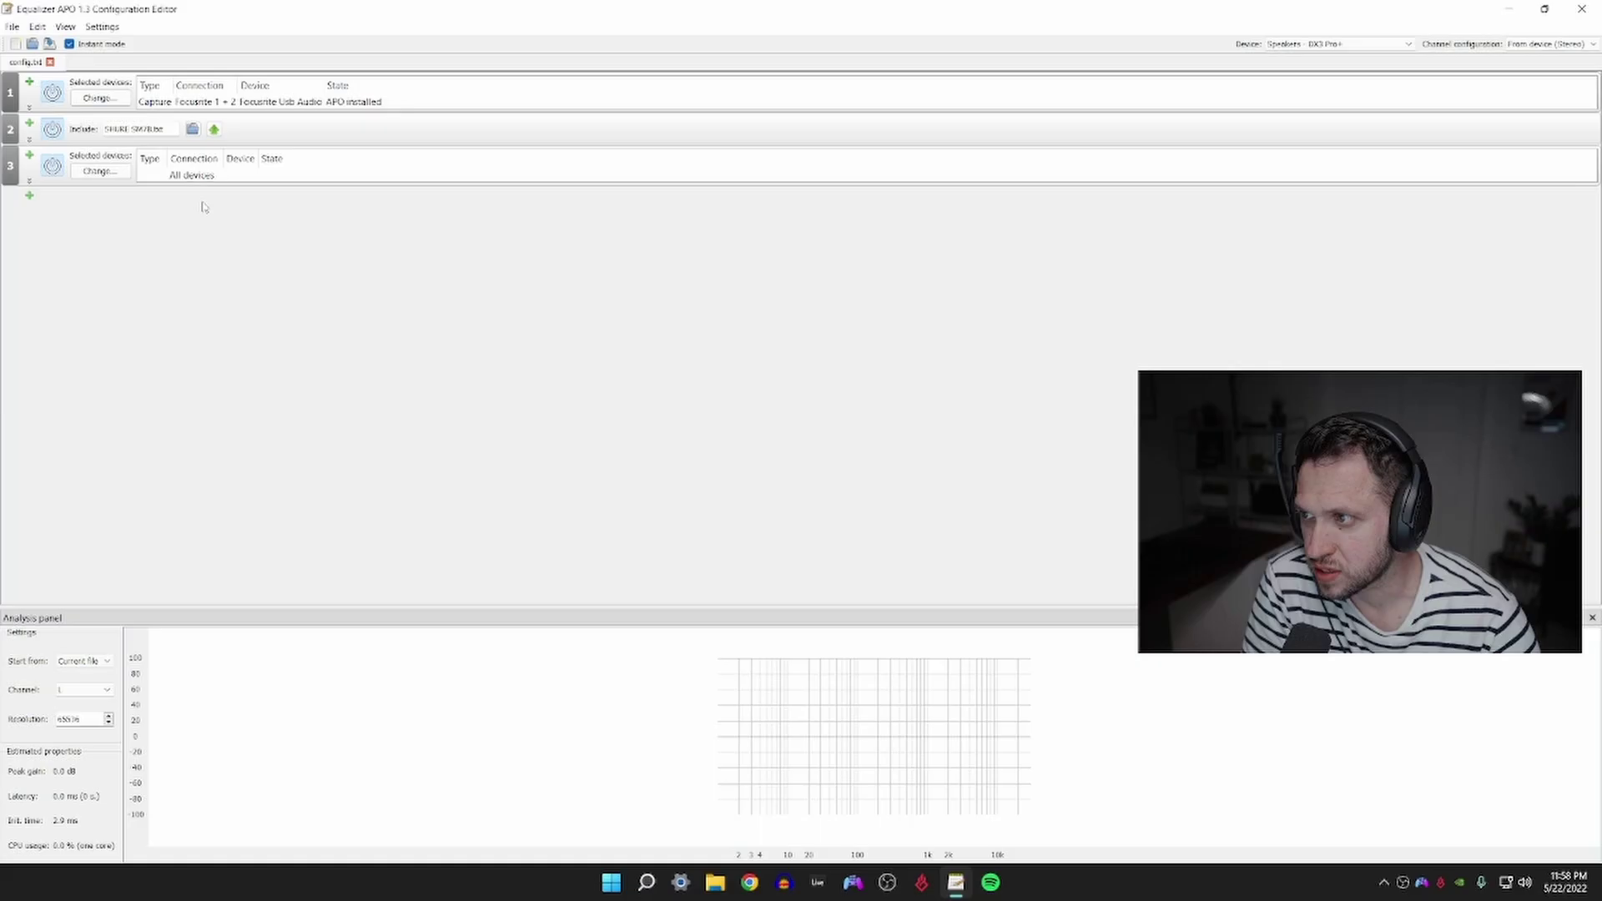
left_click(100, 172)
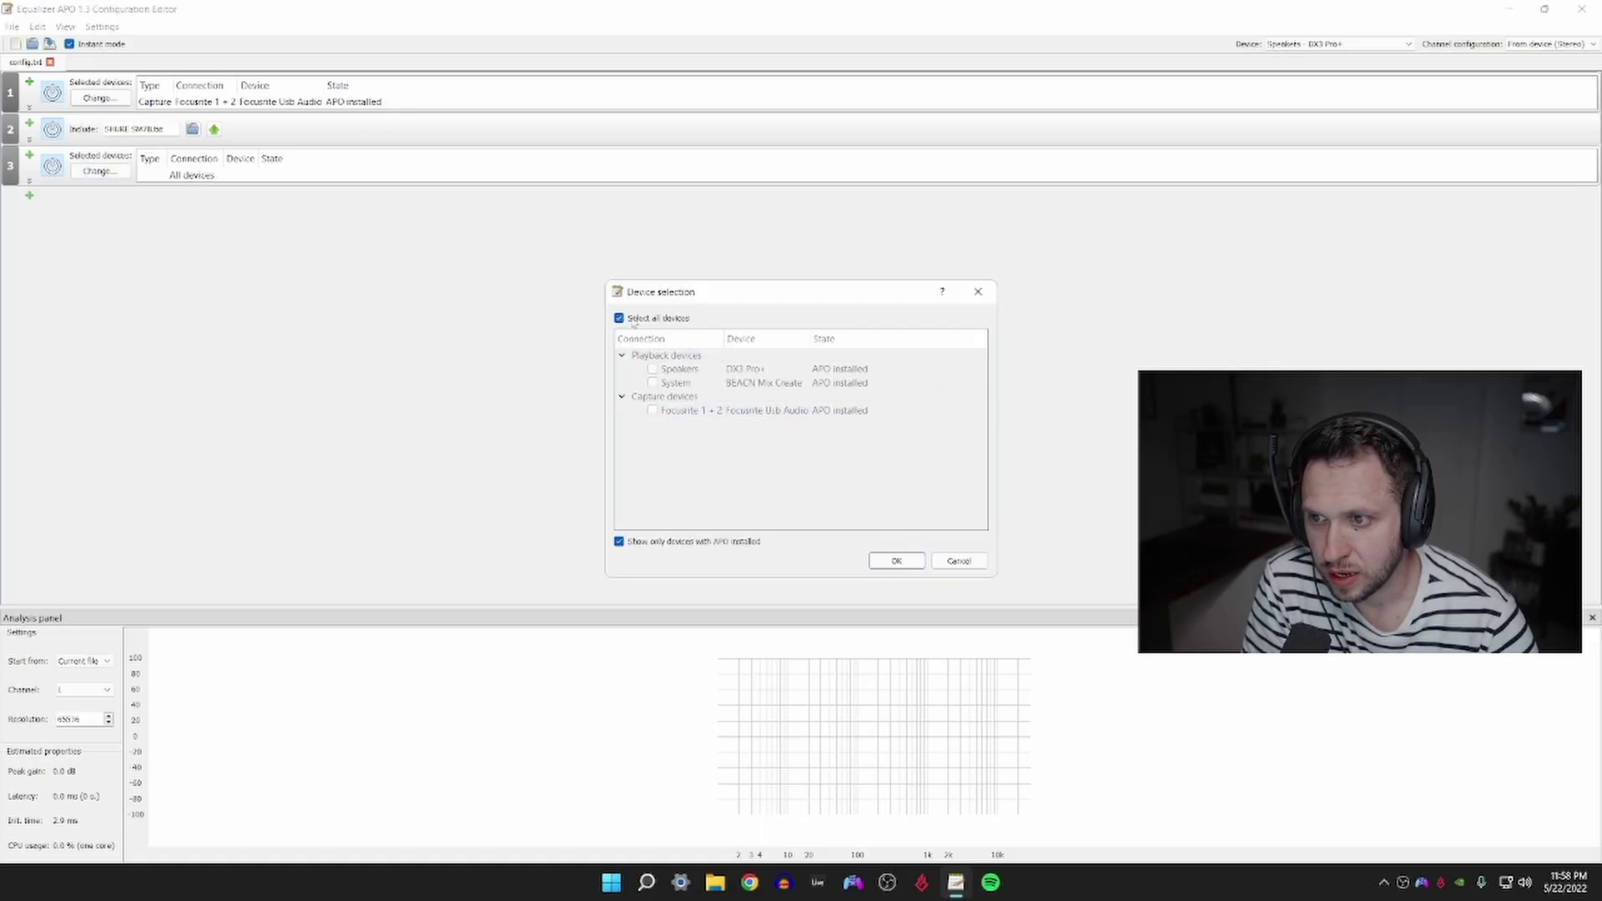
left_click(618, 319)
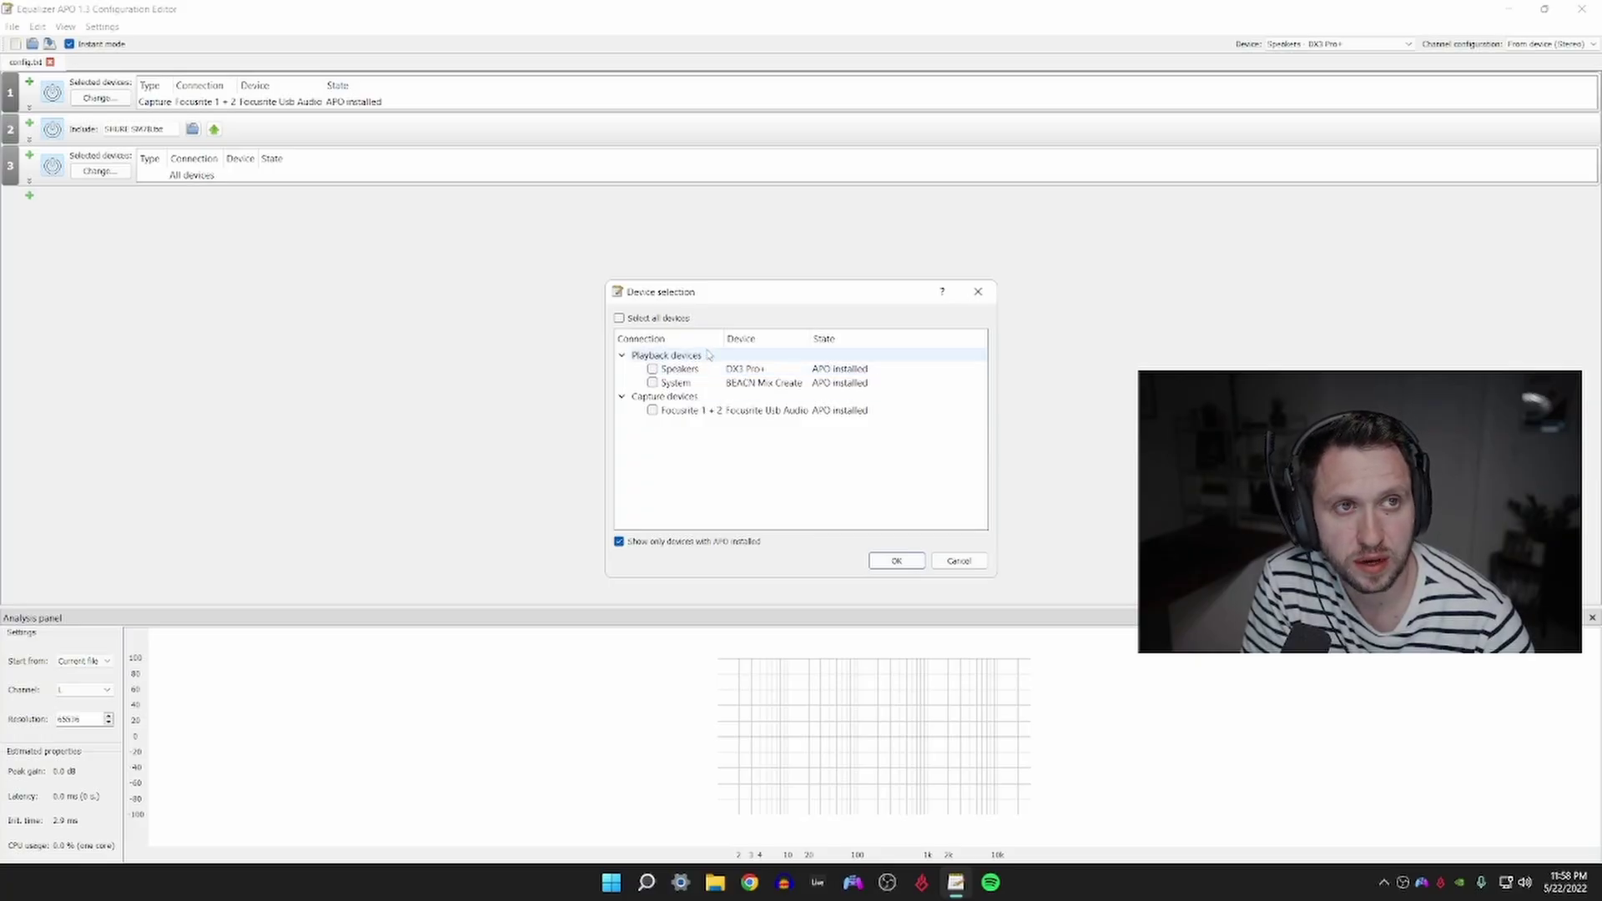
left_click(652, 370)
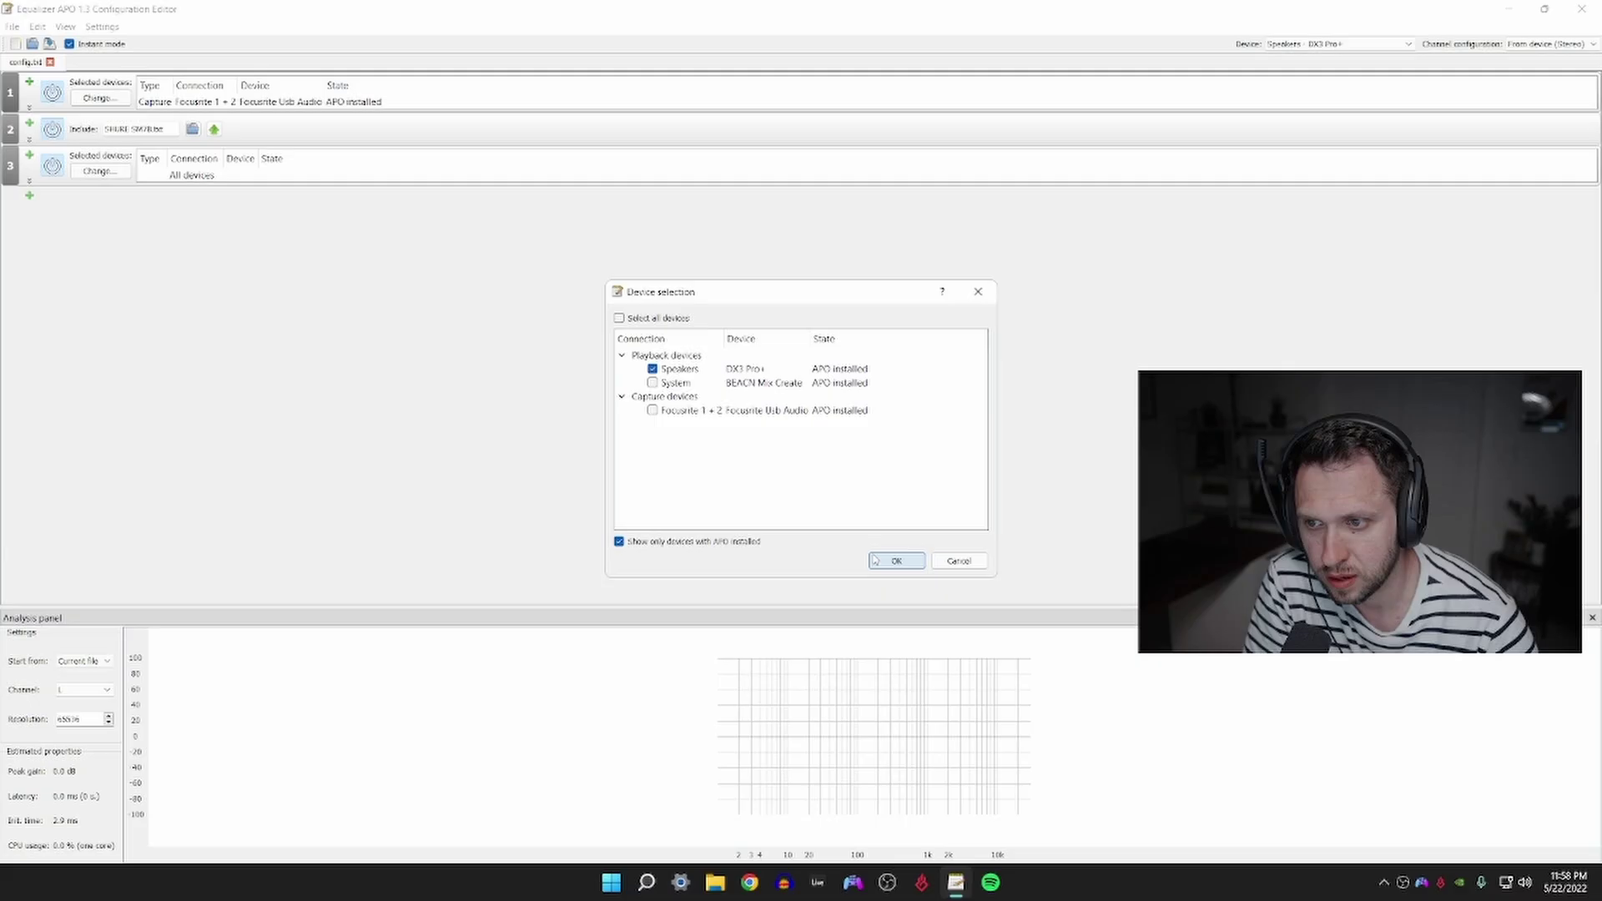
left_click(897, 561)
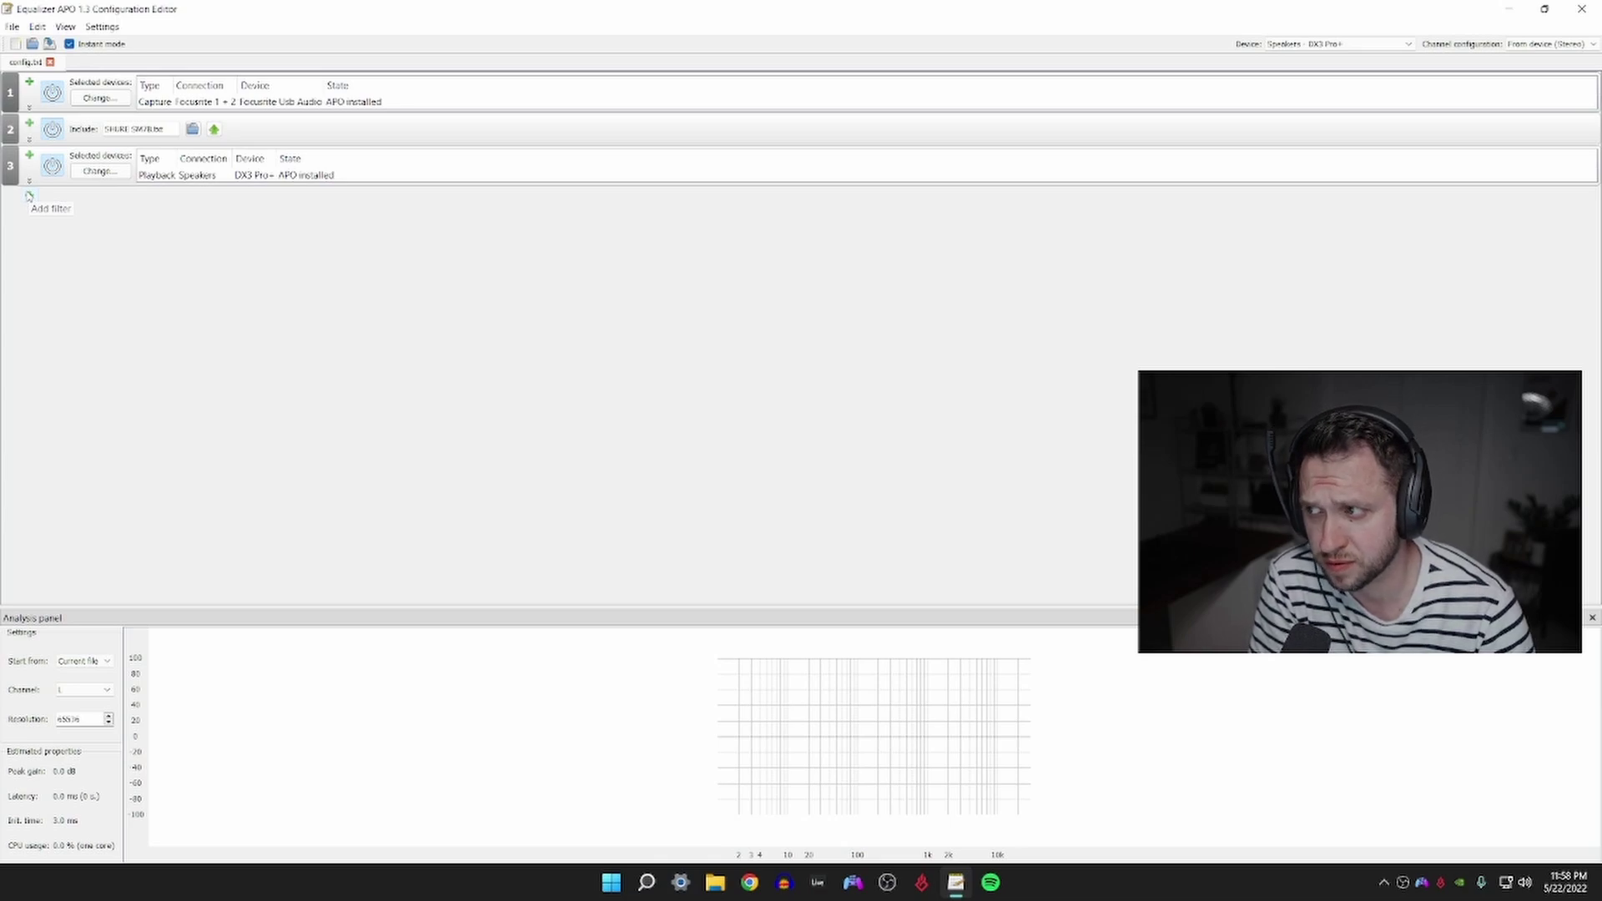
- Insert a Variable band graphic equalizer as the fourth entry, below the device selection
left_click(29, 196)
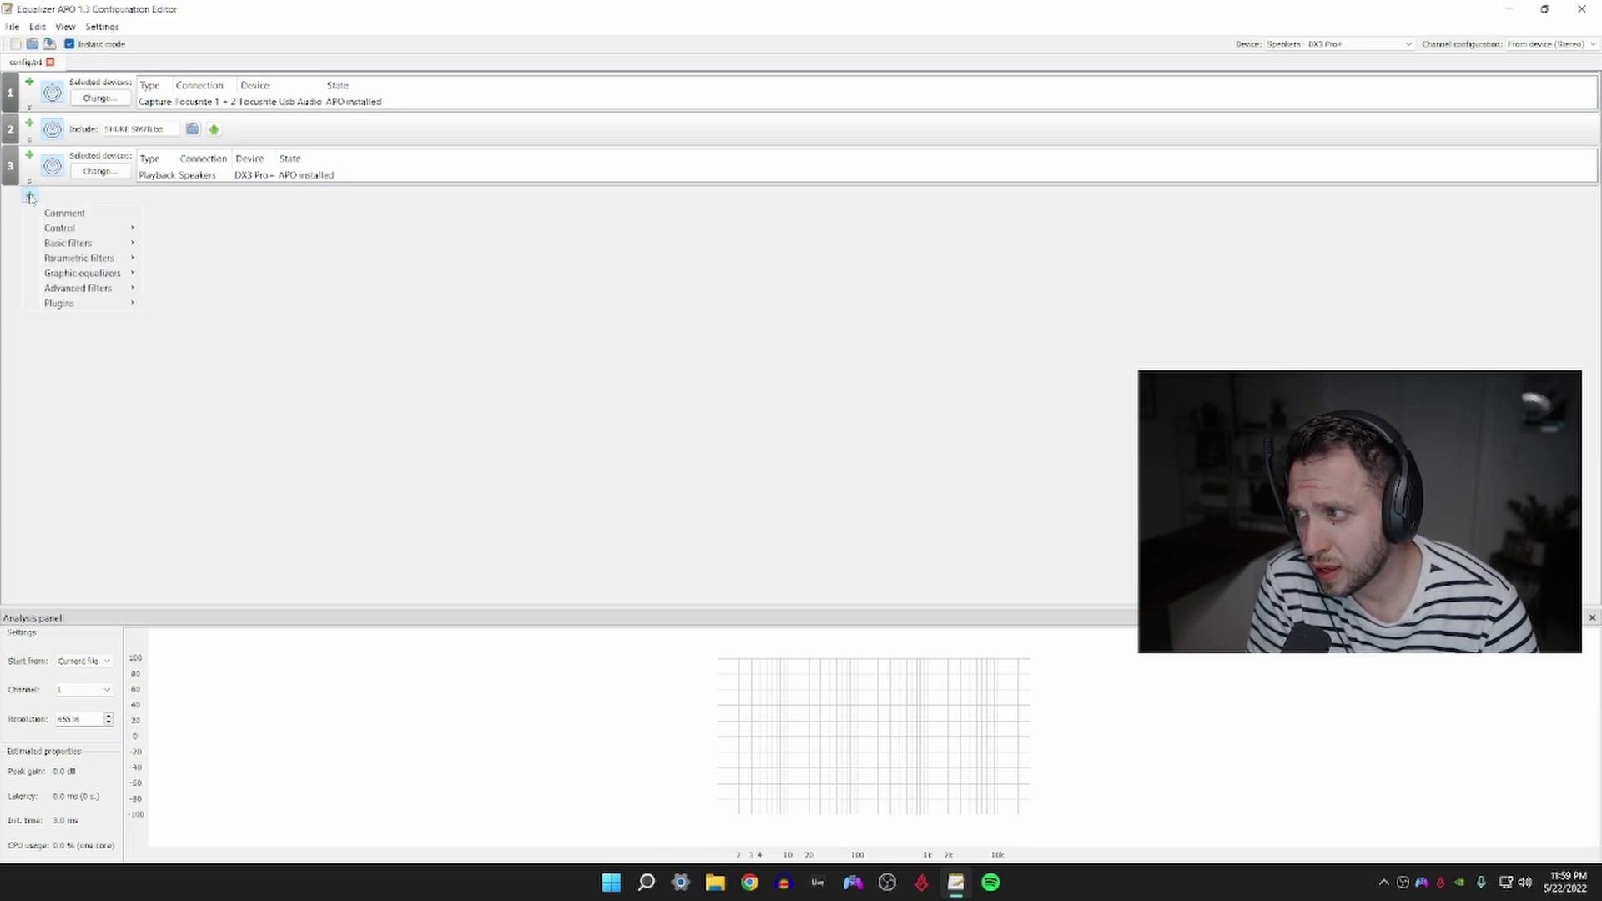
mouse_move(102, 278)
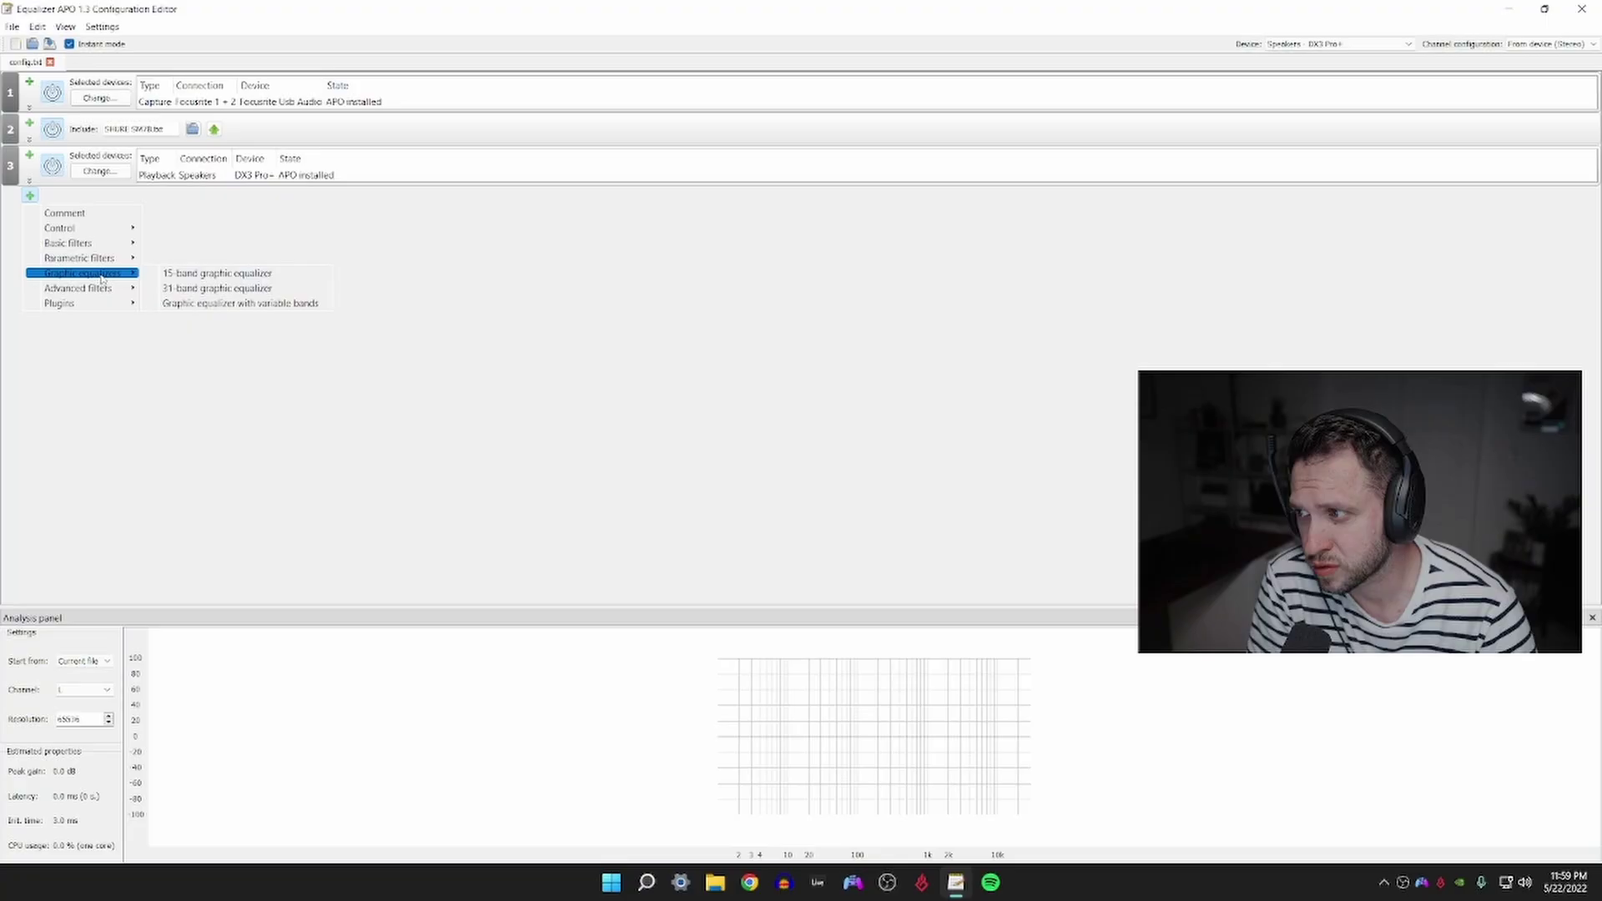
left_click(222, 304)
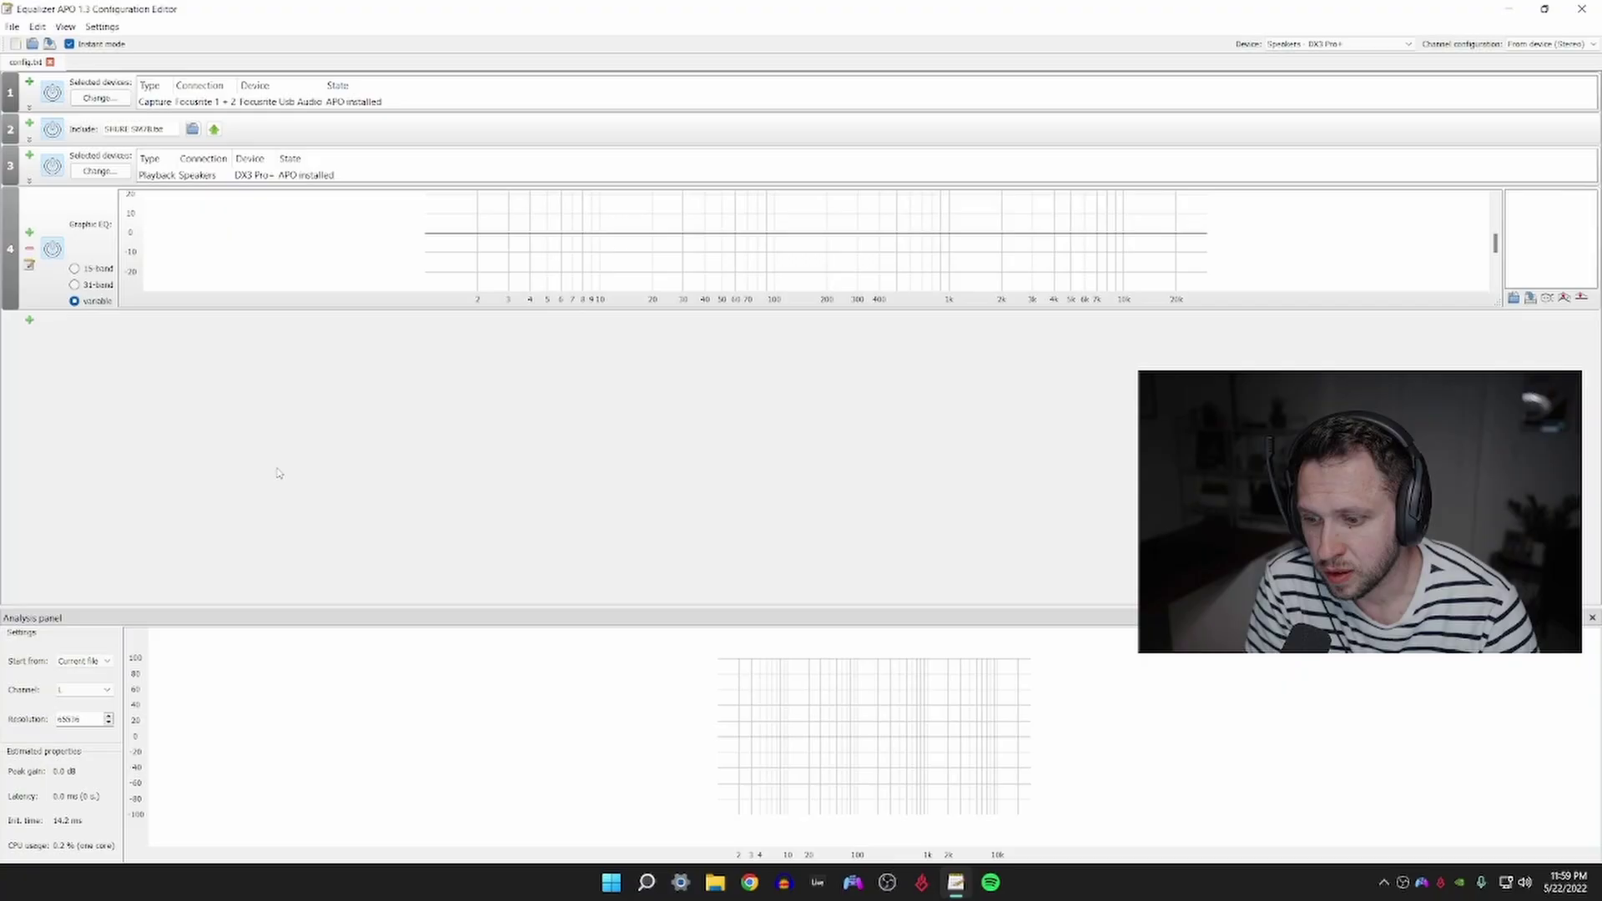
- Search 'auto eq project' in Chrome and open the jaakkopasanen/AutoEq GitHub result
left_click(748, 885)
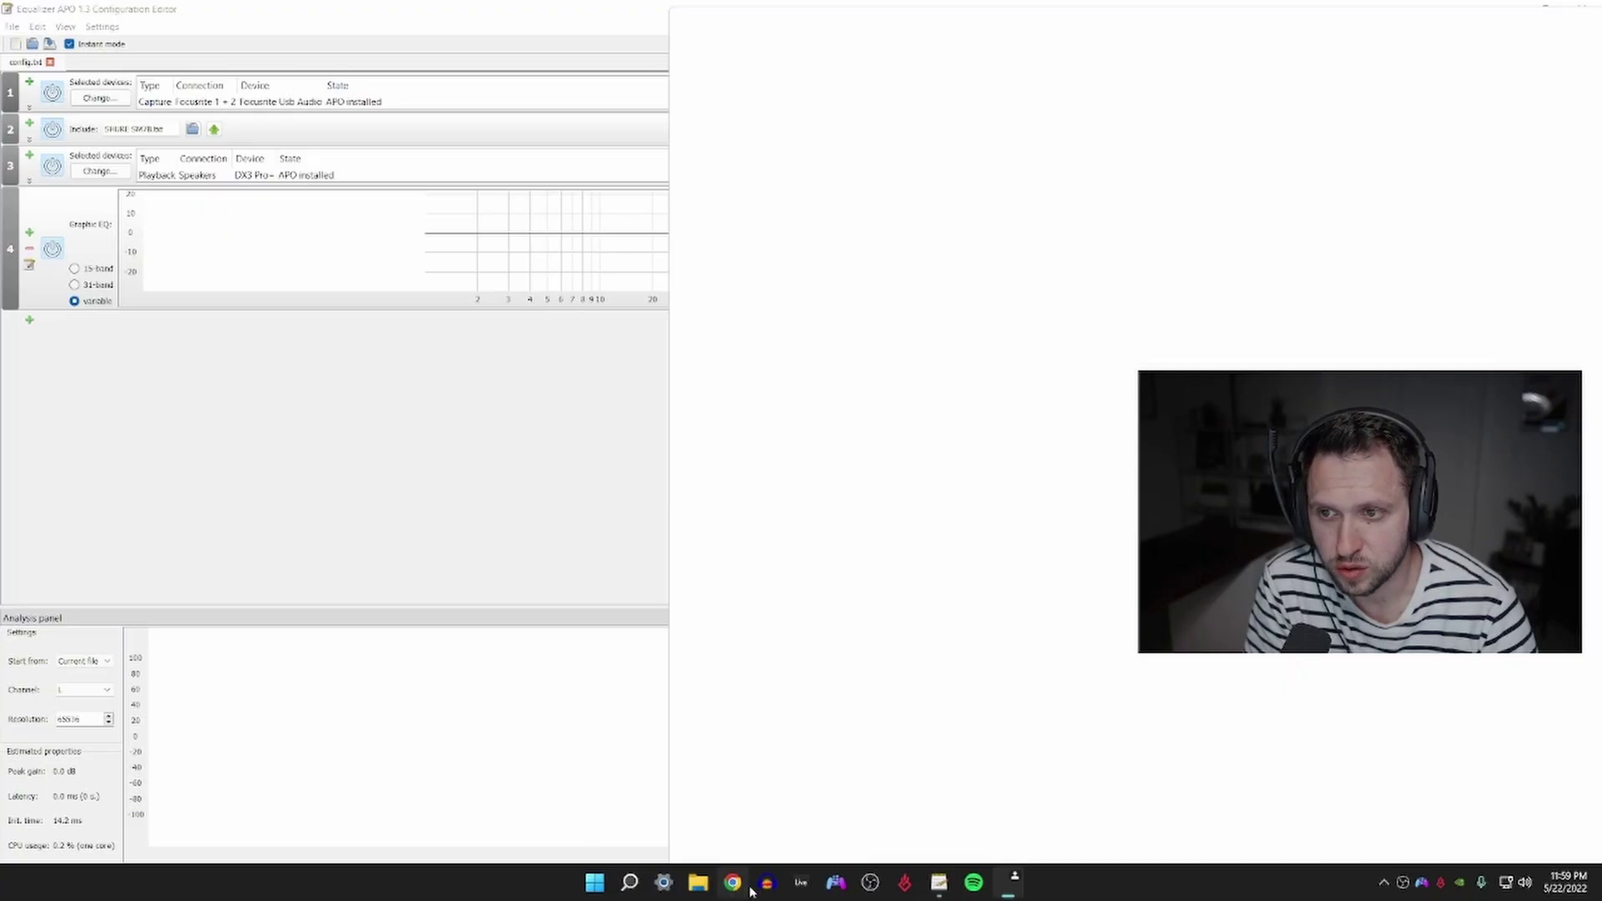
left_click(848, 53)
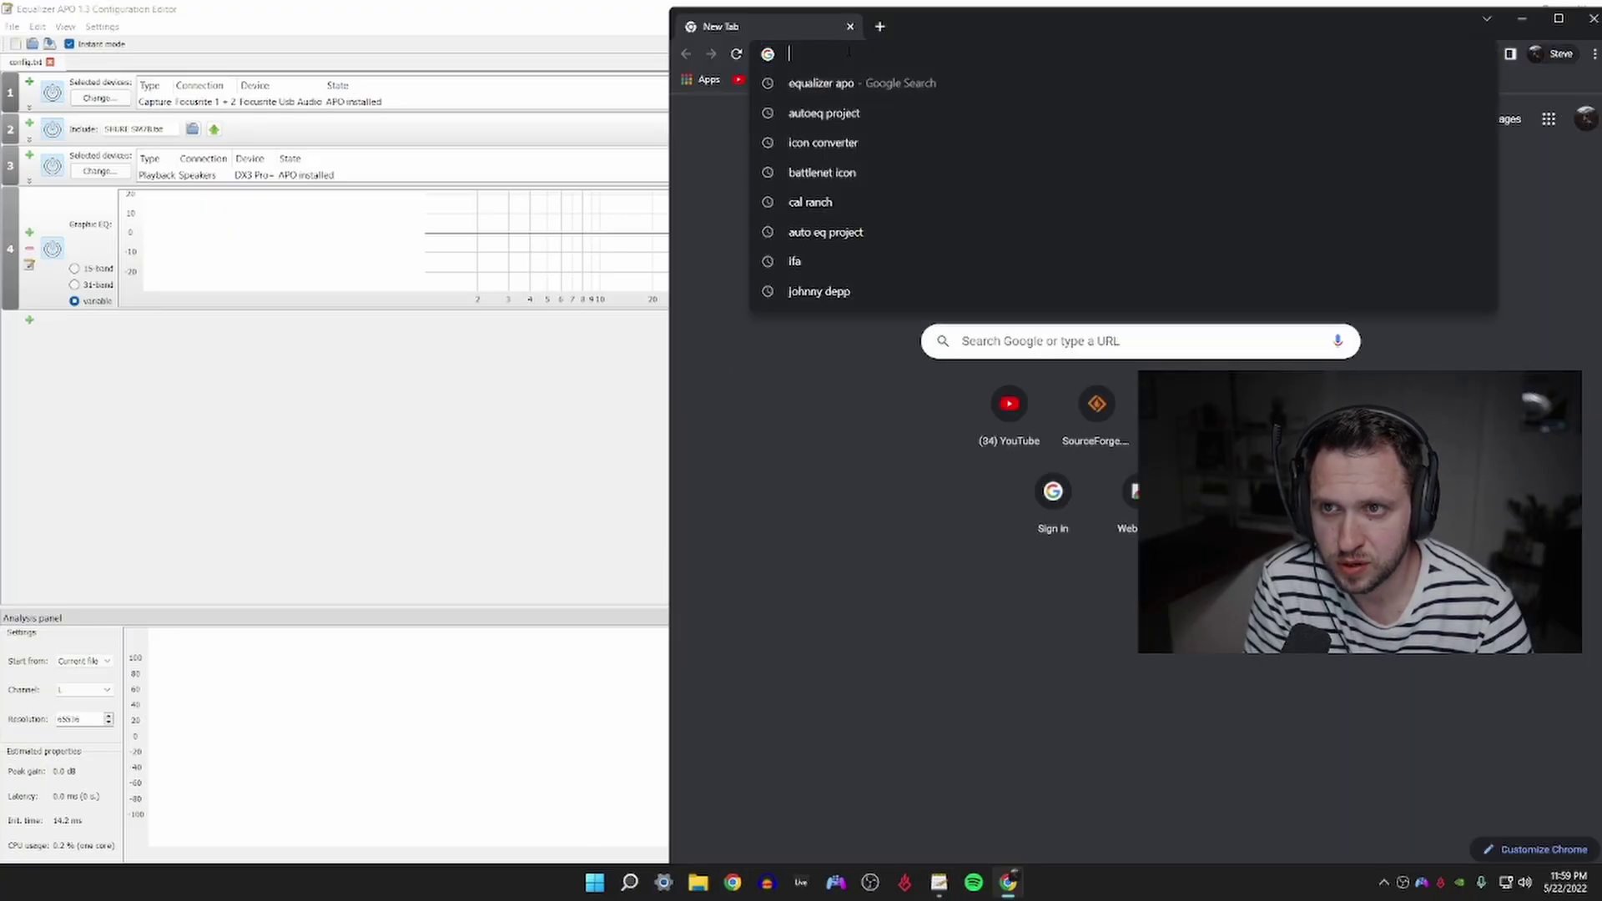
type("auto eq ")
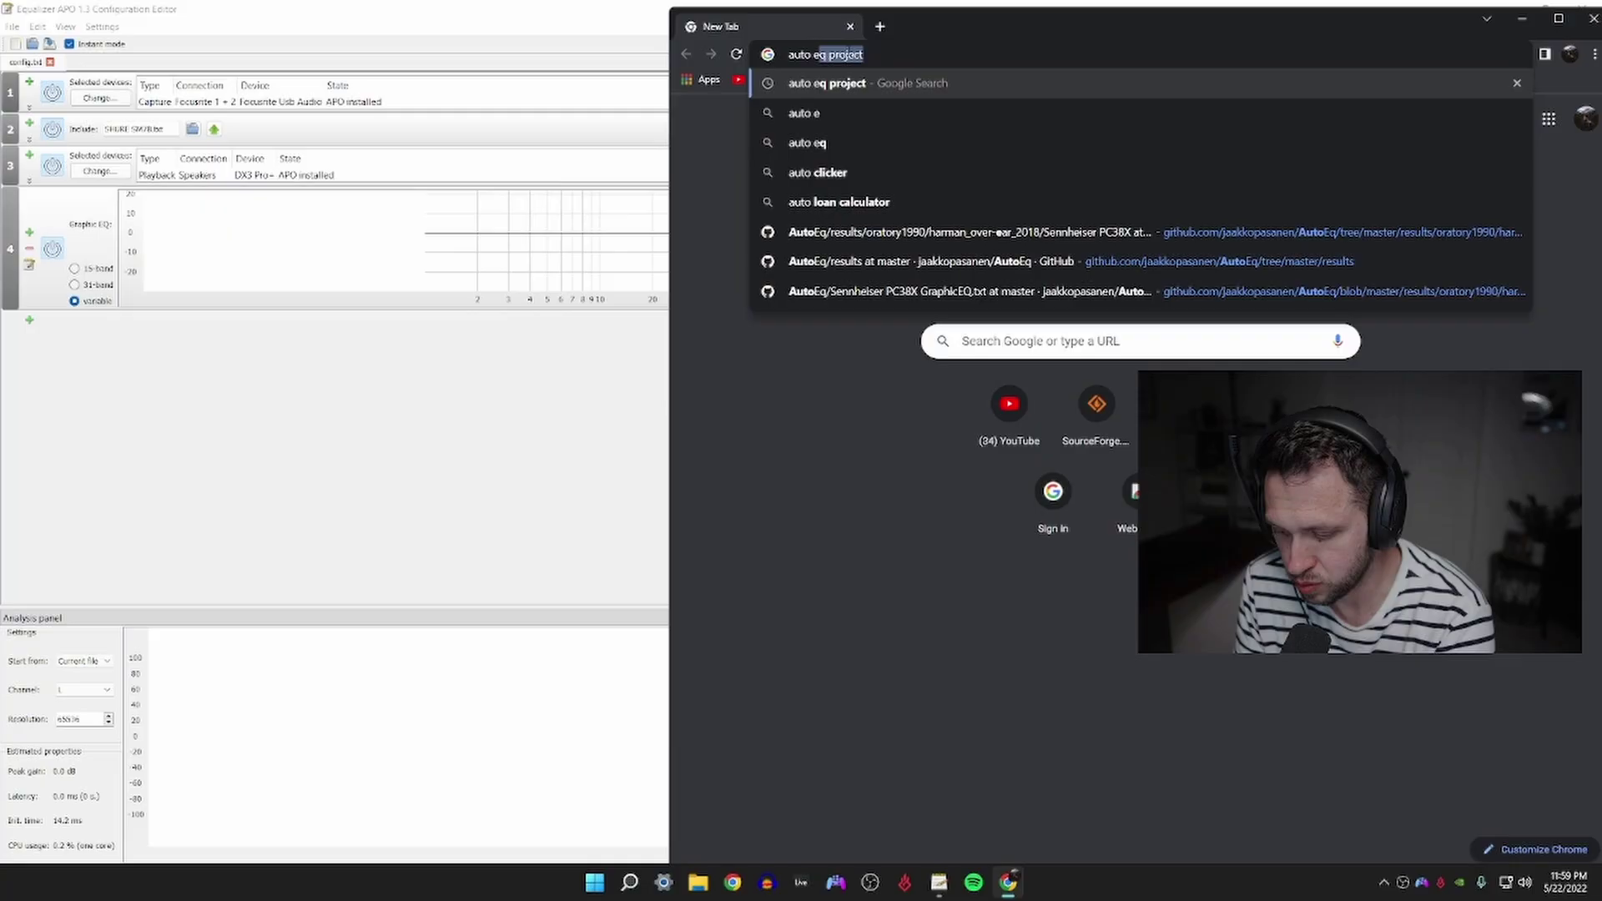
type("projecyt")
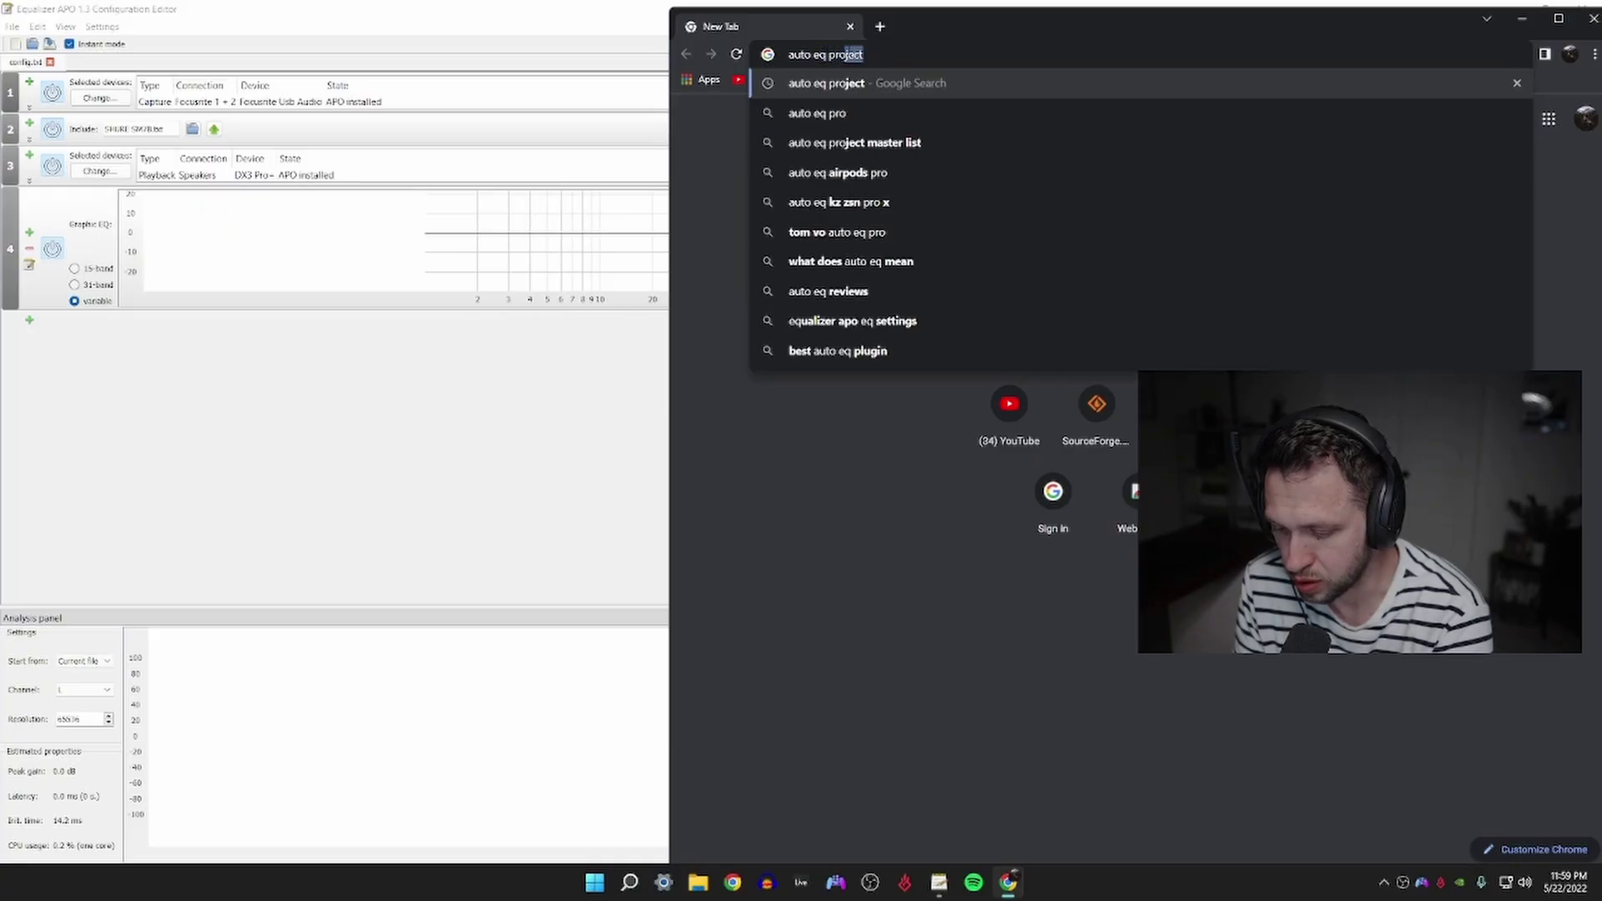
key("BackSpace")
key("BackSpace")
type("t")
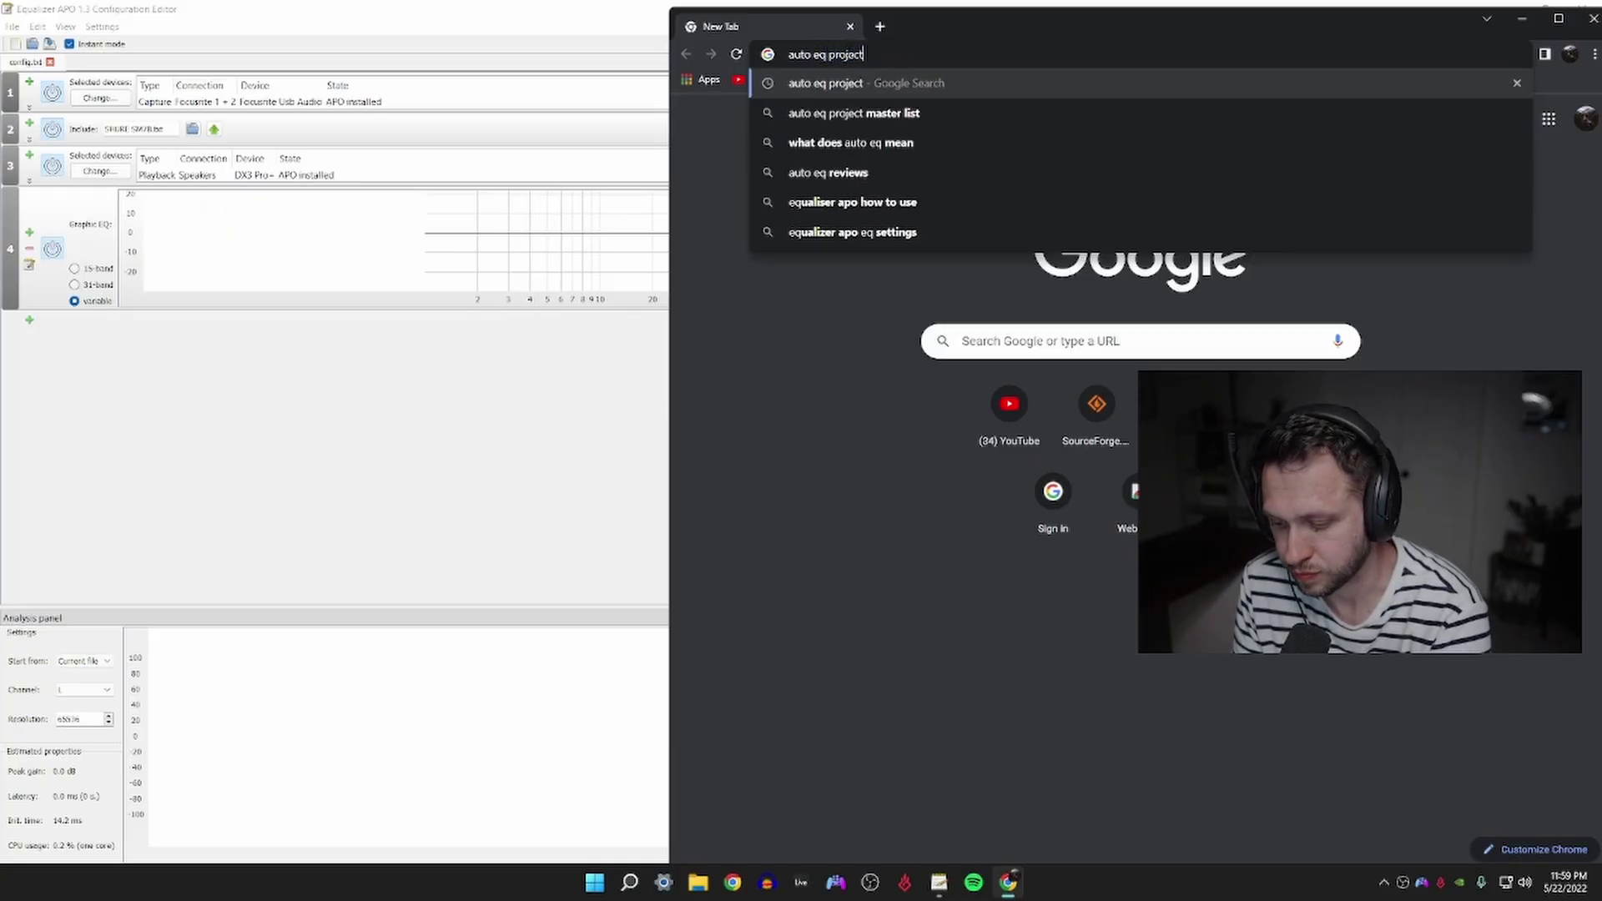
key("Return")
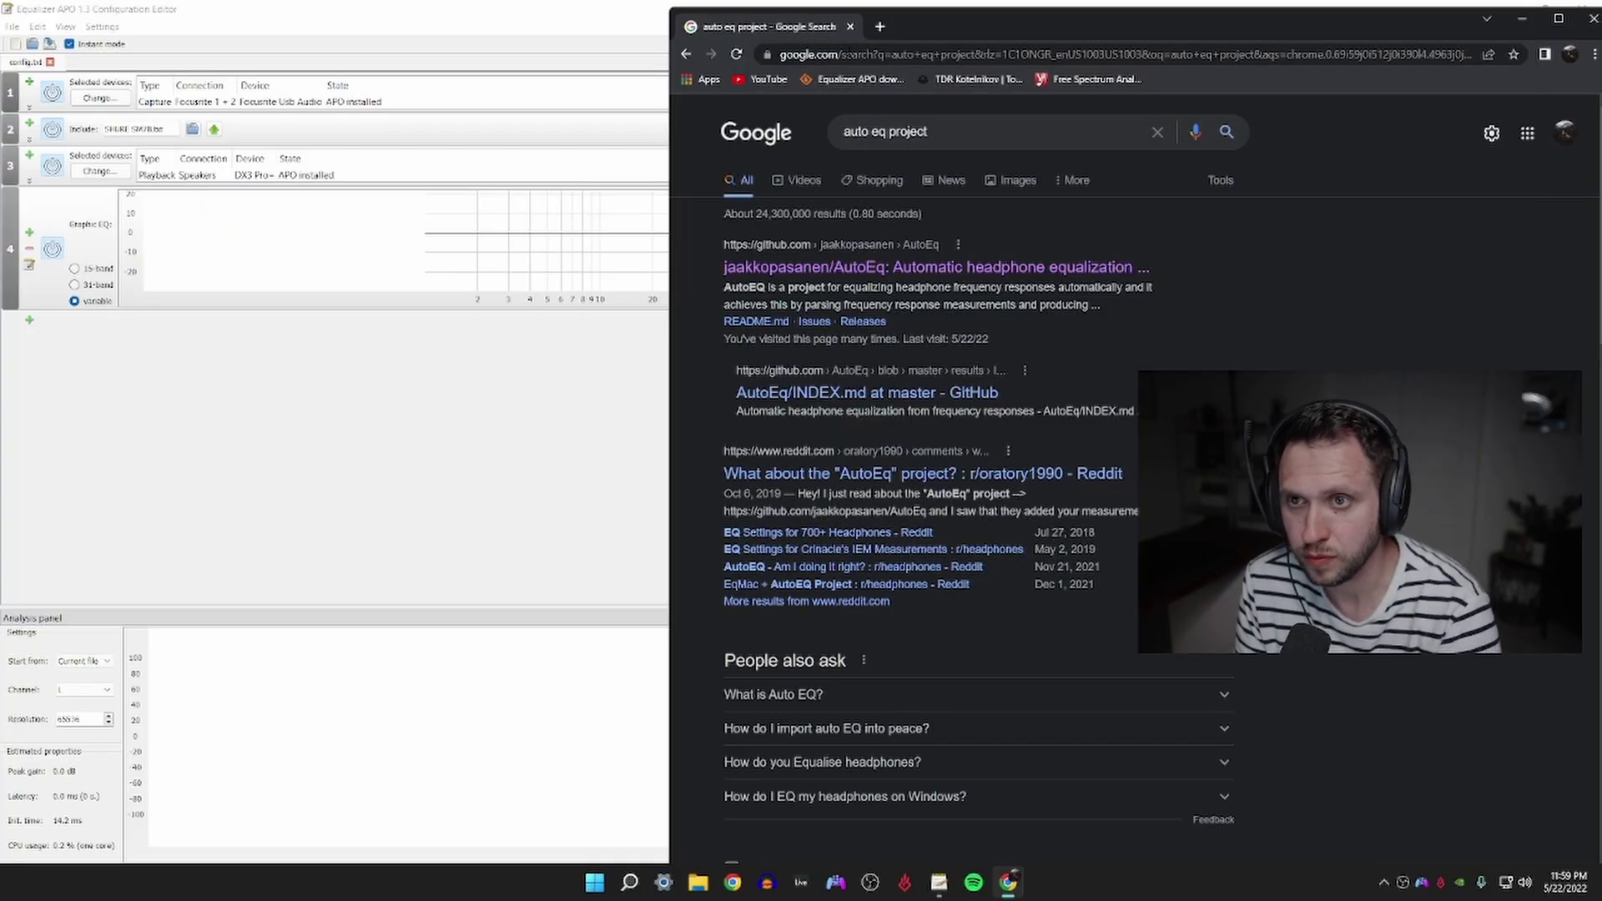
left_click(893, 268)
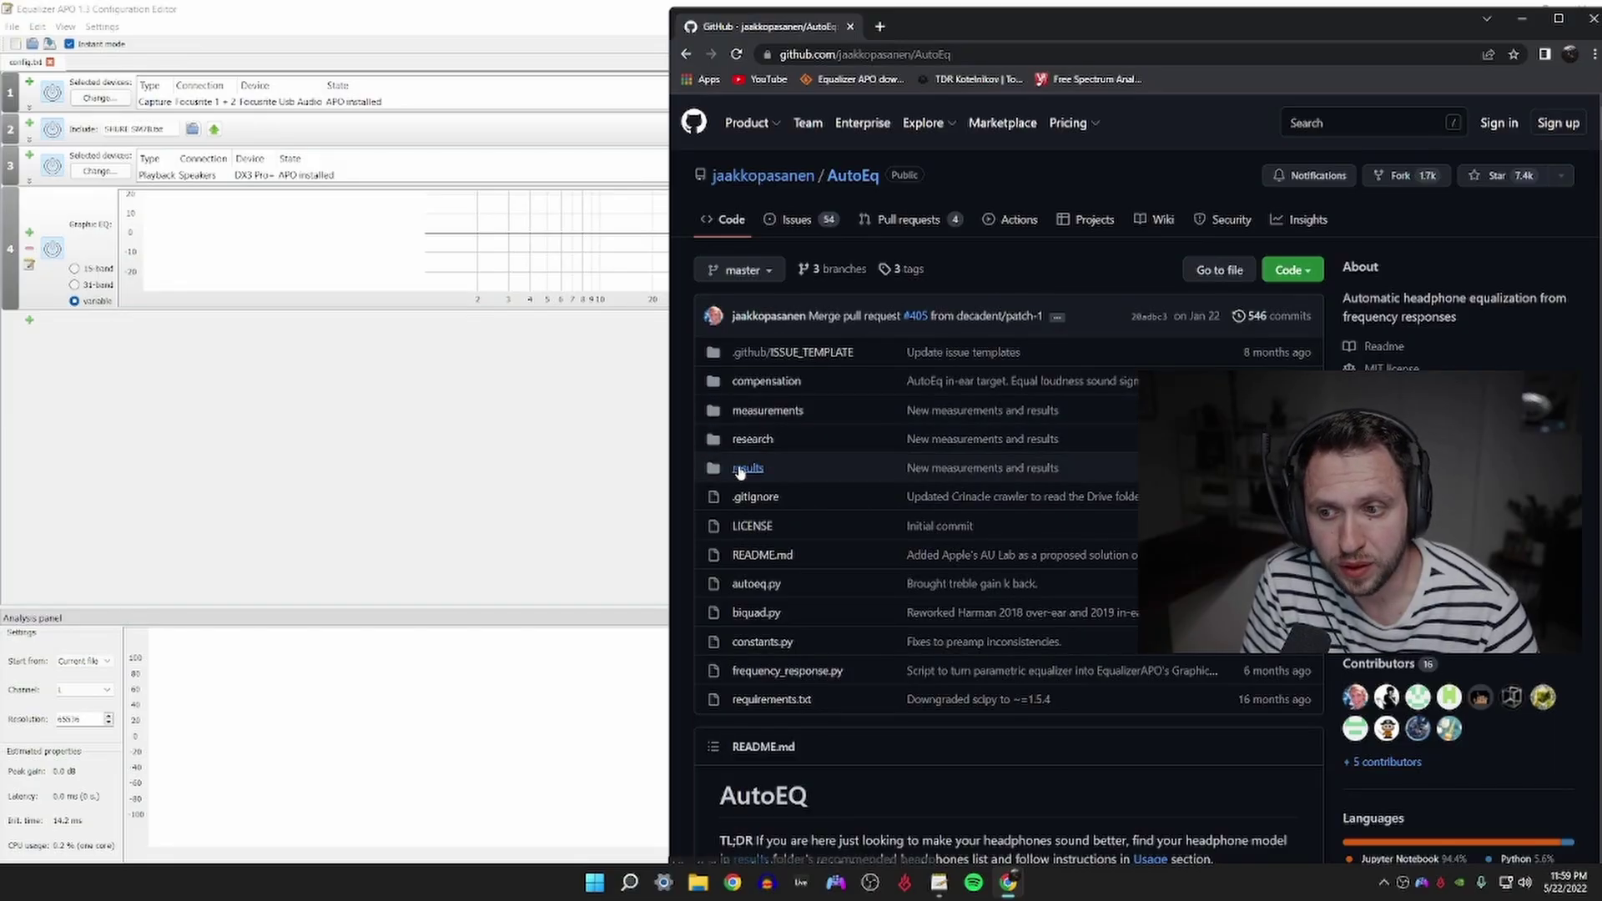
- Open the AutoEq results folder and scroll down to the Sennheiser PC38X entry
left_click(739, 470)
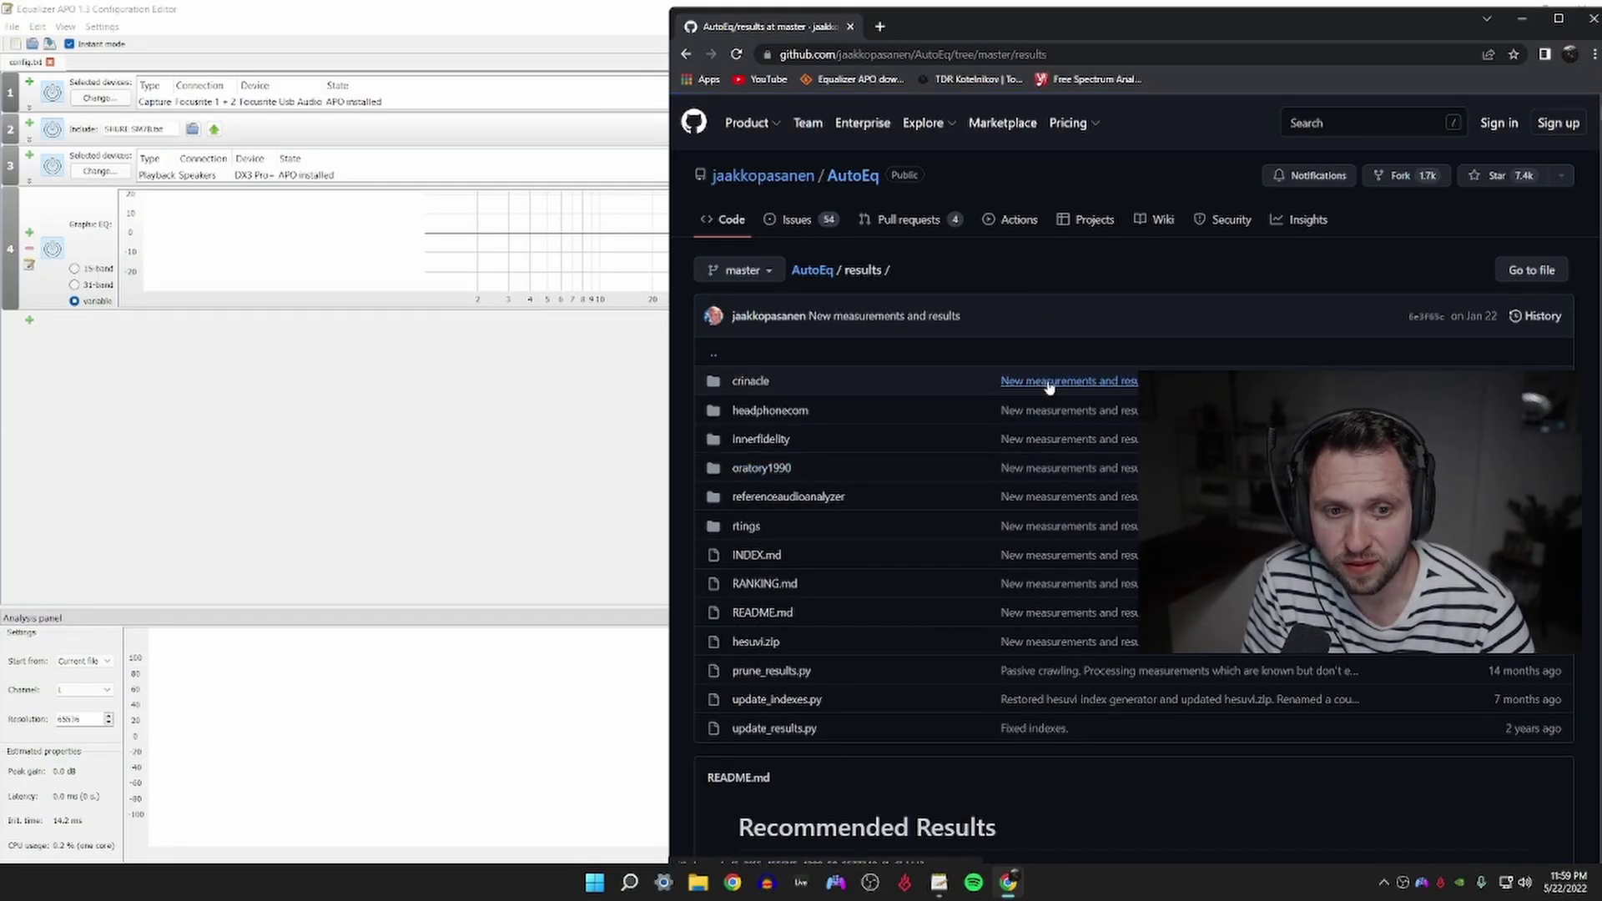
scroll(1053, 384, "down", 10)
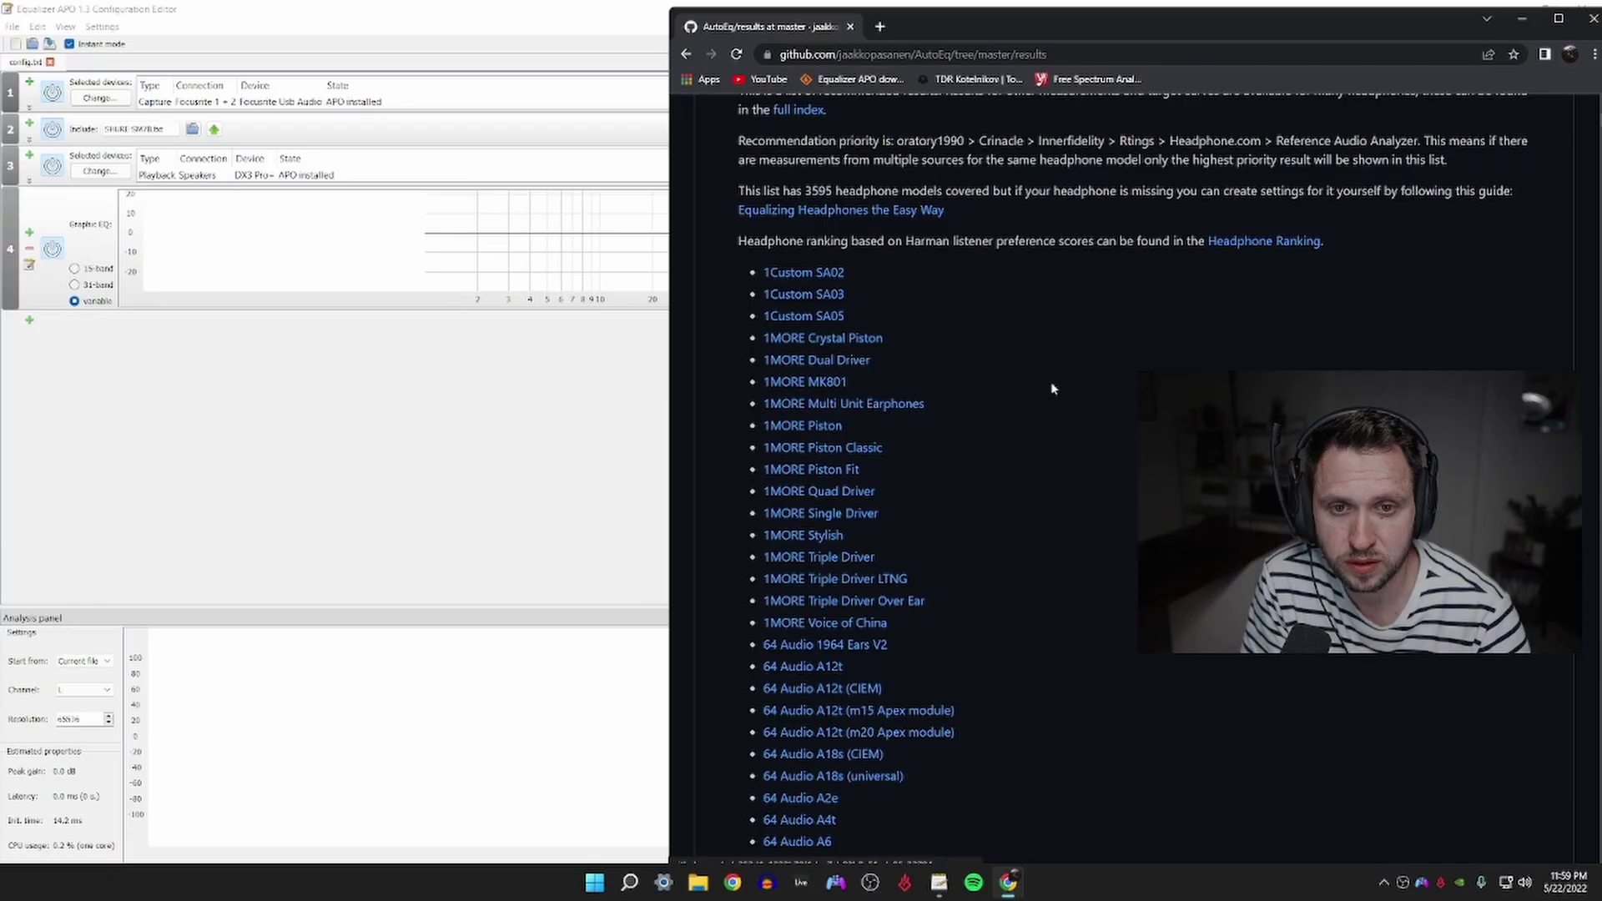
scroll(1053, 389, "down", 15)
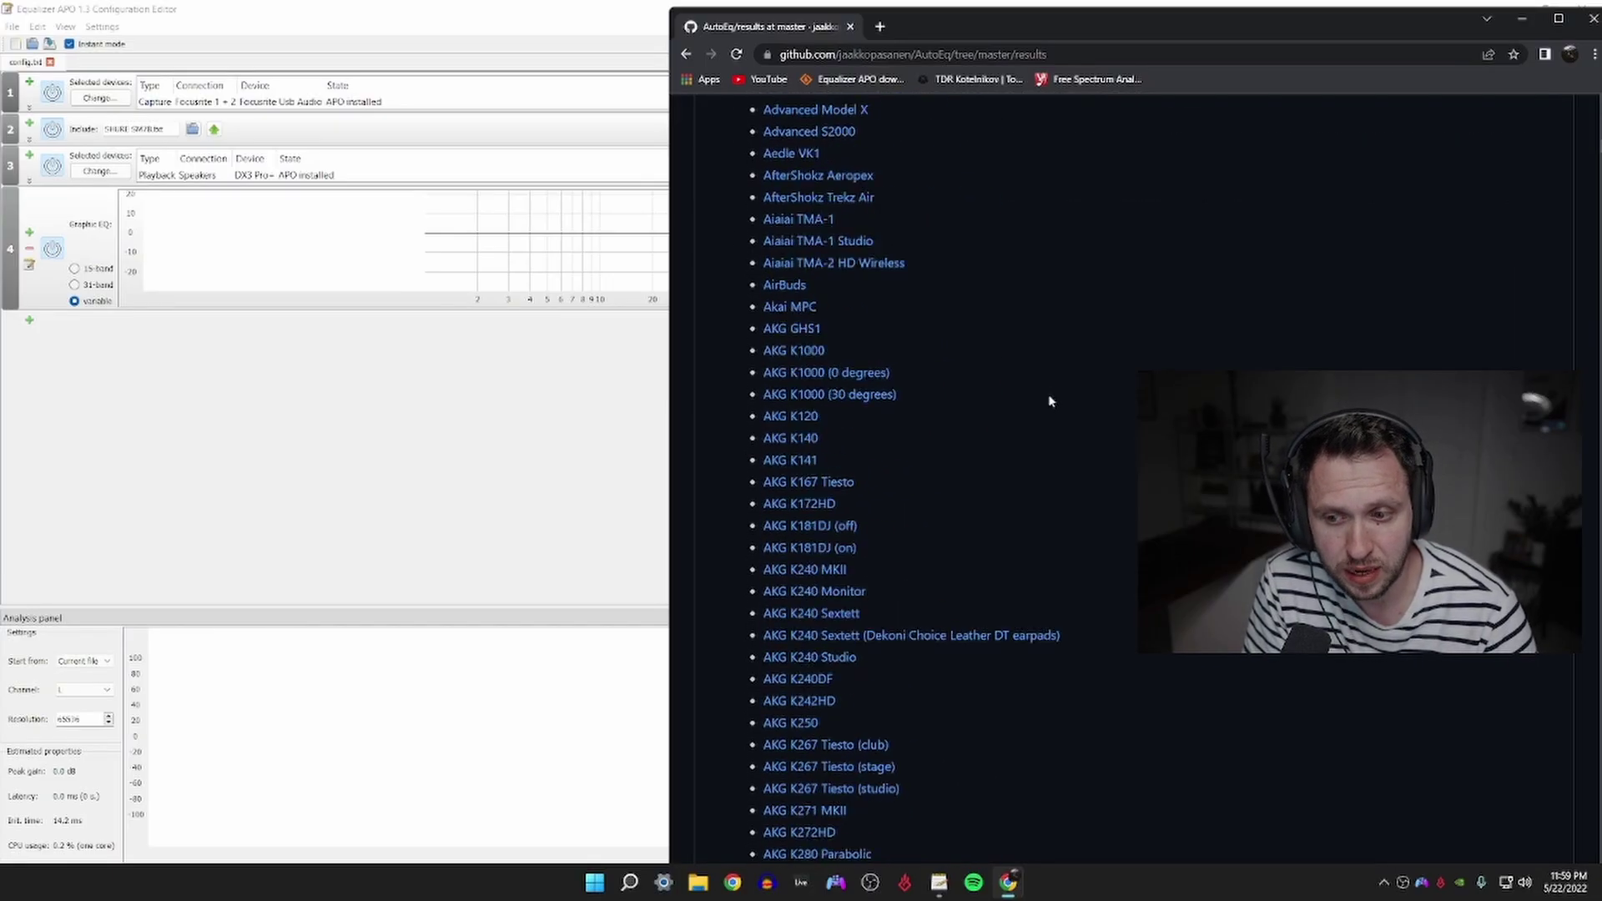
scroll(1051, 403, "down", 15)
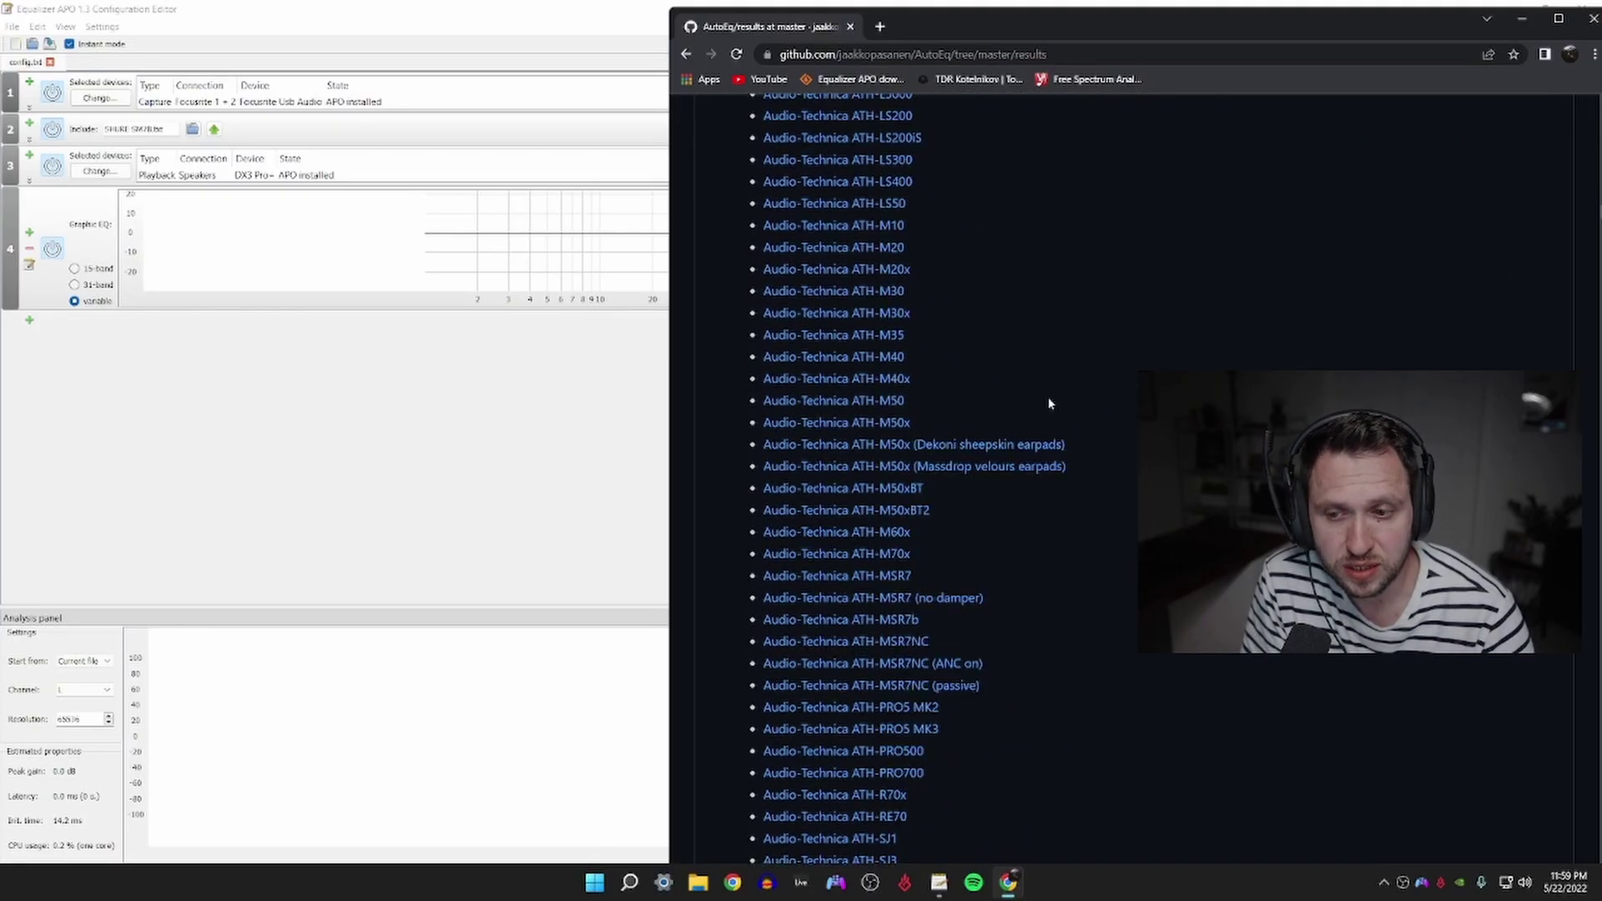
scroll(1049, 404, "down", 15)
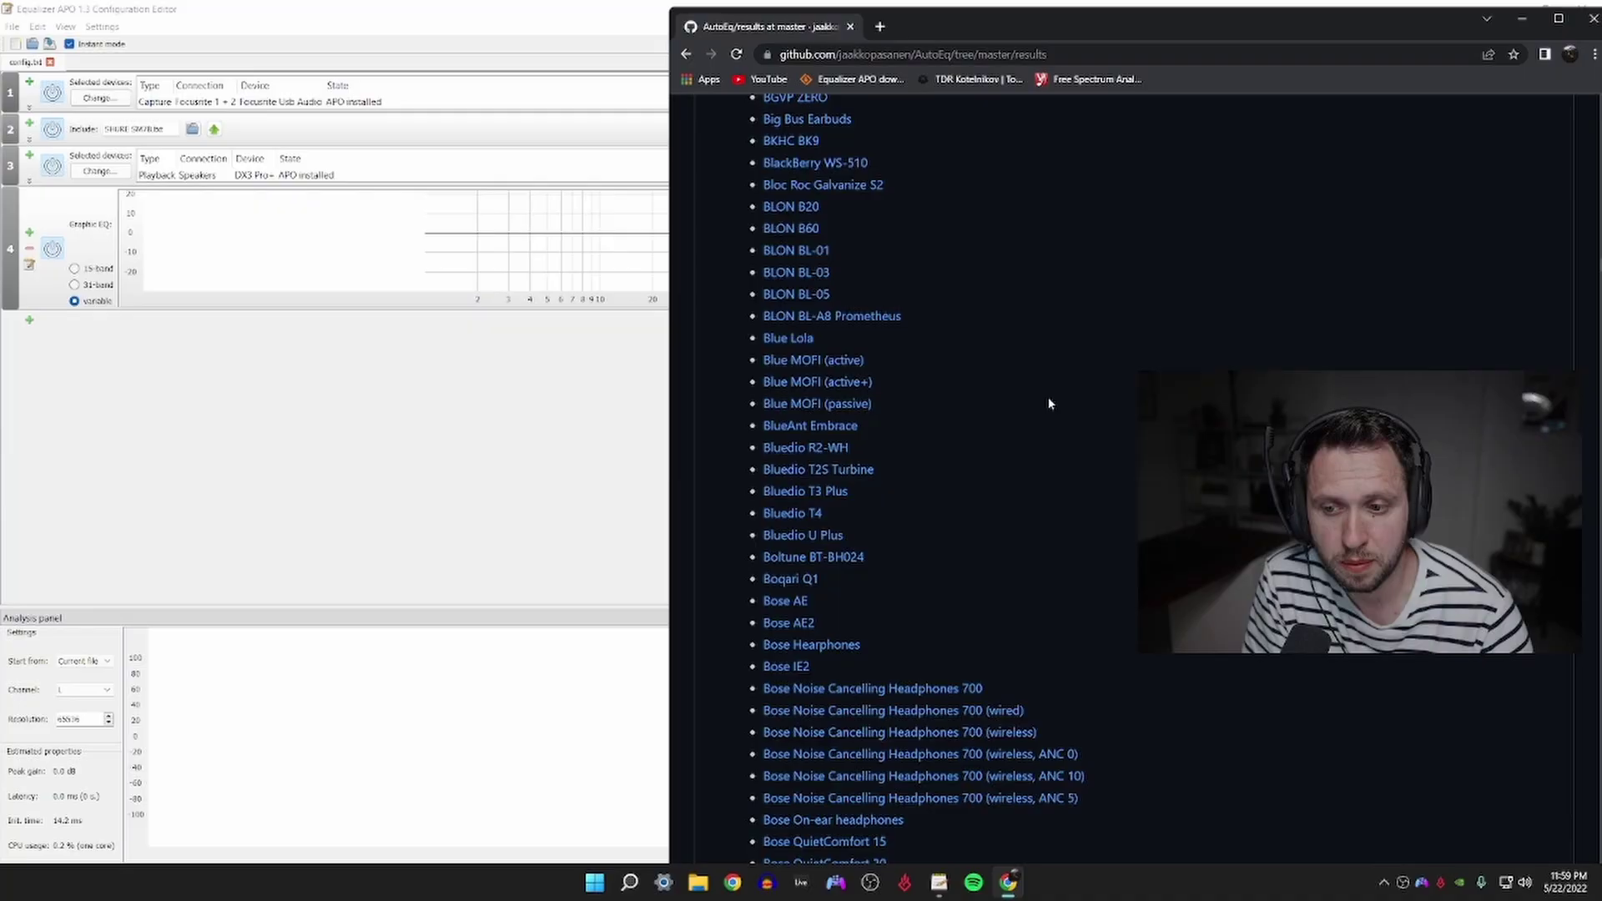
scroll(1050, 403, "down", 3)
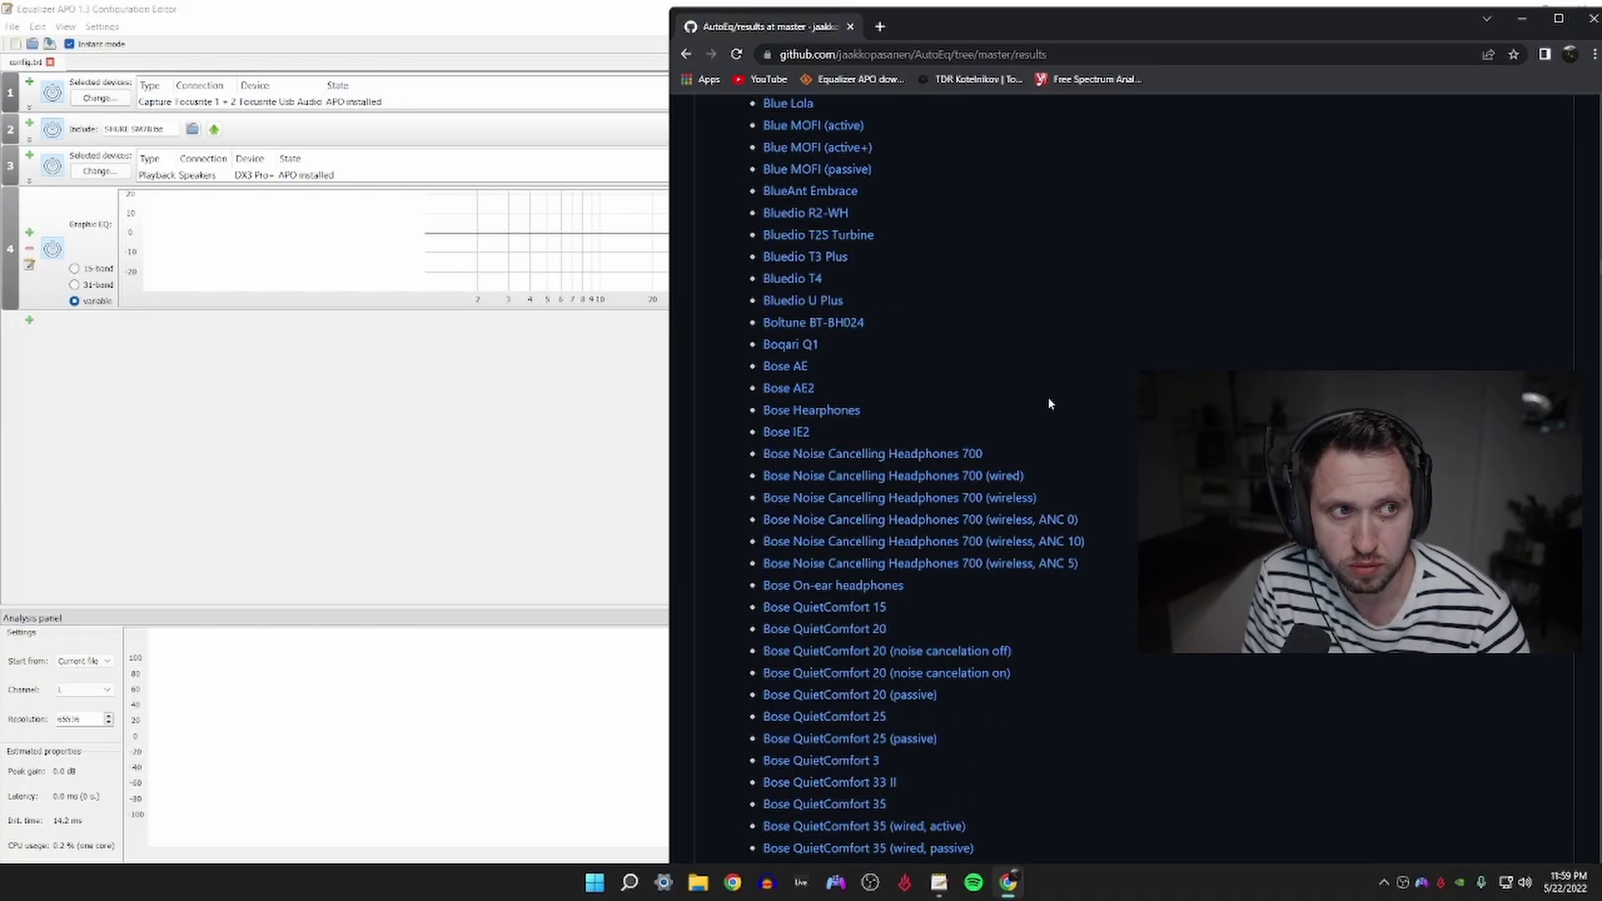
scroll(1050, 404, "down", 20)
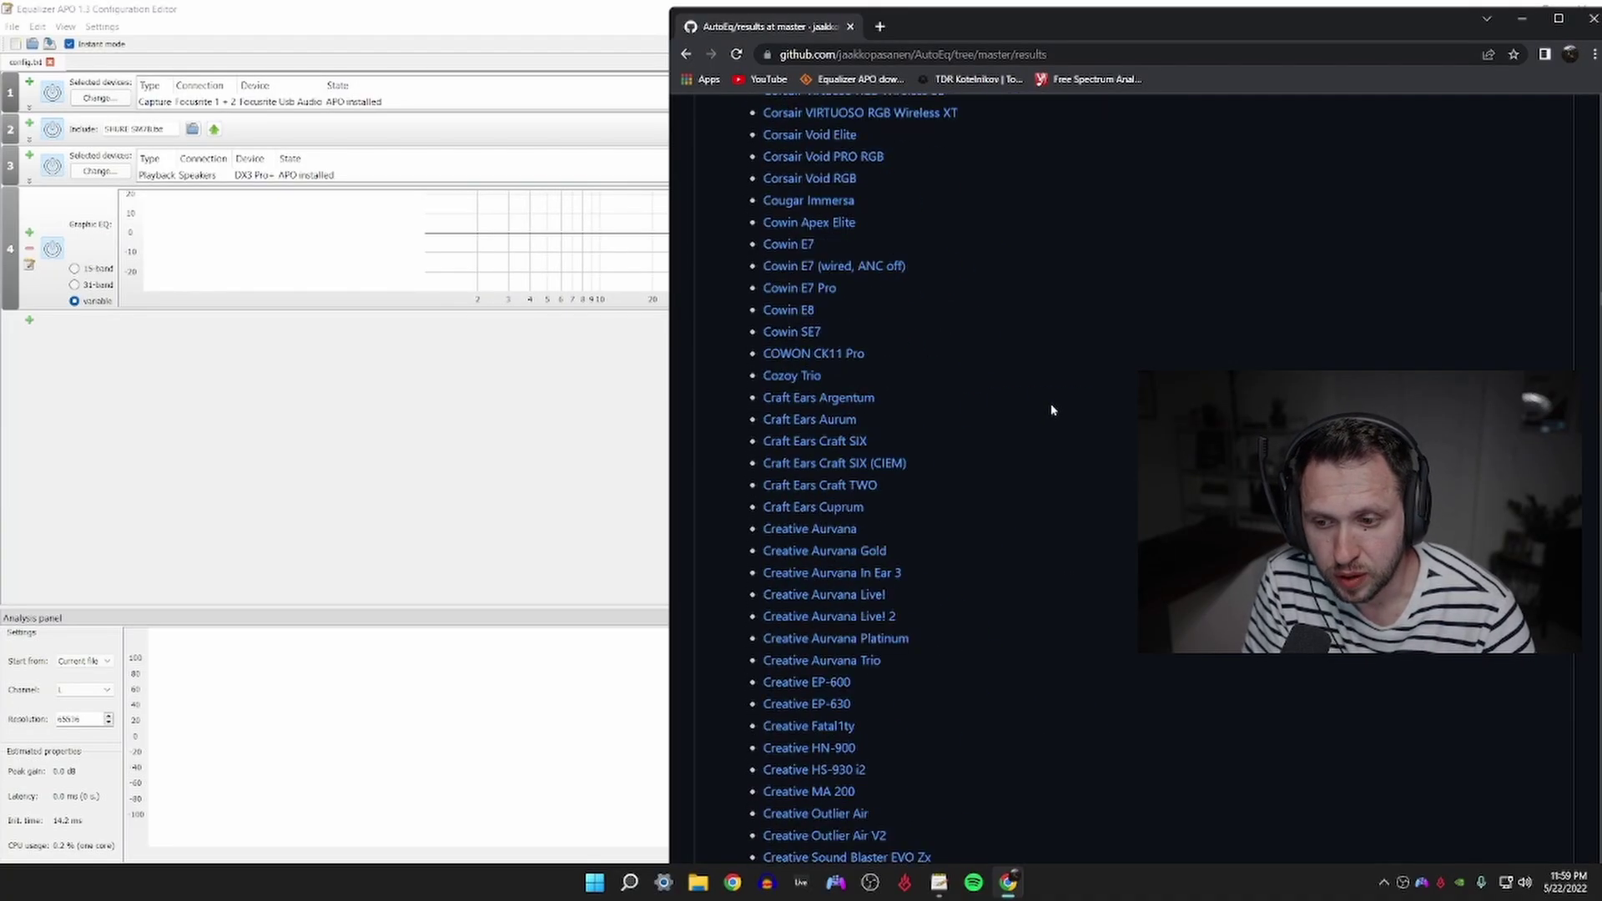
scroll(1051, 409, "down", 20)
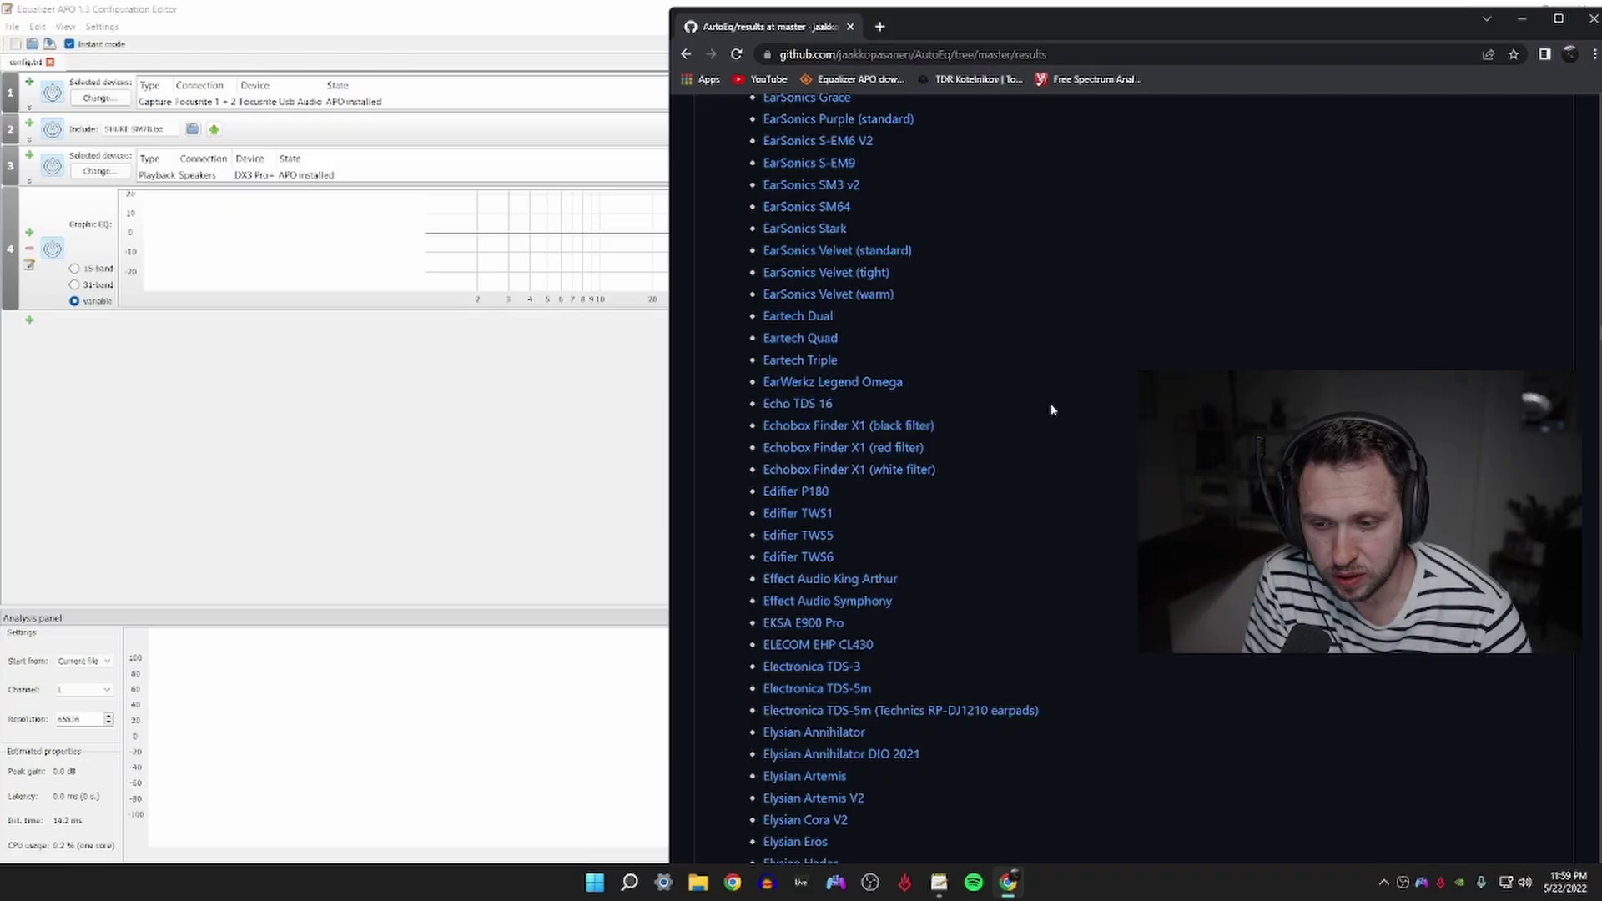
scroll(1051, 409, "down", 20)
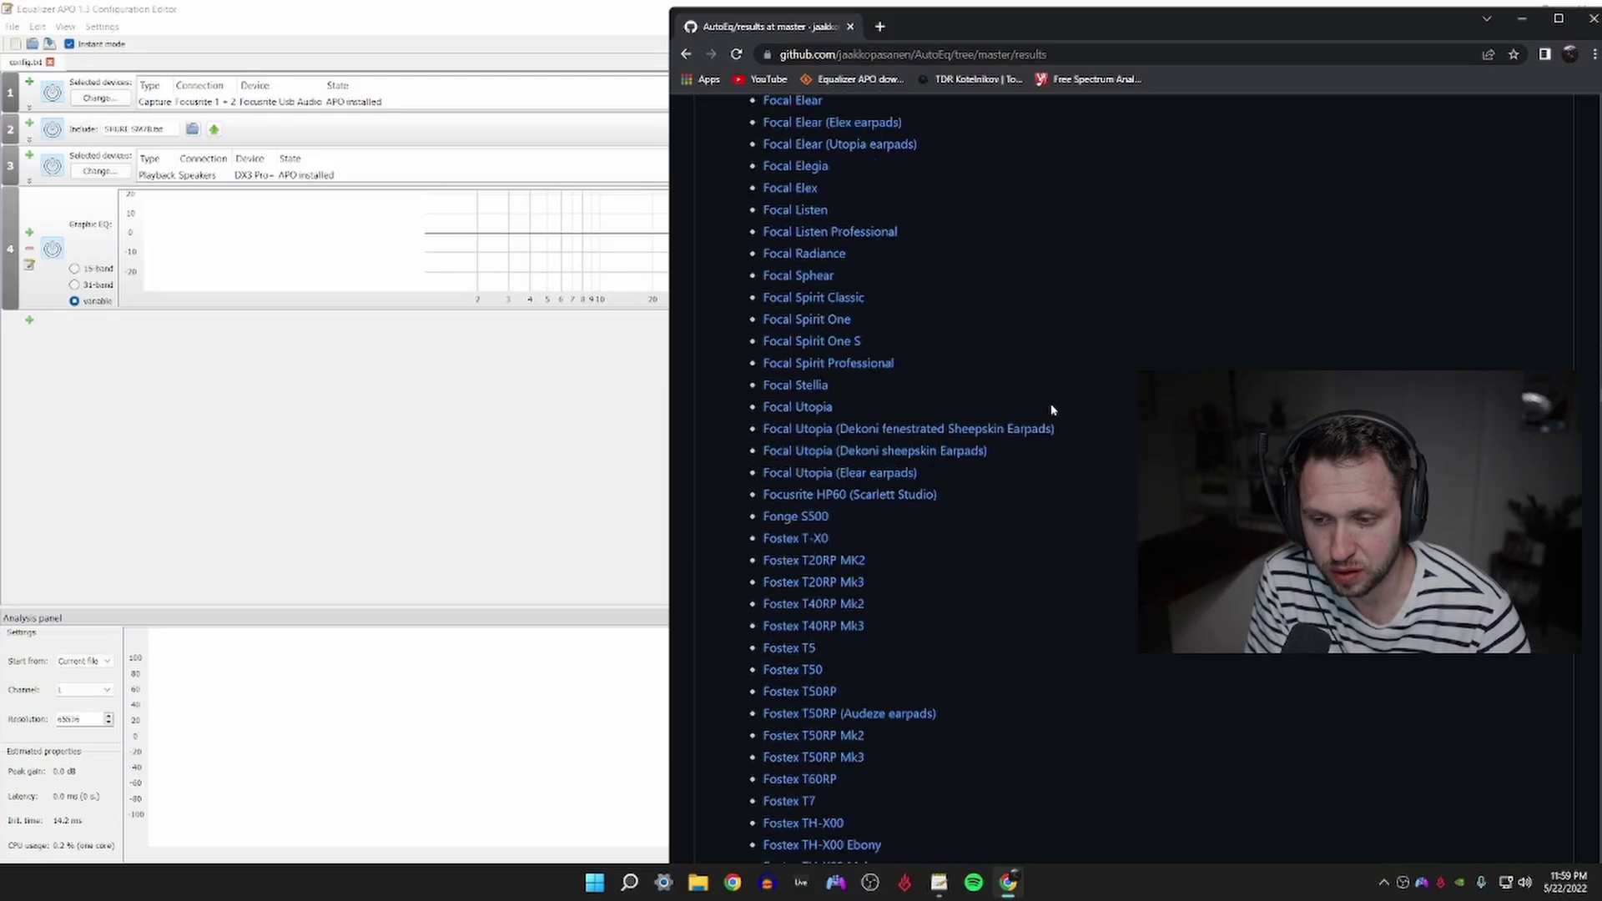
scroll(1051, 408, "down", 20)
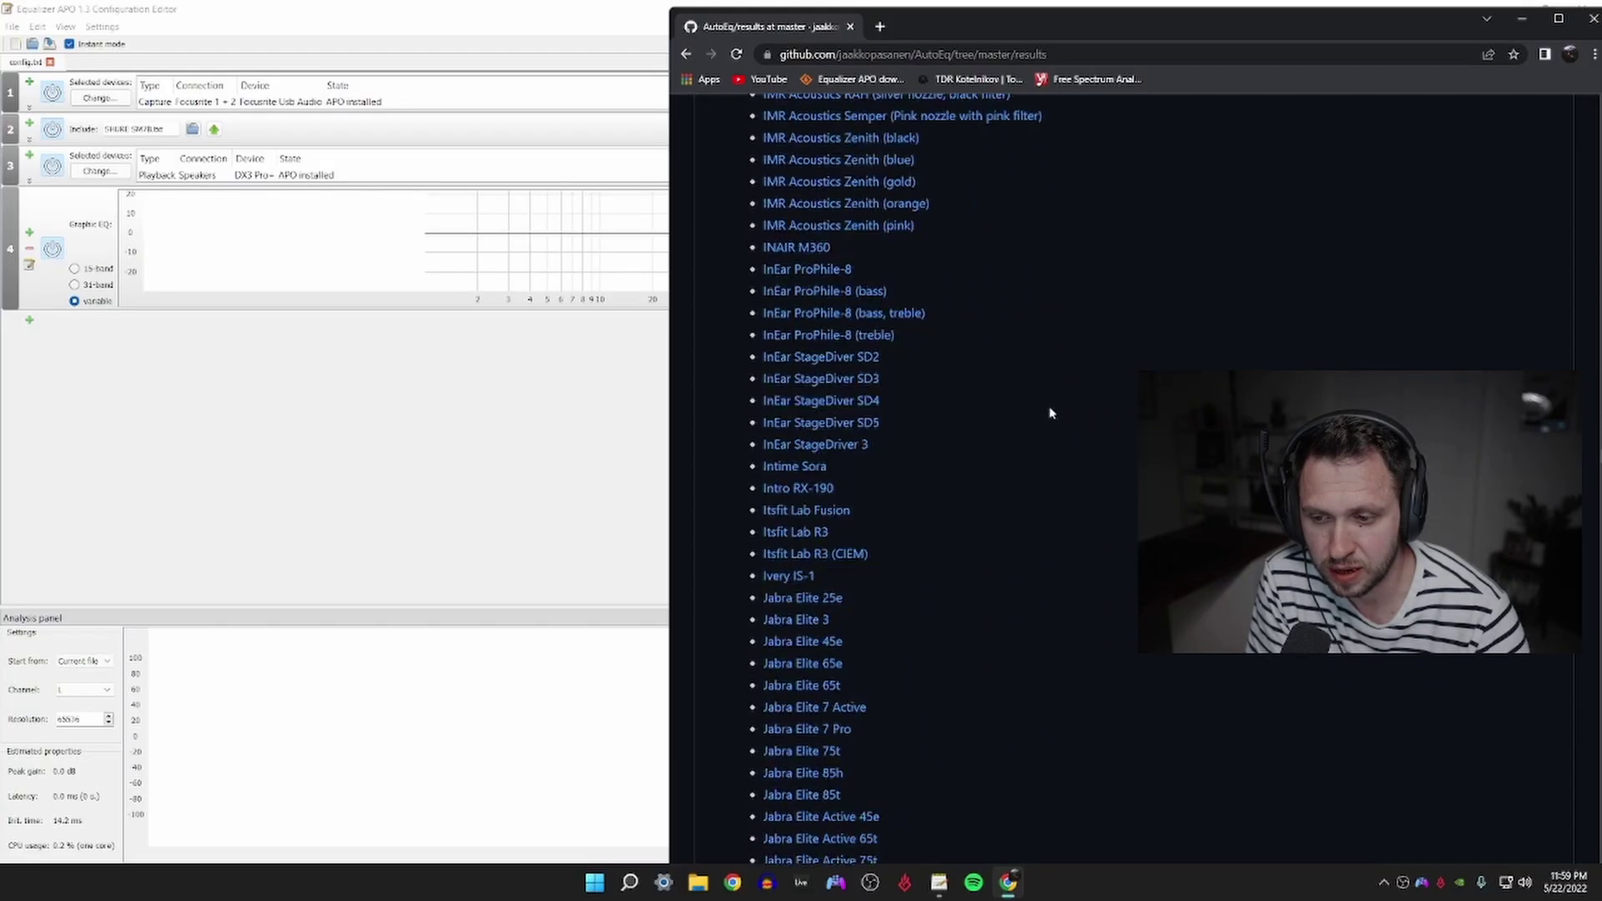
scroll(1050, 412, "down", 20)
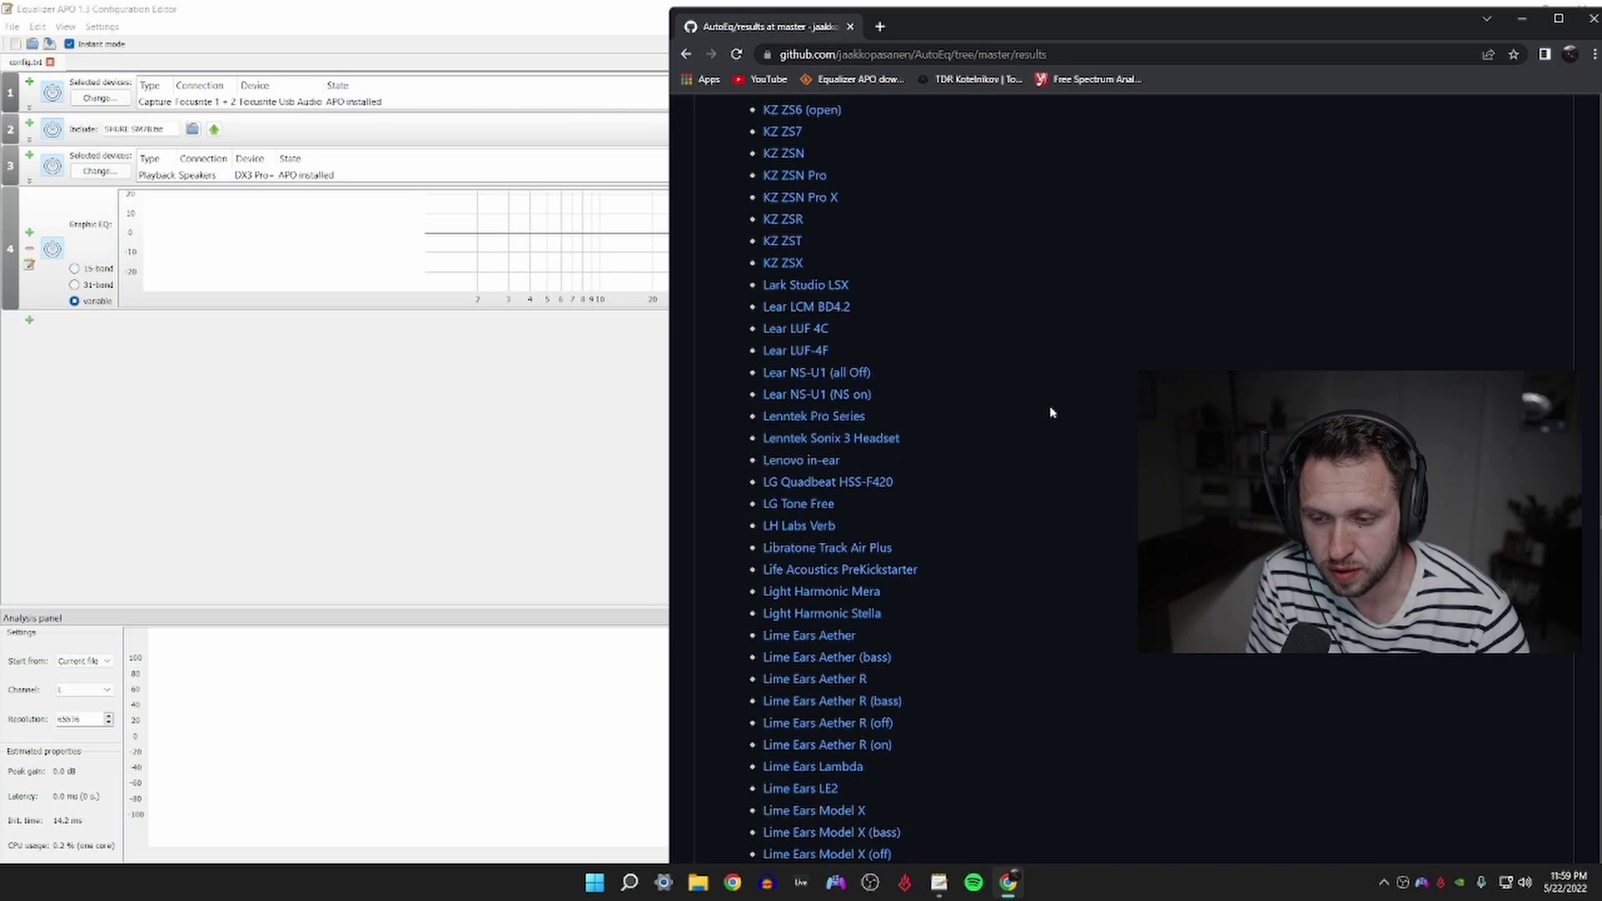
scroll(1051, 412, "down", 20)
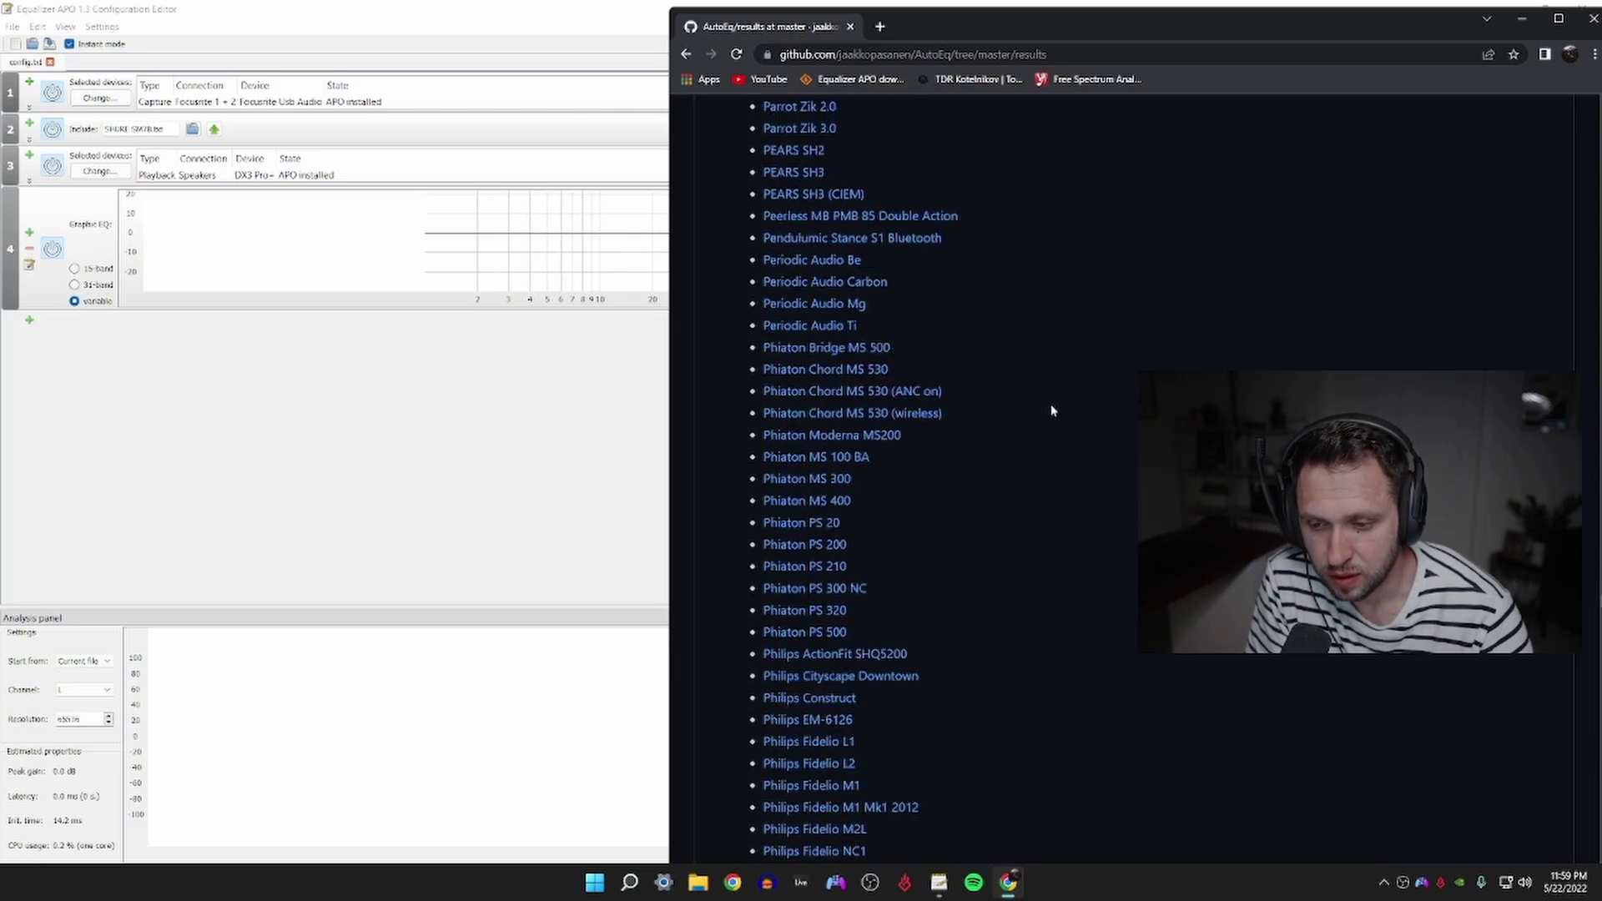
scroll(1051, 411, "down", 20)
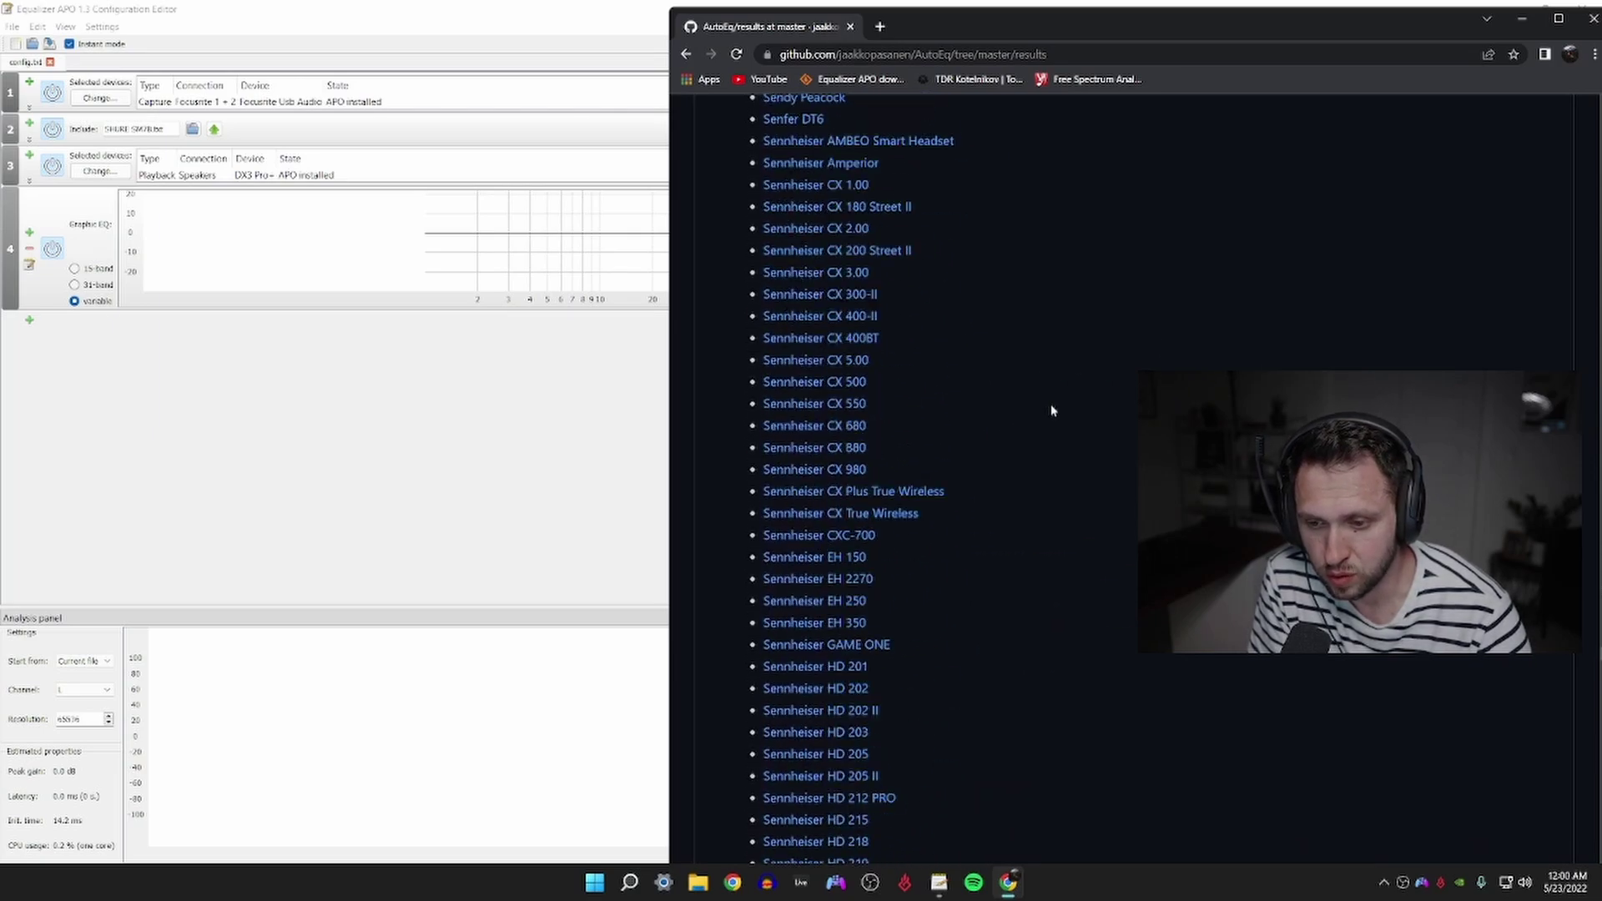
scroll(1051, 411, "down", 20)
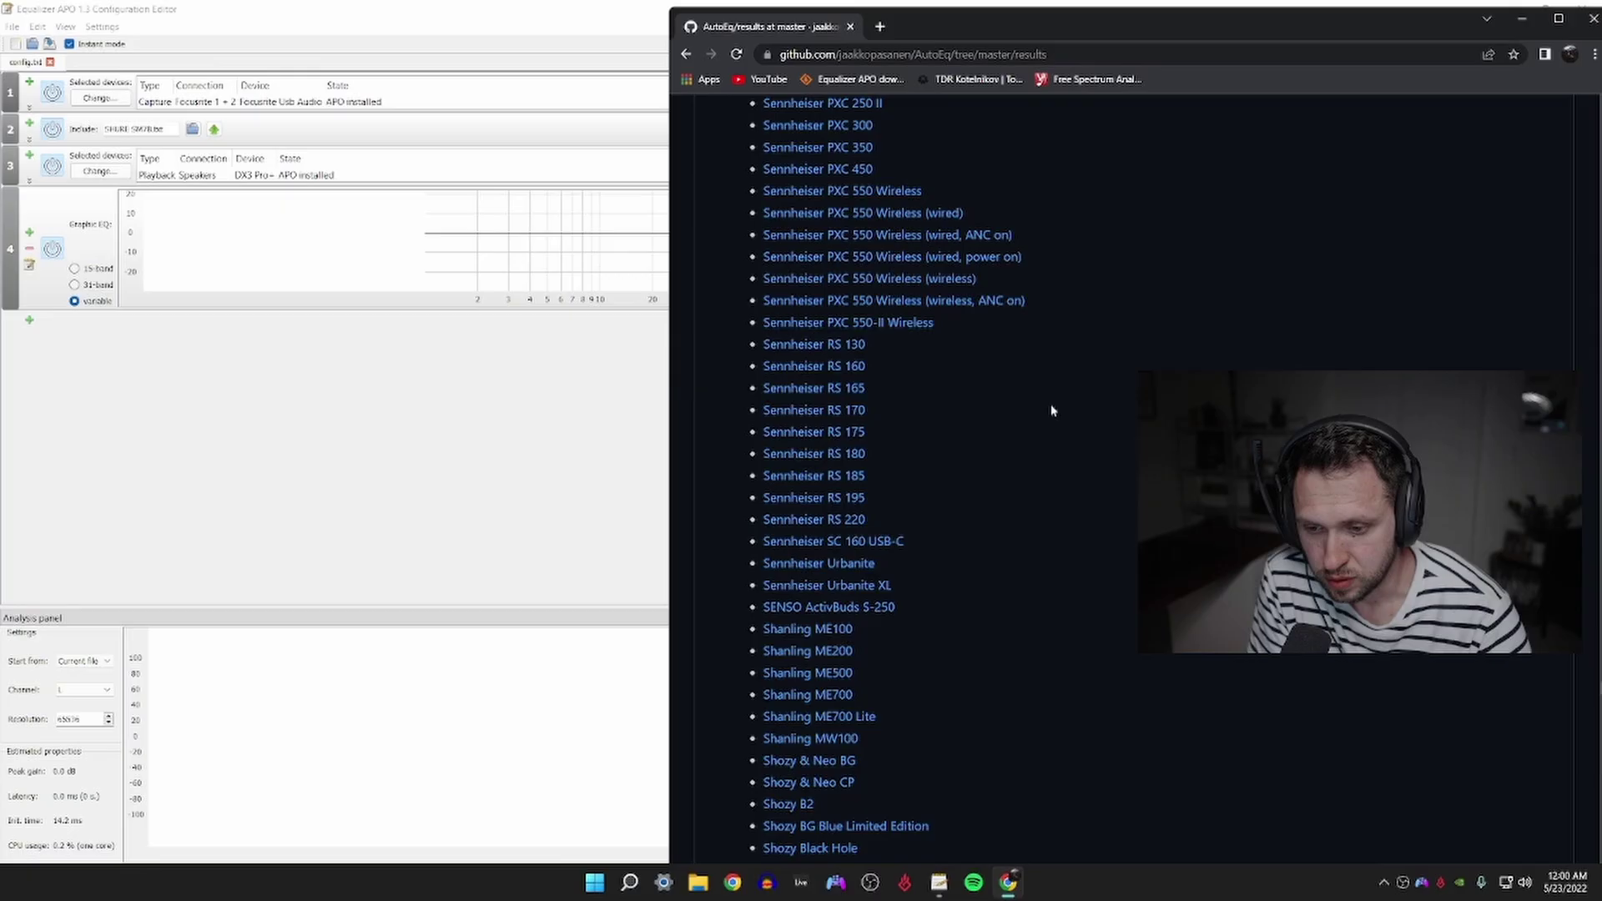
scroll(1052, 411, "up", 6)
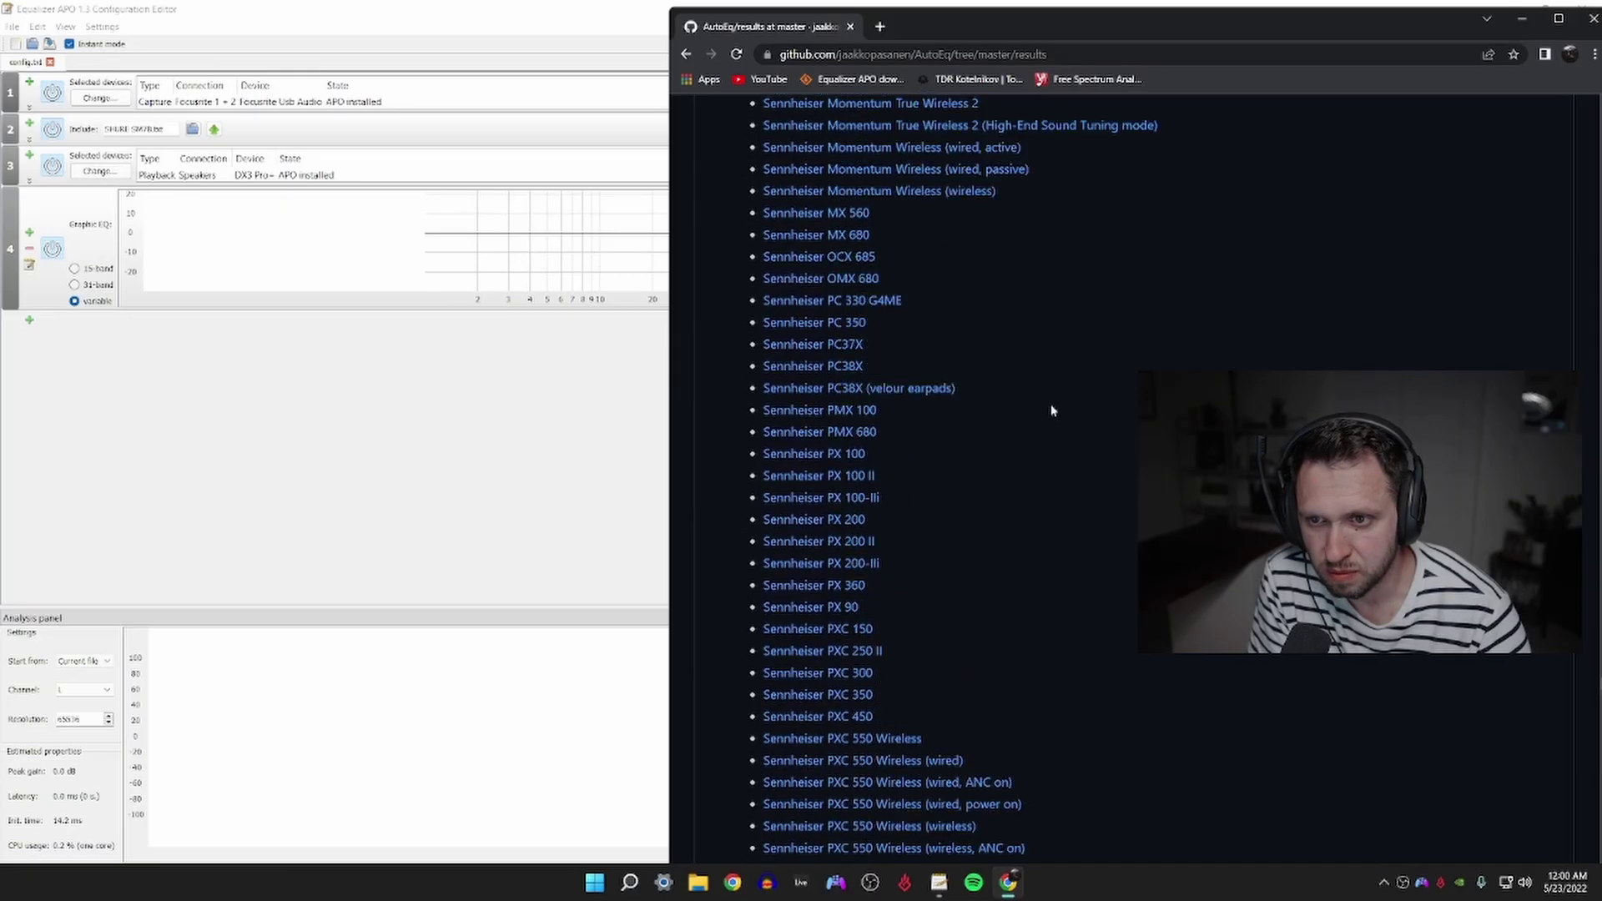
- Open AutoEq's Sennheiser PC38X results folder and look over its EQ tables and frequency-response graph
left_click(844, 368)
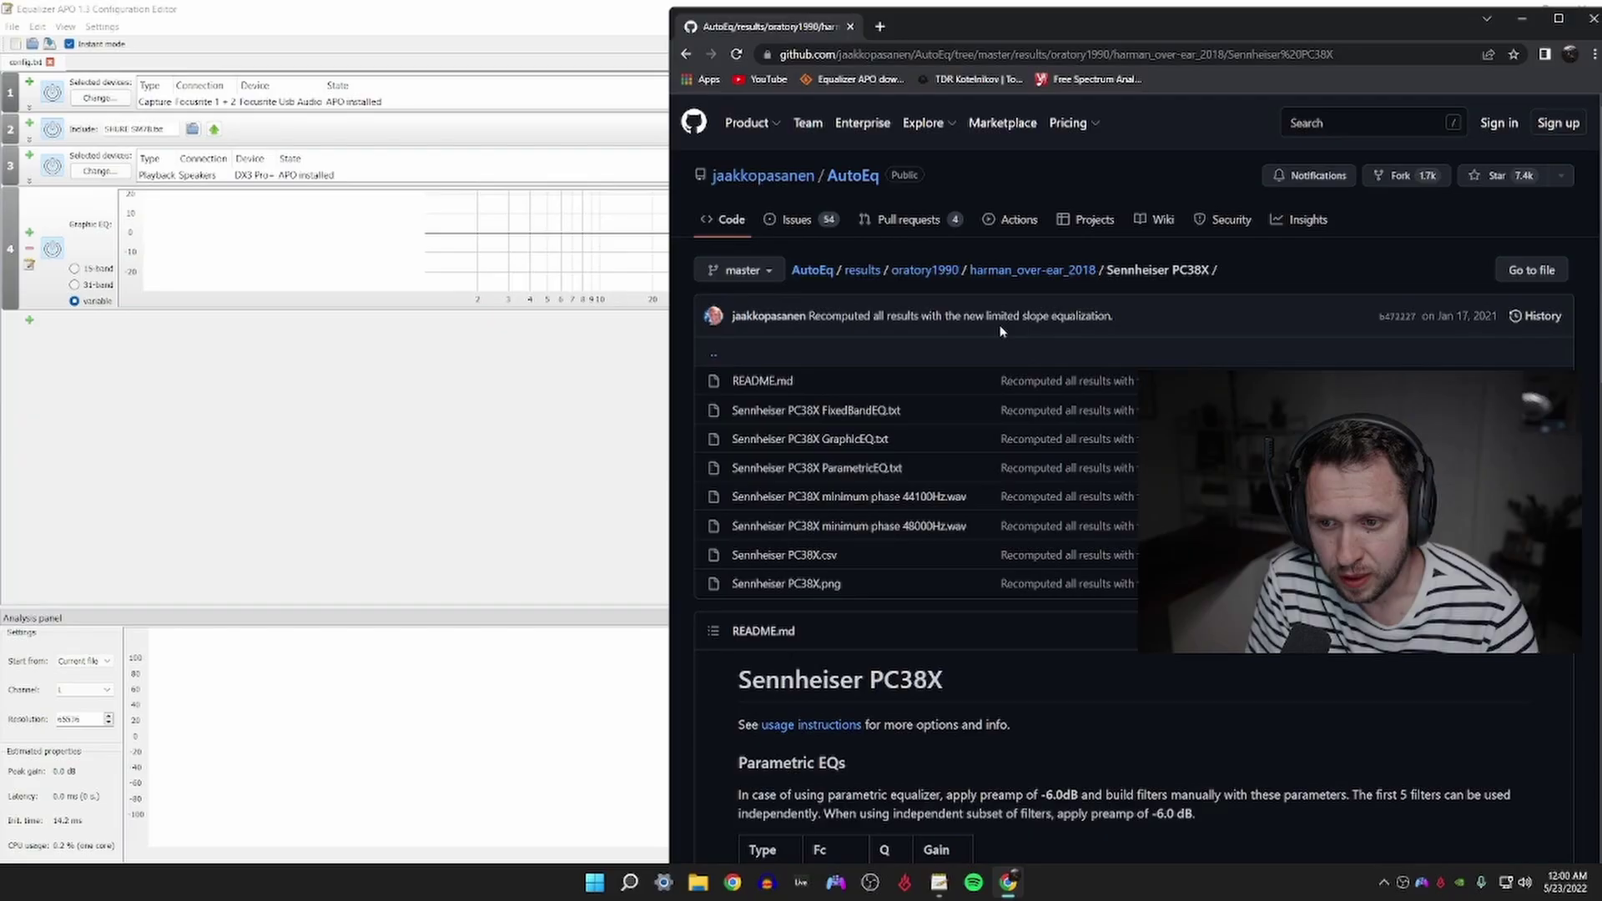
scroll(1001, 331, "down", 15)
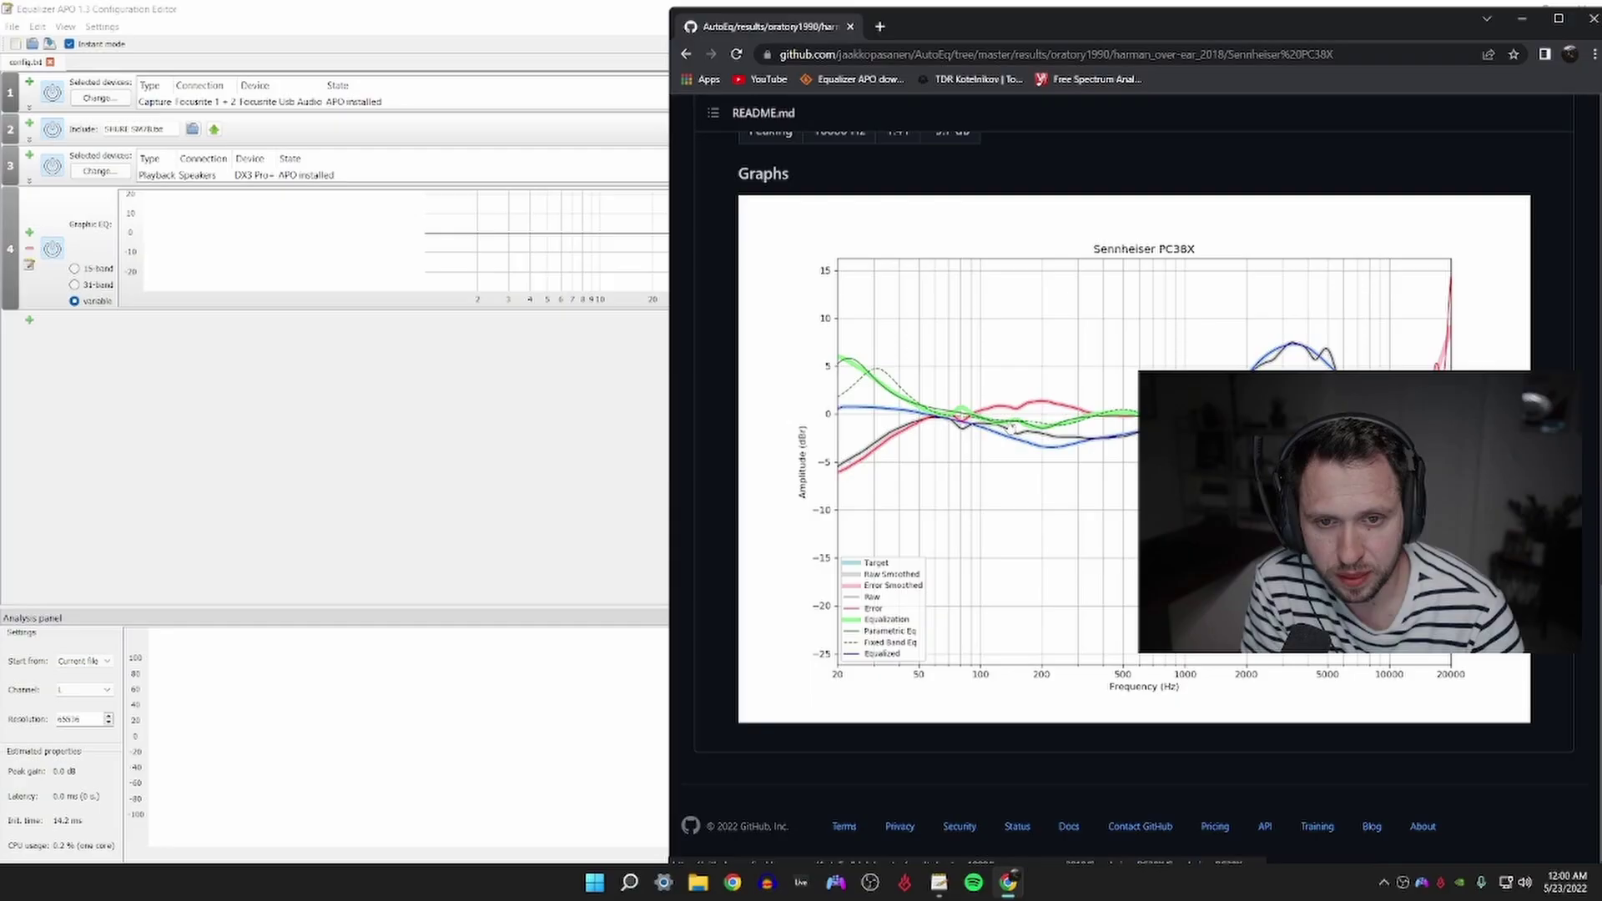
scroll(1185, 358, "up", 15)
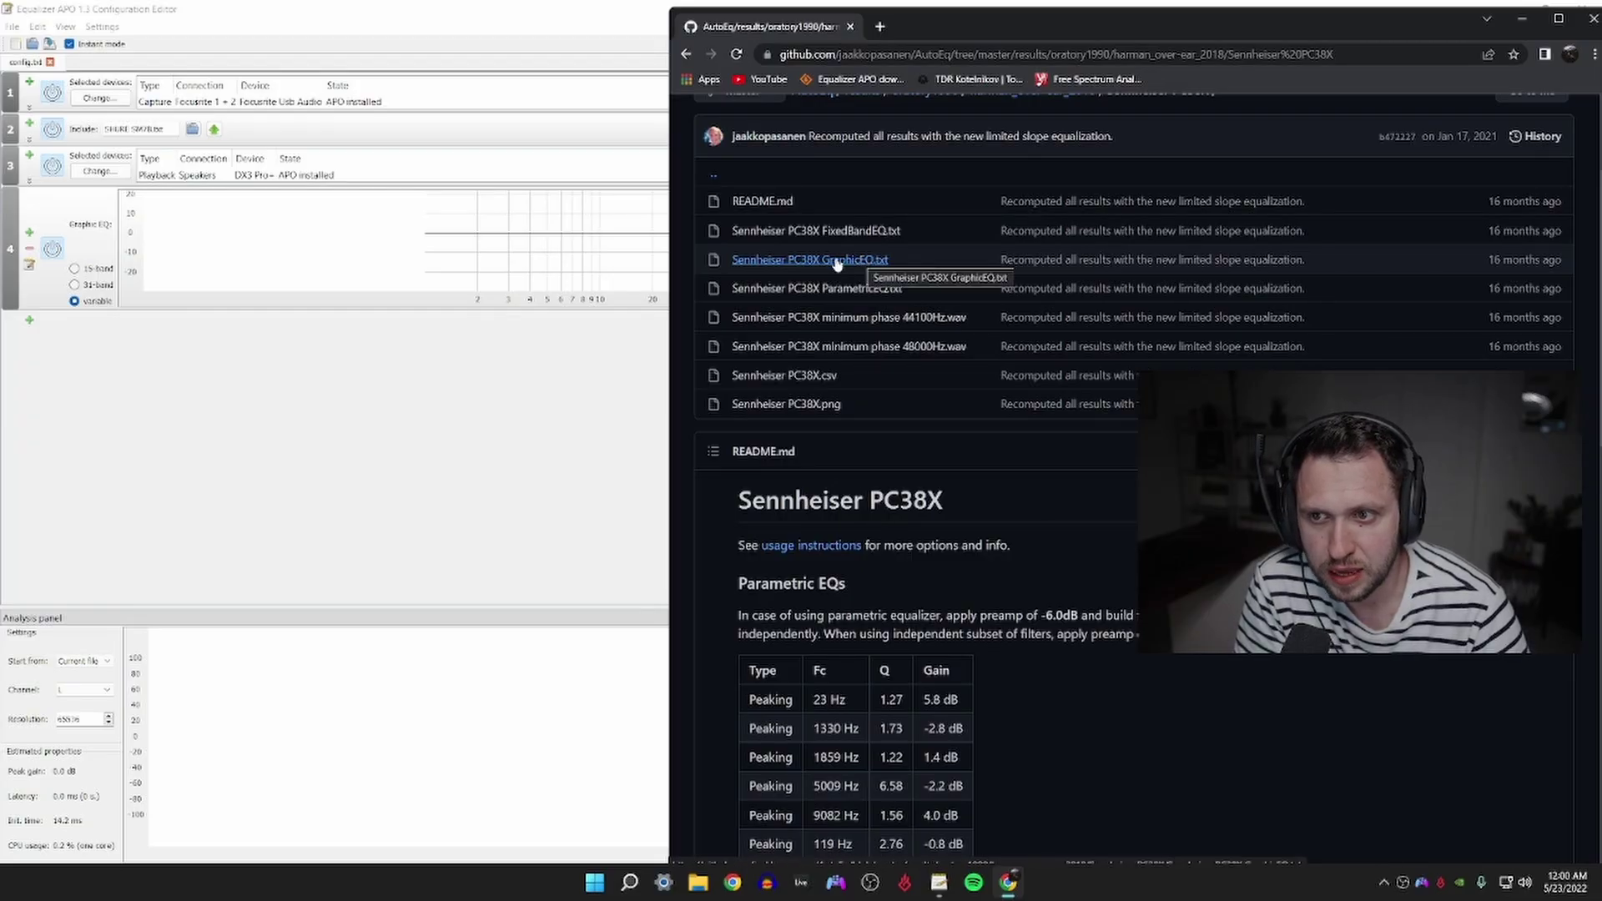
scroll(837, 264, "up", 2)
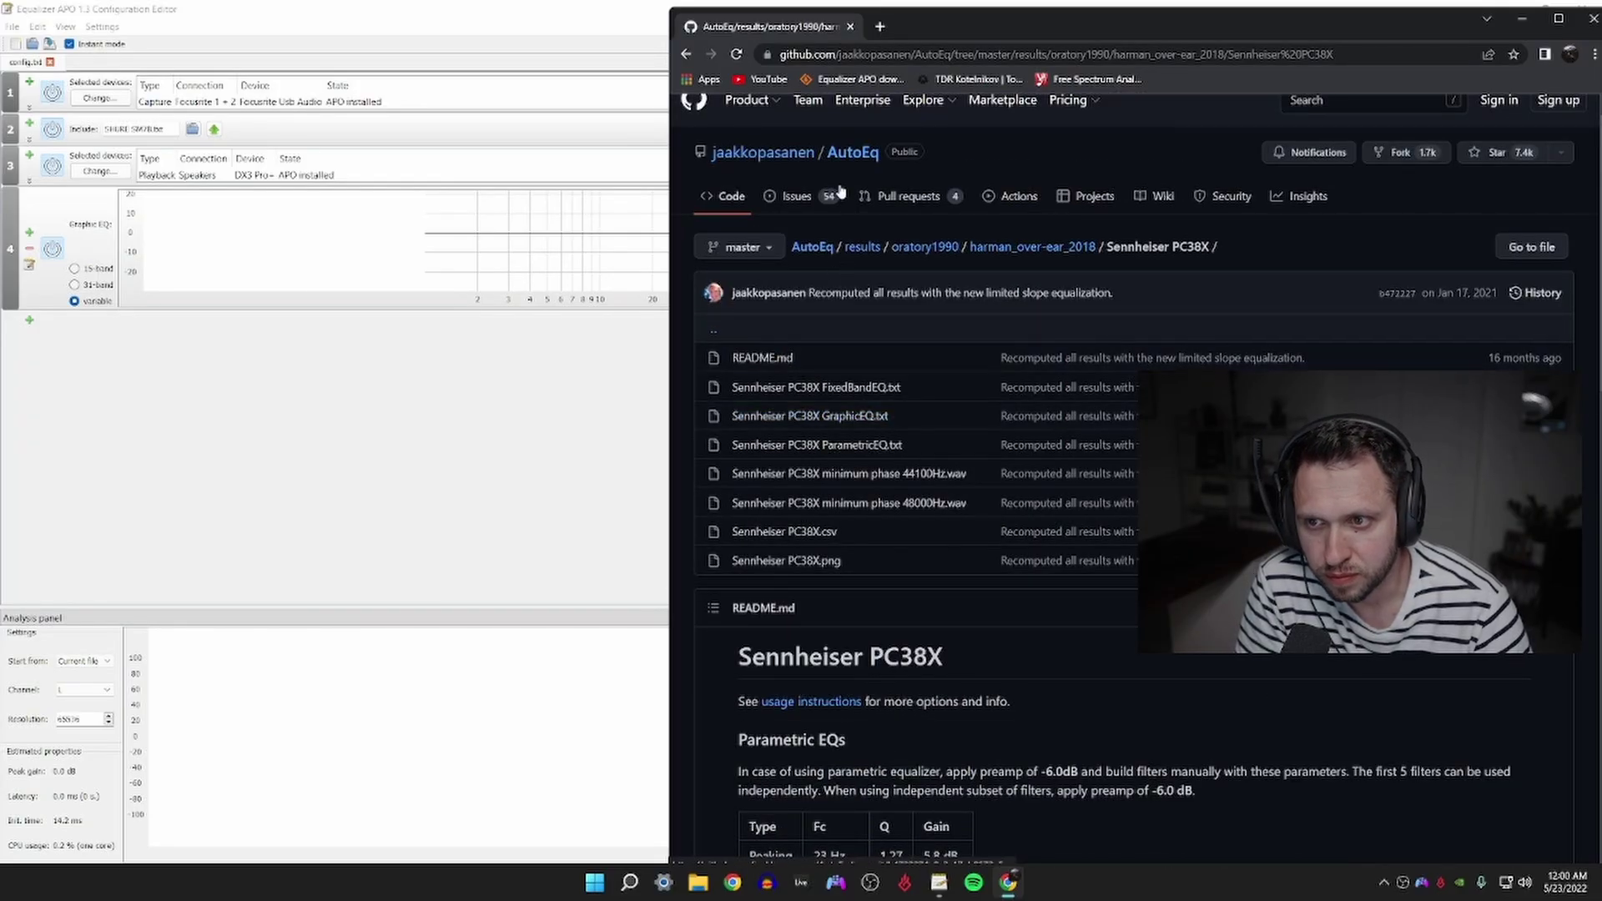
- Copy the one-line GraphicEQ data from Sennheiser PC38X GraphicEQ.txt and return to Equalizer APO
left_click(859, 416)
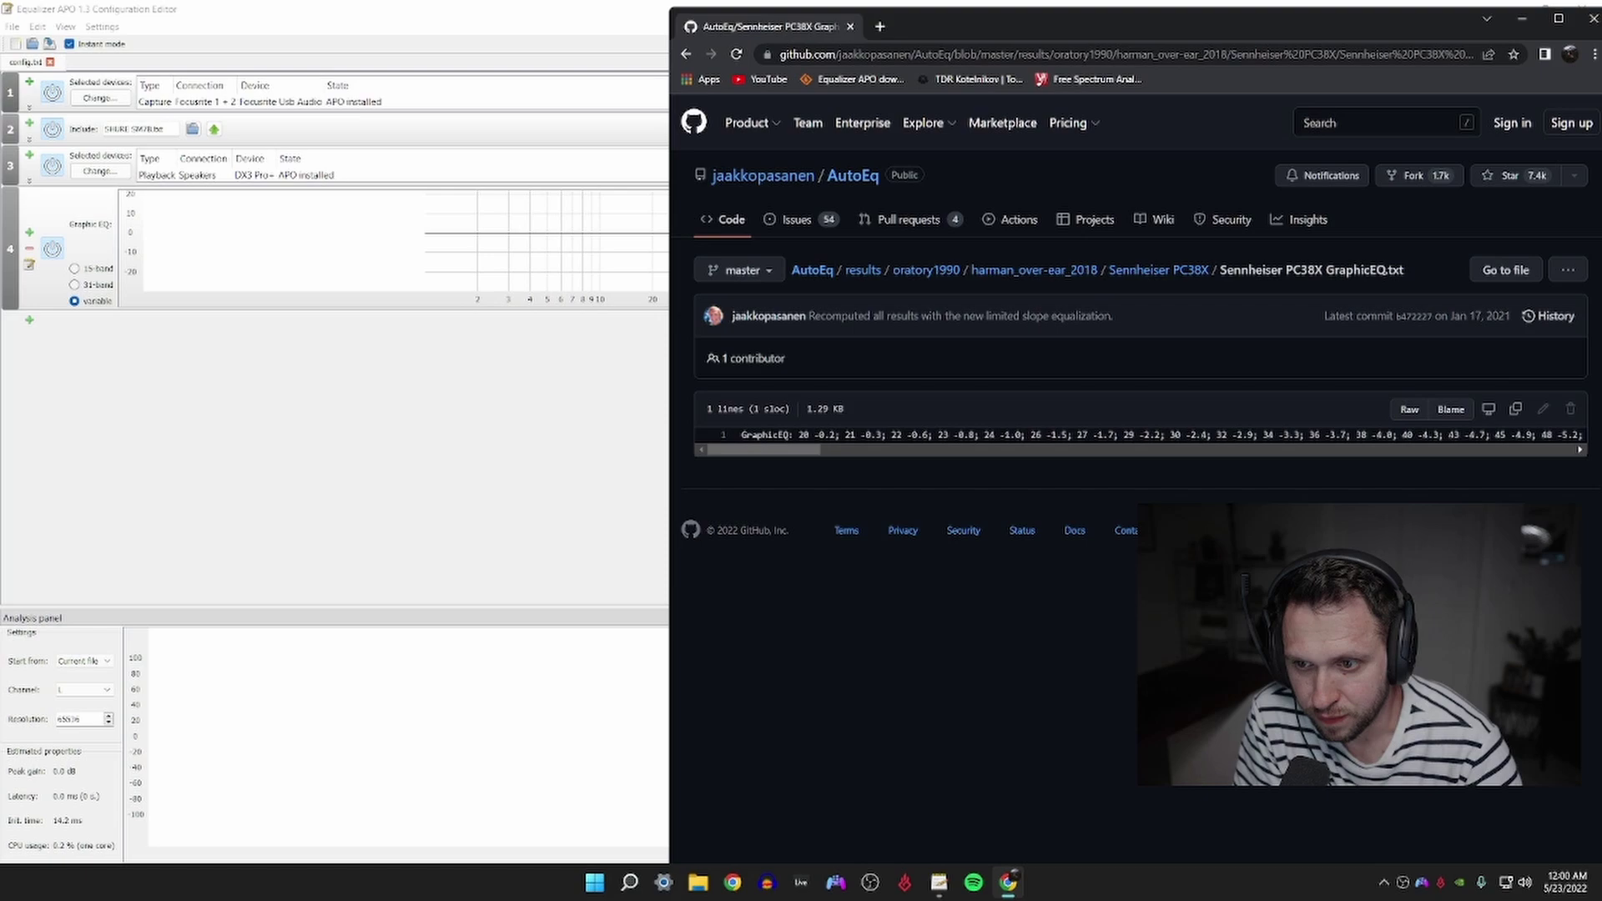
left_click_drag(802, 435, 1585, 435)
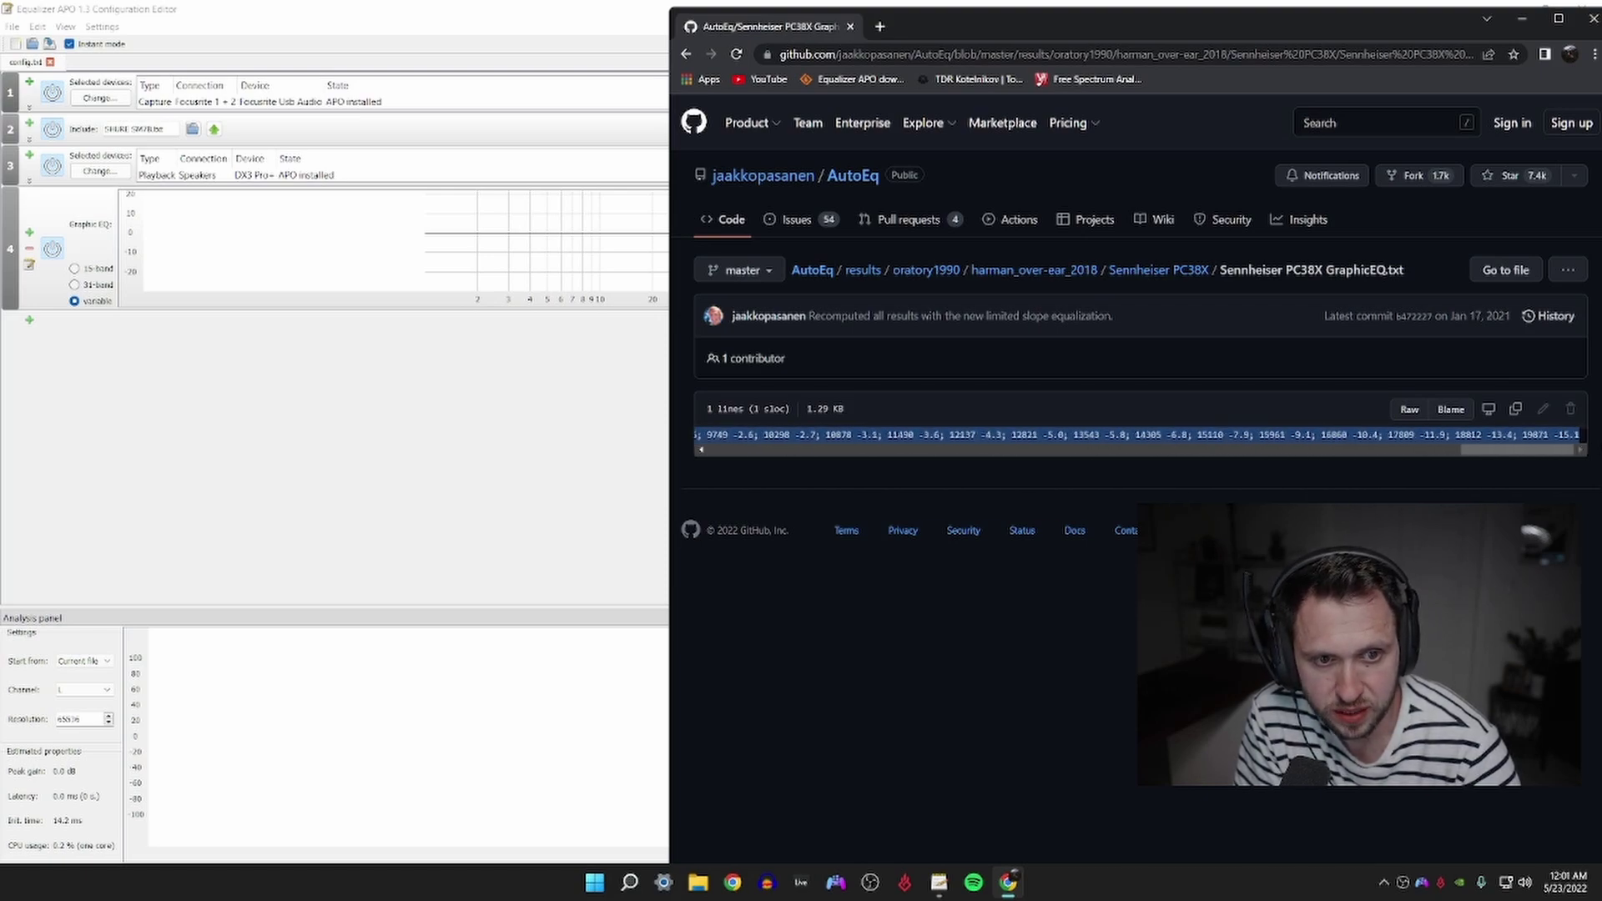
right_click(1174, 434)
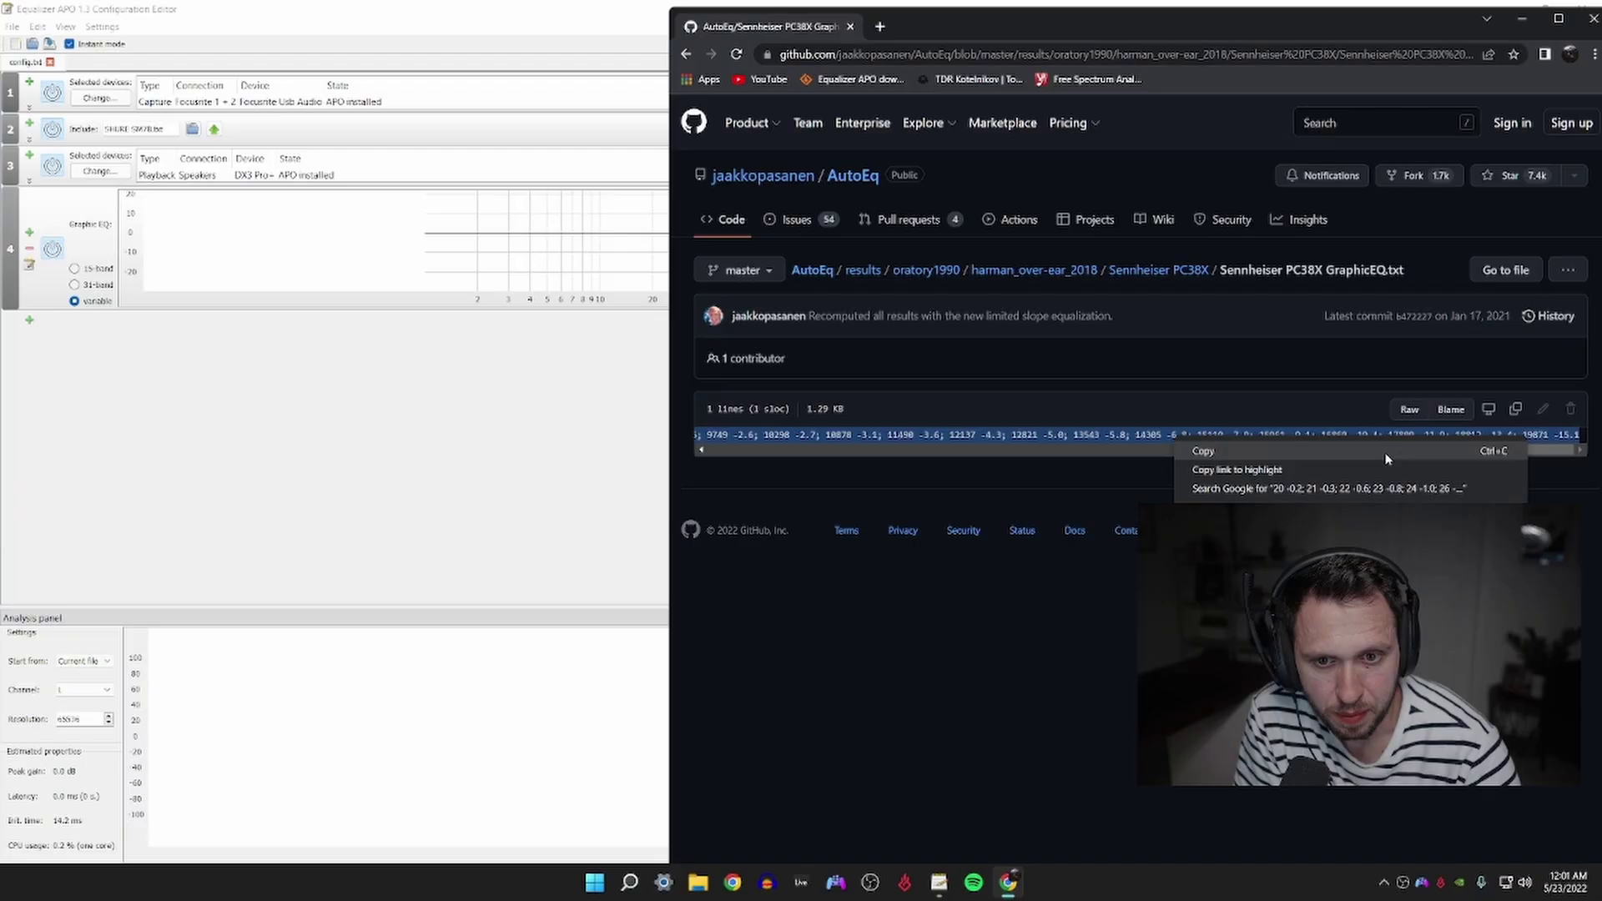
left_click(1343, 456)
left_click_drag(1485, 450, 733, 451)
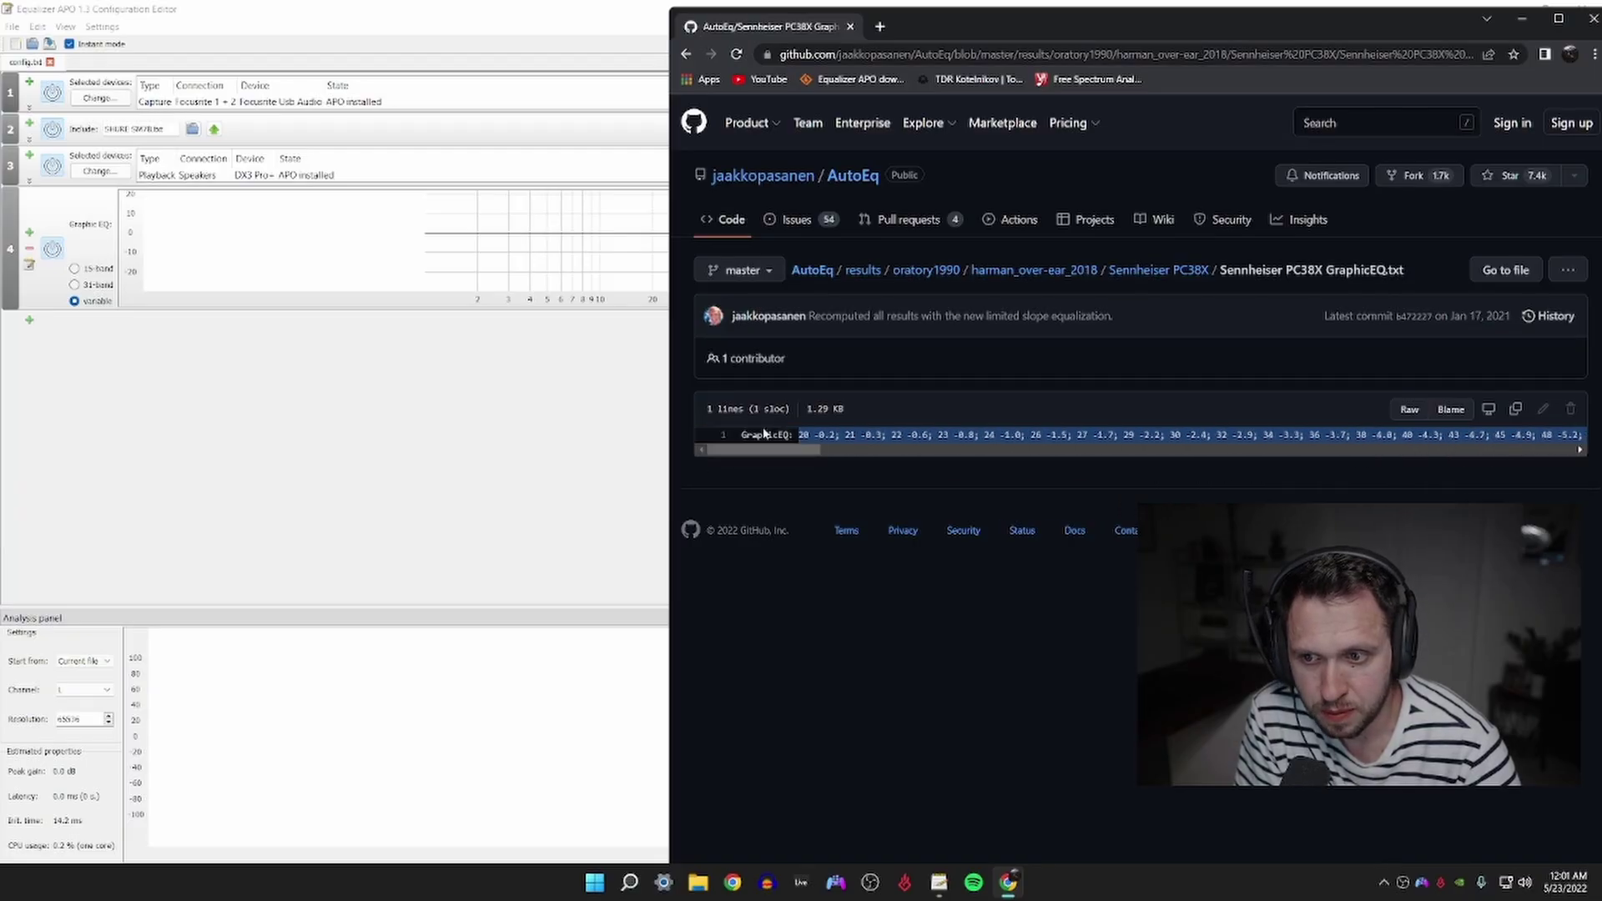
right_click(952, 437)
left_click(985, 451)
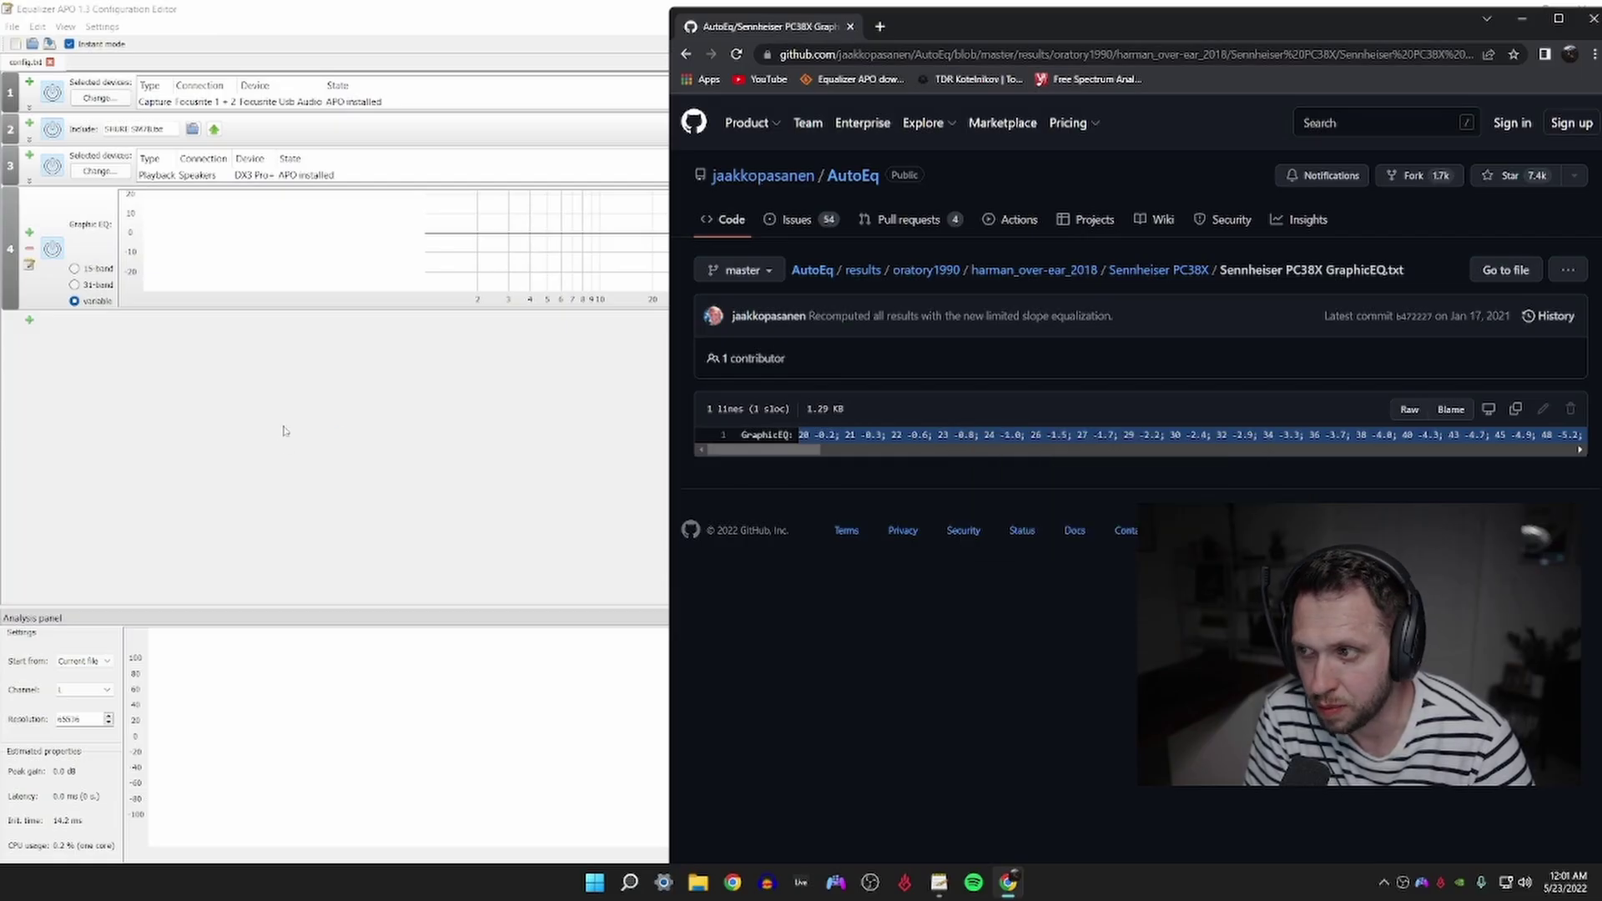
left_click(238, 383)
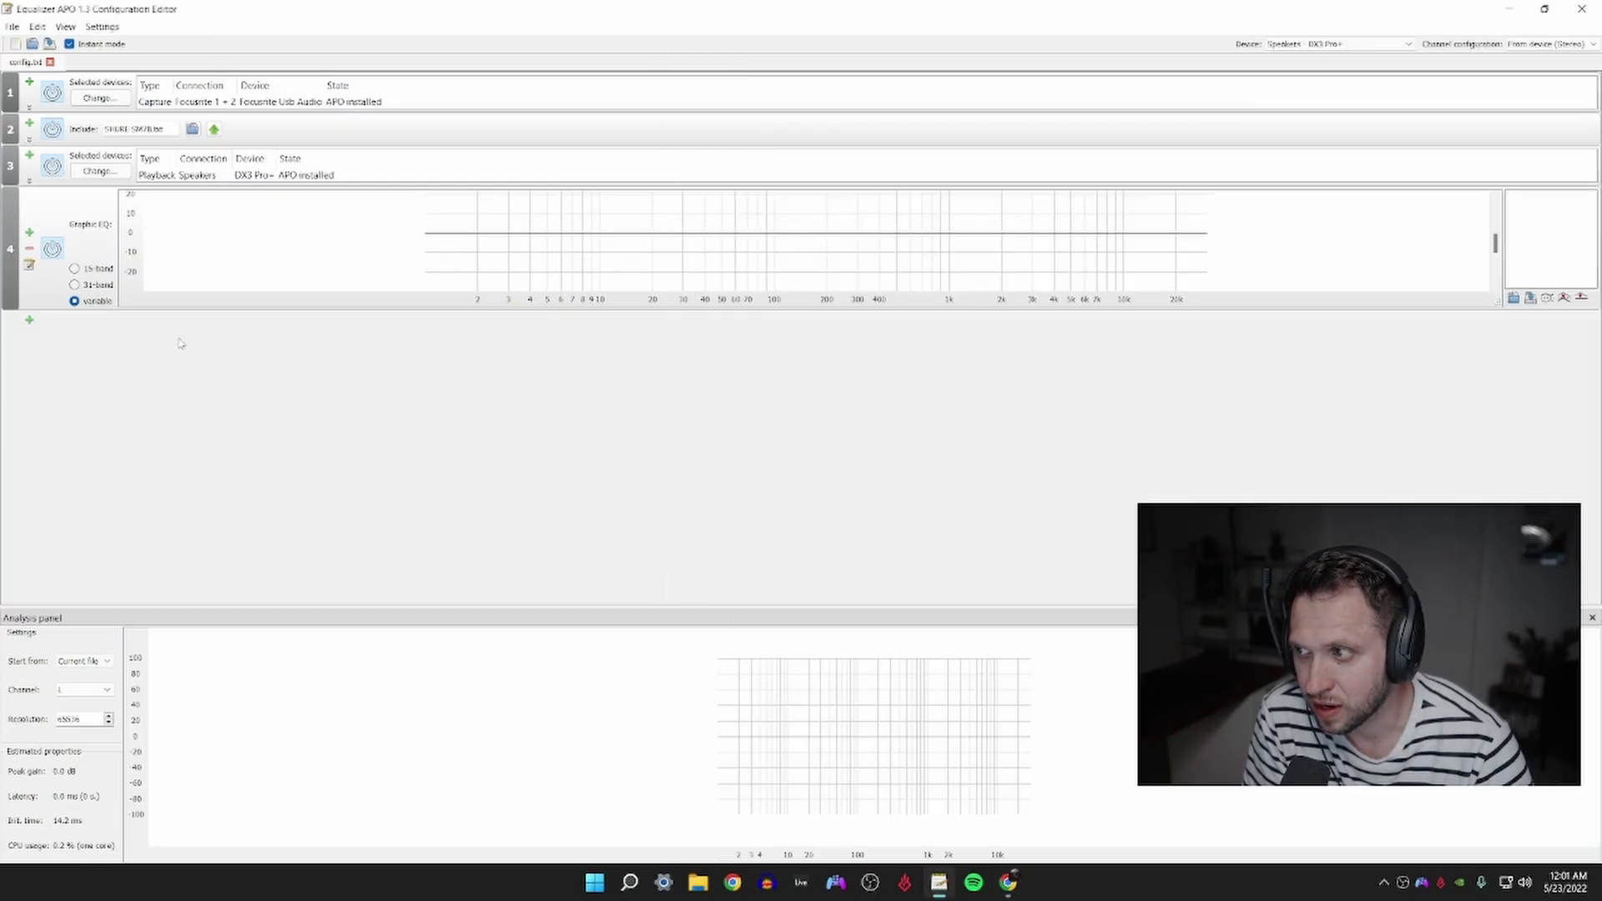
- Paste the PC38X GraphicEQ band list into the graphic EQ's text view and apply it as a curve
left_click(29, 265)
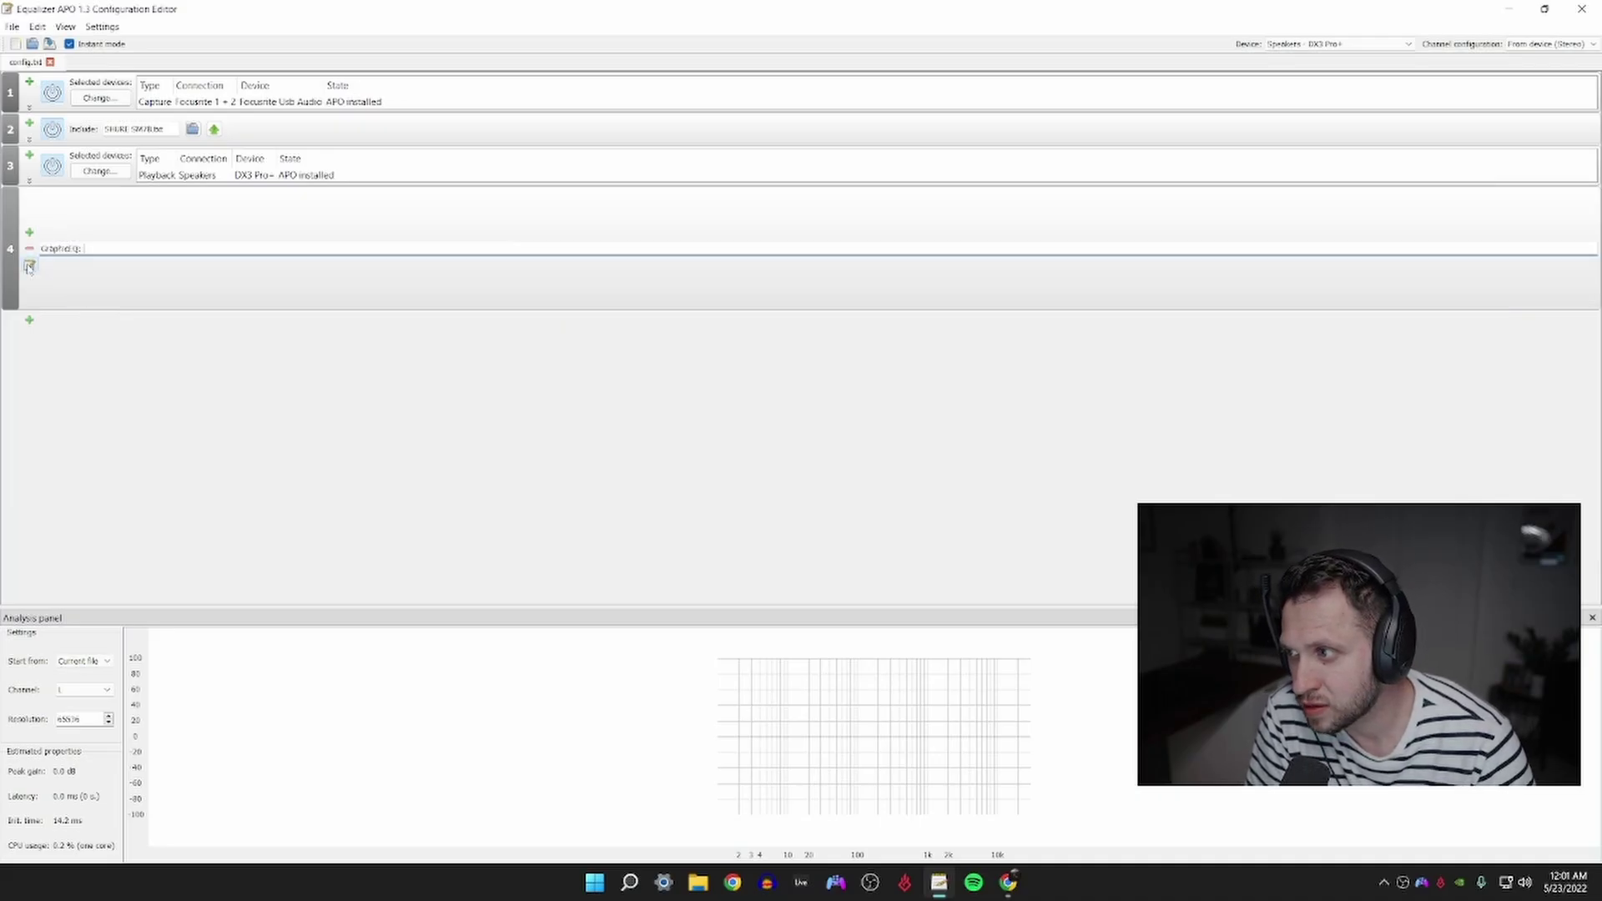
right_click(86, 248)
left_click(118, 323)
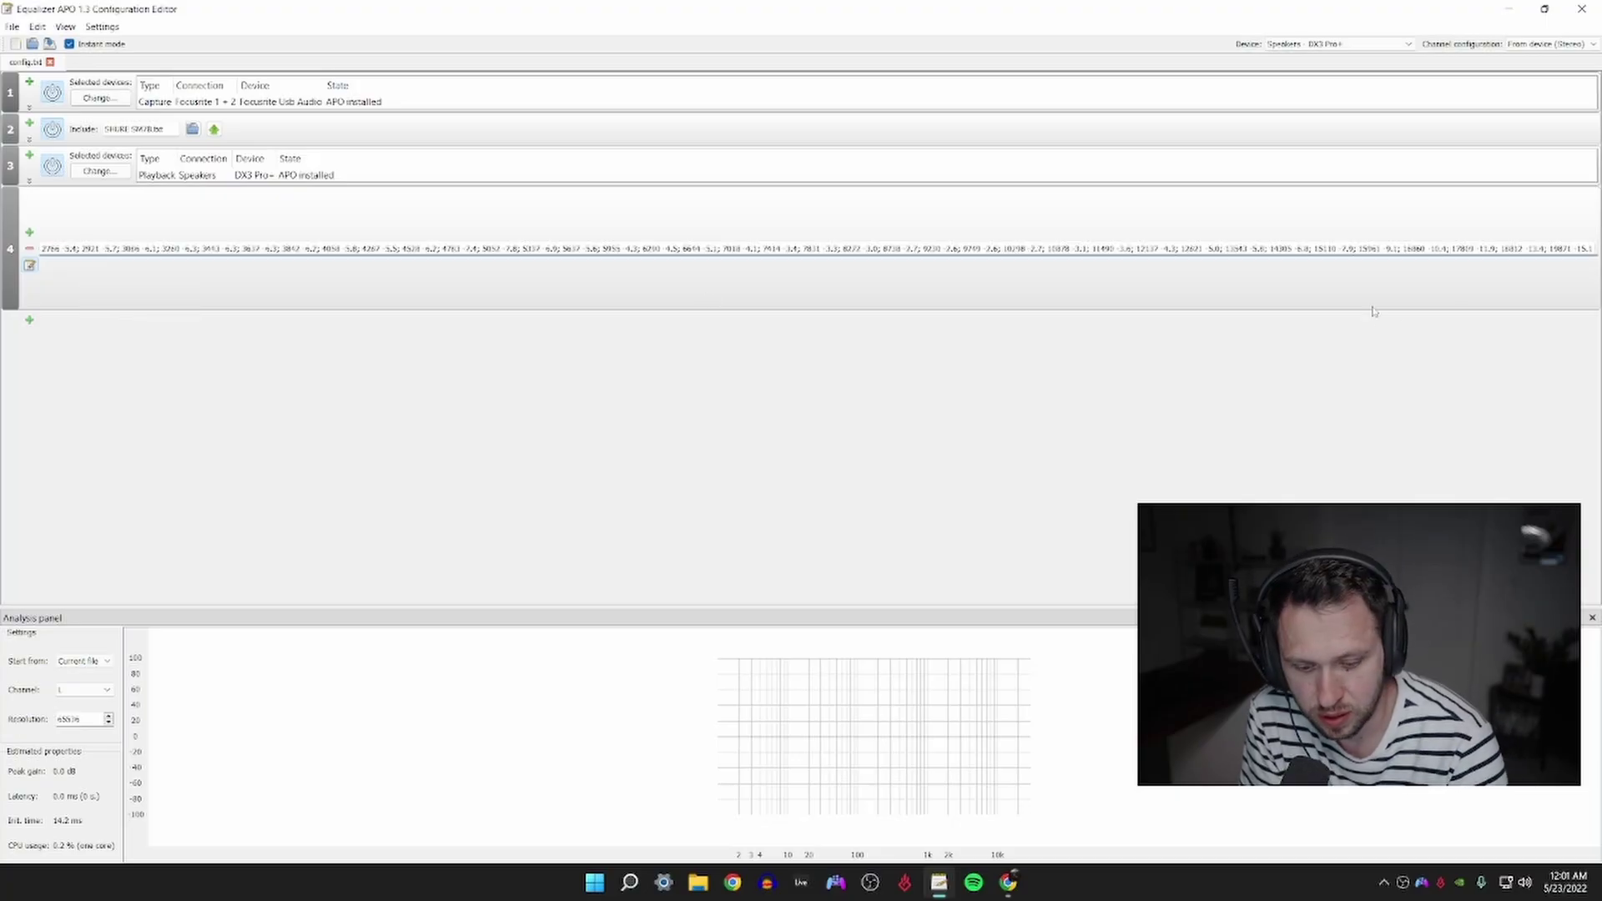
left_click(1269, 314)
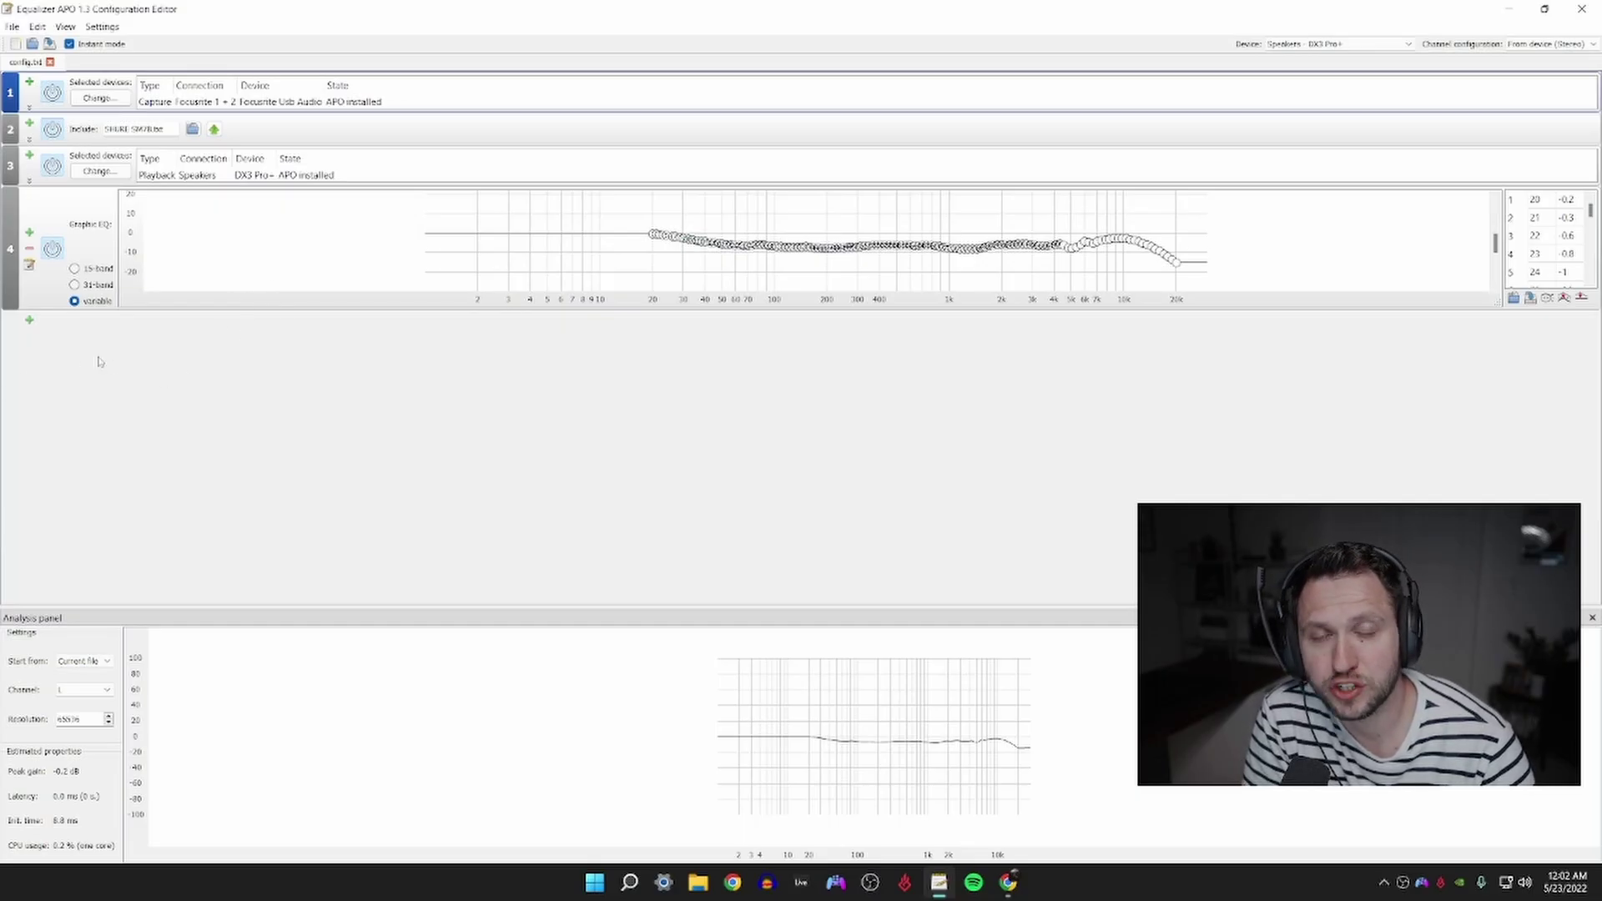
- Add two peaking filters below the Graphic EQ, each defaulting to 100 Hz and 0 dB
left_click(29, 321)
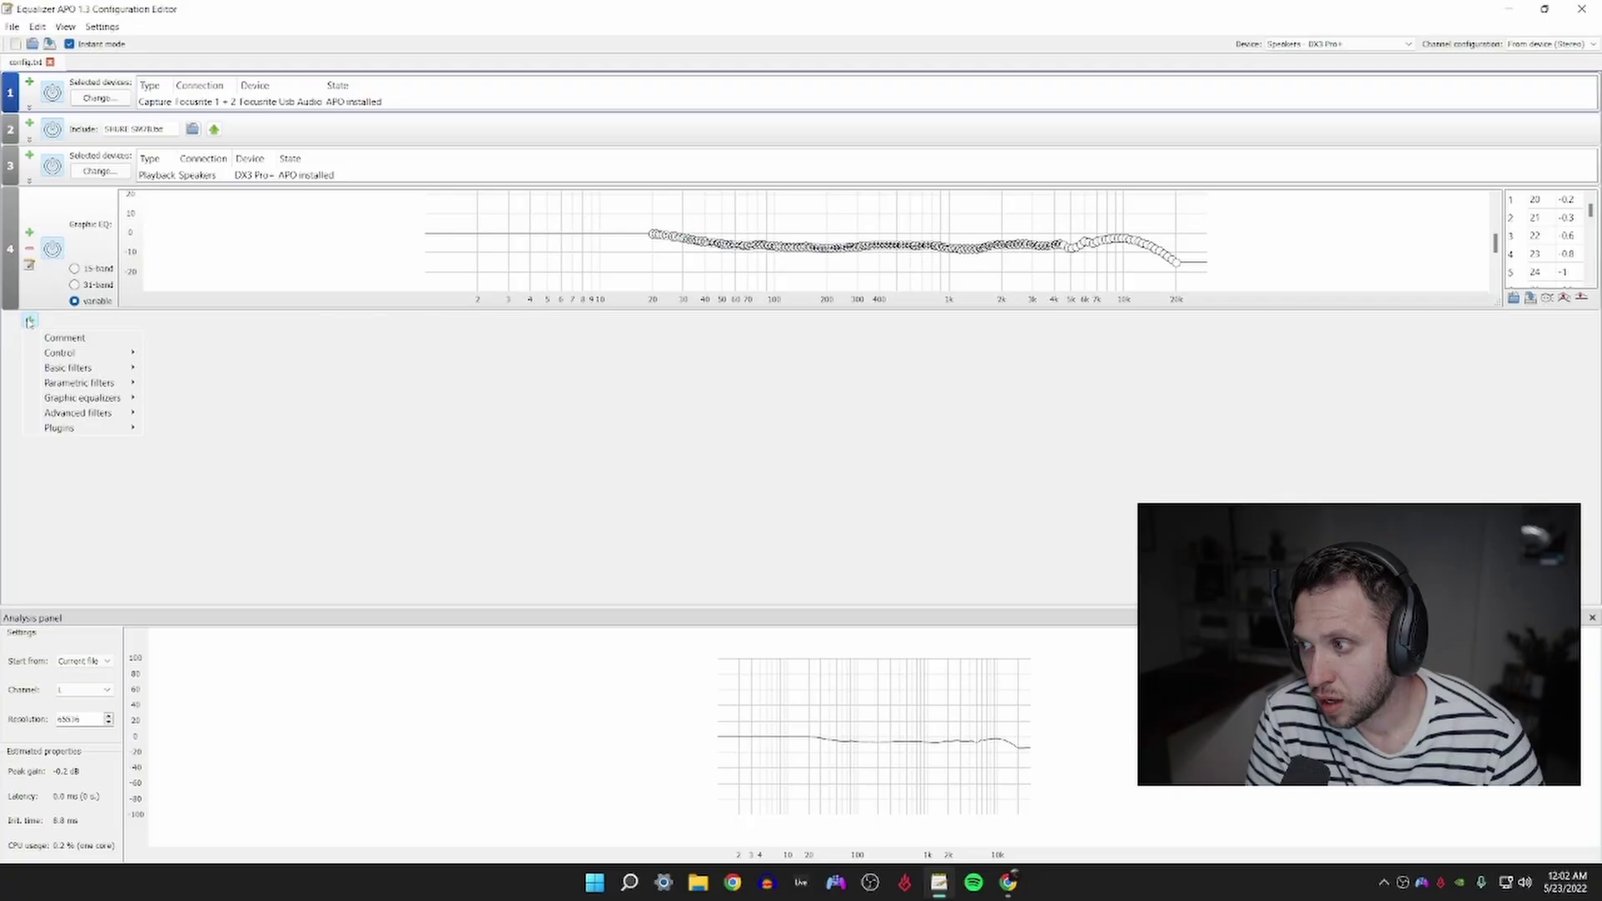
mouse_move(107, 387)
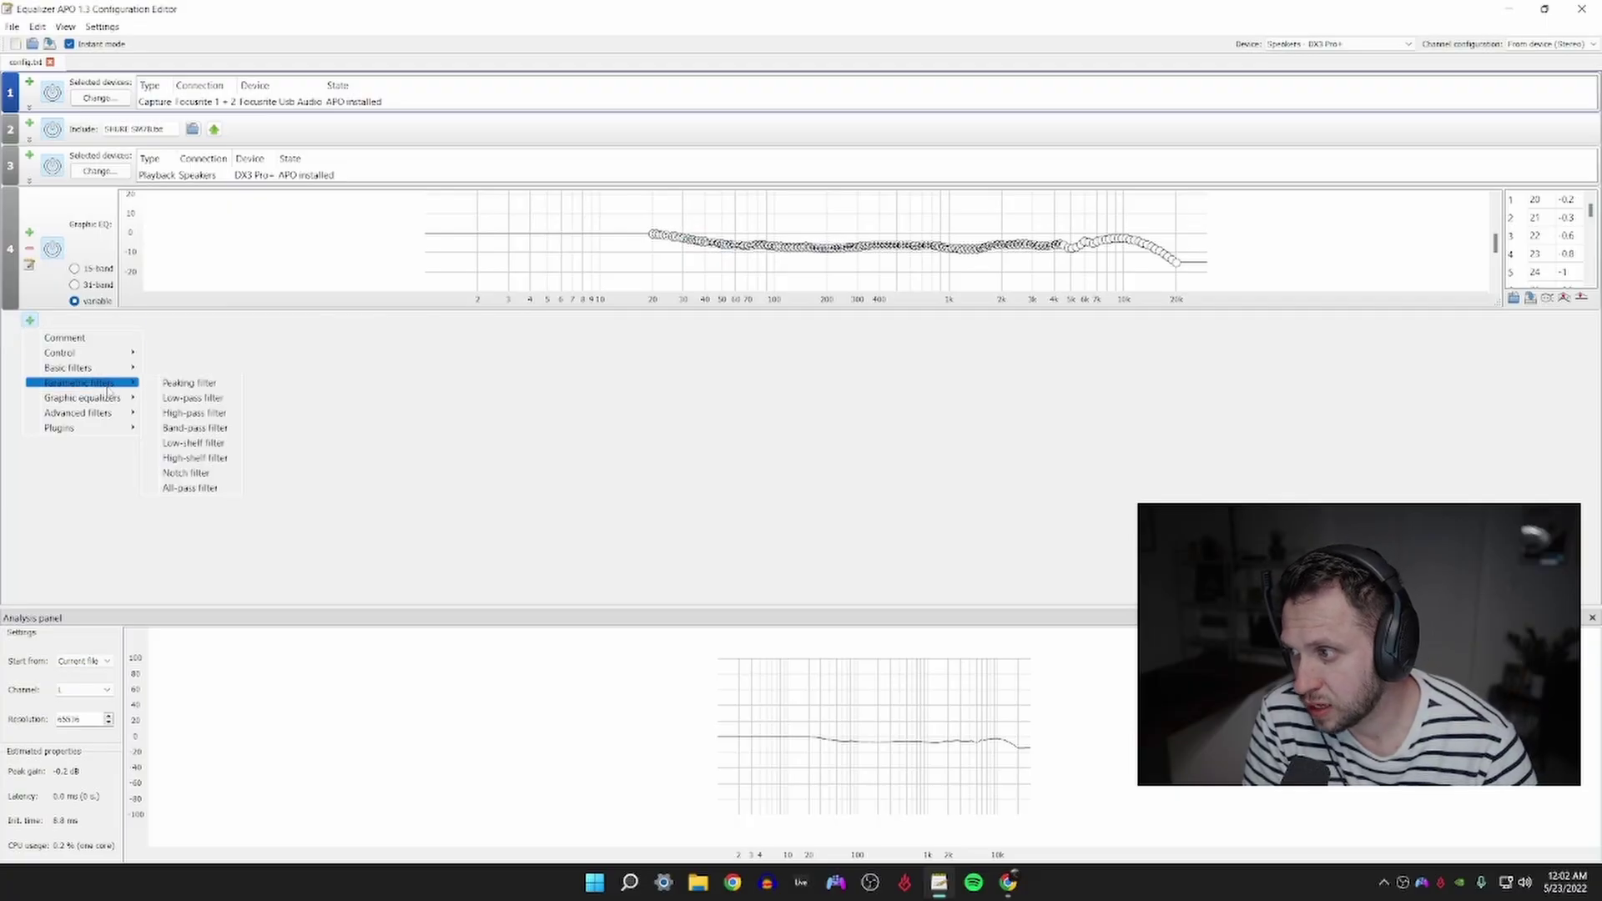
left_click(190, 384)
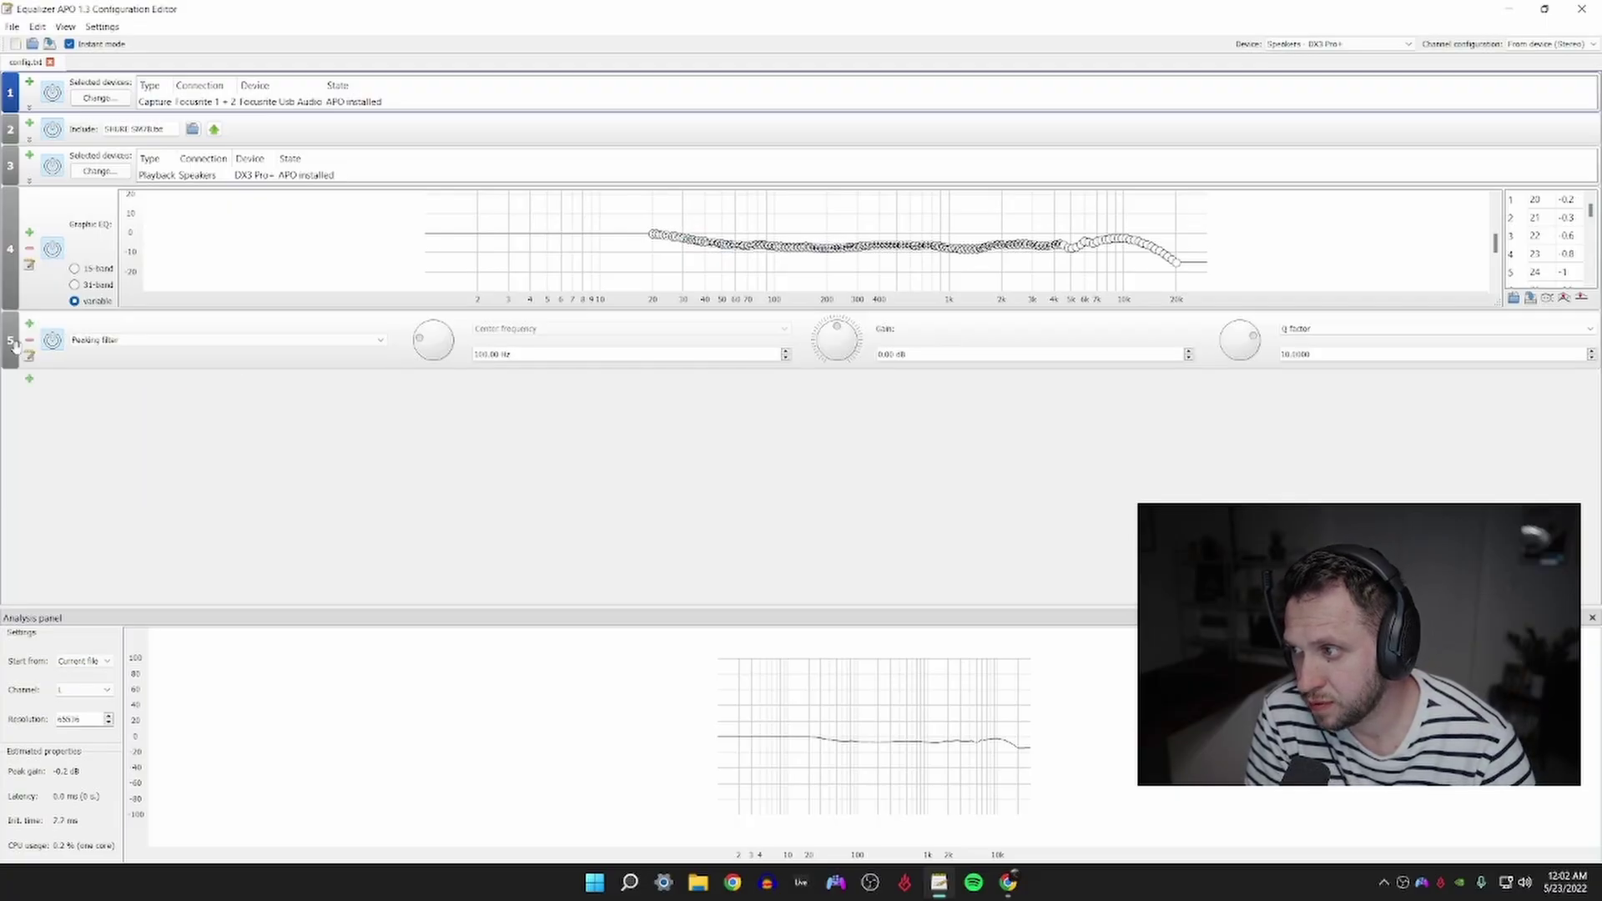
left_click(30, 381)
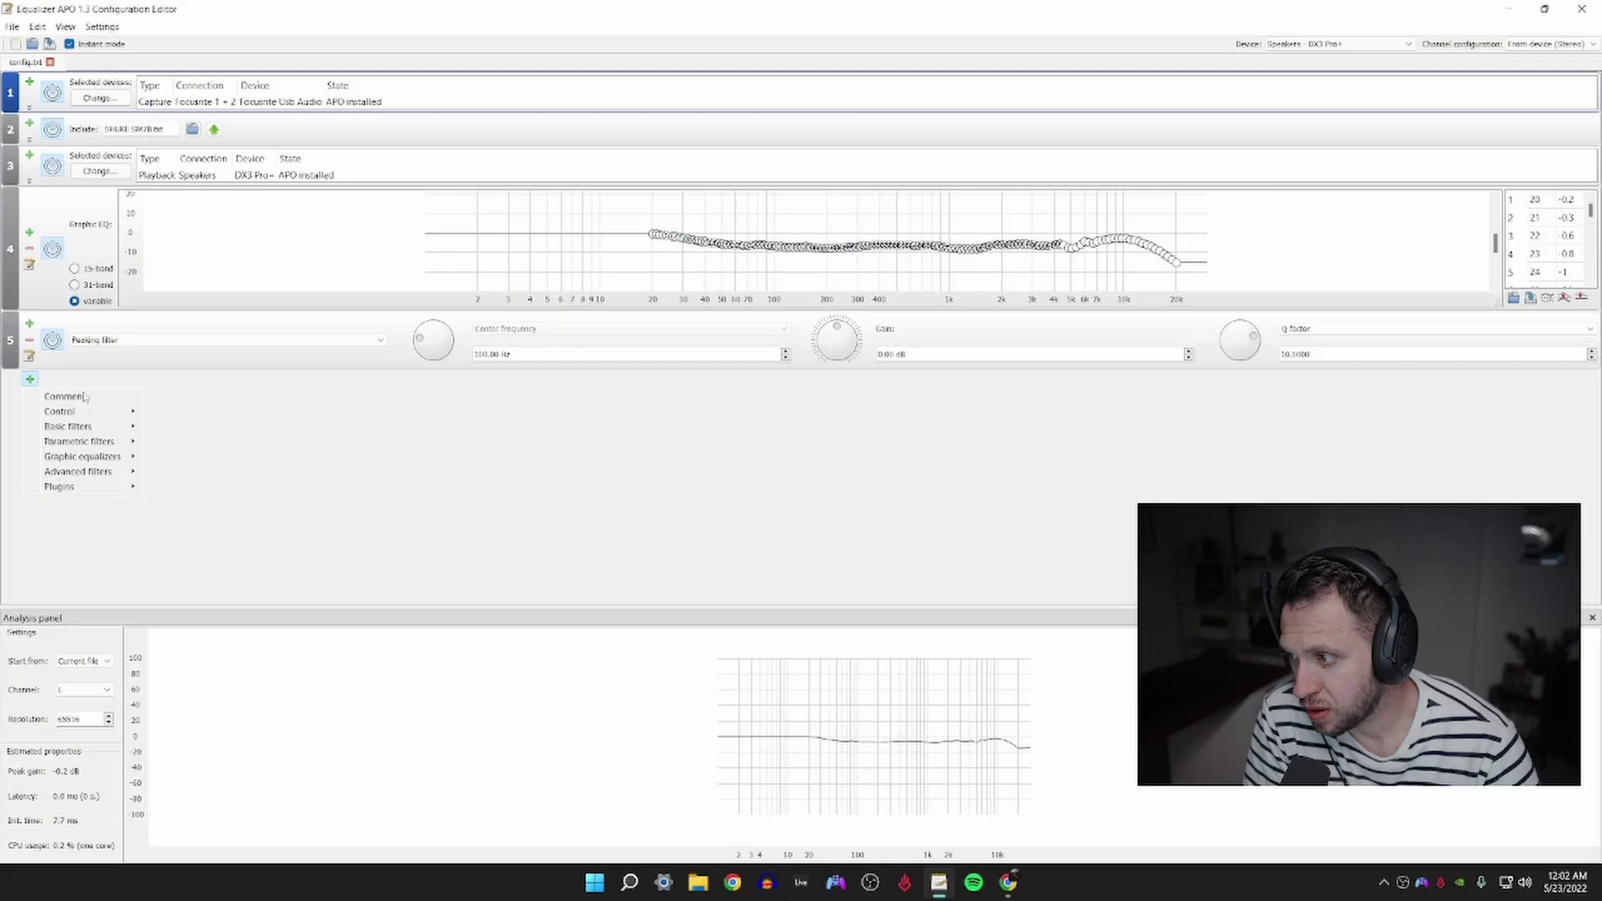
mouse_move(82, 448)
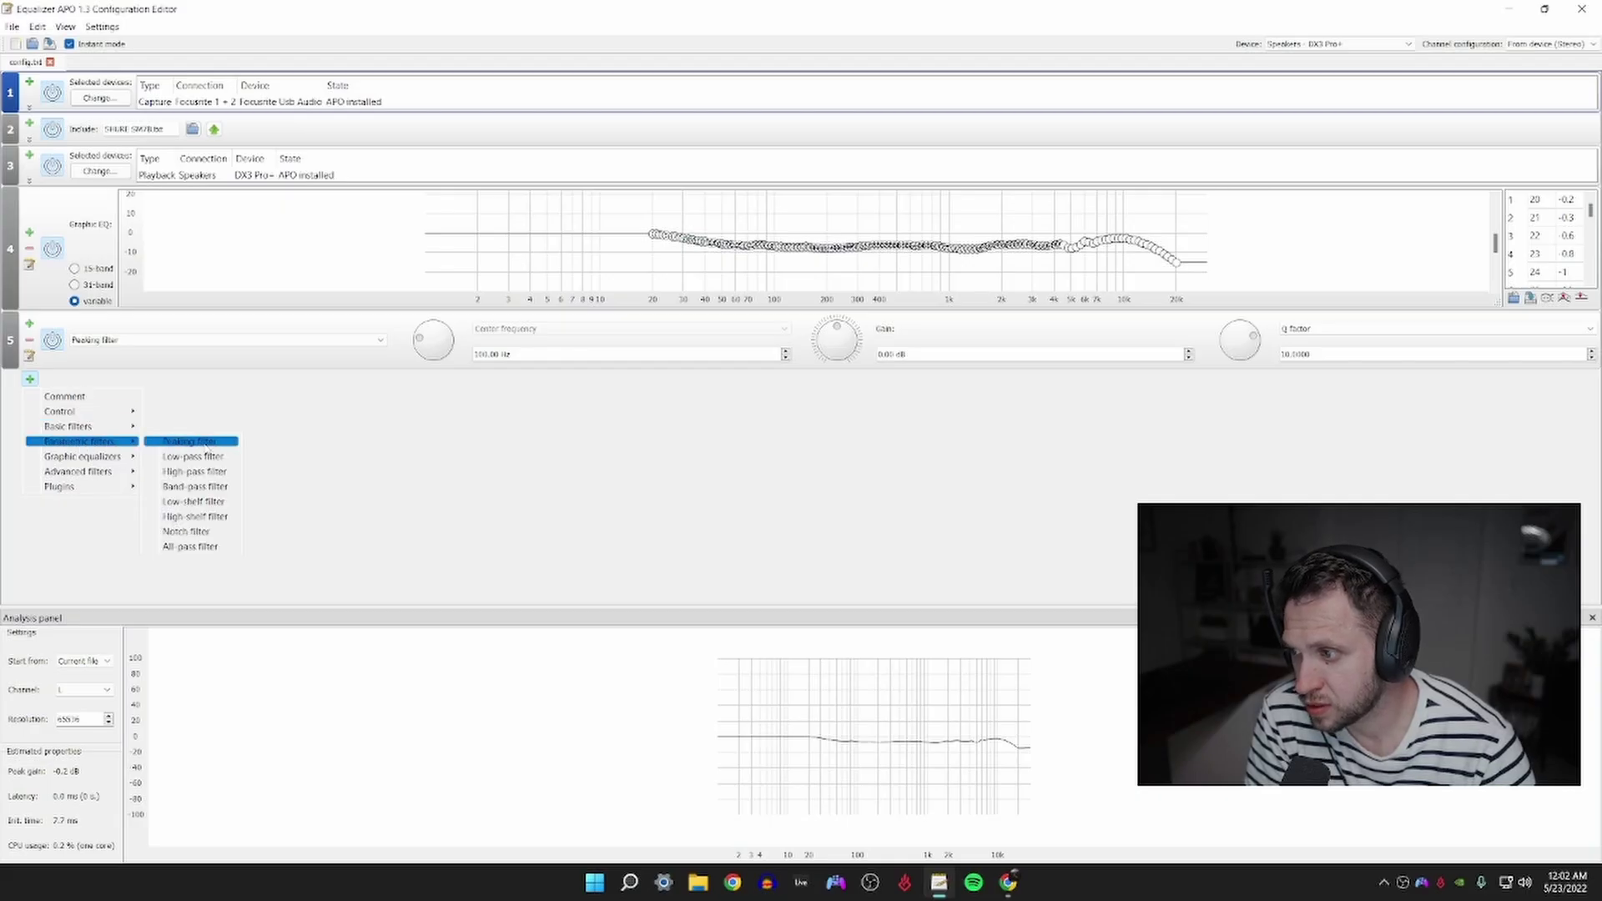
left_click(207, 448)
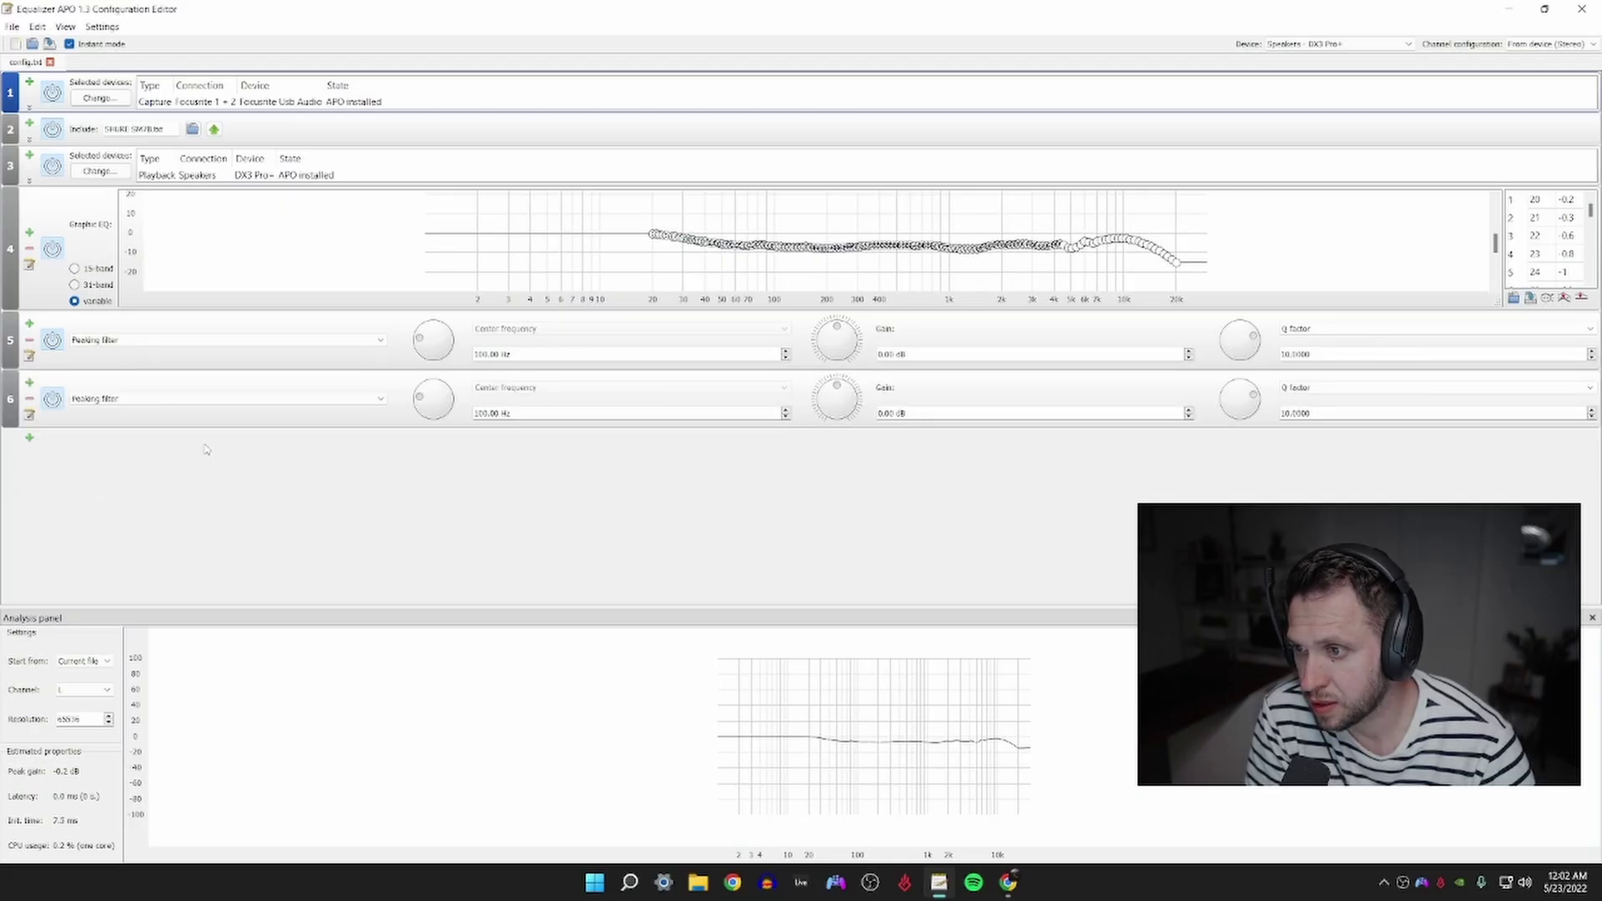
- Set the two peaking filters' centre frequencies to 270 Hz and 700 Hz
double_click(498, 354)
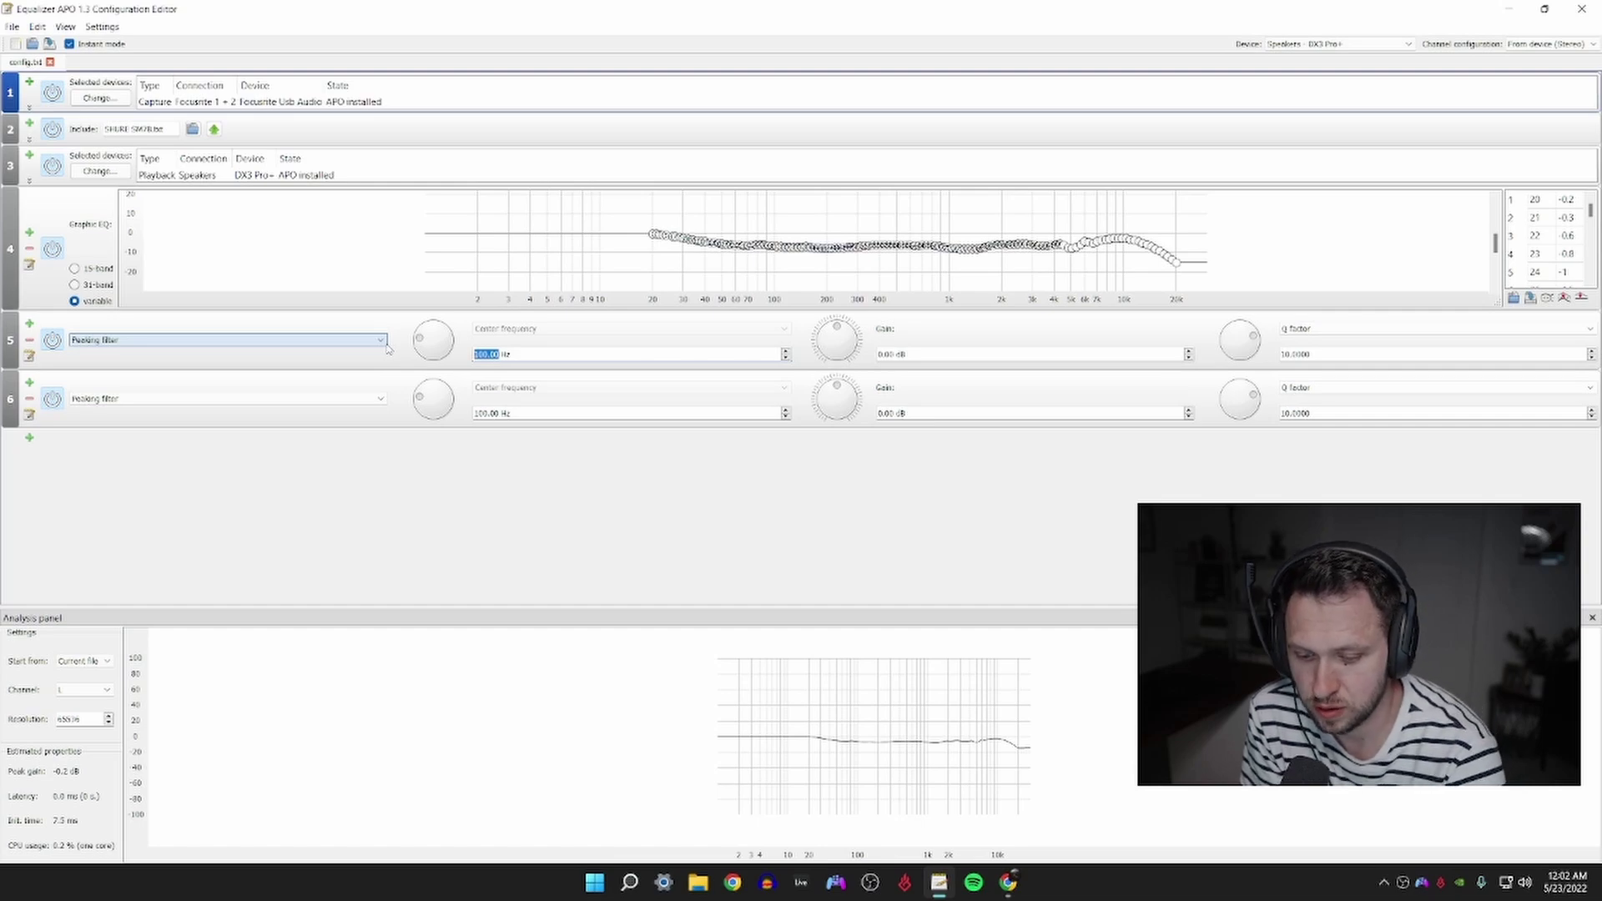
type("270")
key("Return")
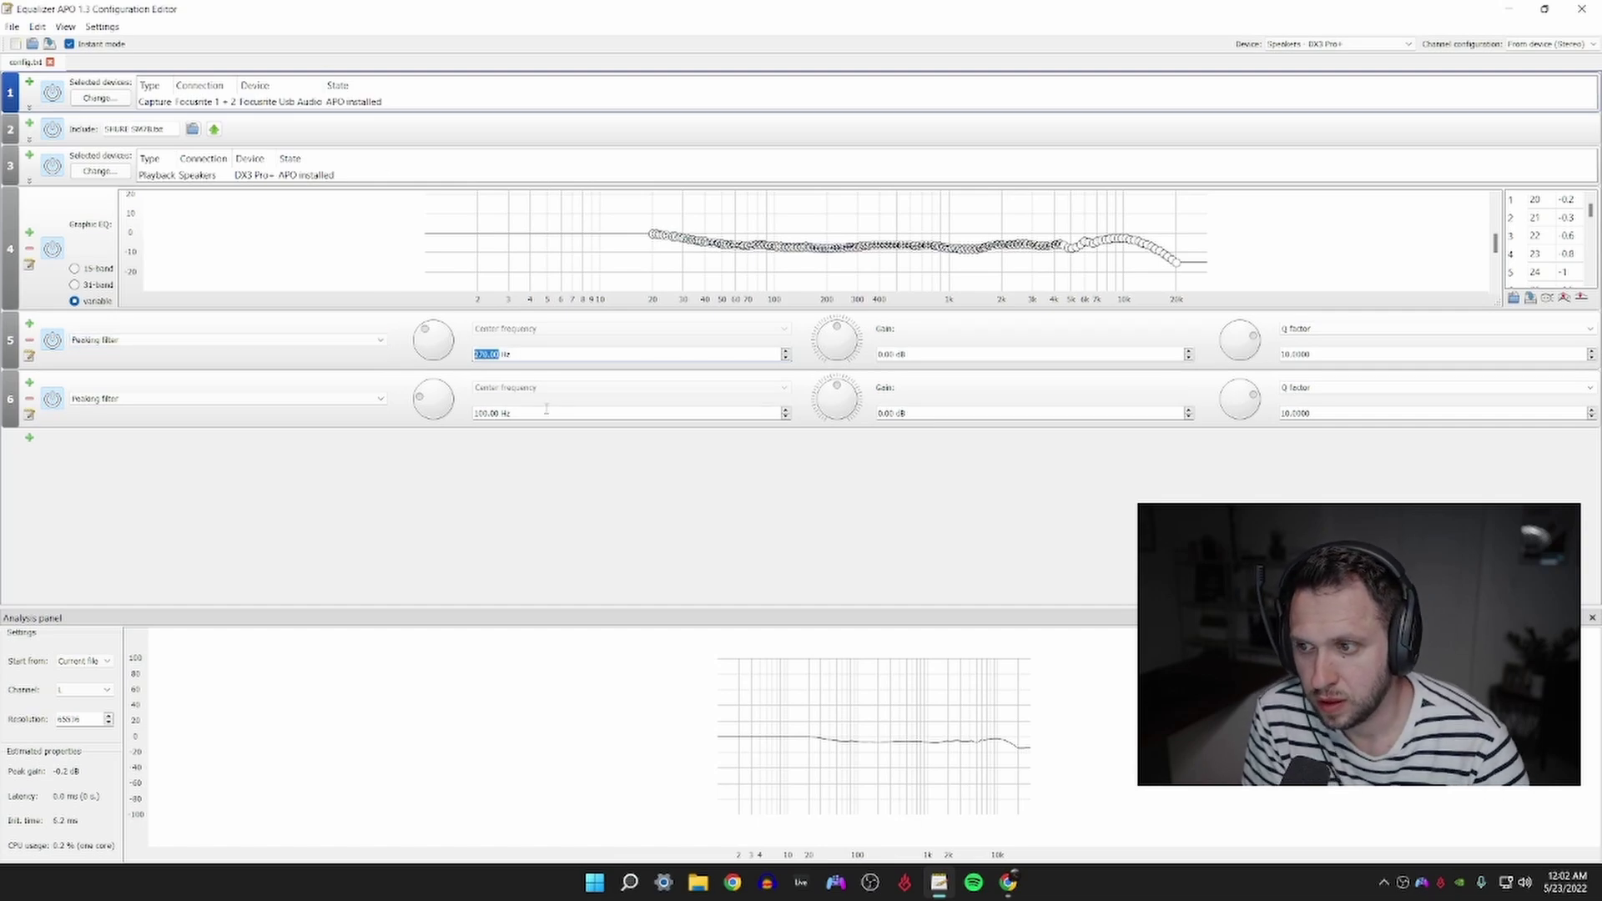
double_click(499, 413)
type("700")
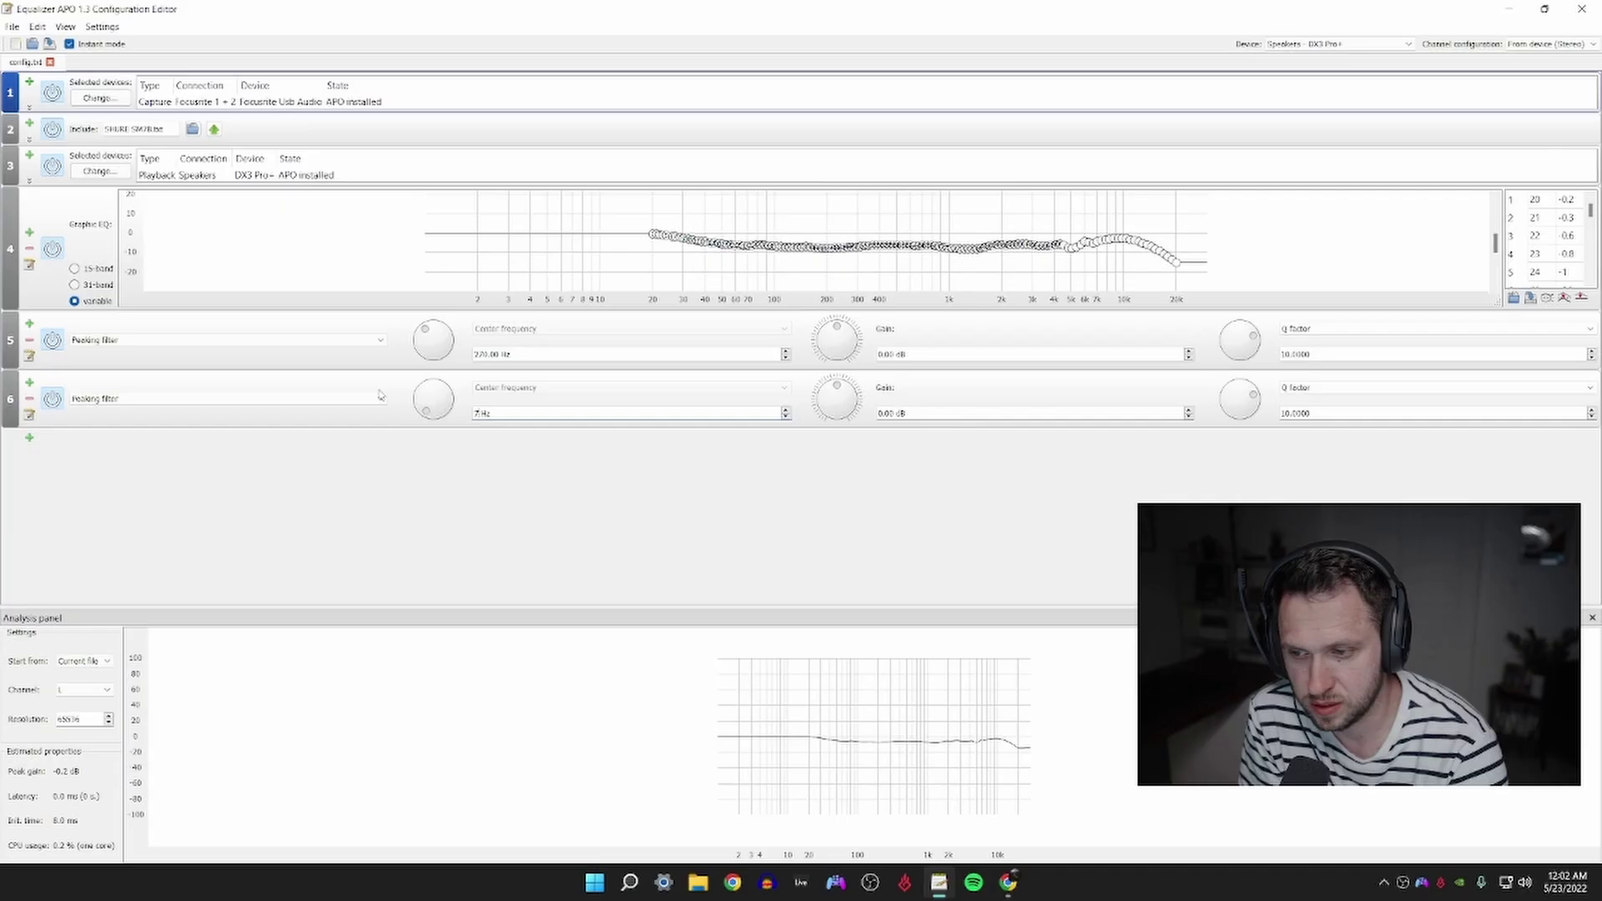
key("Return")
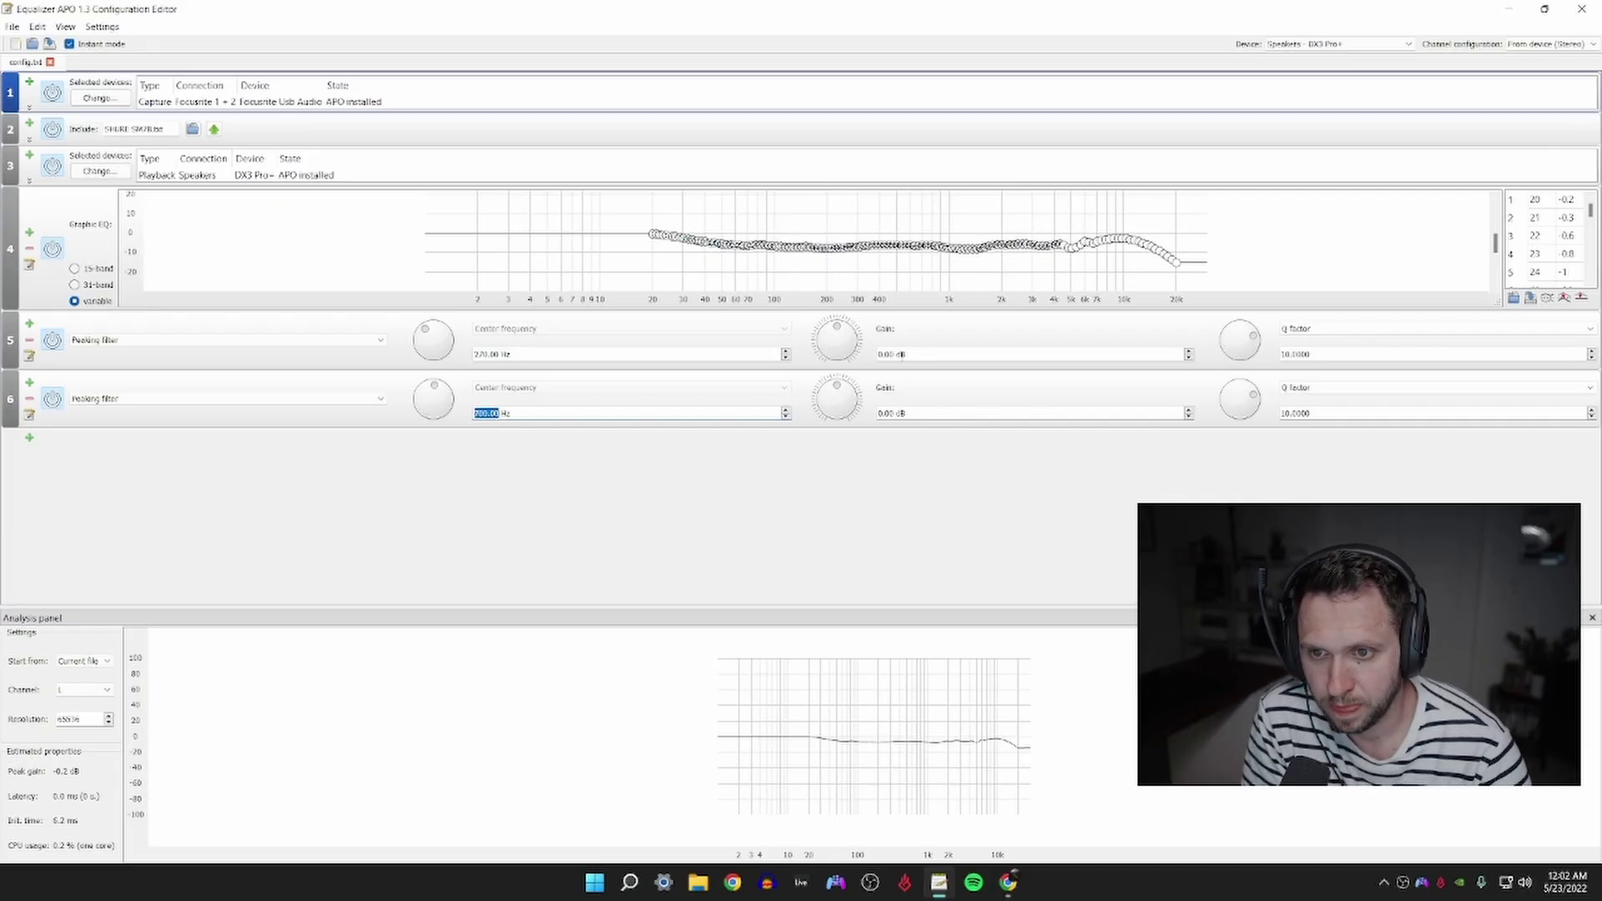
- Give both peaking filters a gain of 10 dB
left_click(894, 355)
double_click(894, 356)
type("10")
key("Return")
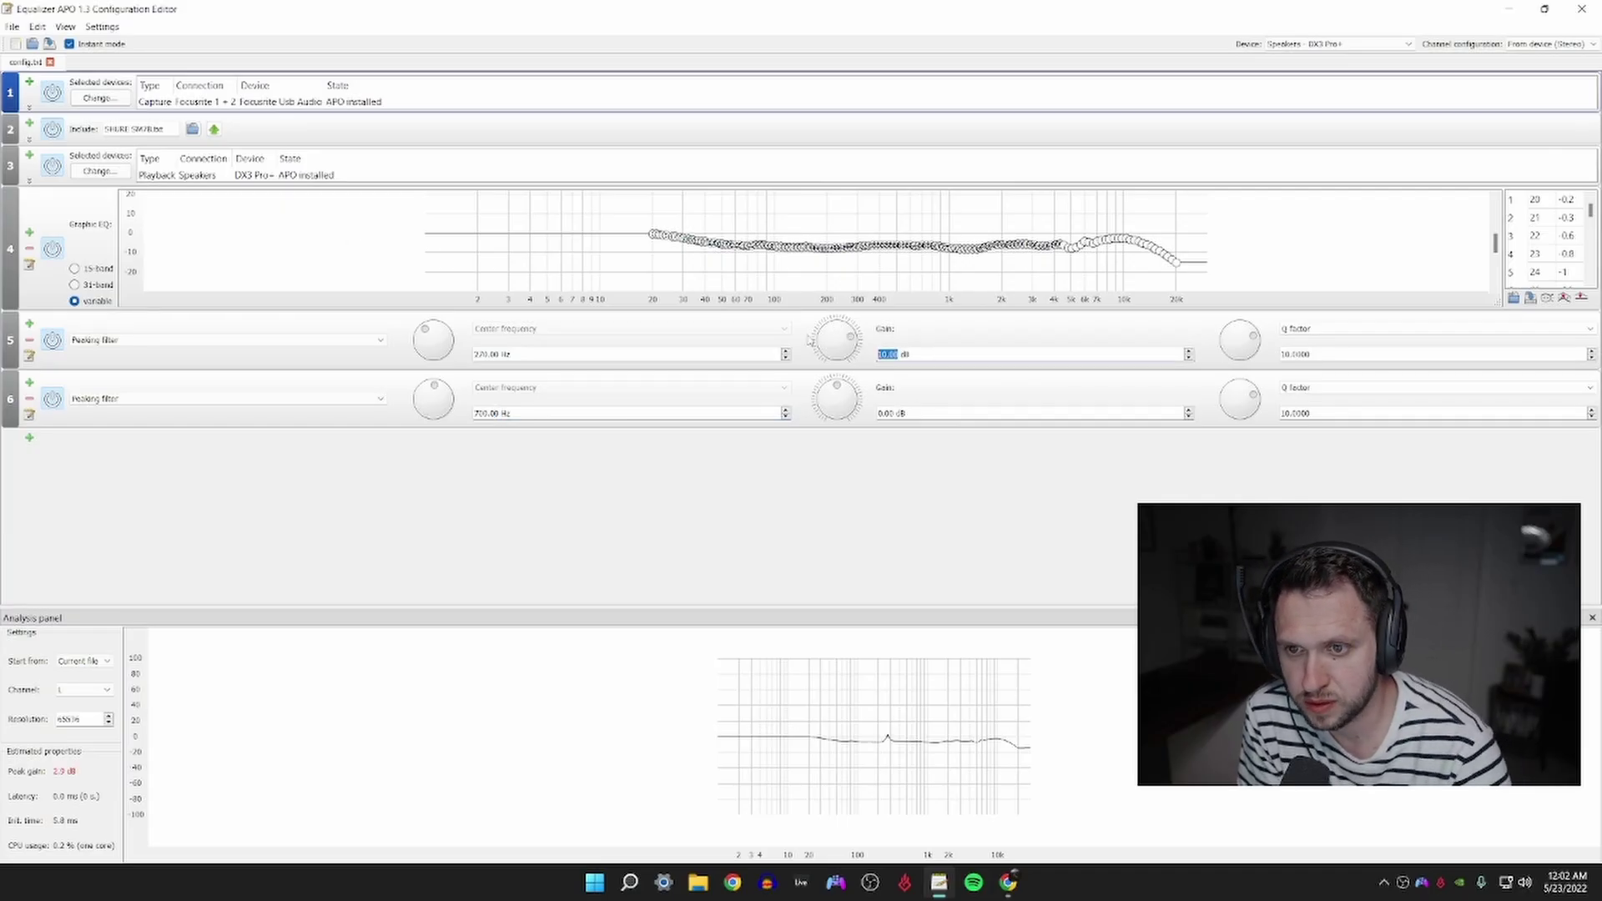
double_click(886, 413)
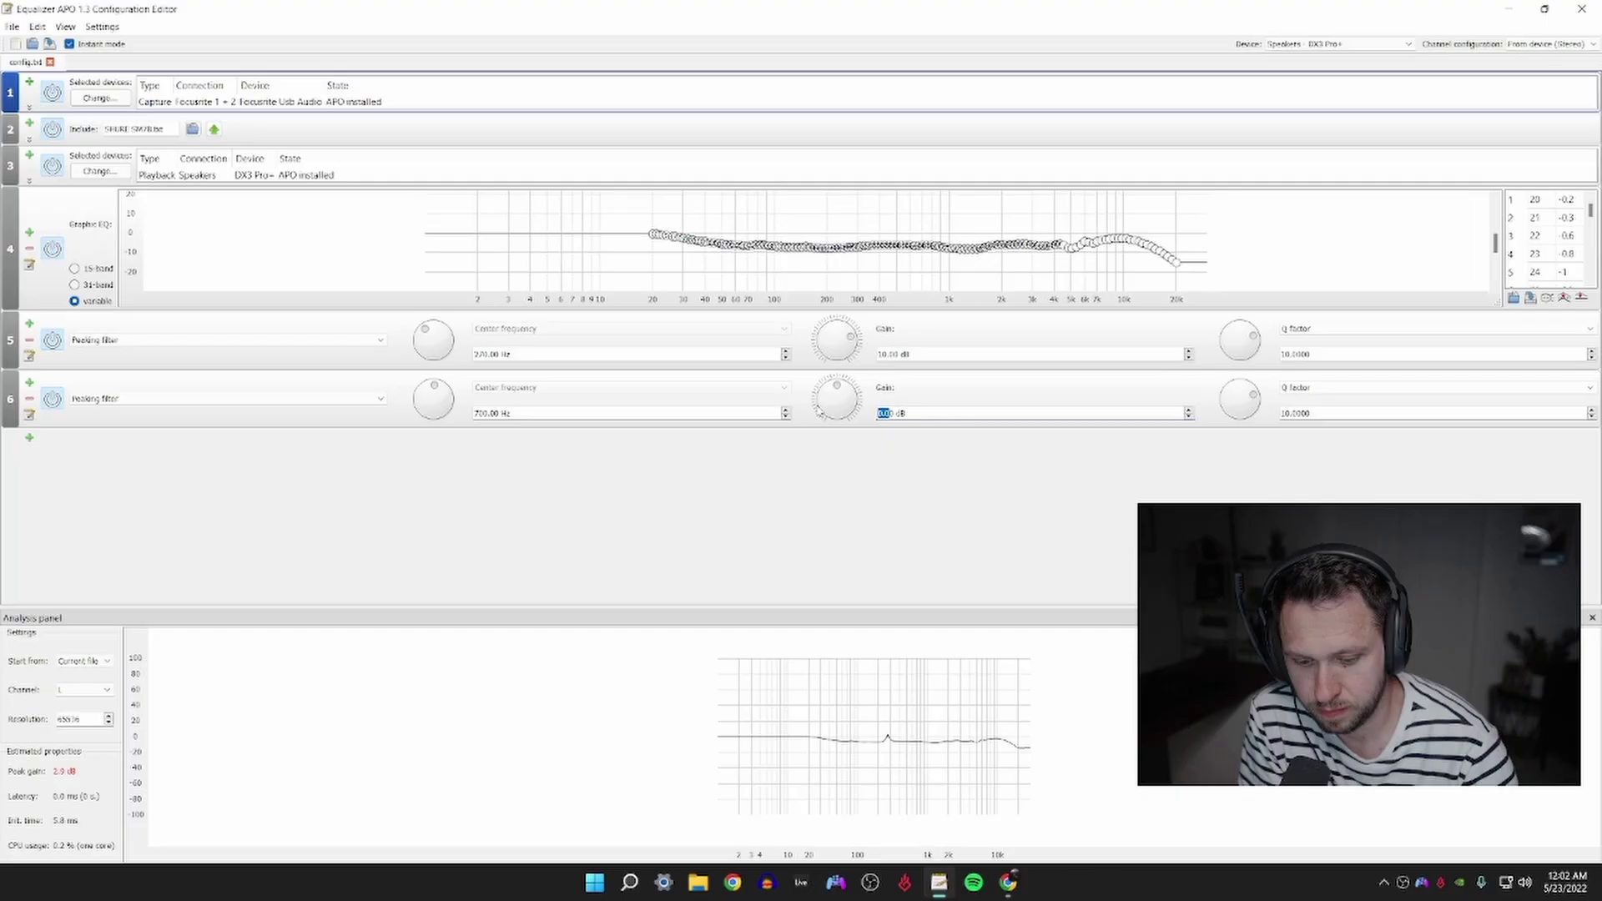
type("100")
key("BackSpace")
type(".0")
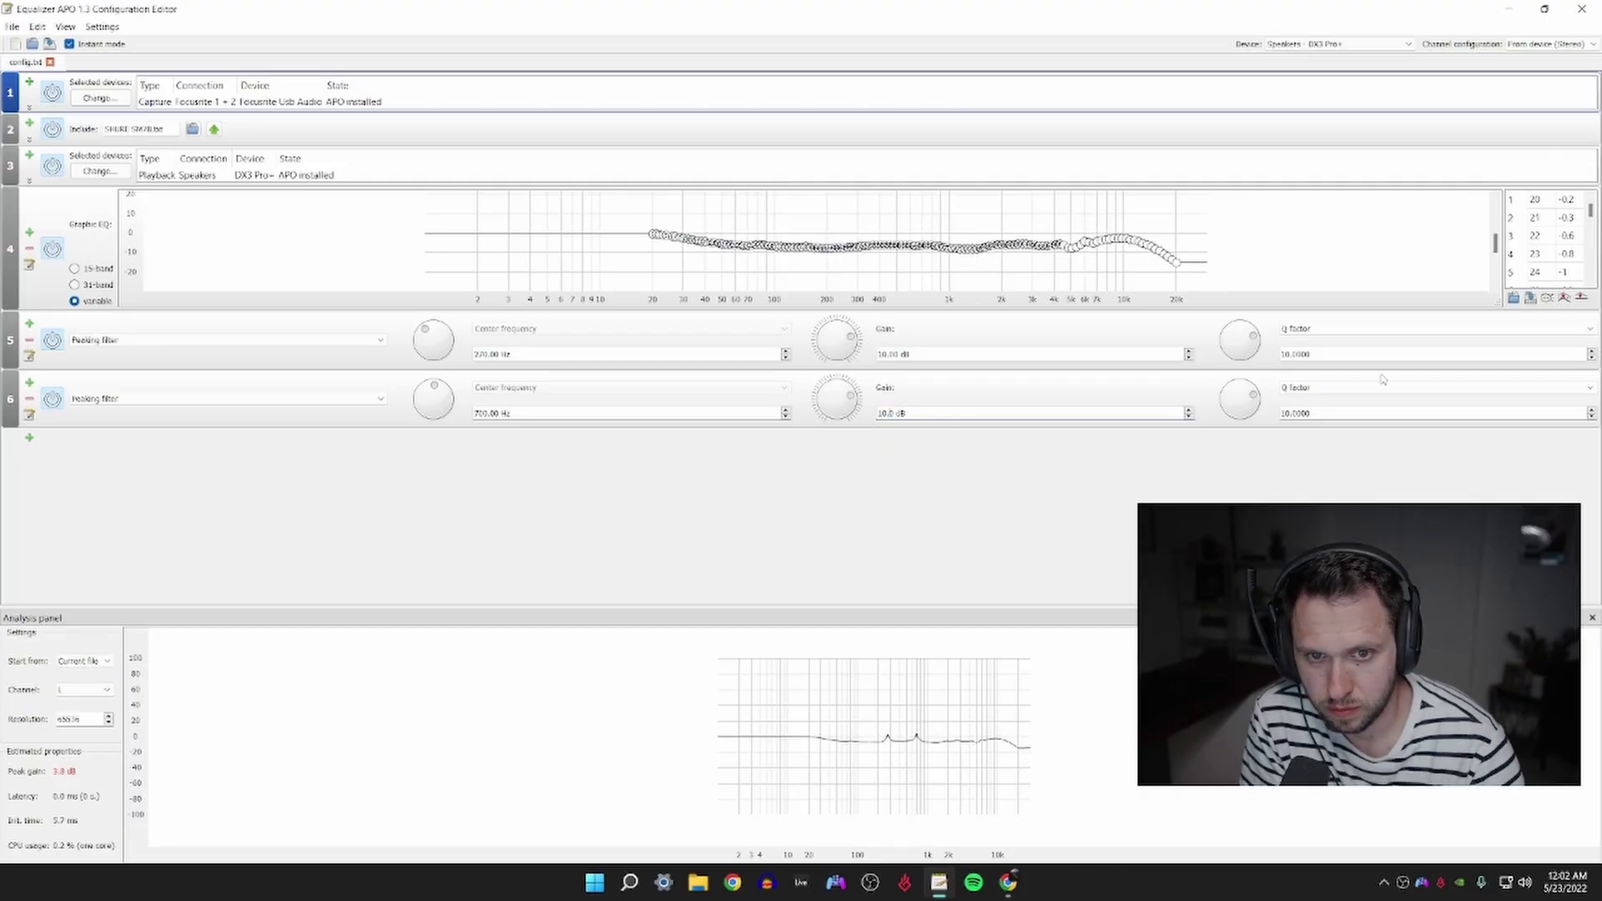
- Set a Q factor of 5 on both peaking filters
double_click(1324, 350)
type("5")
key("Return")
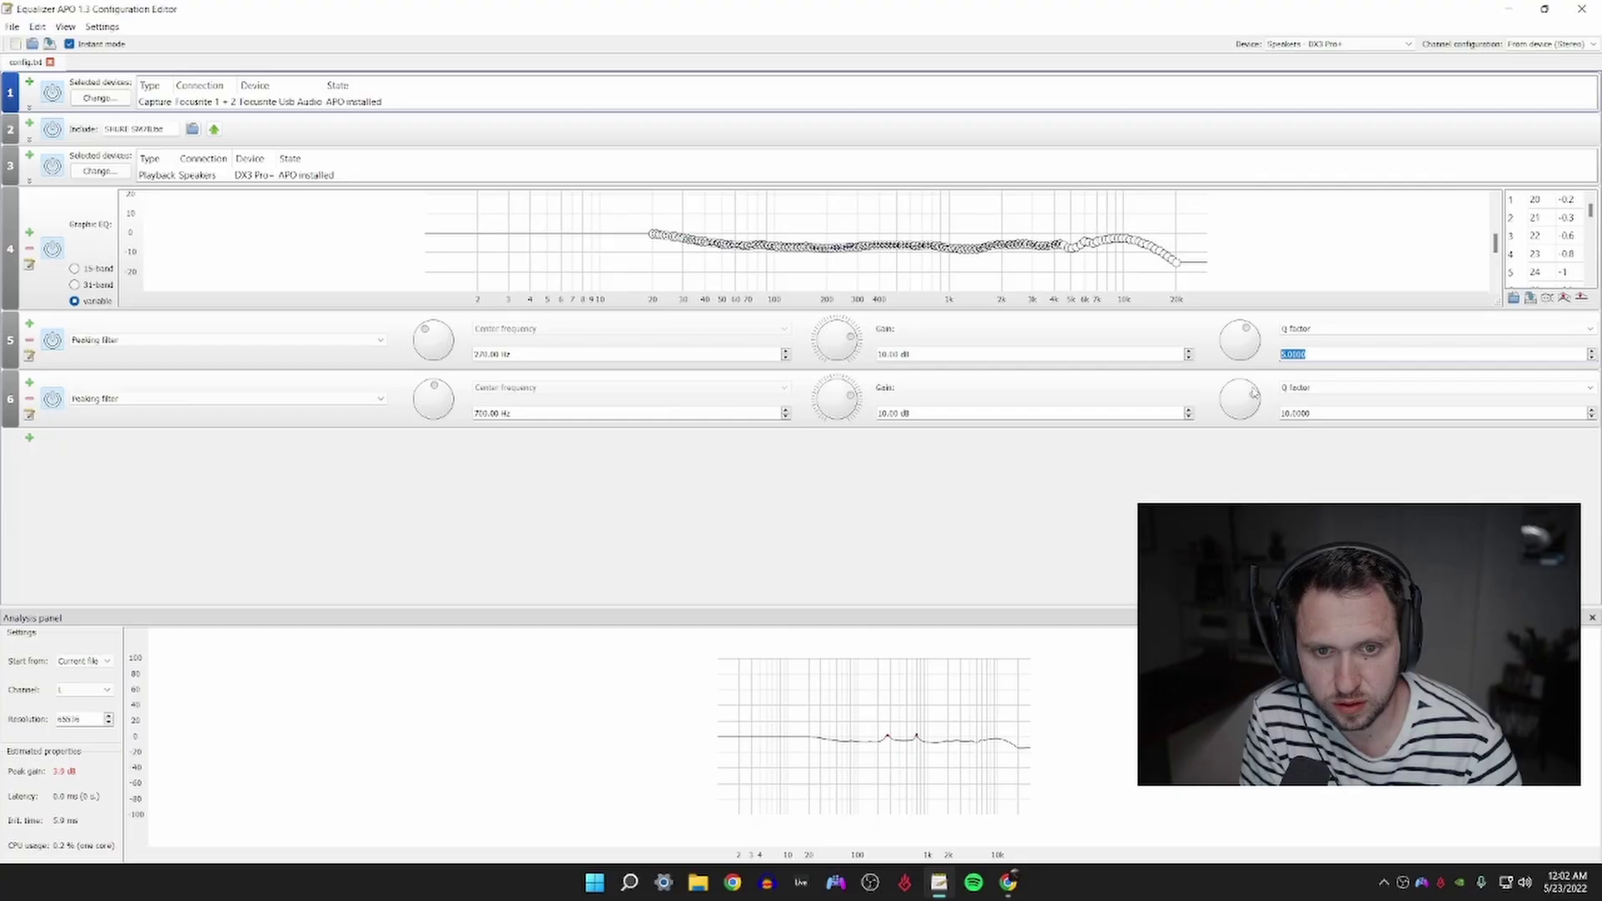
double_click(1316, 413)
type("5")
key("Return")
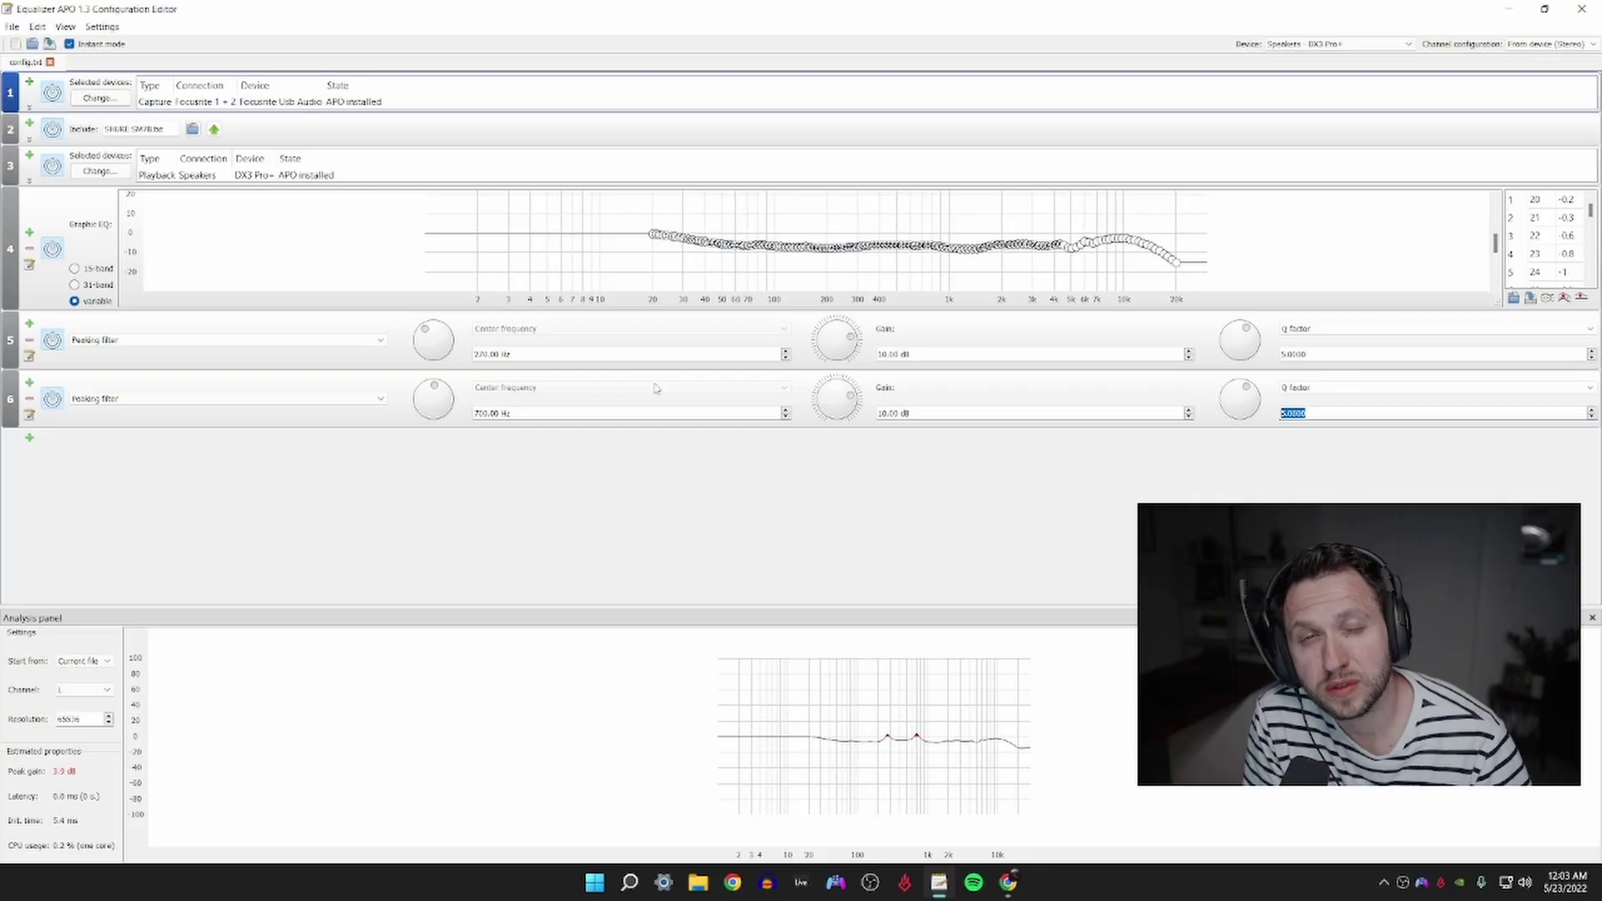
left_click(785, 472)
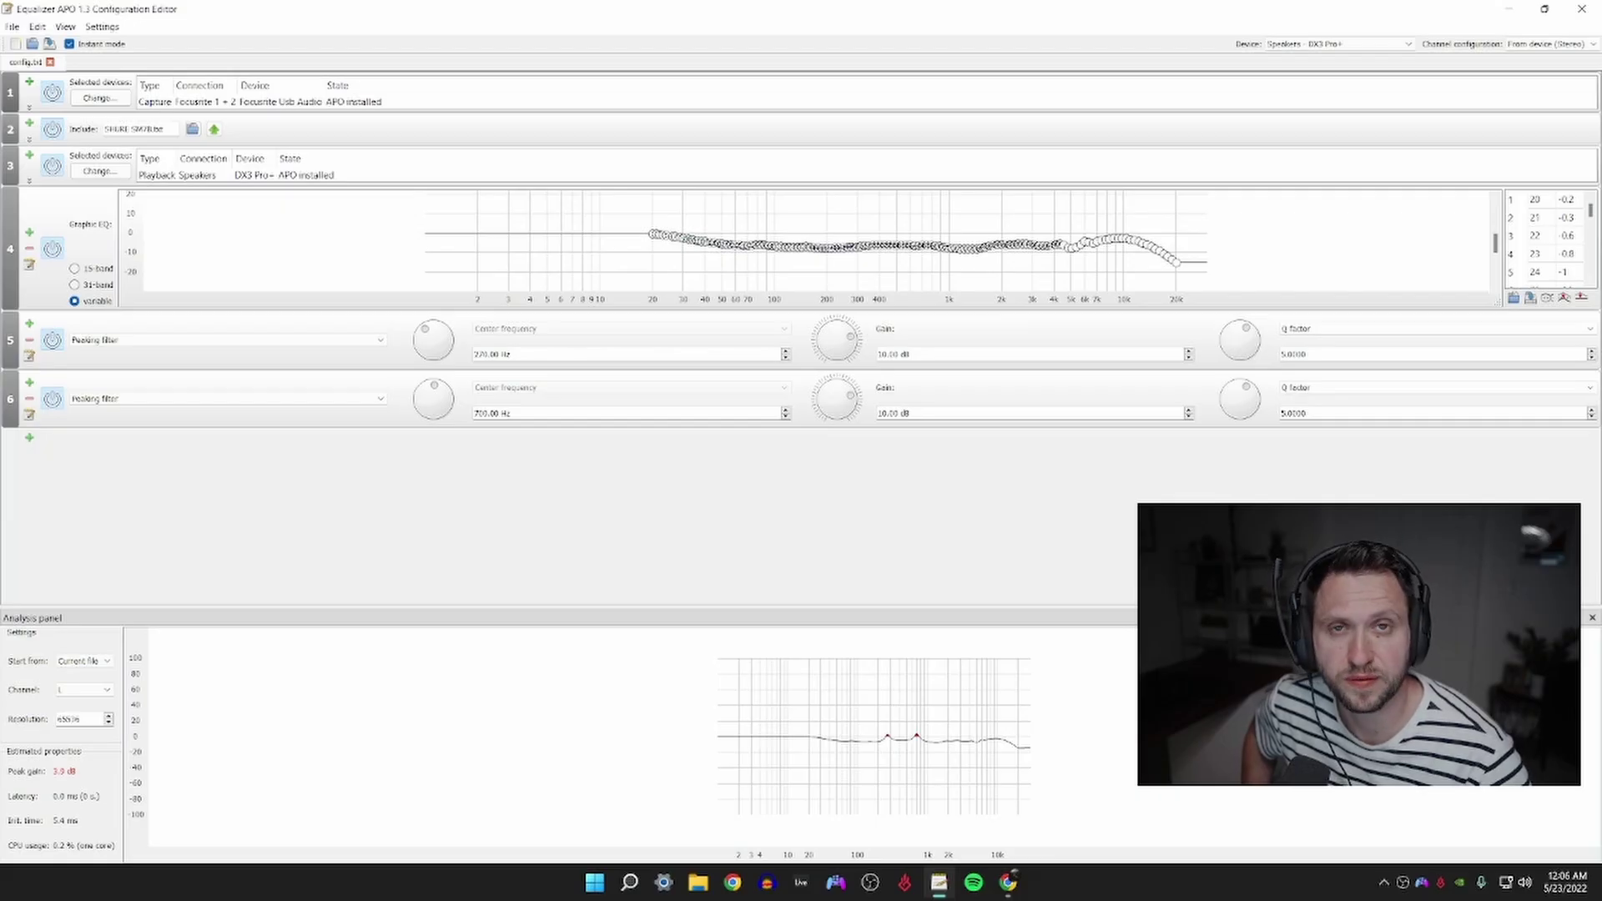
left_click(29, 437)
left_click(304, 499)
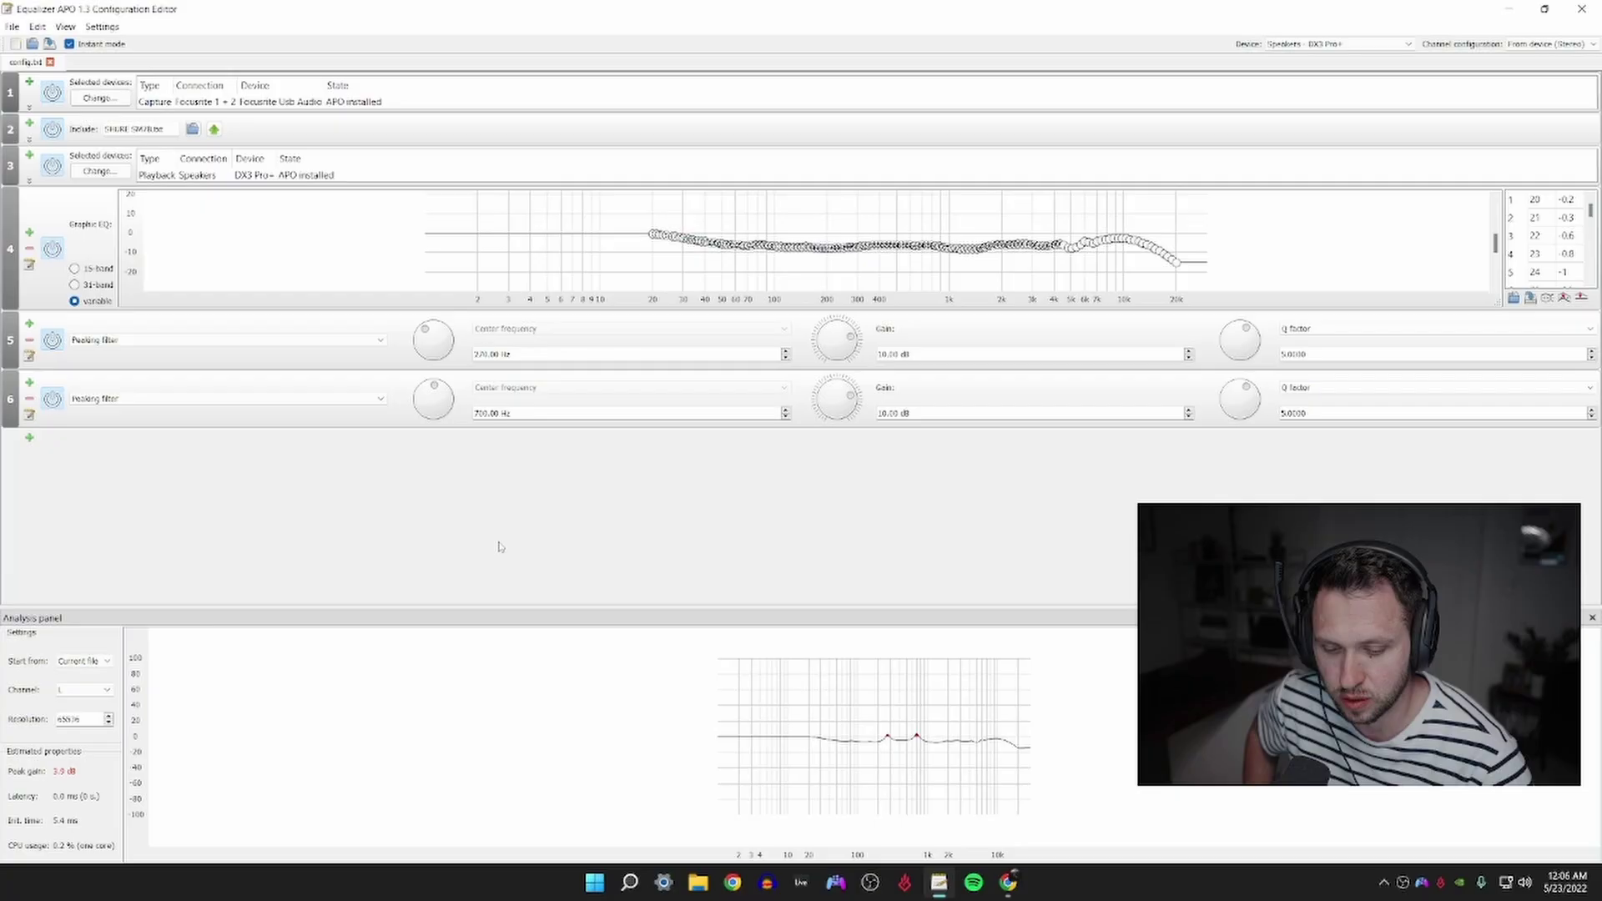
- Open the TDR Kotelnikov bookmark in Chrome and download the Windows installer zip, accepting the EULA
left_click(733, 882)
left_click(964, 90)
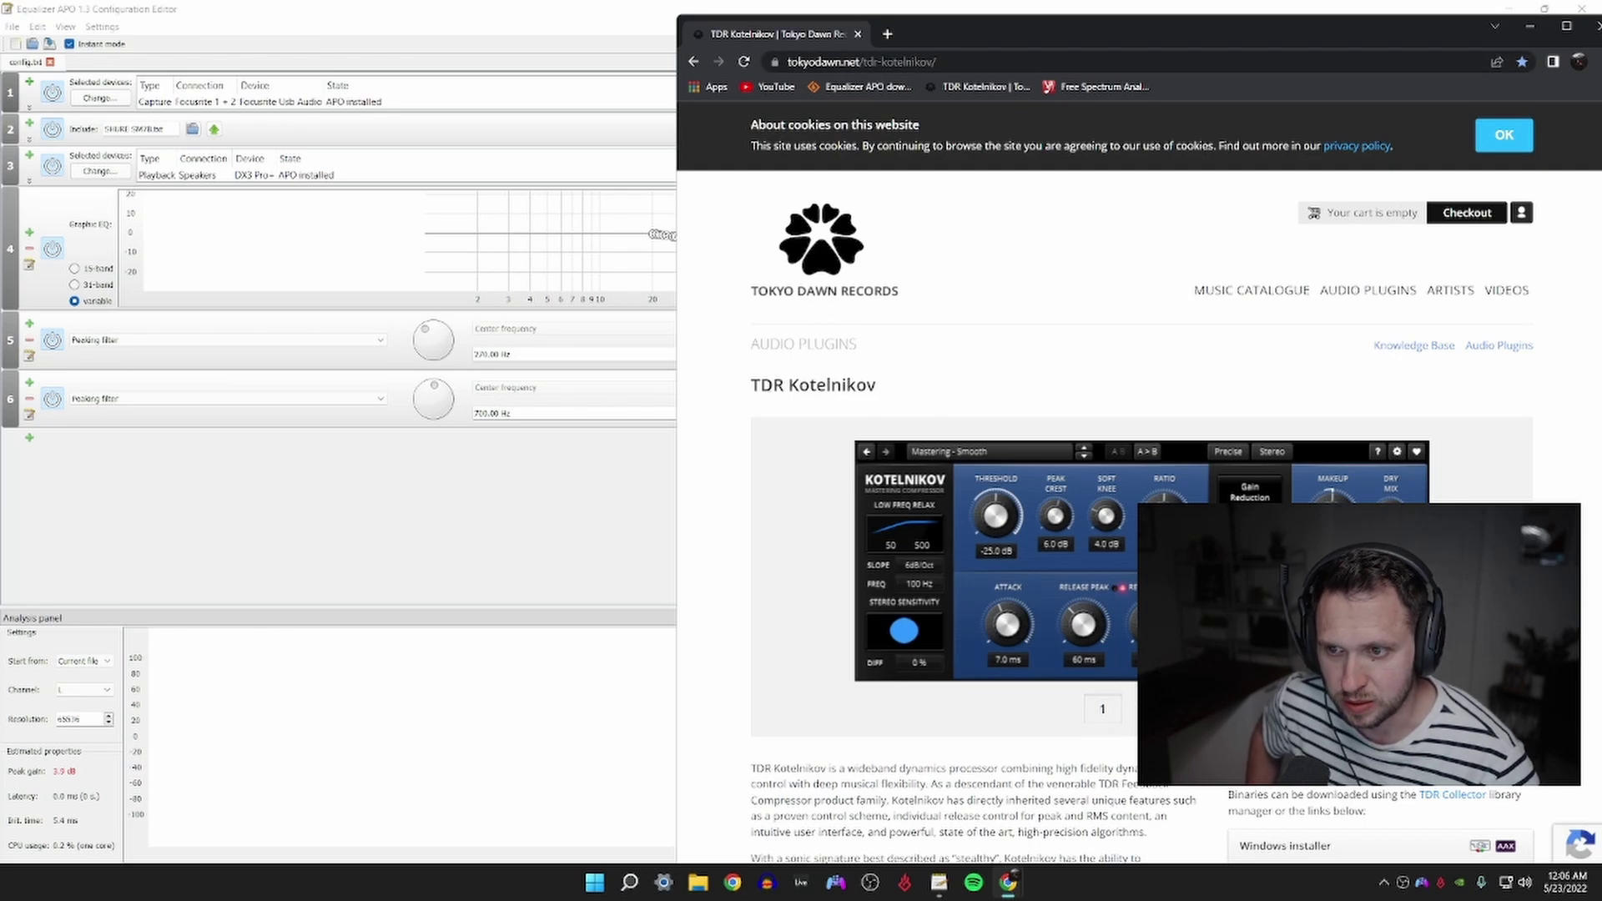
left_click_drag(753, 385, 878, 391)
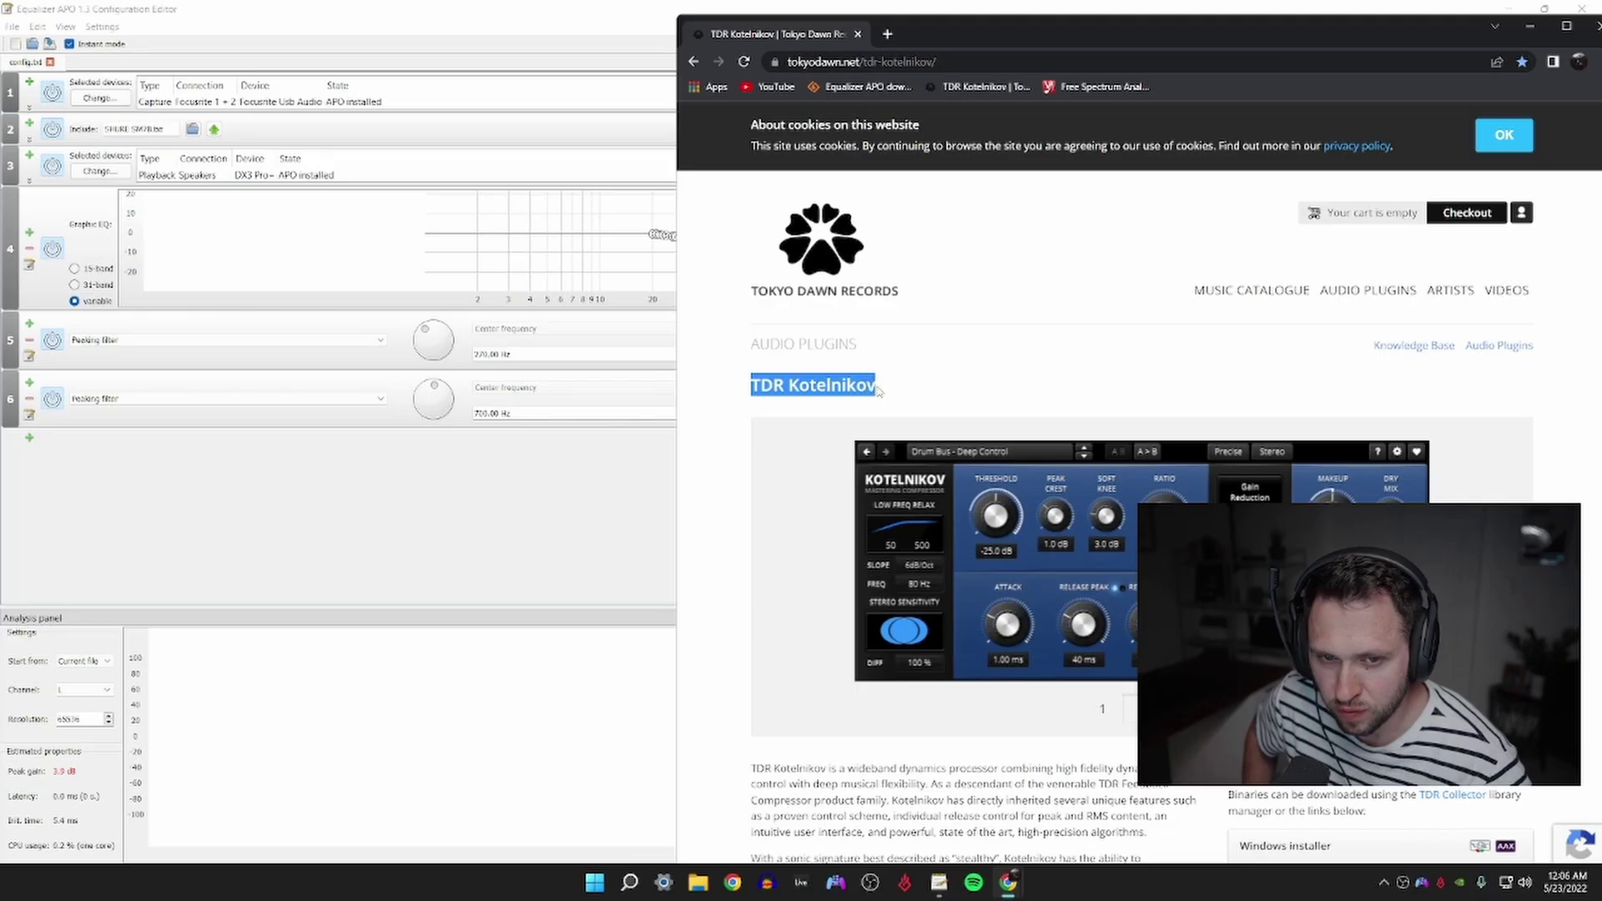
left_click(1172, 403)
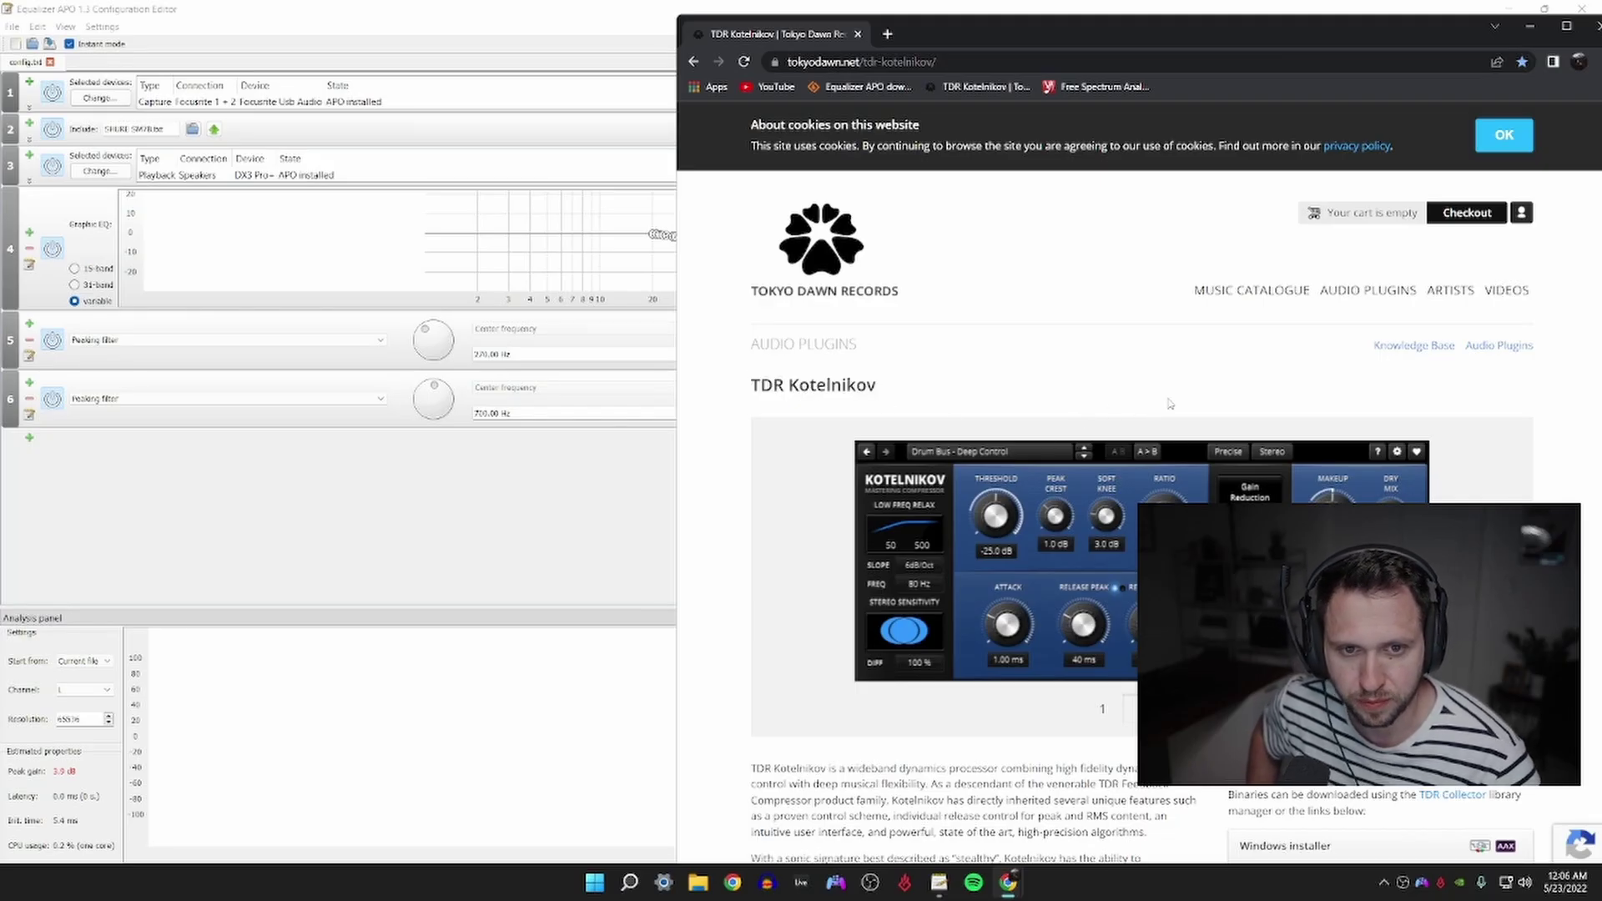
scroll(1172, 404, "down", 2)
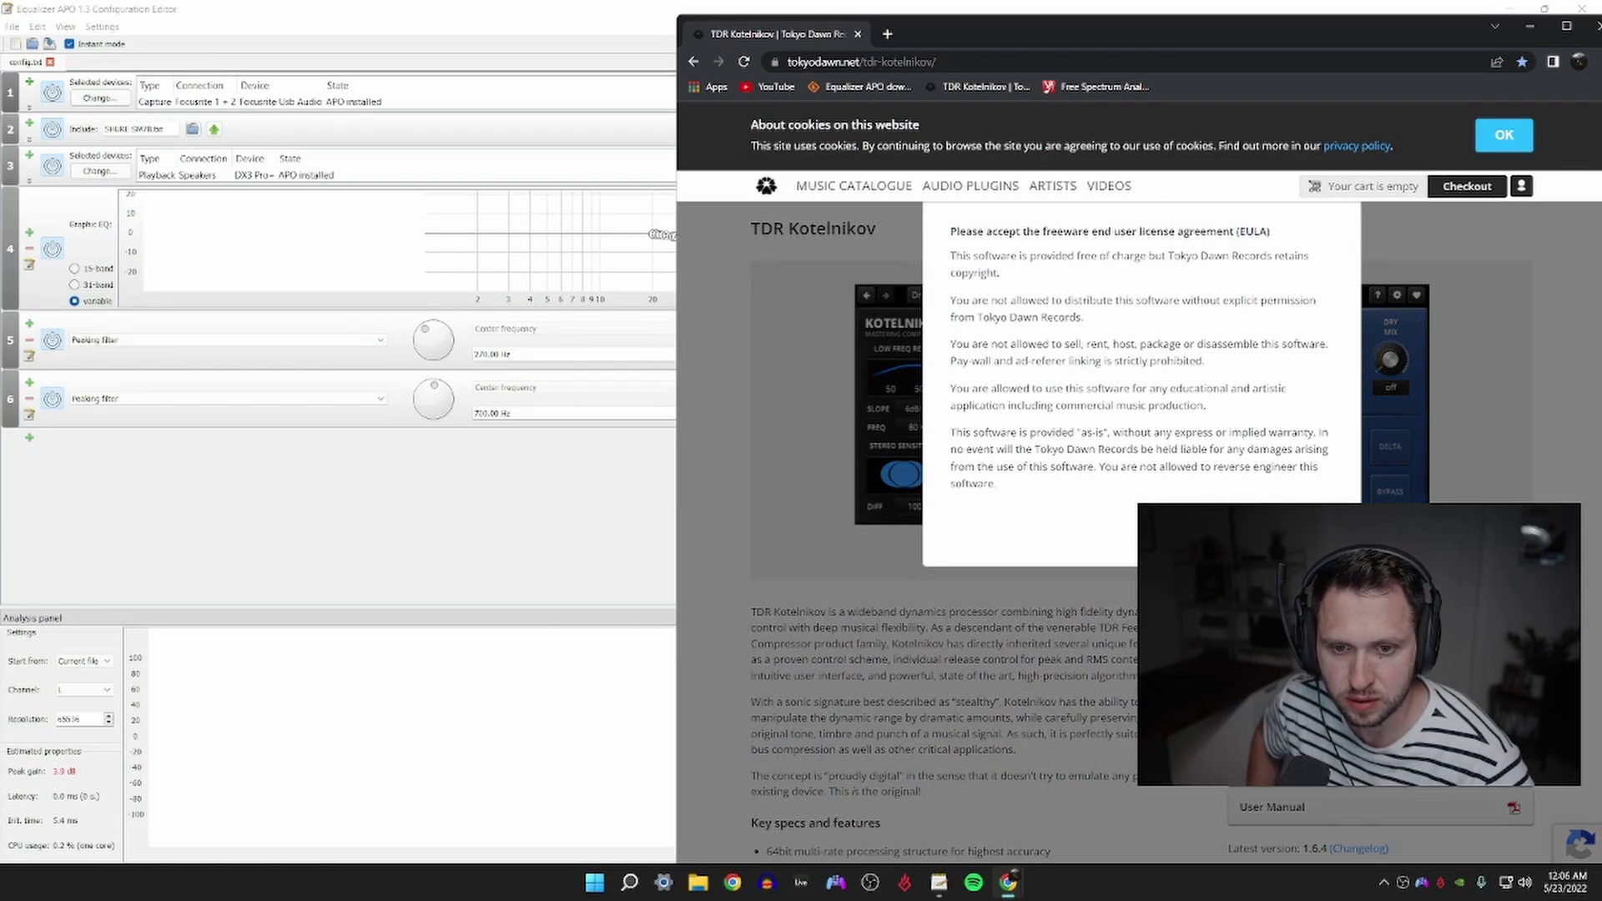
left_click(1142, 538)
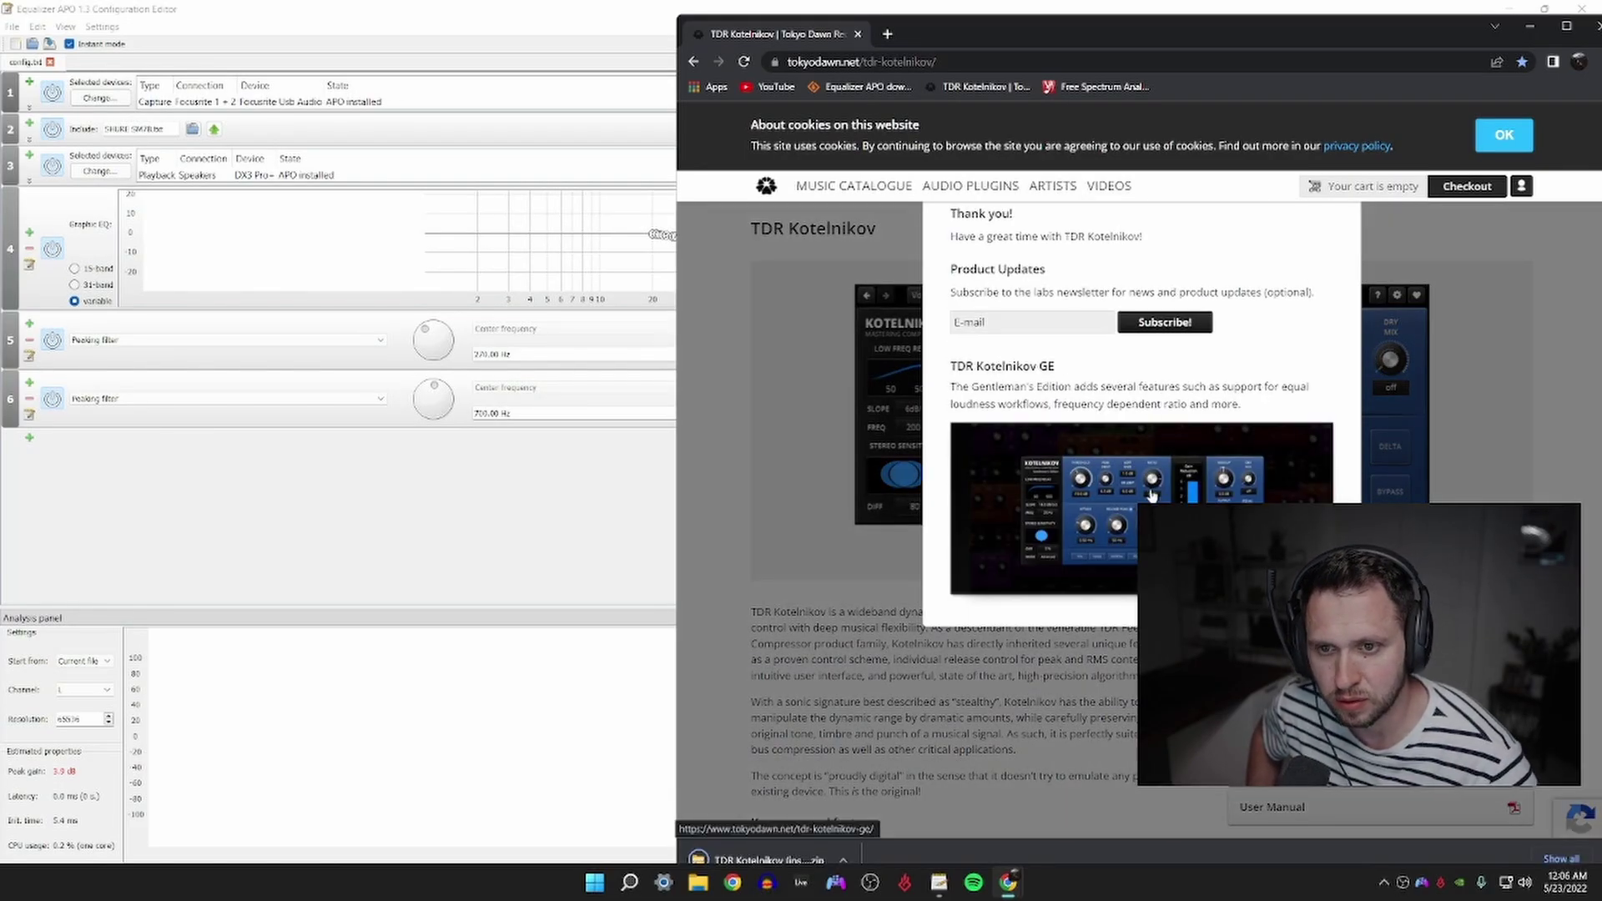
scroll(841, 801, "down", 1)
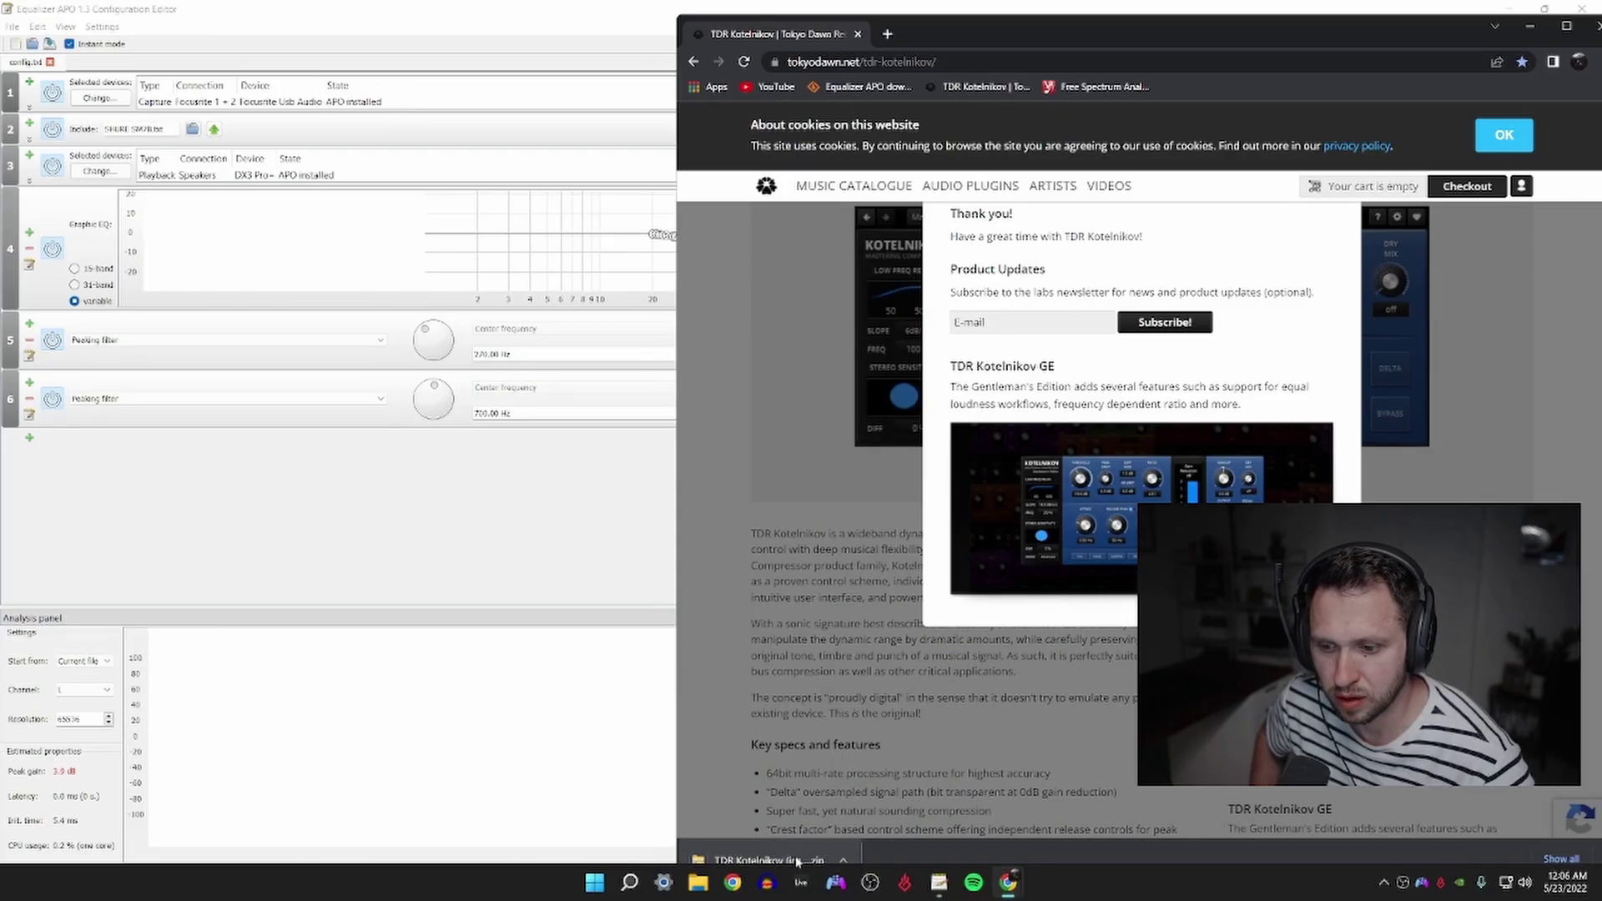
- Open the downloaded Kotelnikov zip and run 'TDR Kotelnikov - setup'
left_click(782, 859)
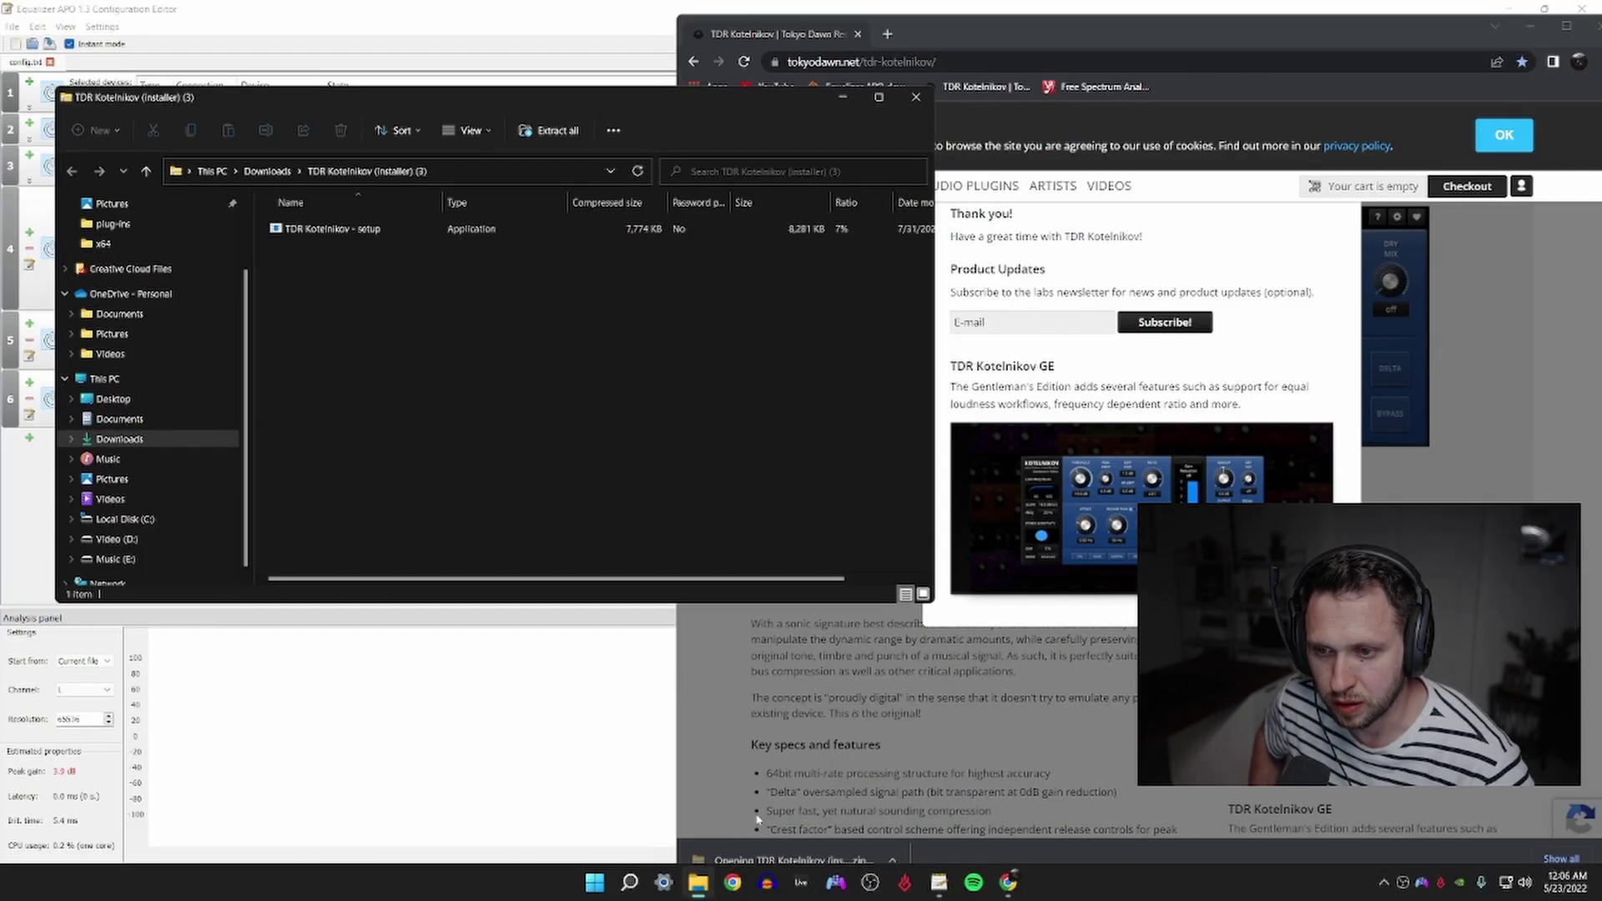
left_click(325, 229)
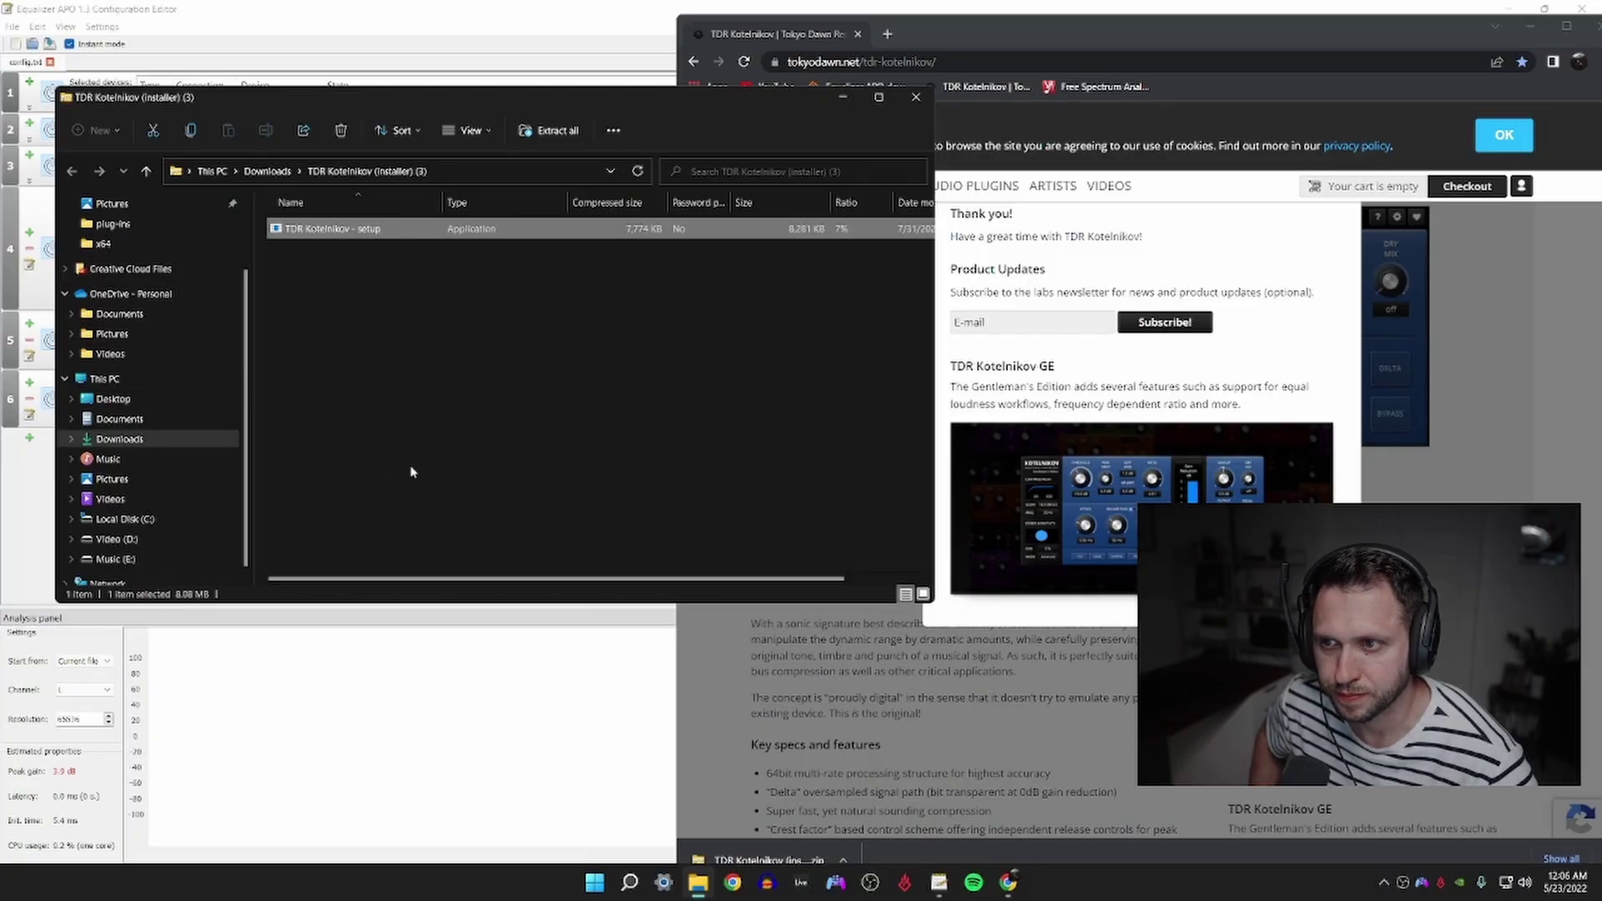
key("Return")
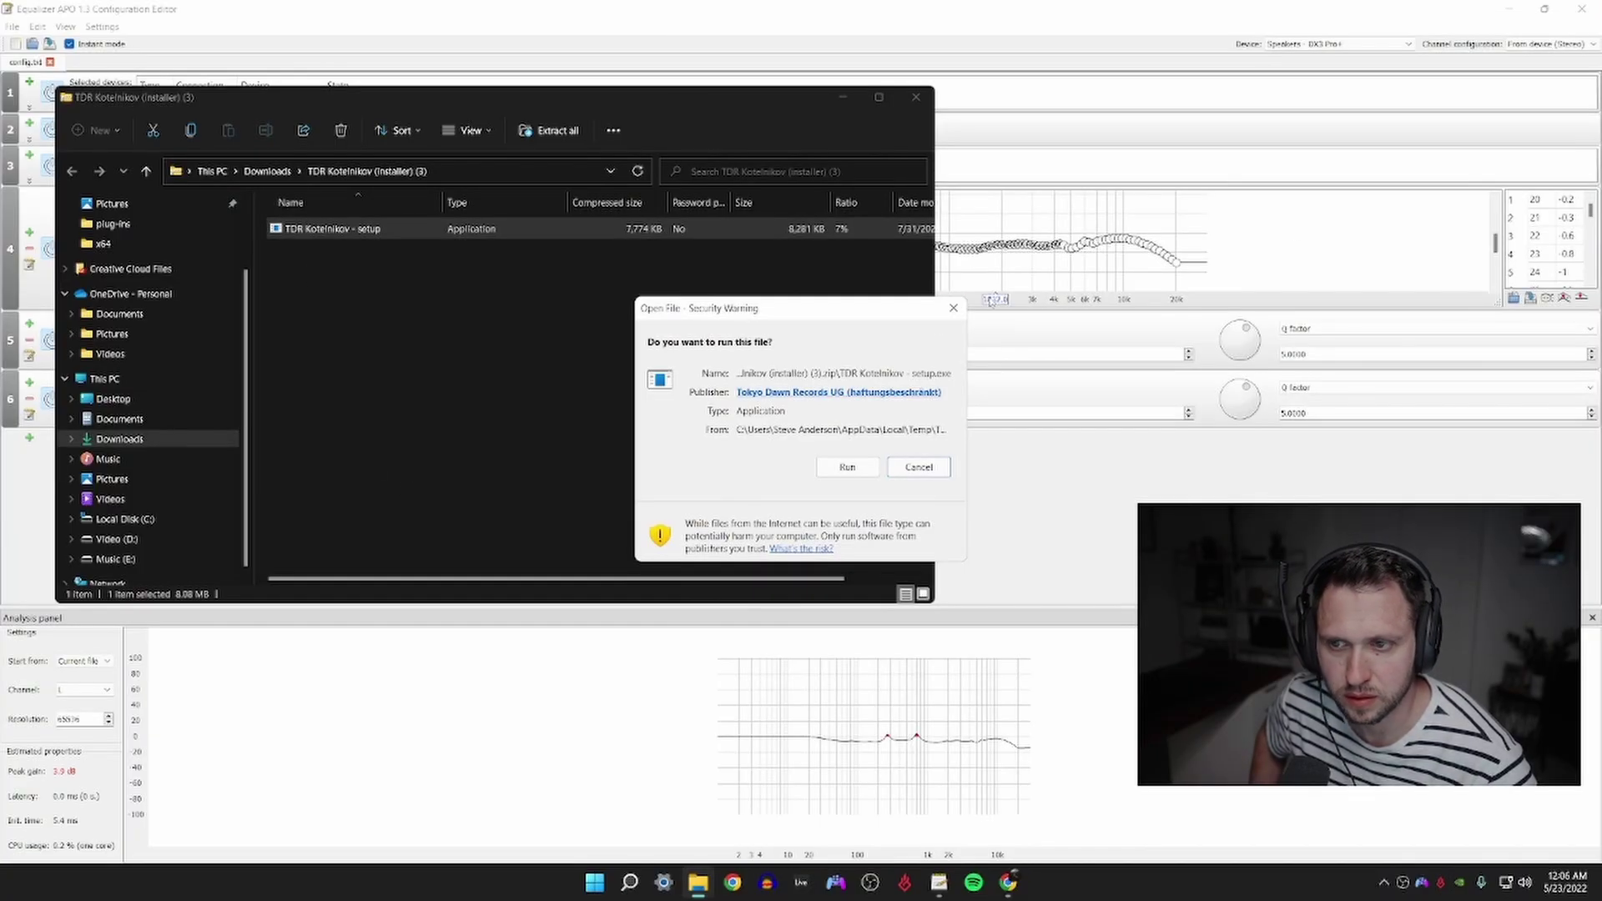
- Run the Kotelnikov setup past the licence, untick 32-bit VST2, then cancel and exit setup
left_click(855, 468)
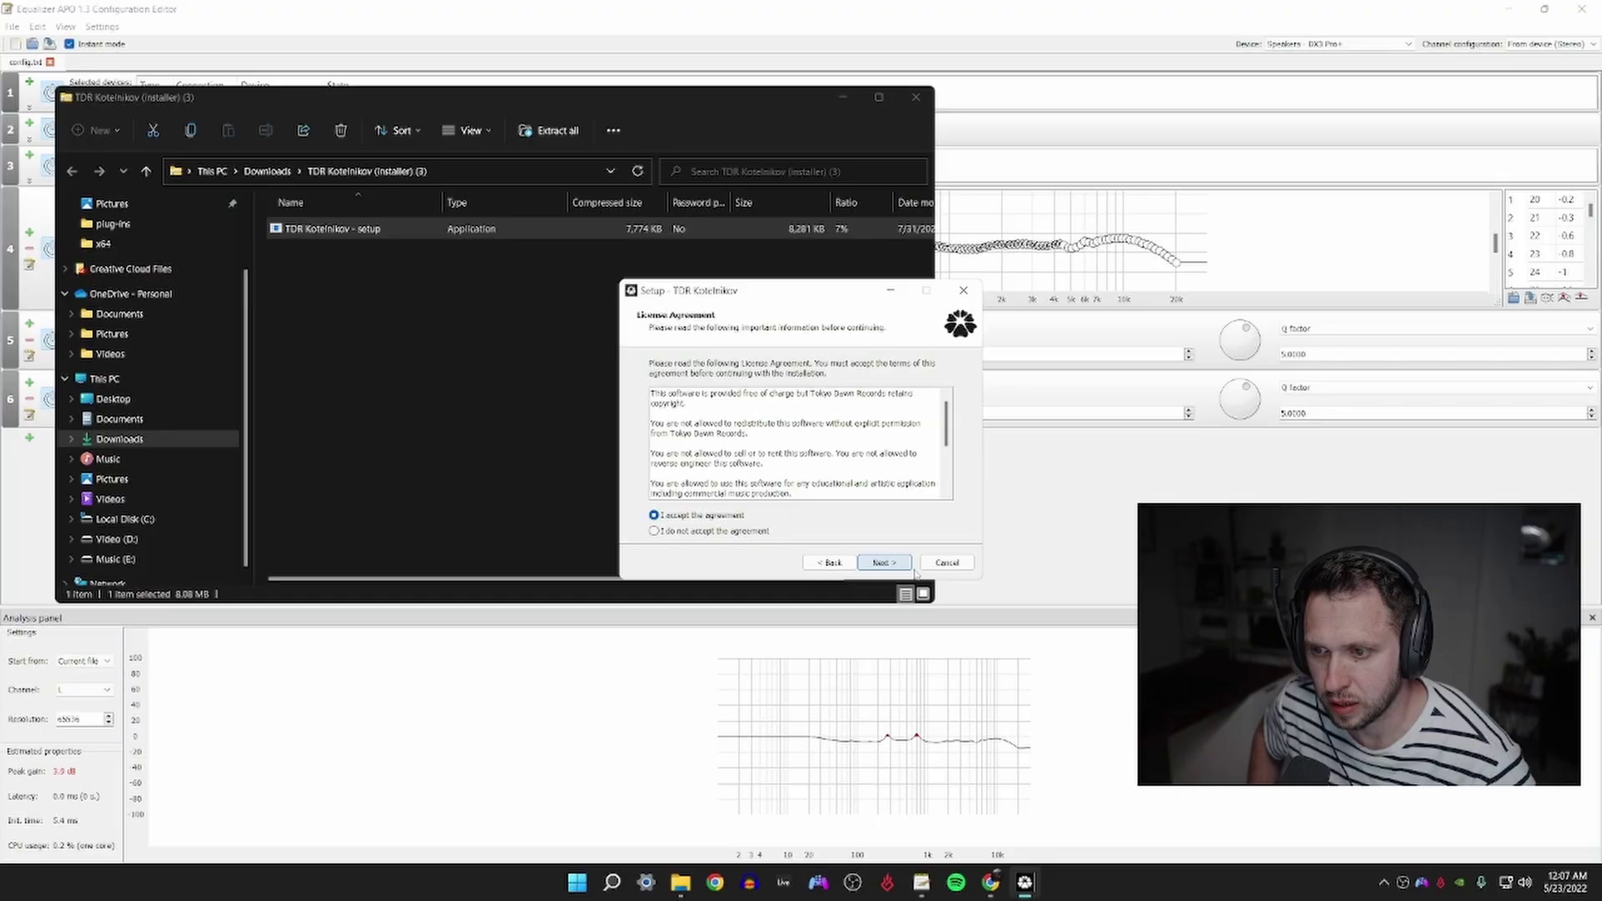
left_click(900, 563)
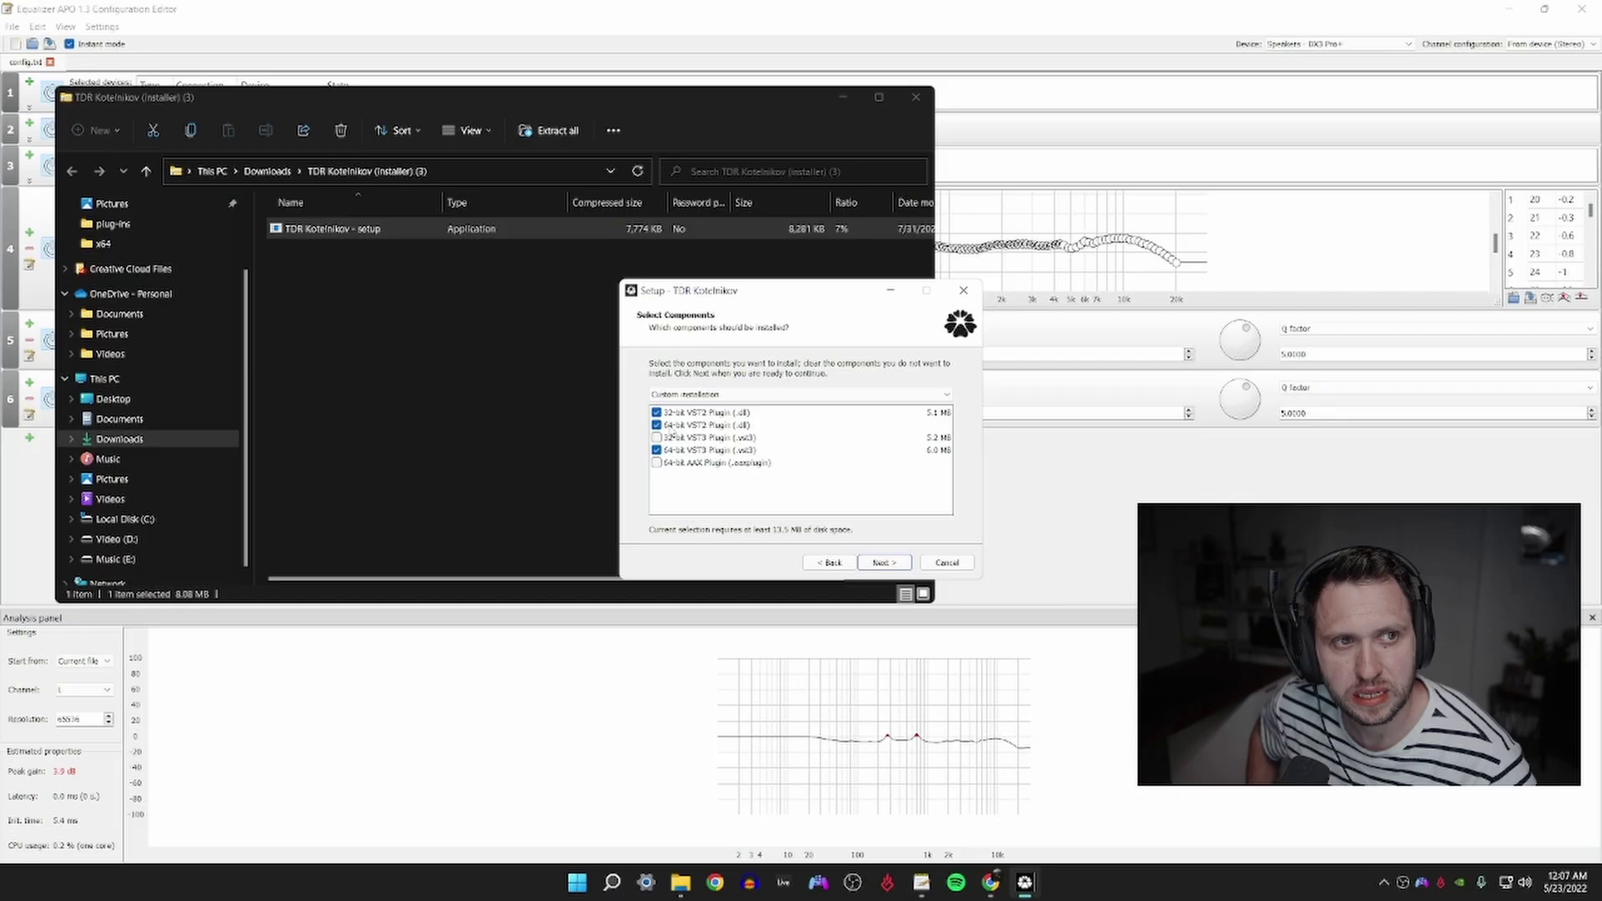
left_click(916, 97)
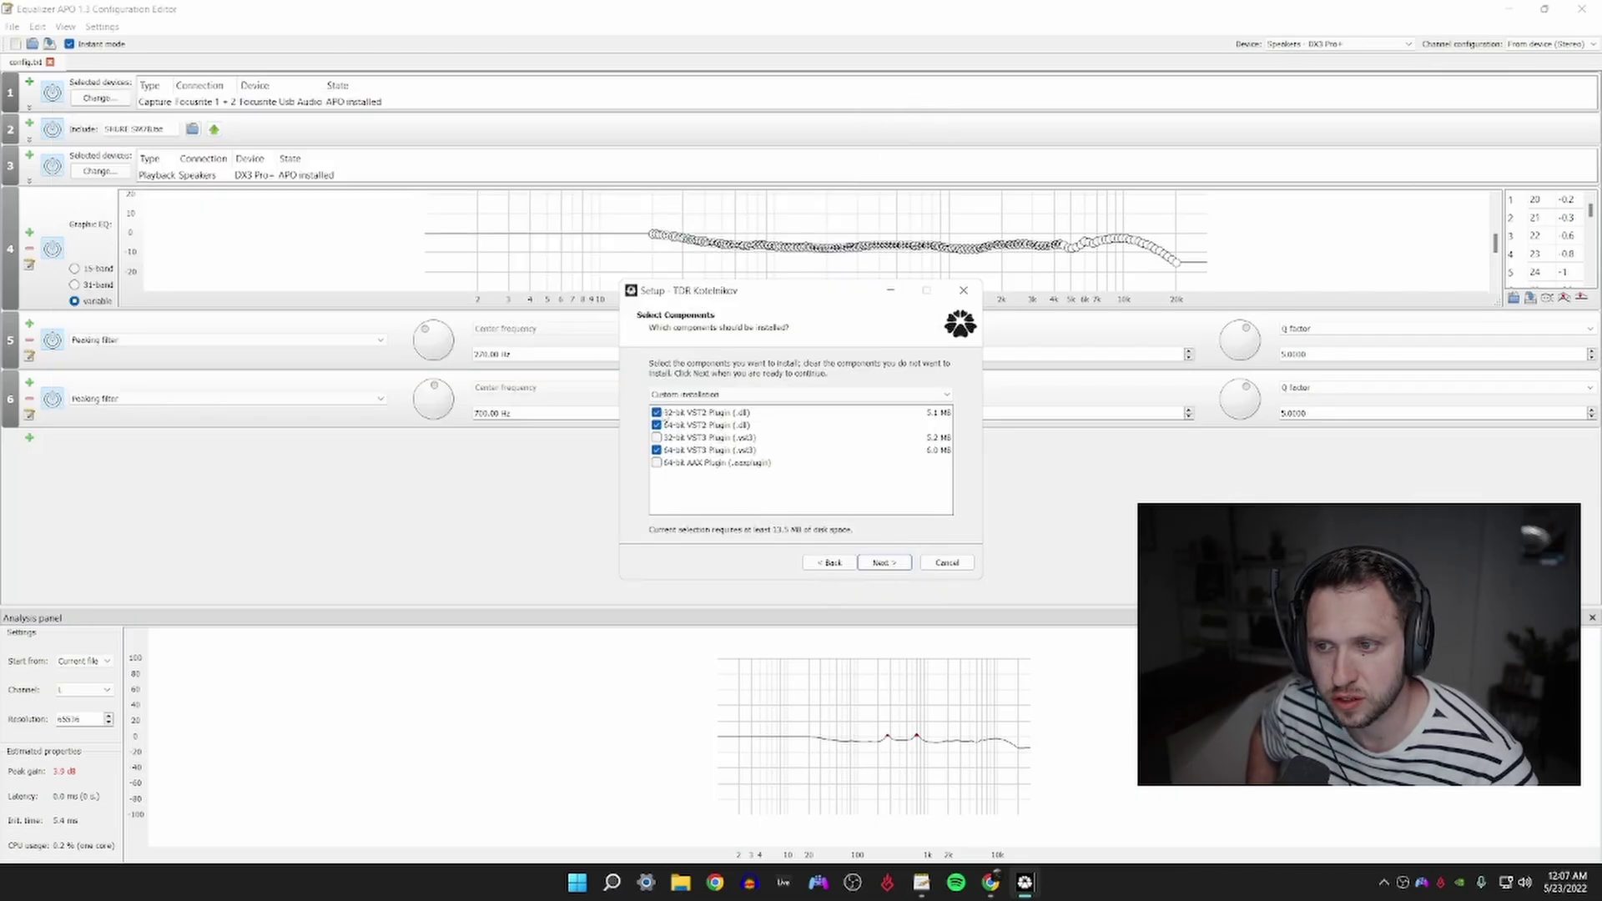
left_click(657, 412)
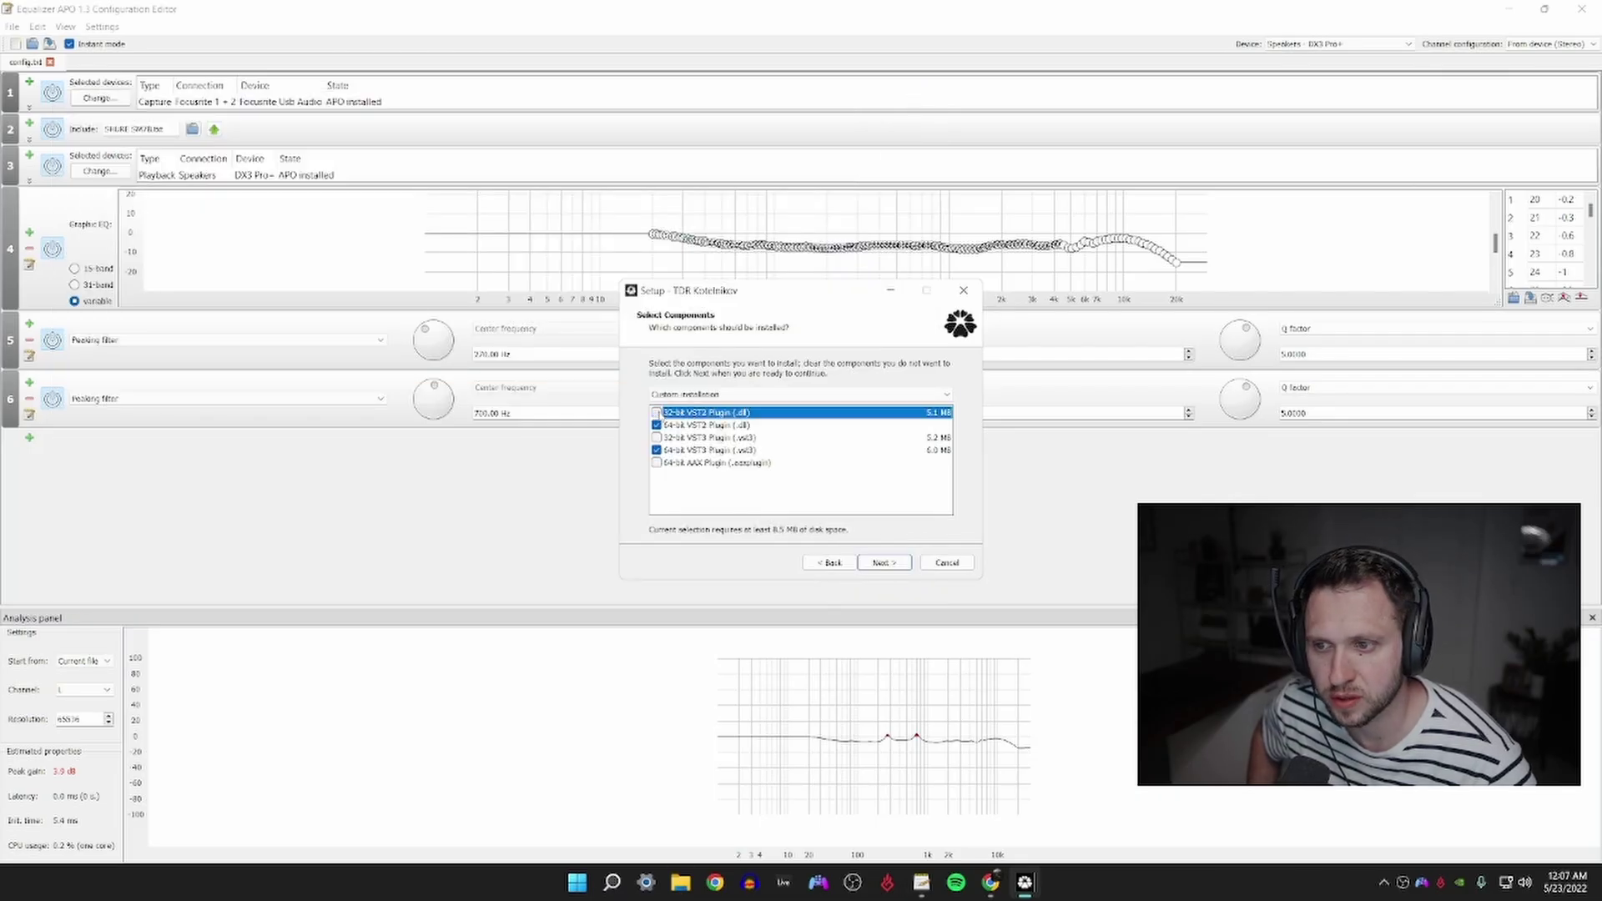
left_click(959, 566)
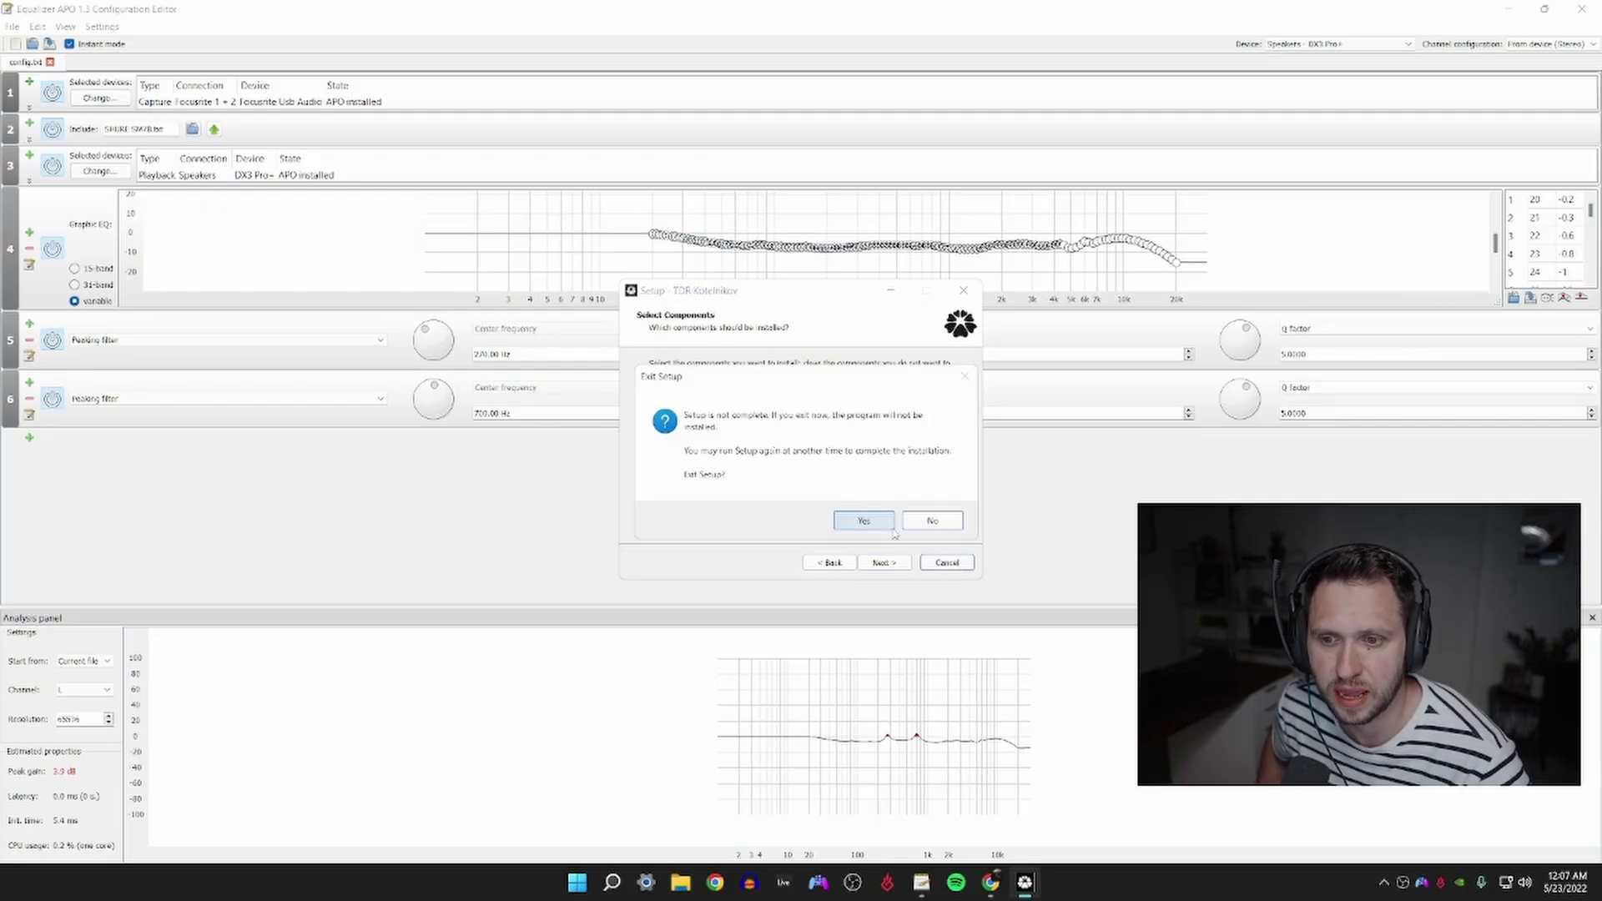
left_click(862, 528)
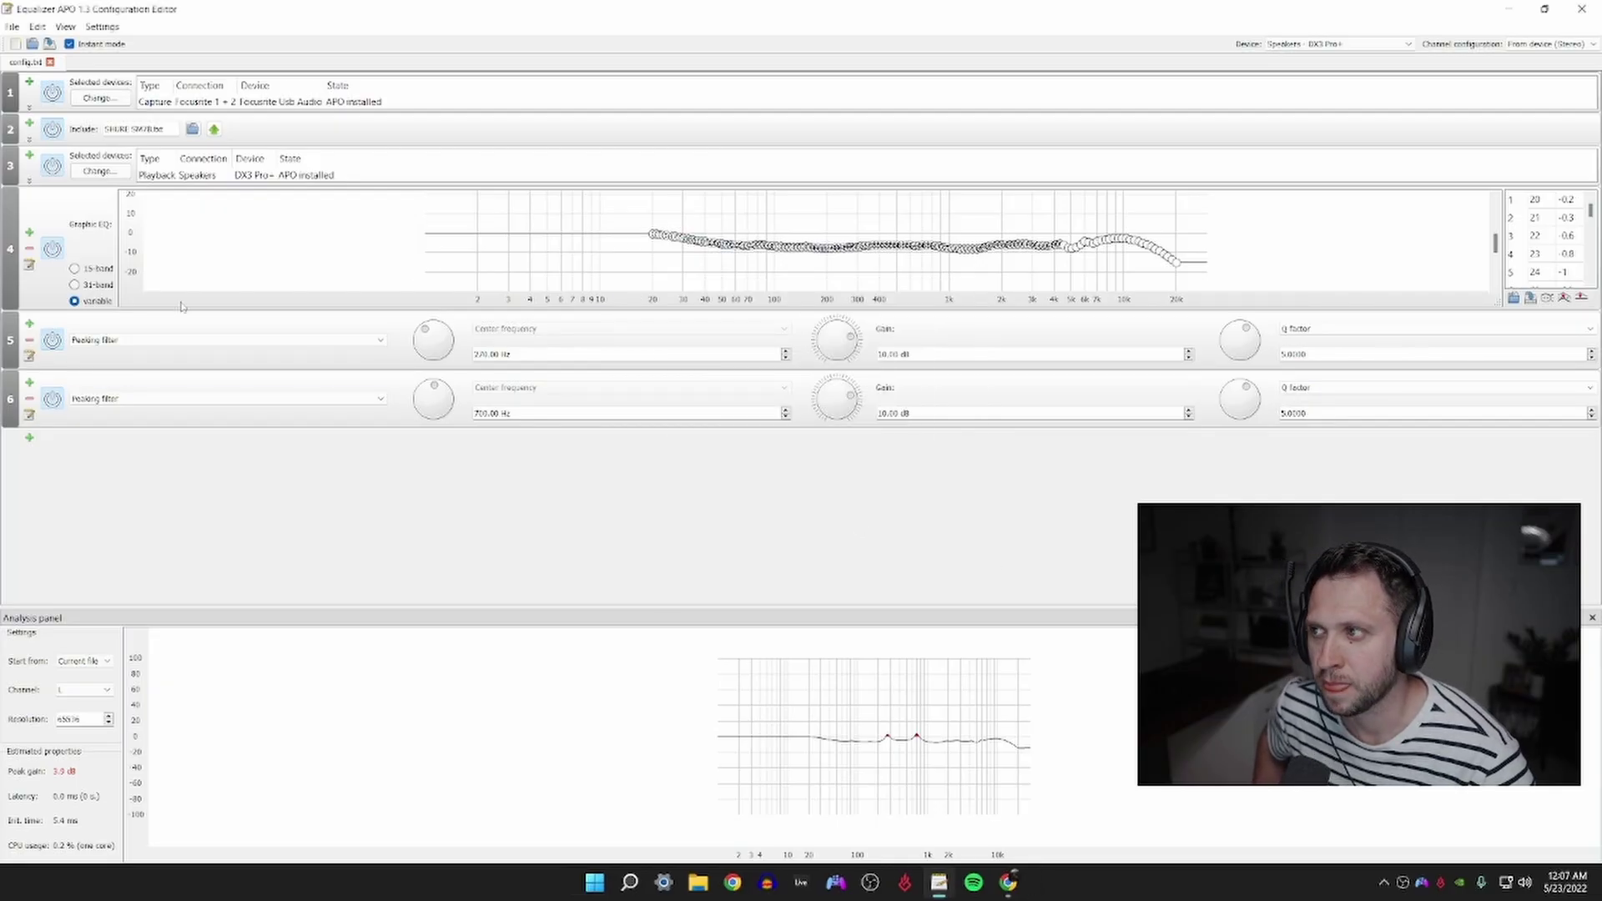
- Add a VST plugin filter to the chain and switch it to embedded mode
left_click(29, 439)
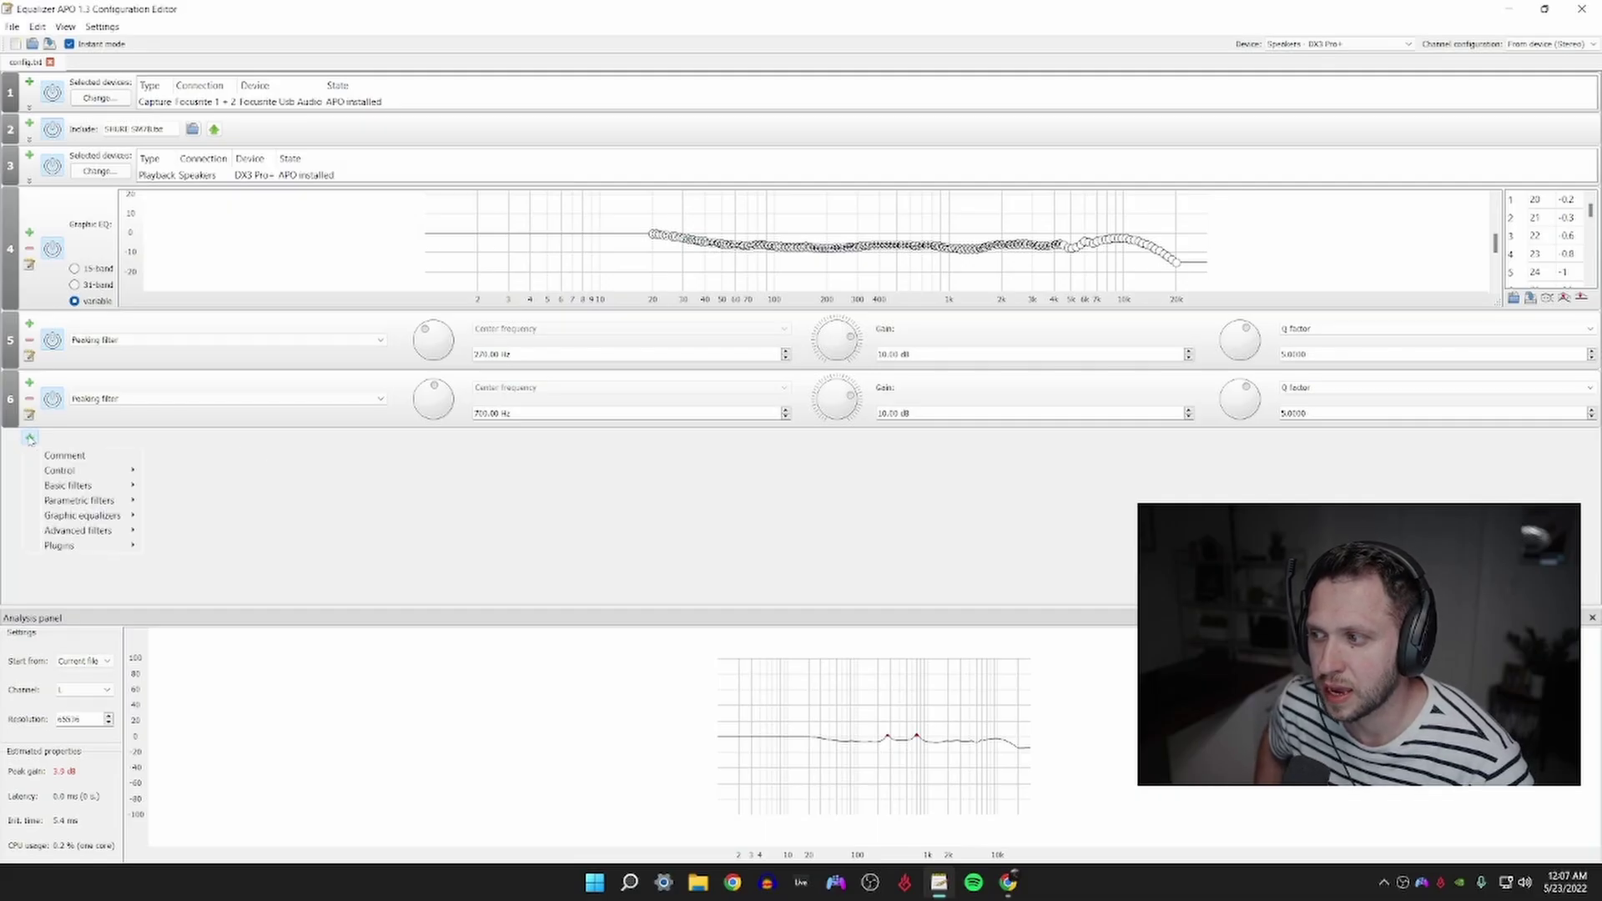
mouse_move(77, 549)
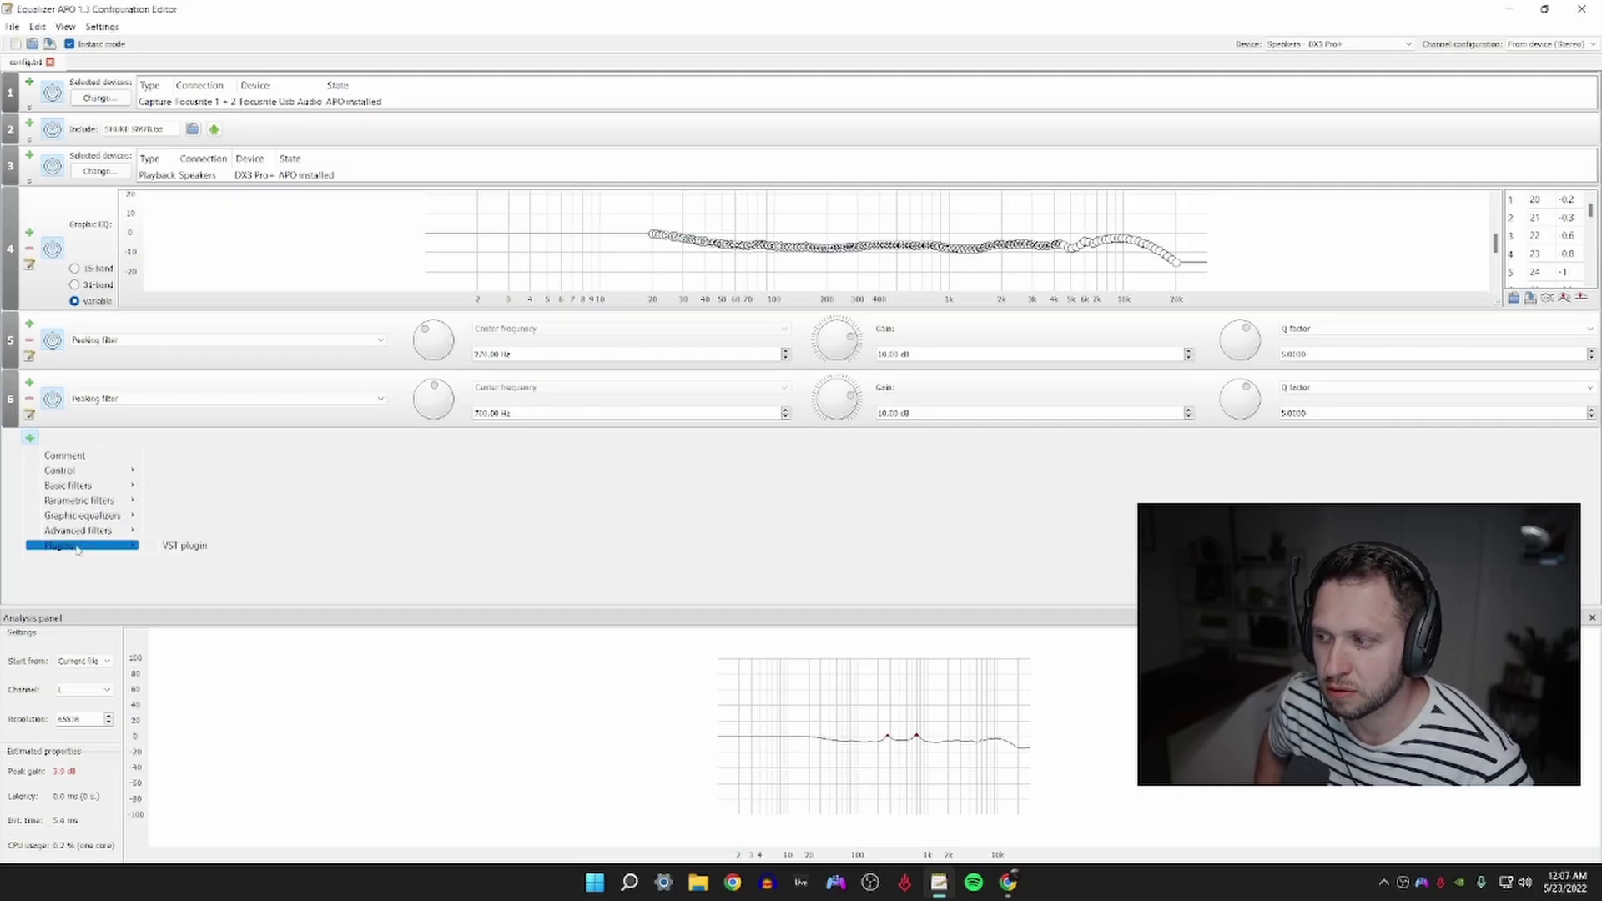
left_click(167, 548)
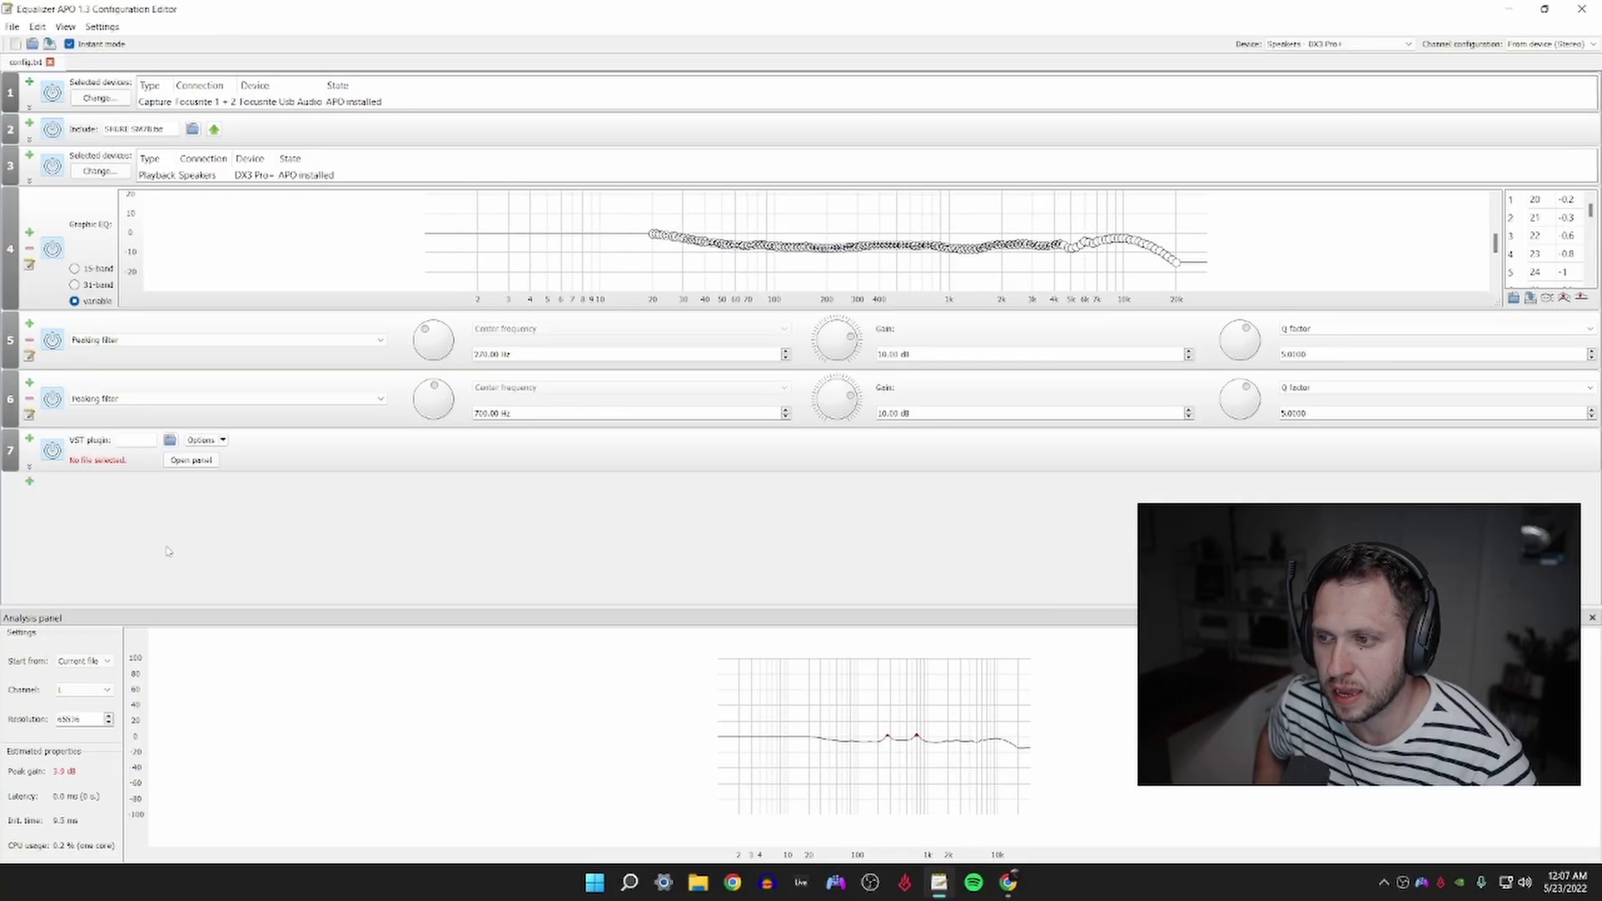
left_click(223, 440)
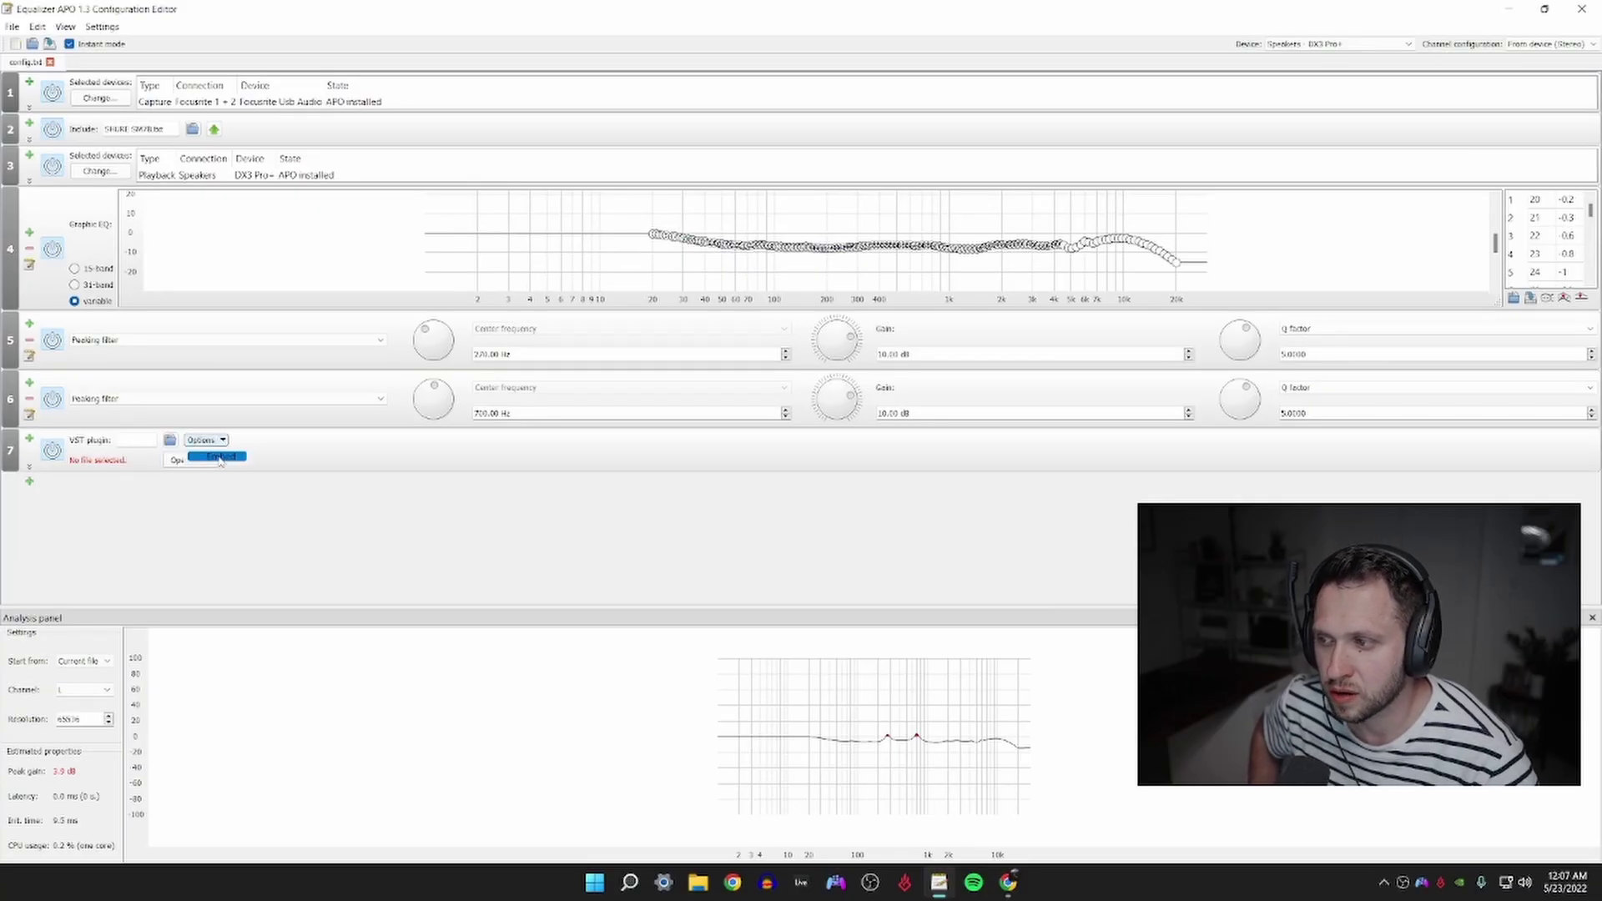
left_click(219, 458)
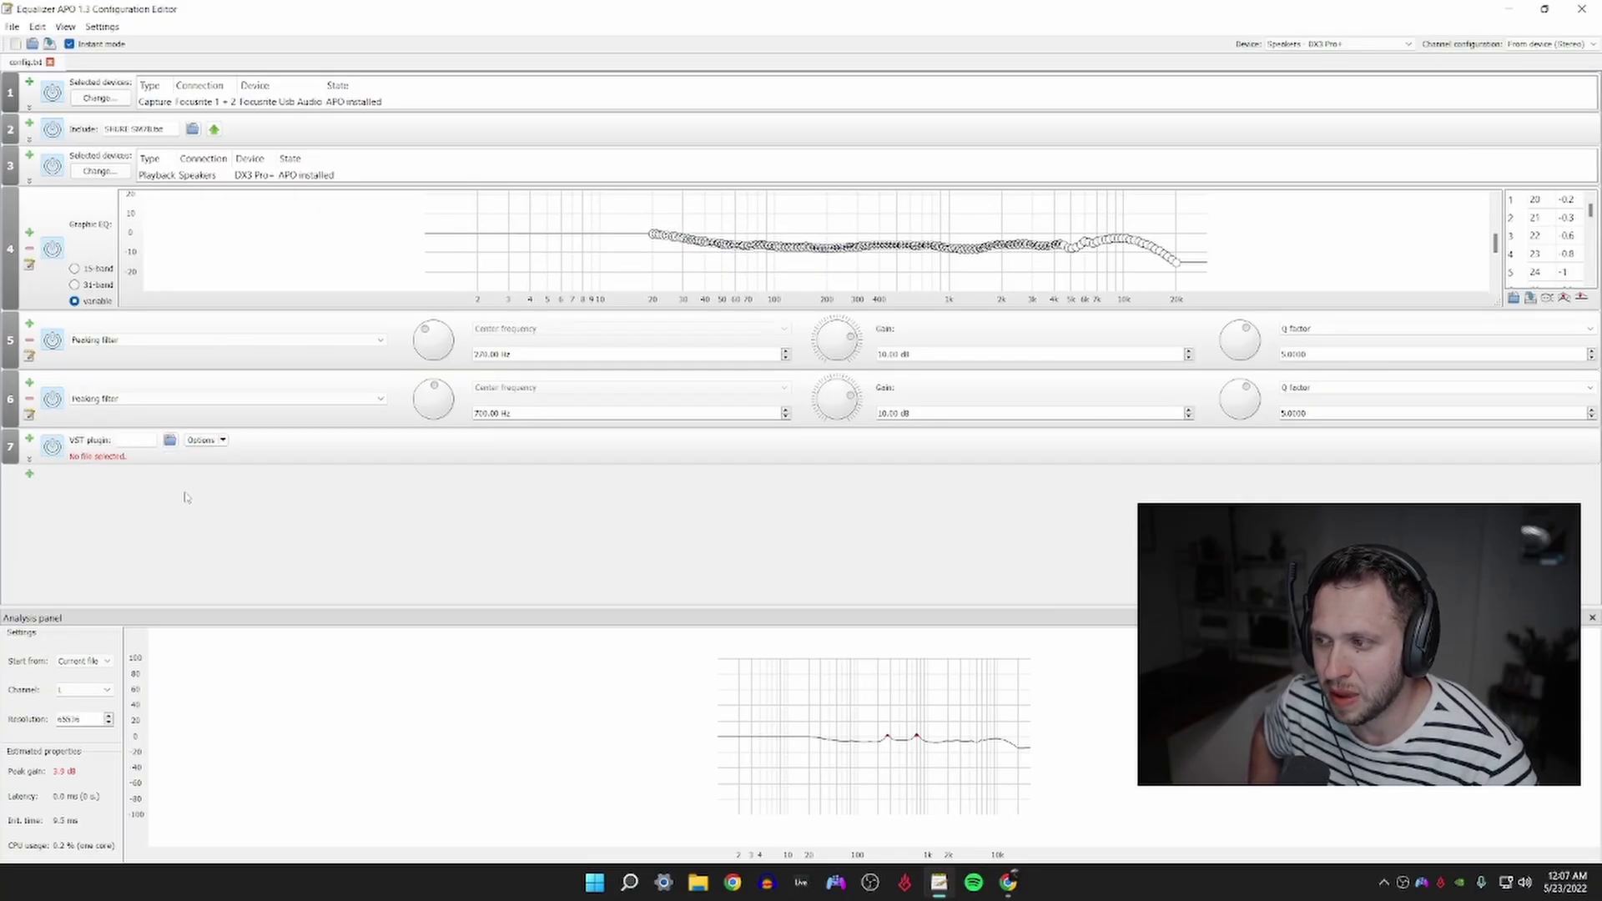
- Browse to C:\Program Files\Steinberg\VstPlugins and choose TDR Kotelnikov.dll
left_click(169, 440)
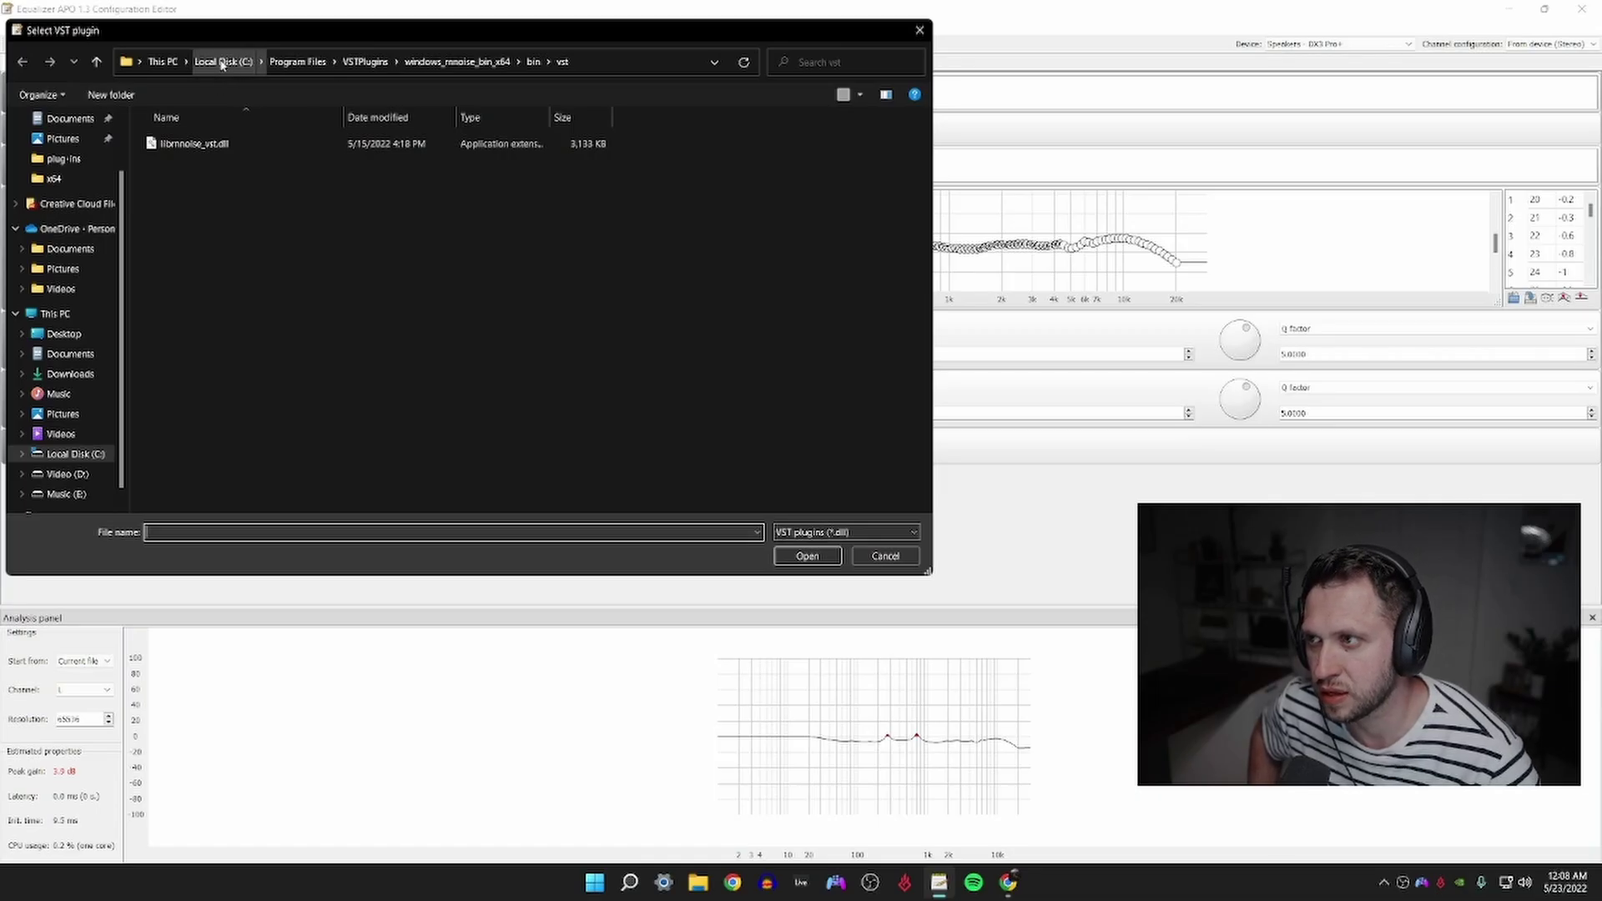
left_click(292, 62)
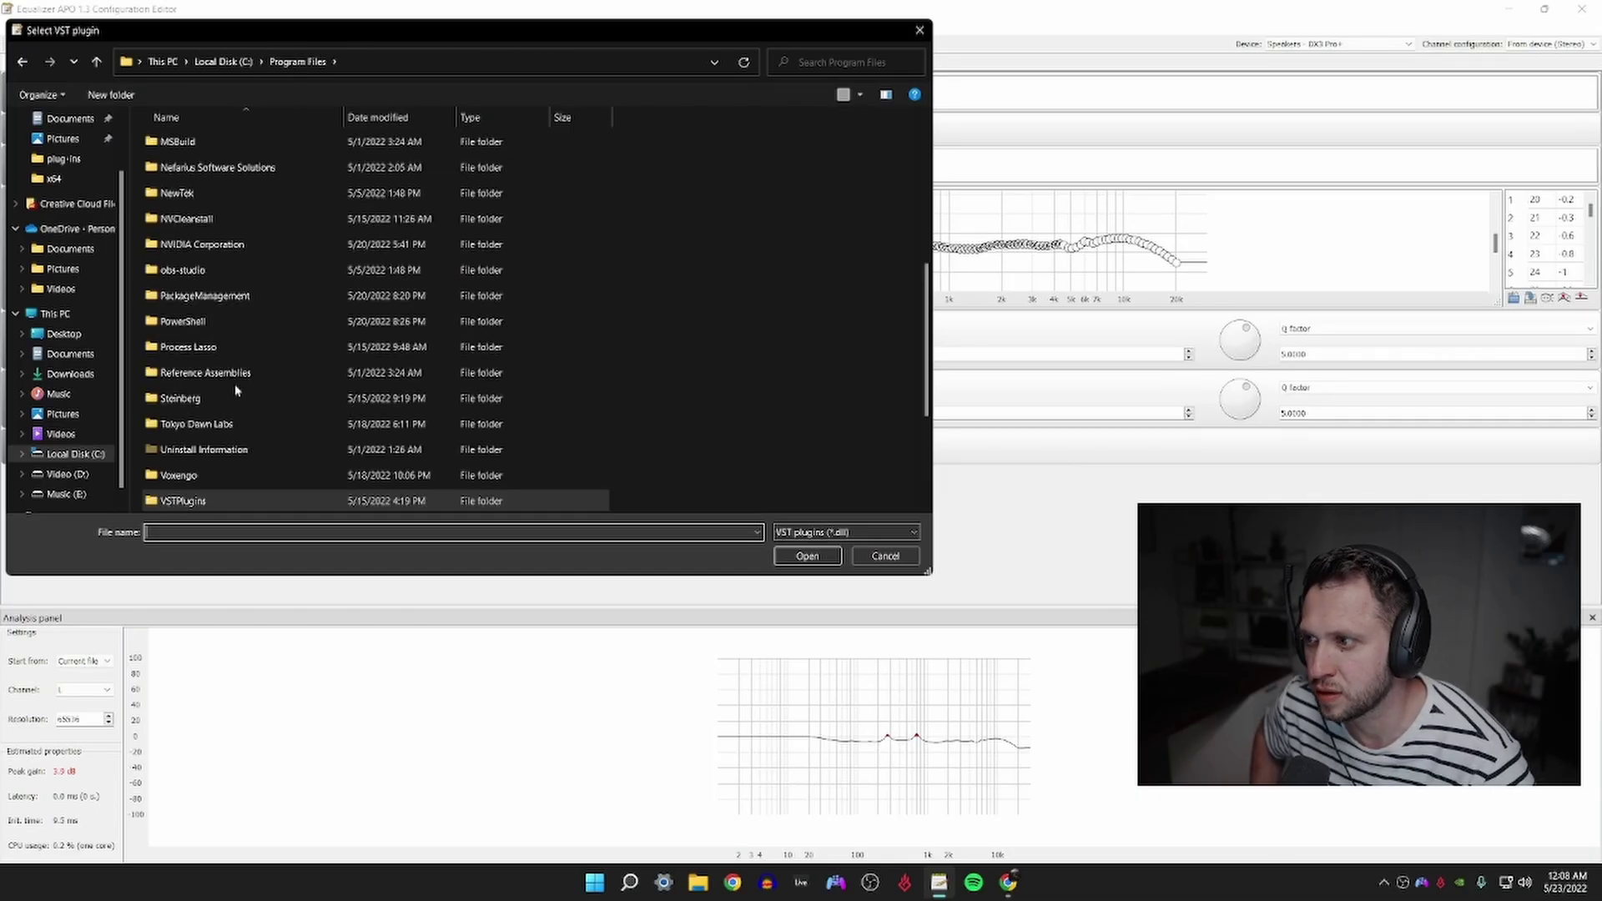
double_click(192, 398)
left_click(177, 146)
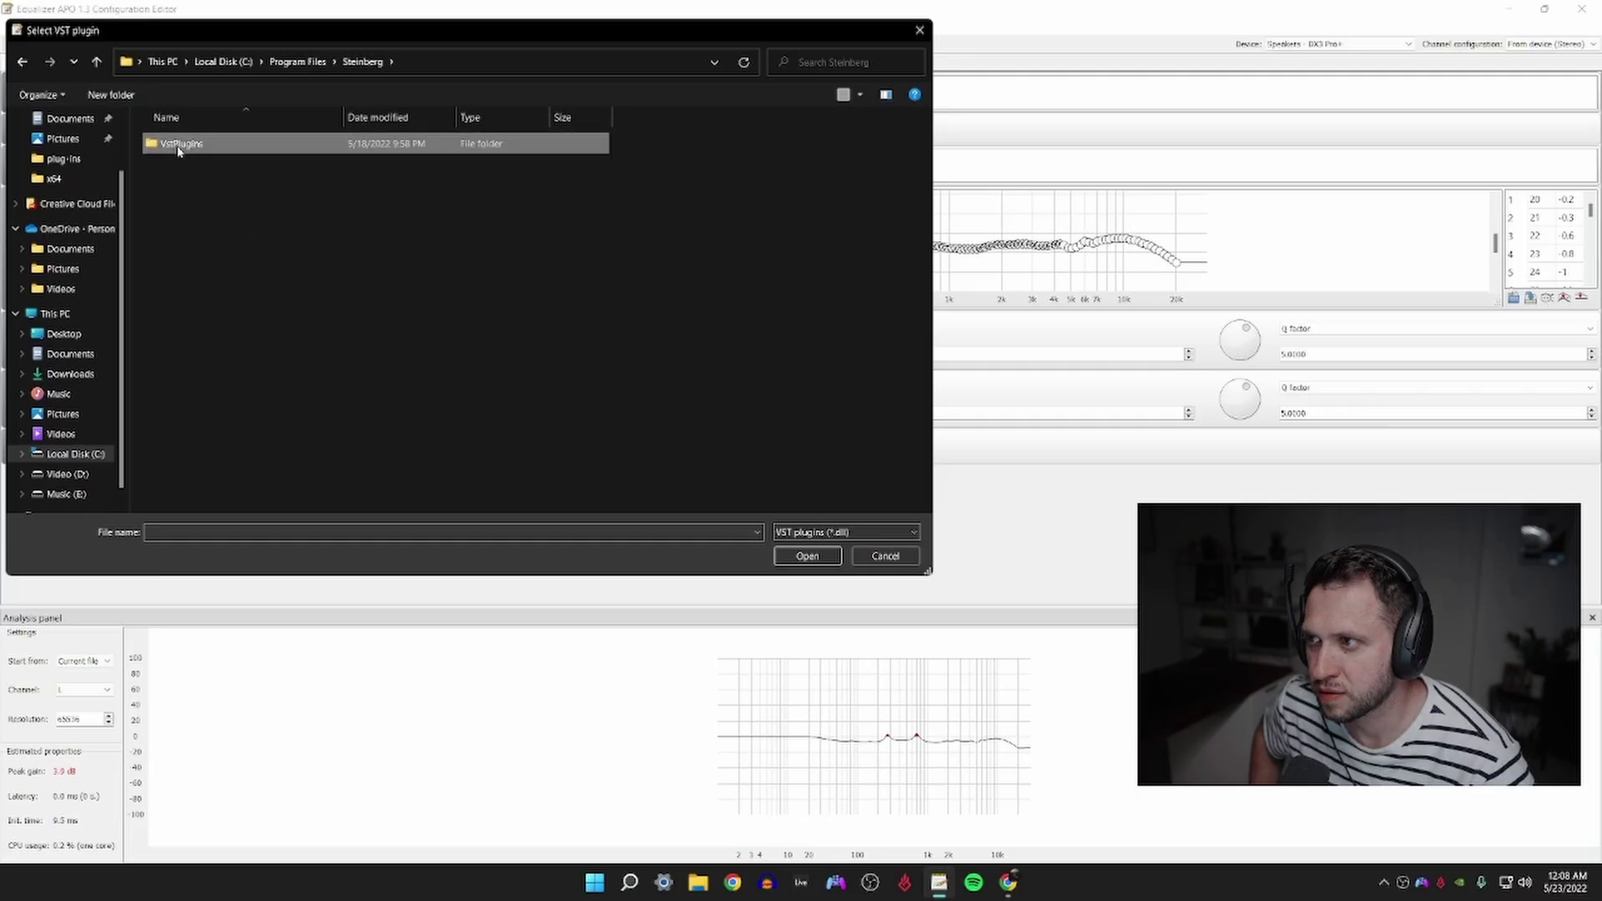
double_click(178, 147)
scroll(209, 284, "down", 5)
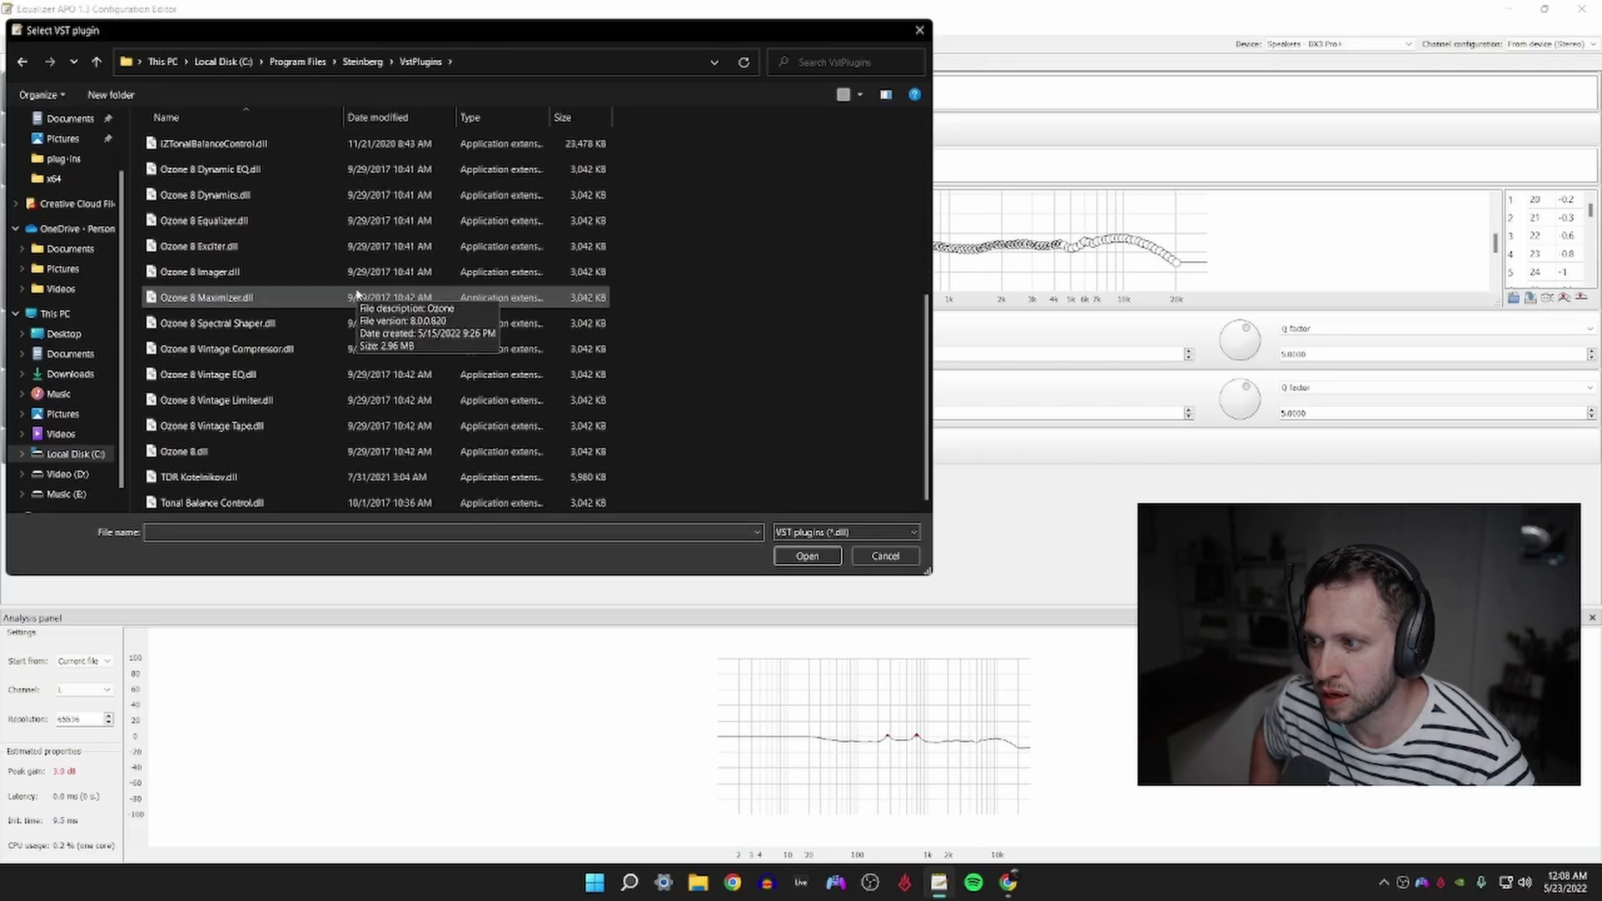
left_click(253, 476)
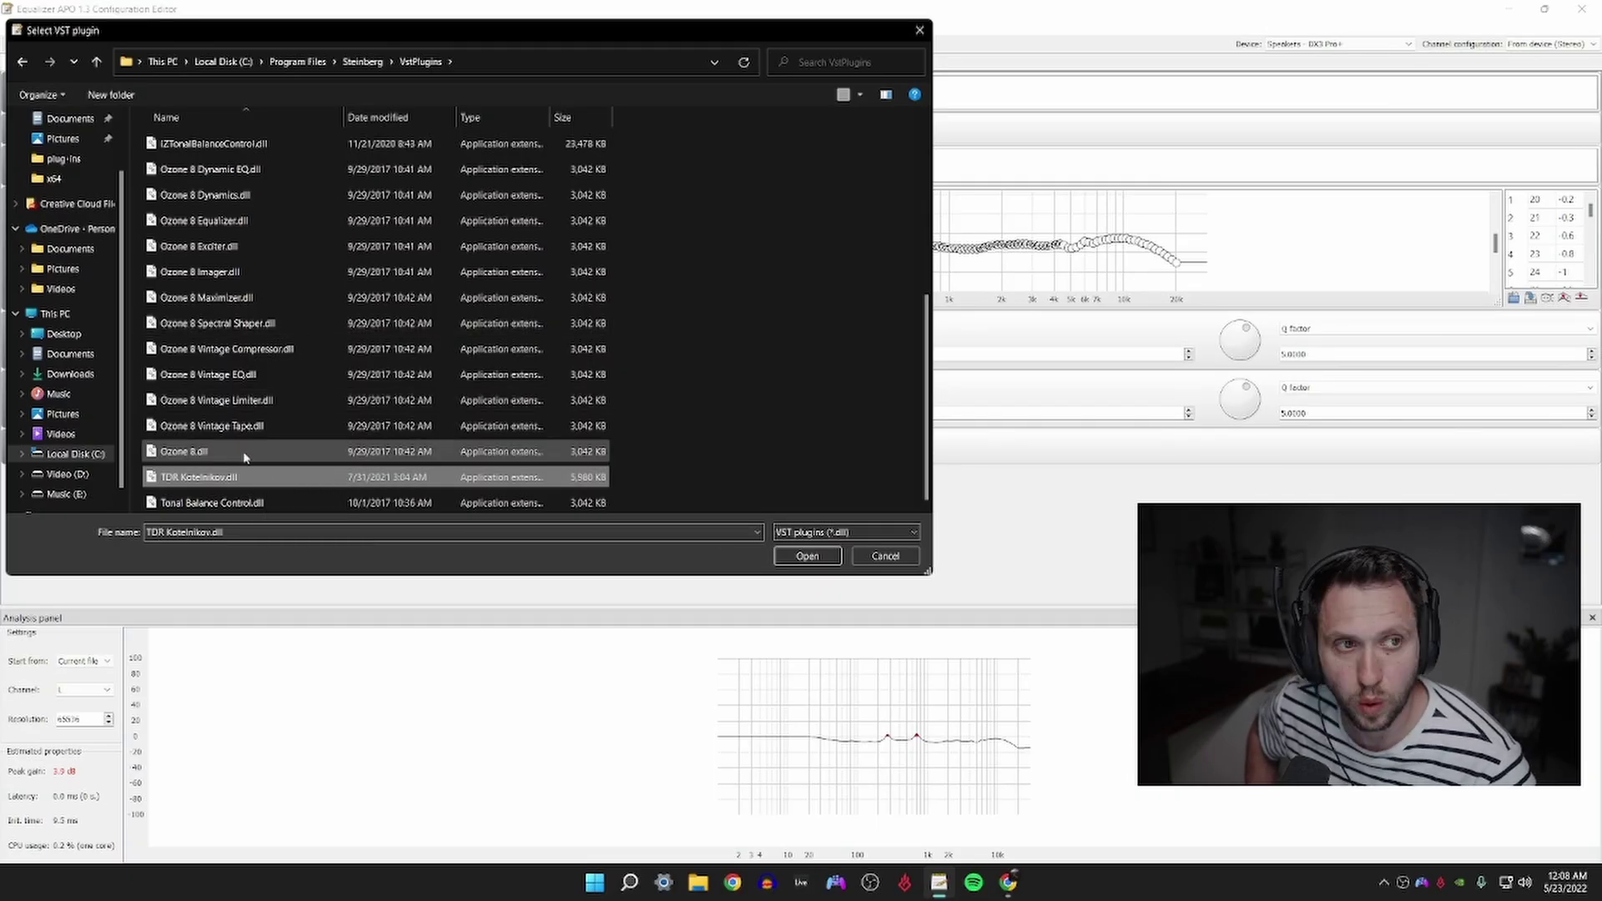
double_click(233, 476)
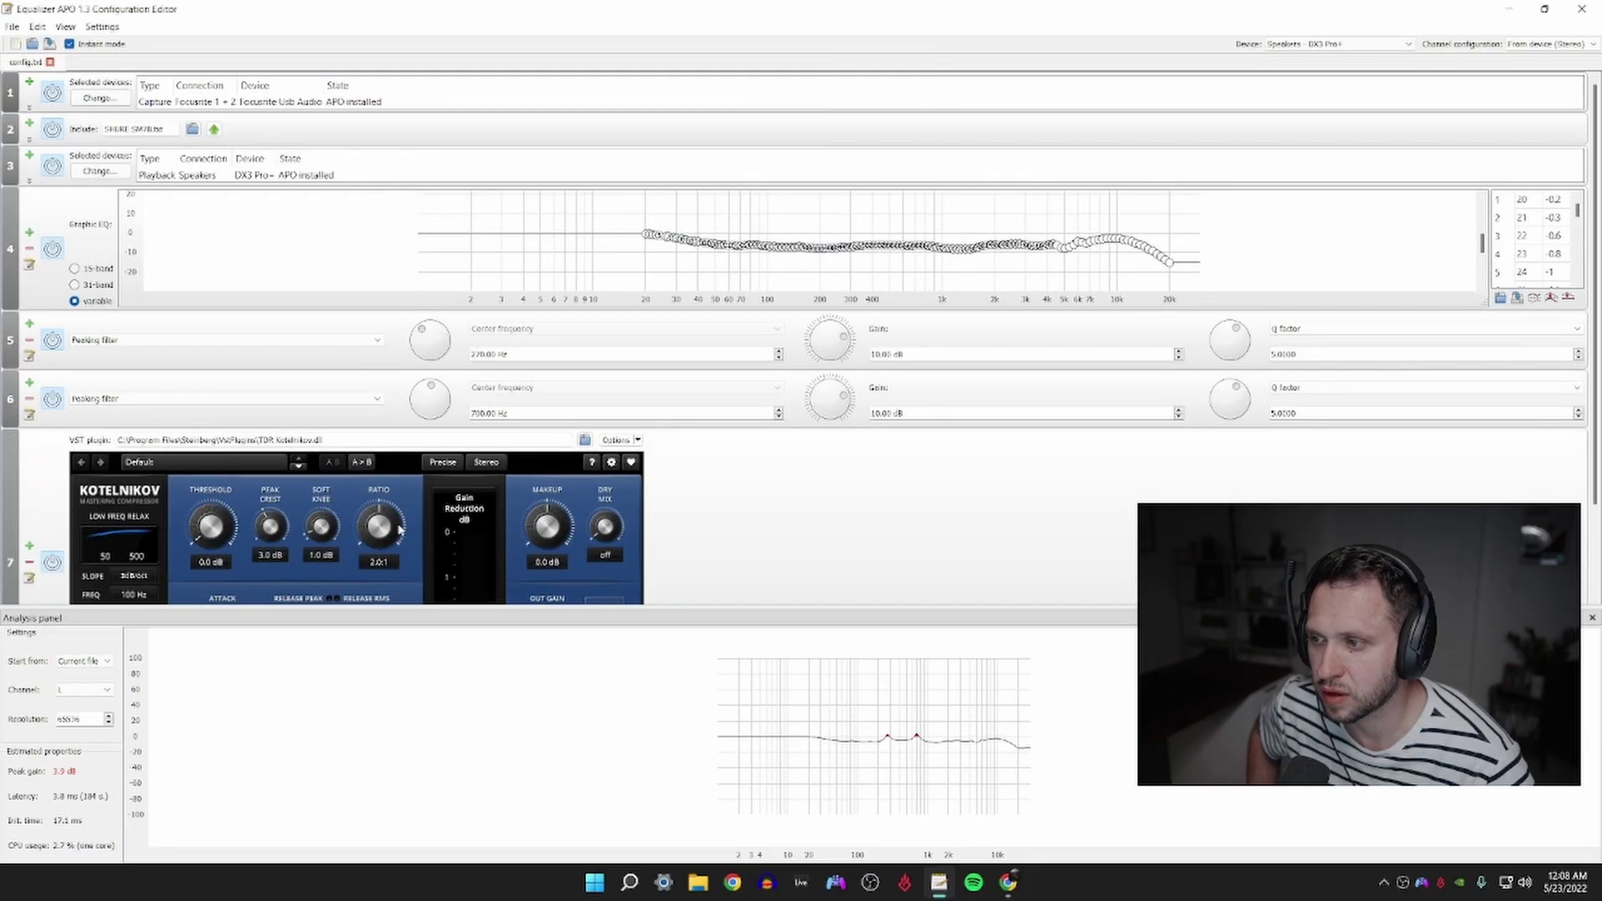
scroll(807, 554, "down", 2)
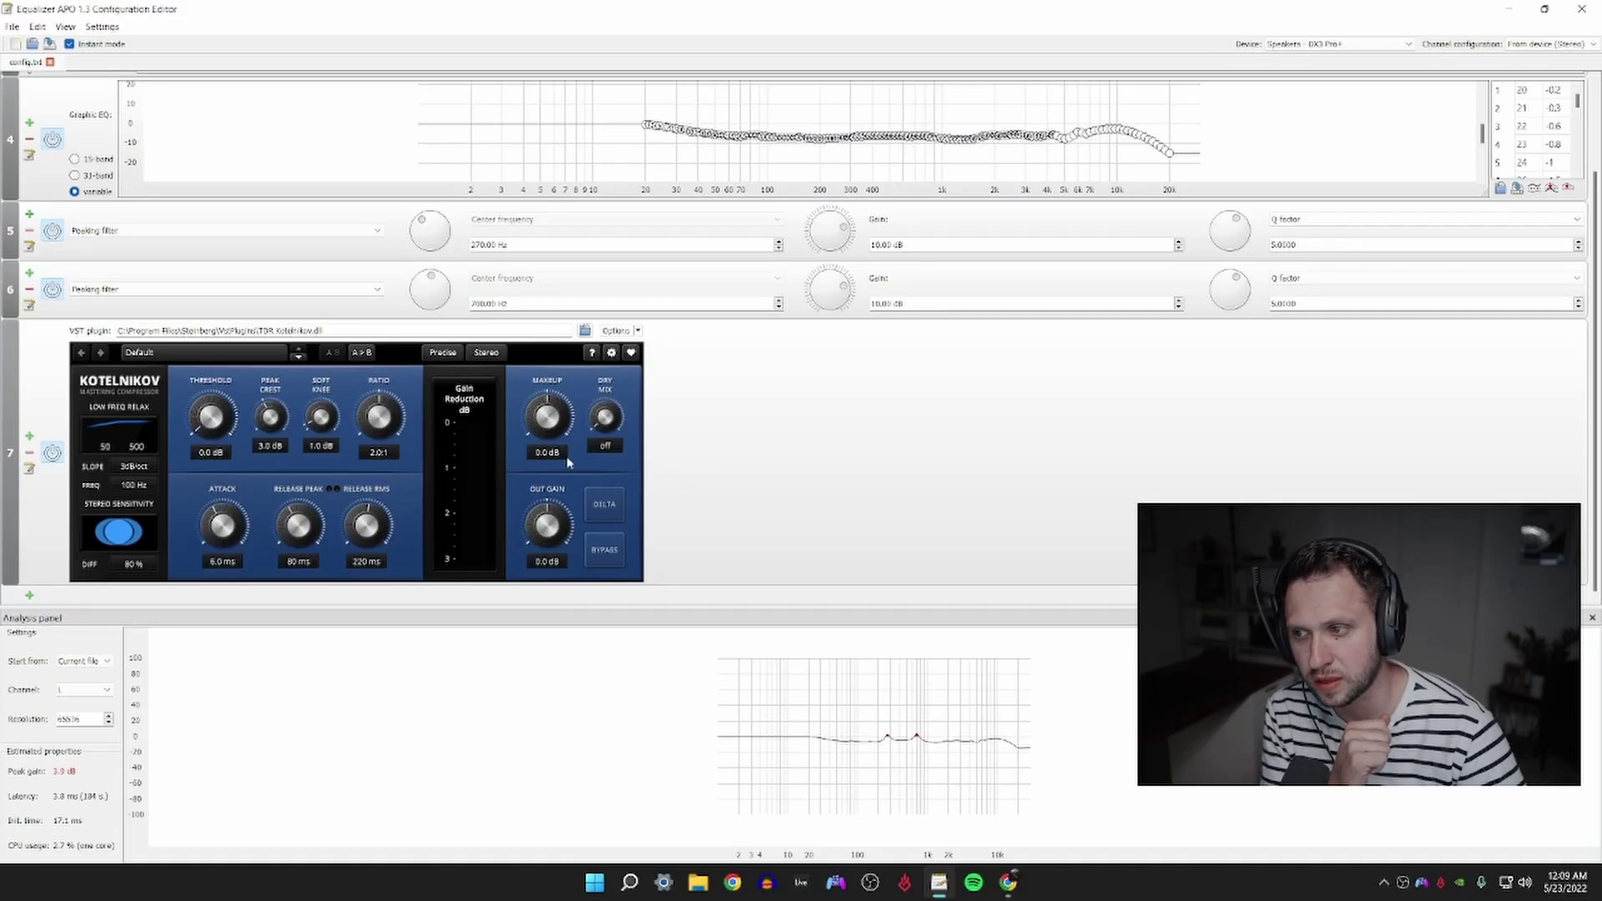
- Set the Kotelnikov threshold to -35 dB and the ratio to 5:1
left_click(208, 453)
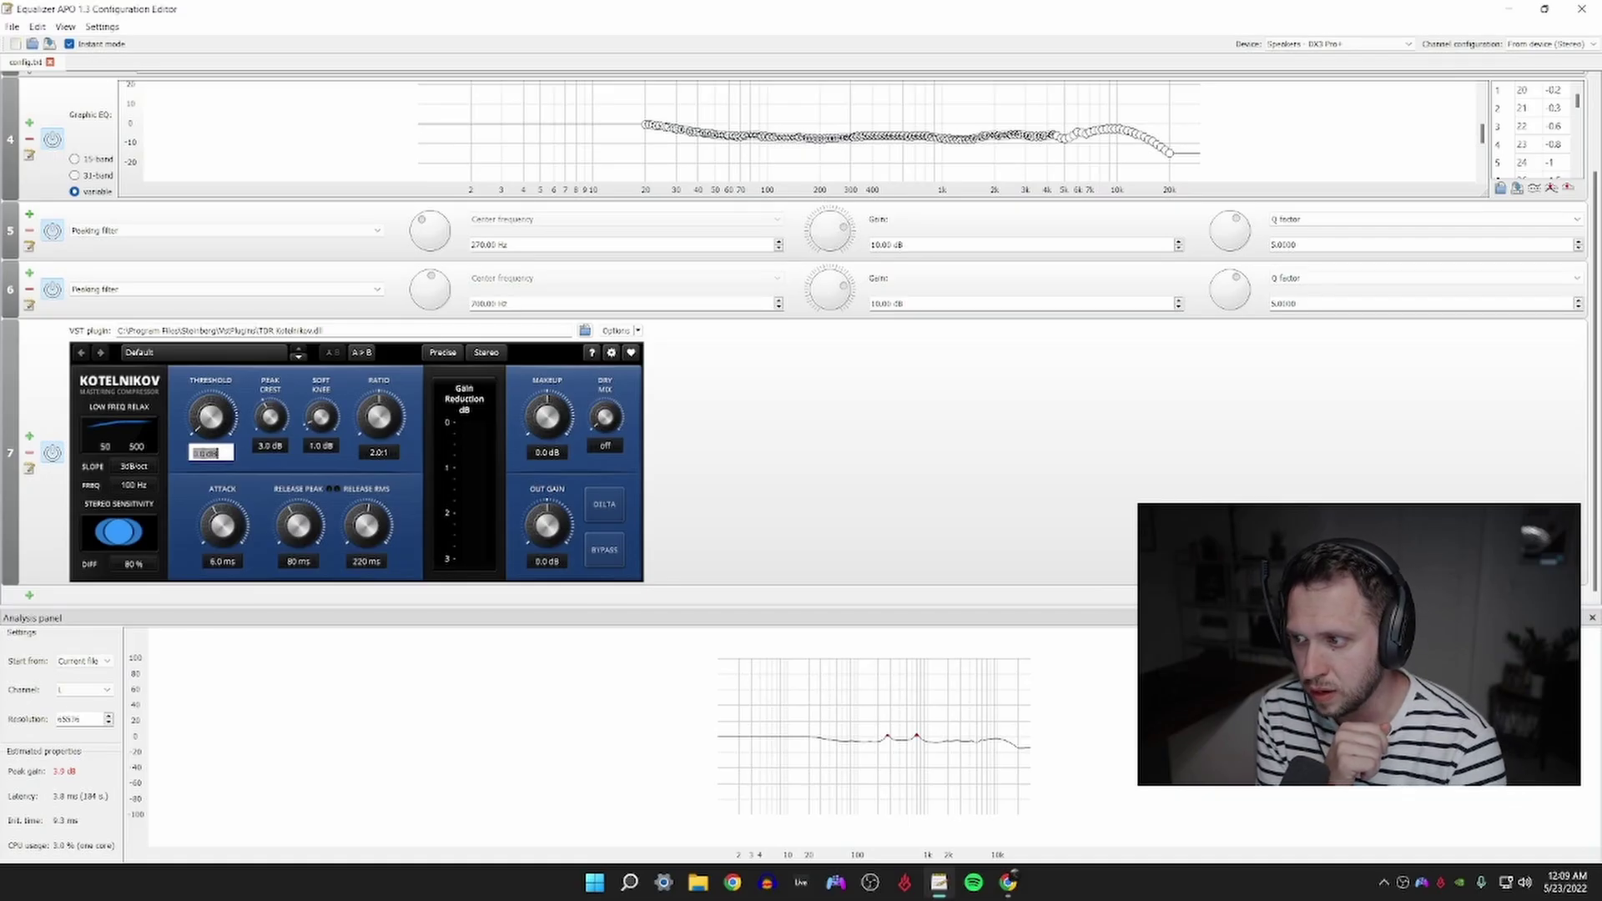
type("-35")
key("Return")
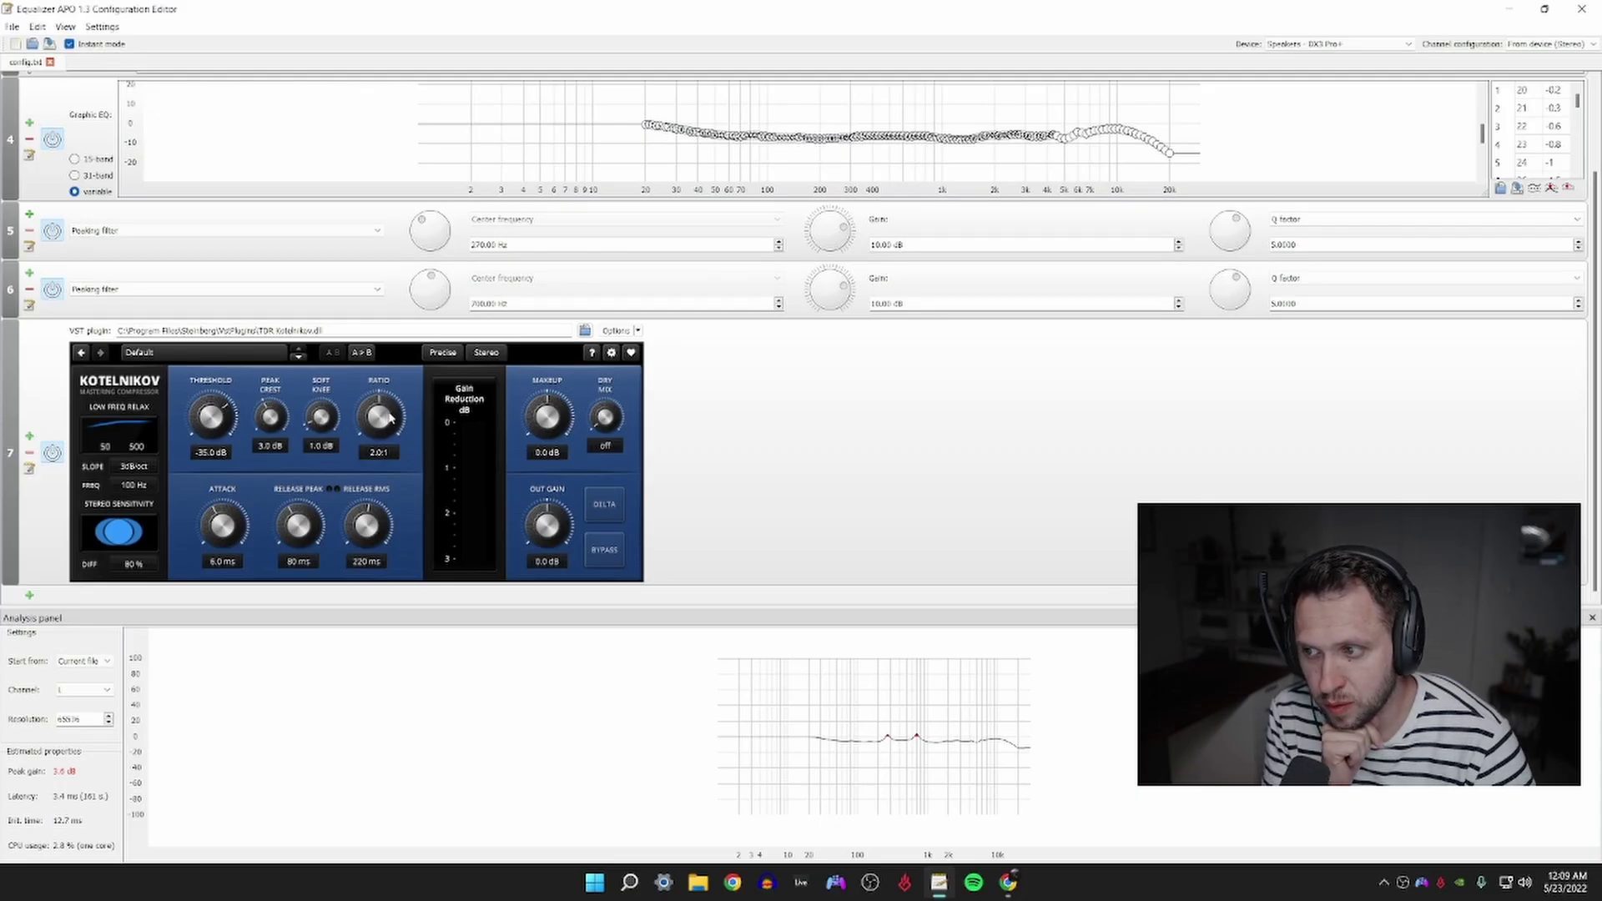
left_click_drag(378, 438, 378, 399)
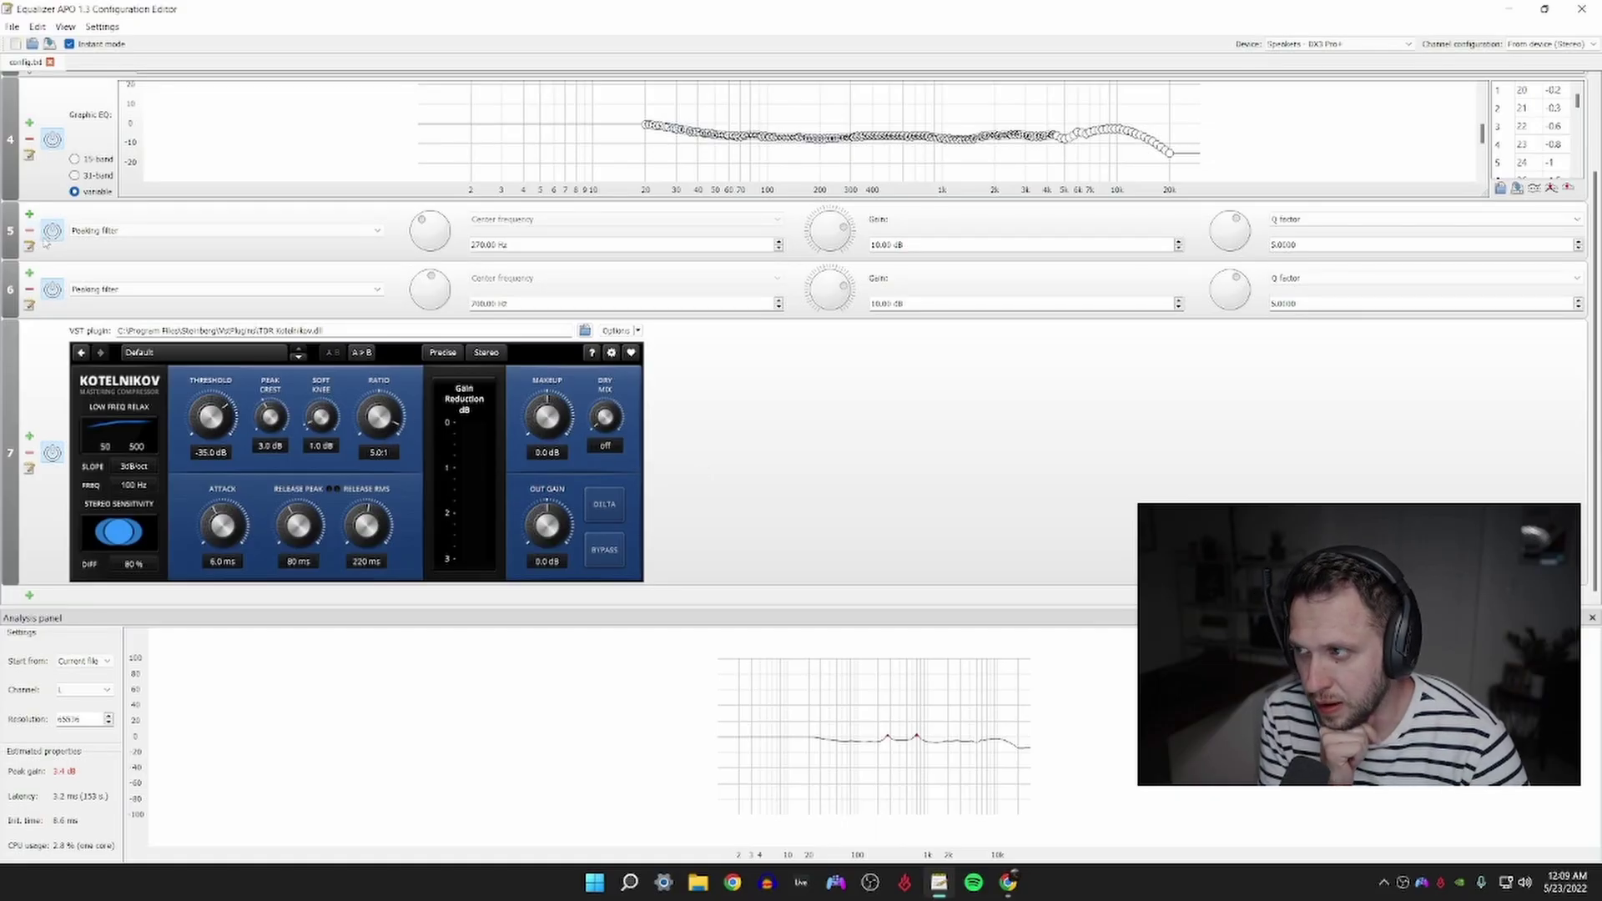
- Raise the Kotelnikov Makeup gain to 8.0 dB
scroll(651, 167, "up", 3)
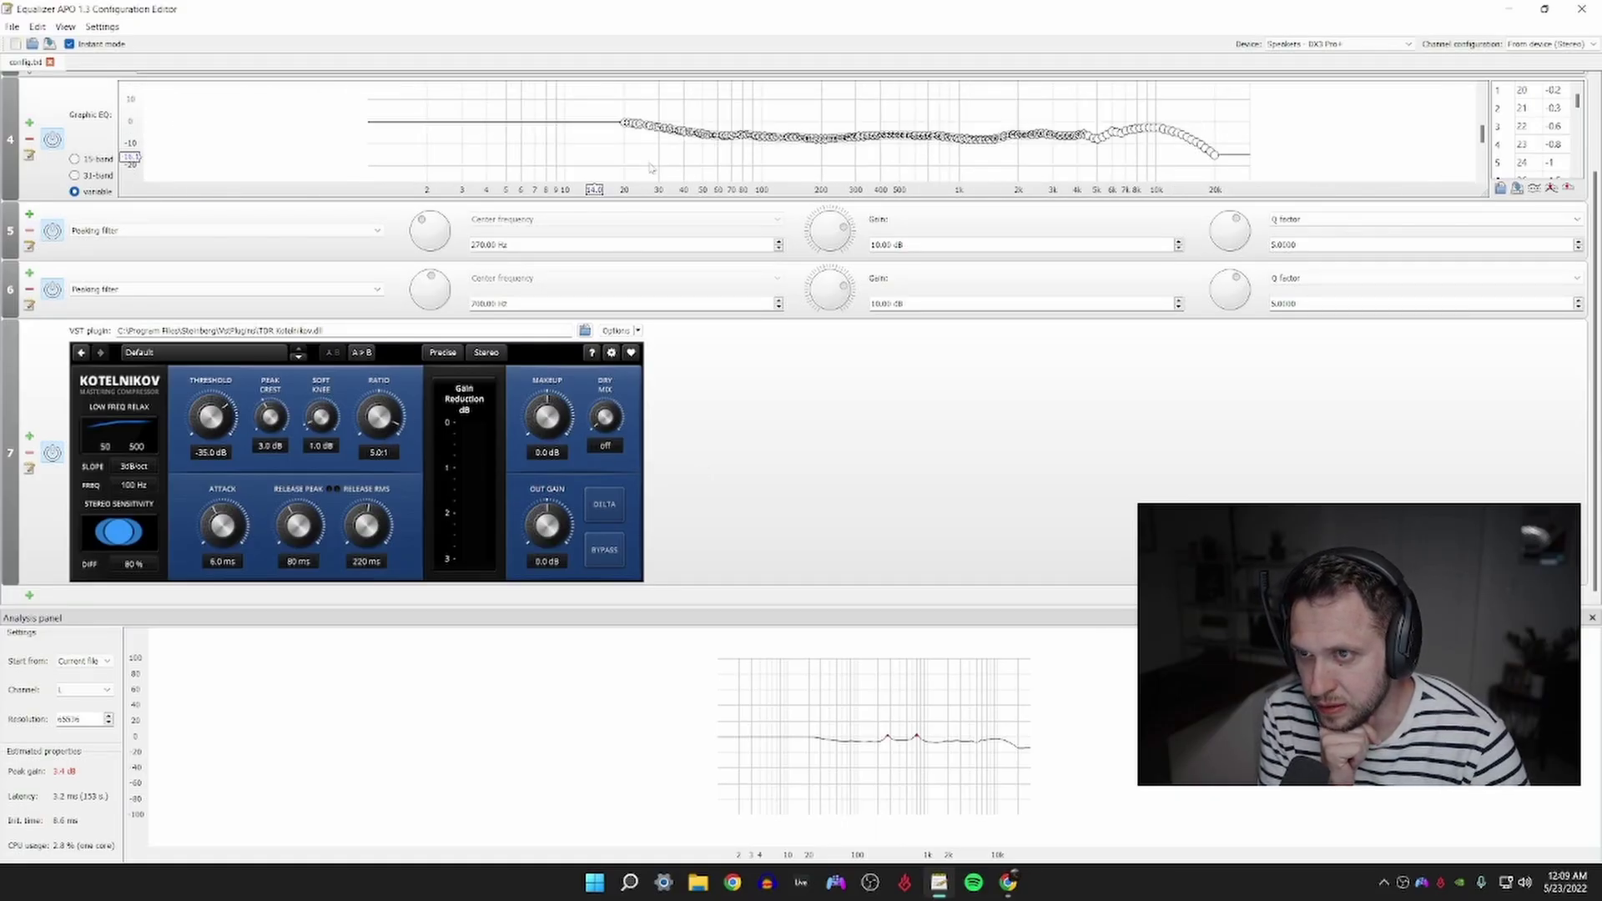
scroll(1594, 217, "up", 3)
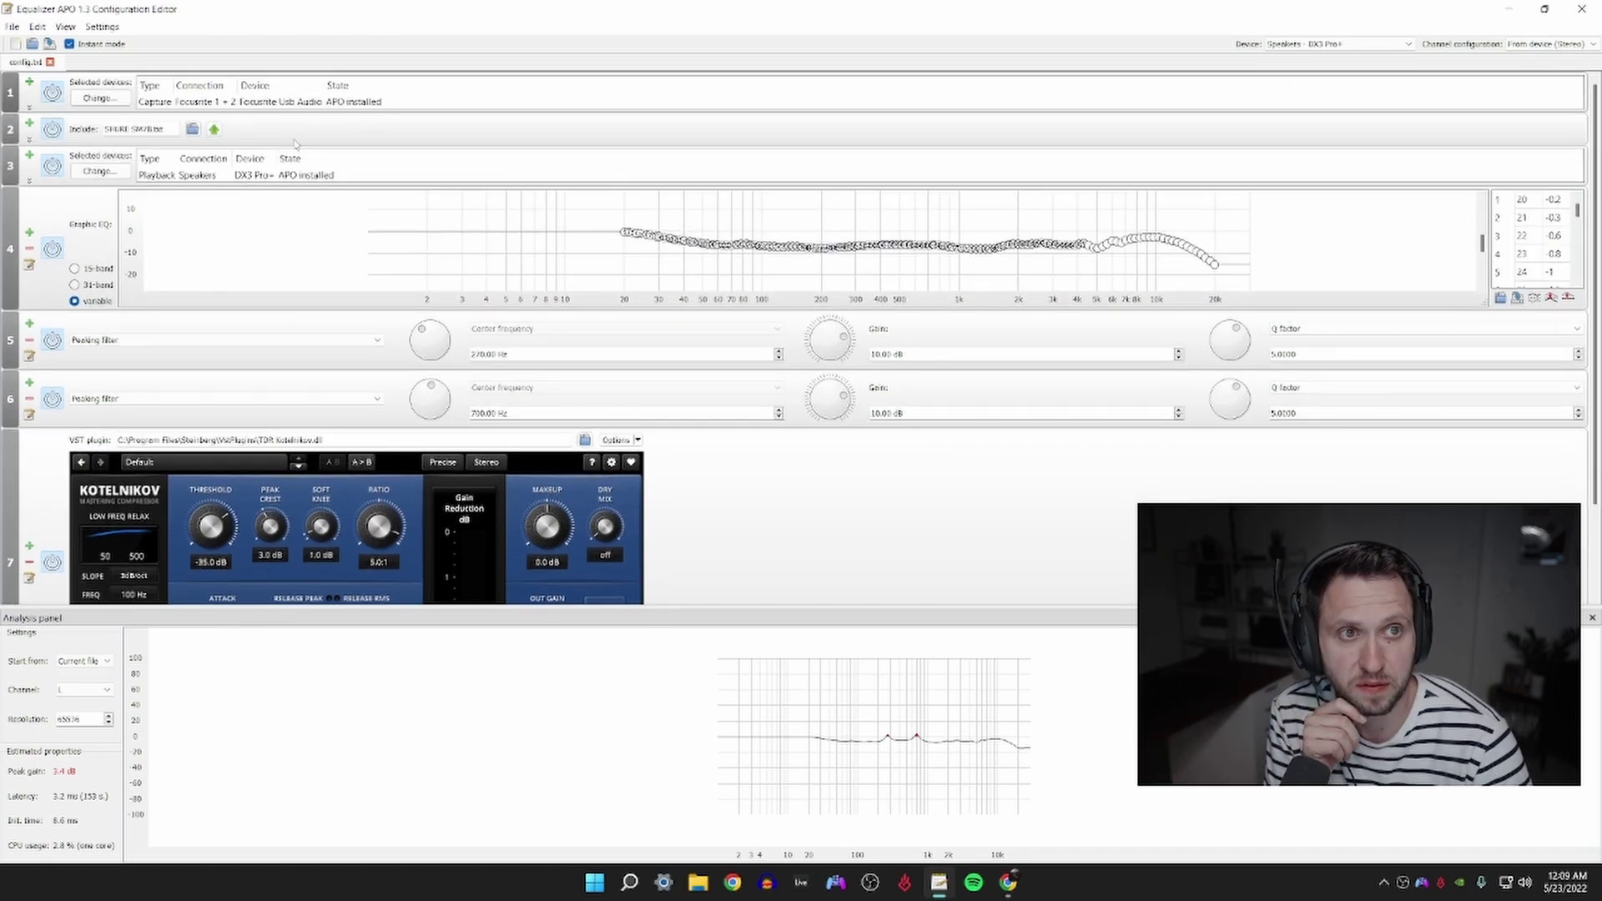
left_click_drag(1595, 276, 1595, 378)
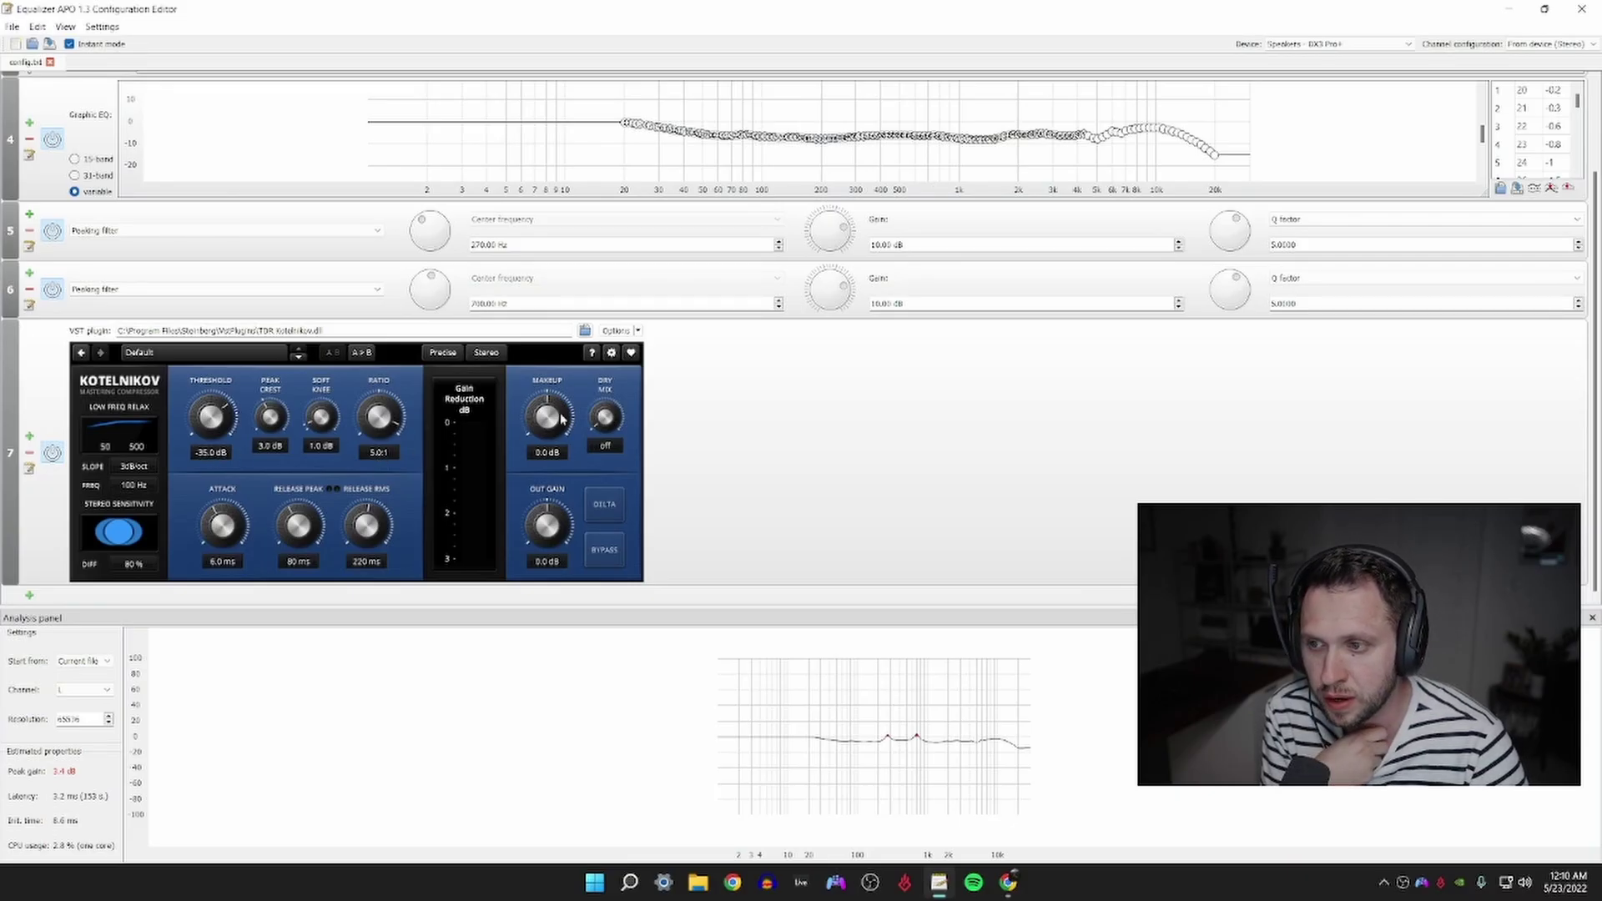
left_click_drag(561, 419, 561, 367)
left_click_drag(547, 417, 547, 413)
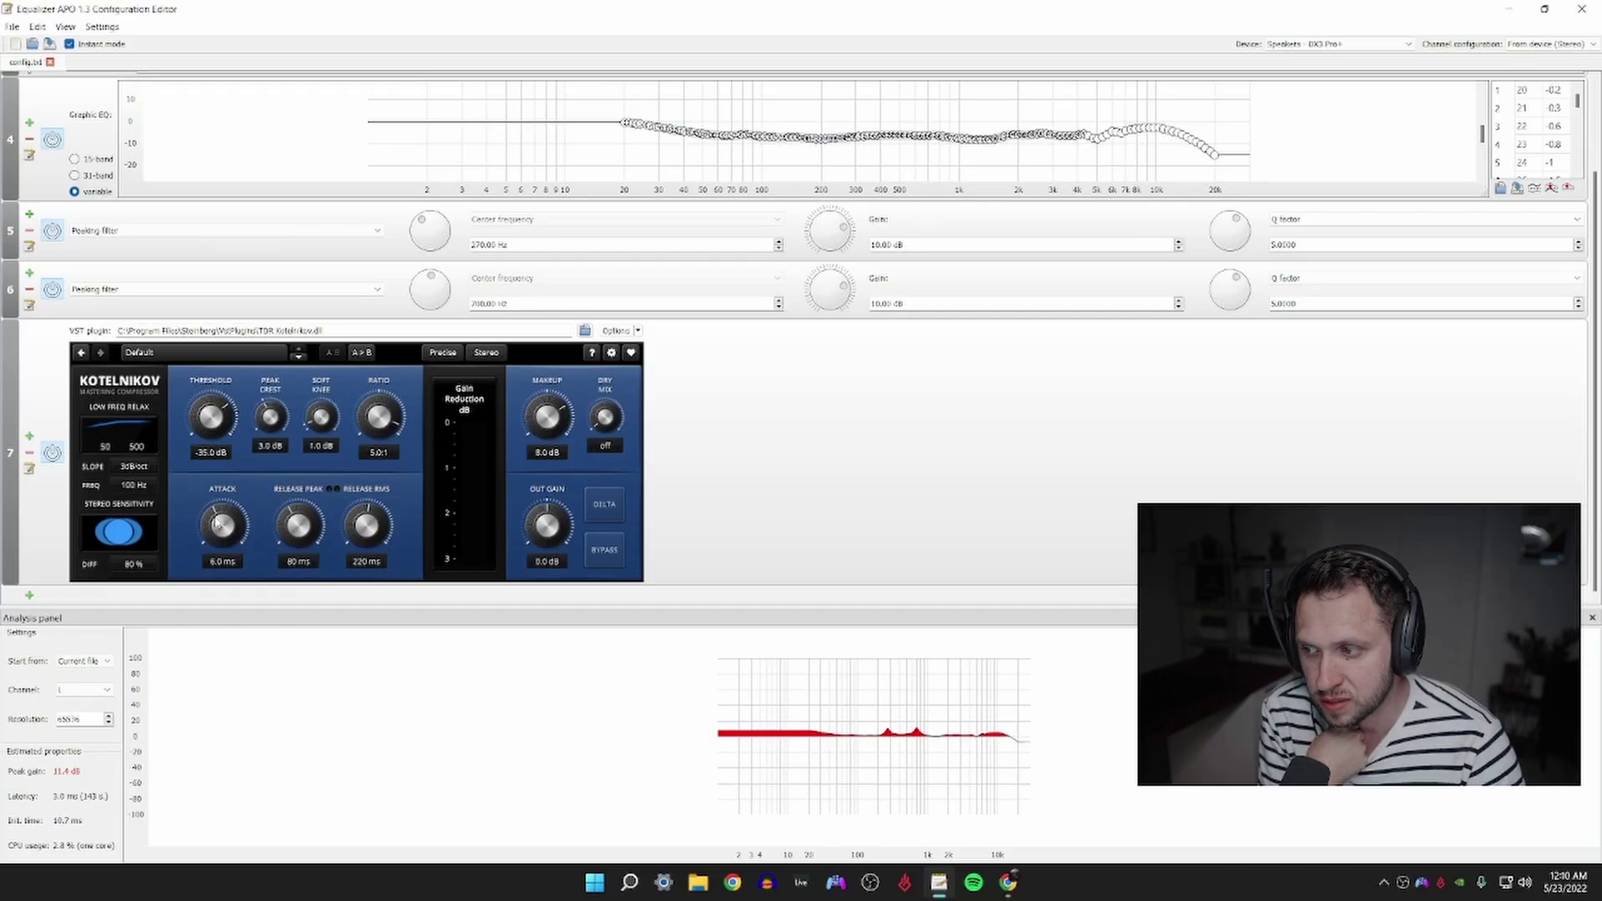
- Set the Kotelnikov attack time to 1 ms
left_click(211, 563)
type("1")
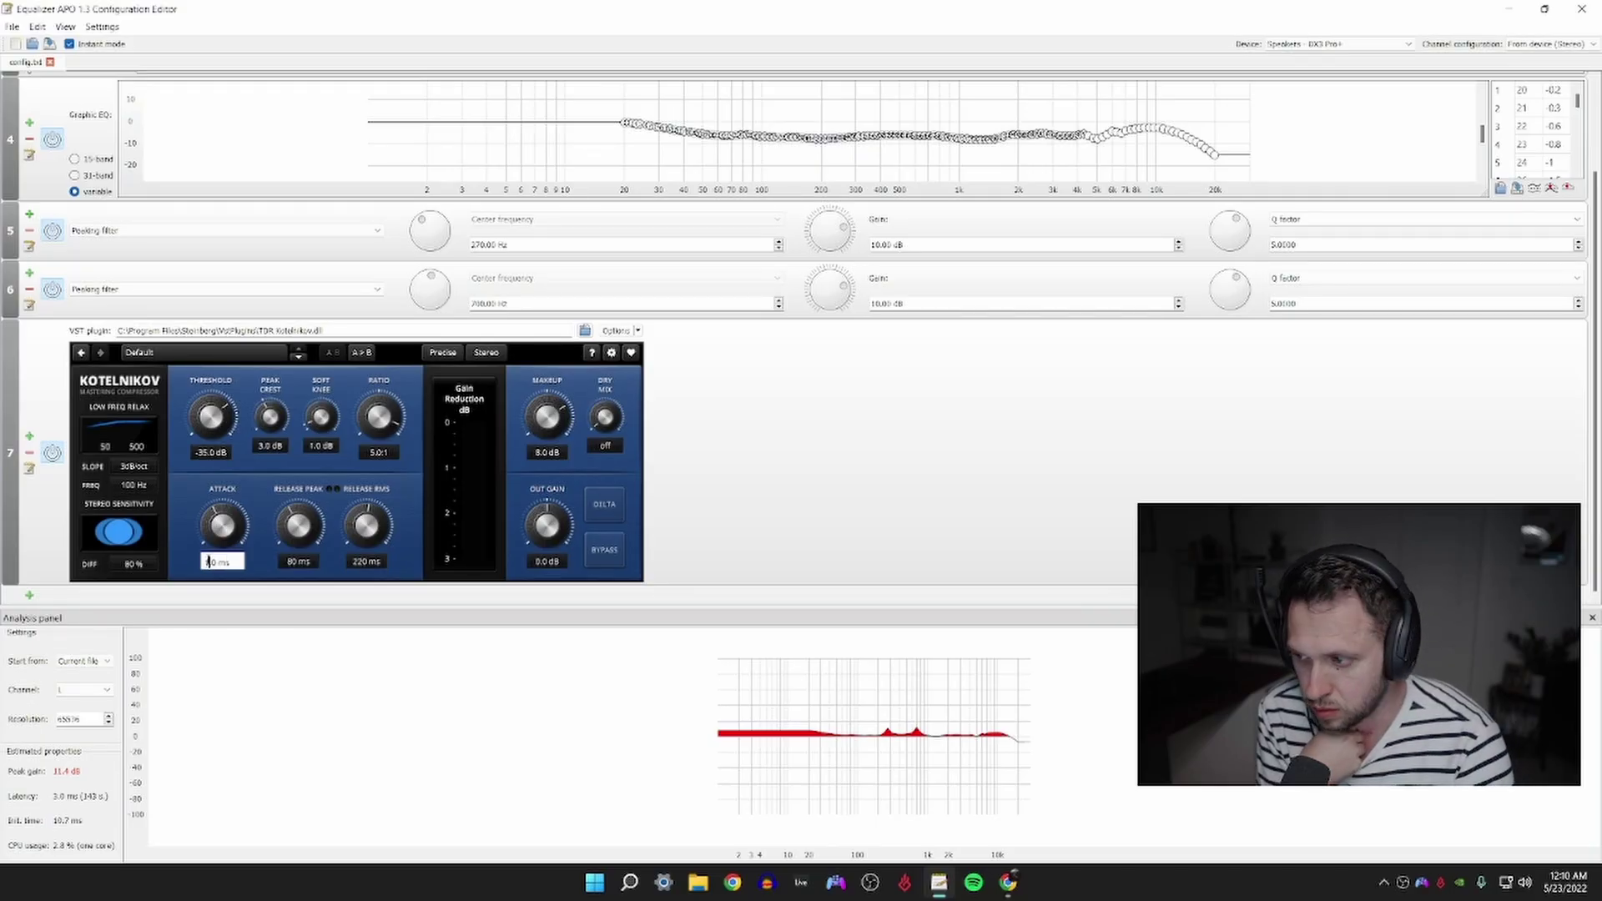
key("Return")
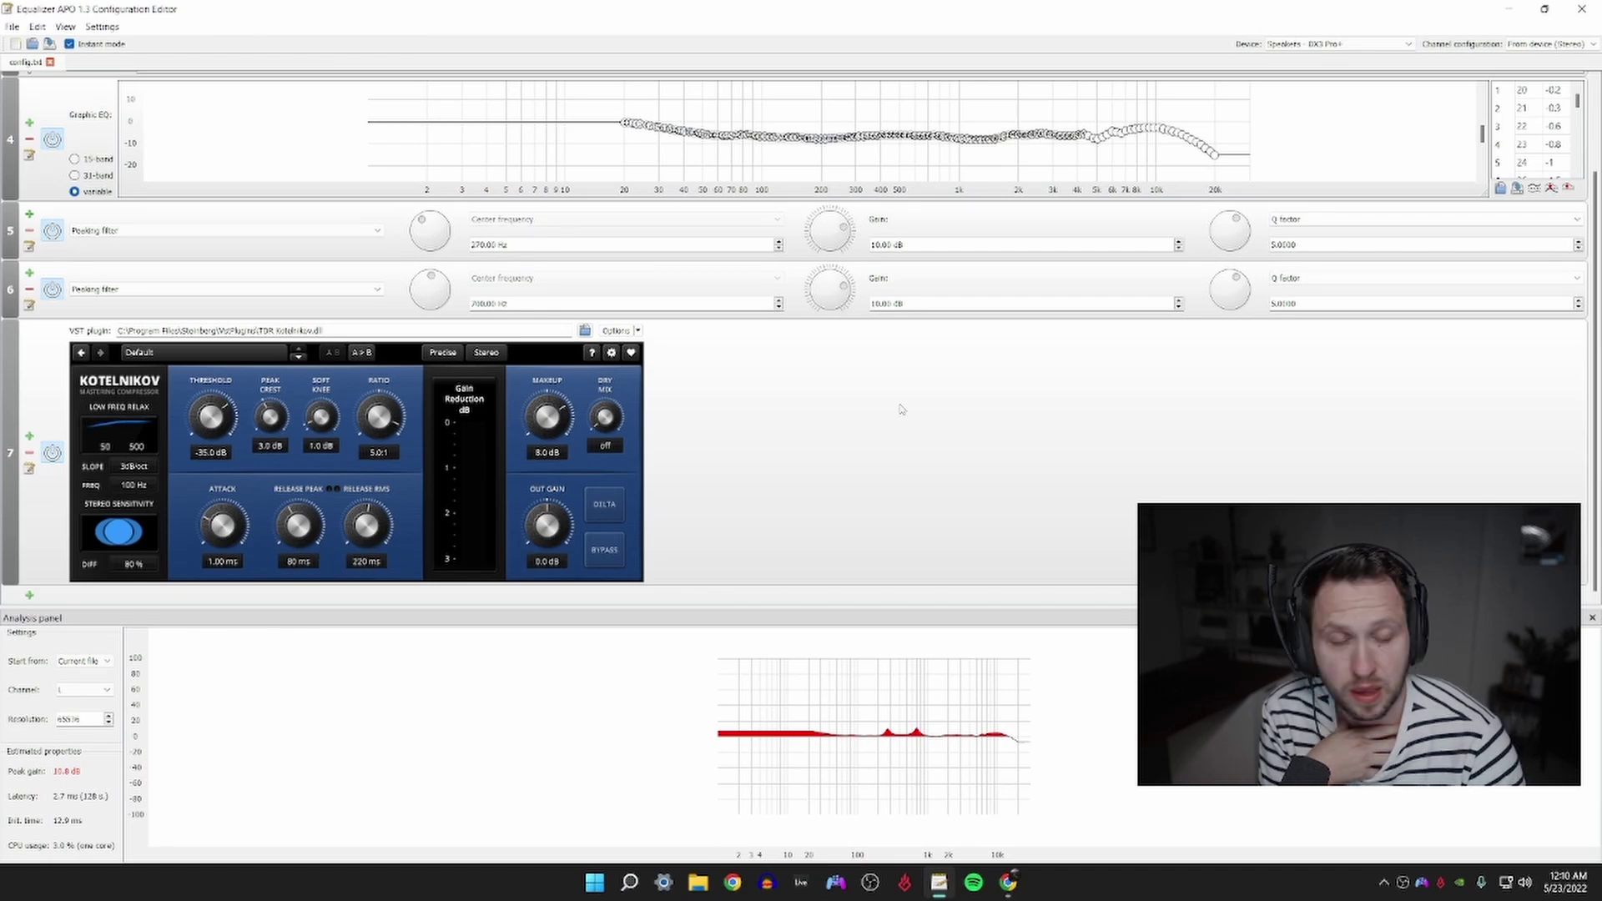
left_click(770, 407)
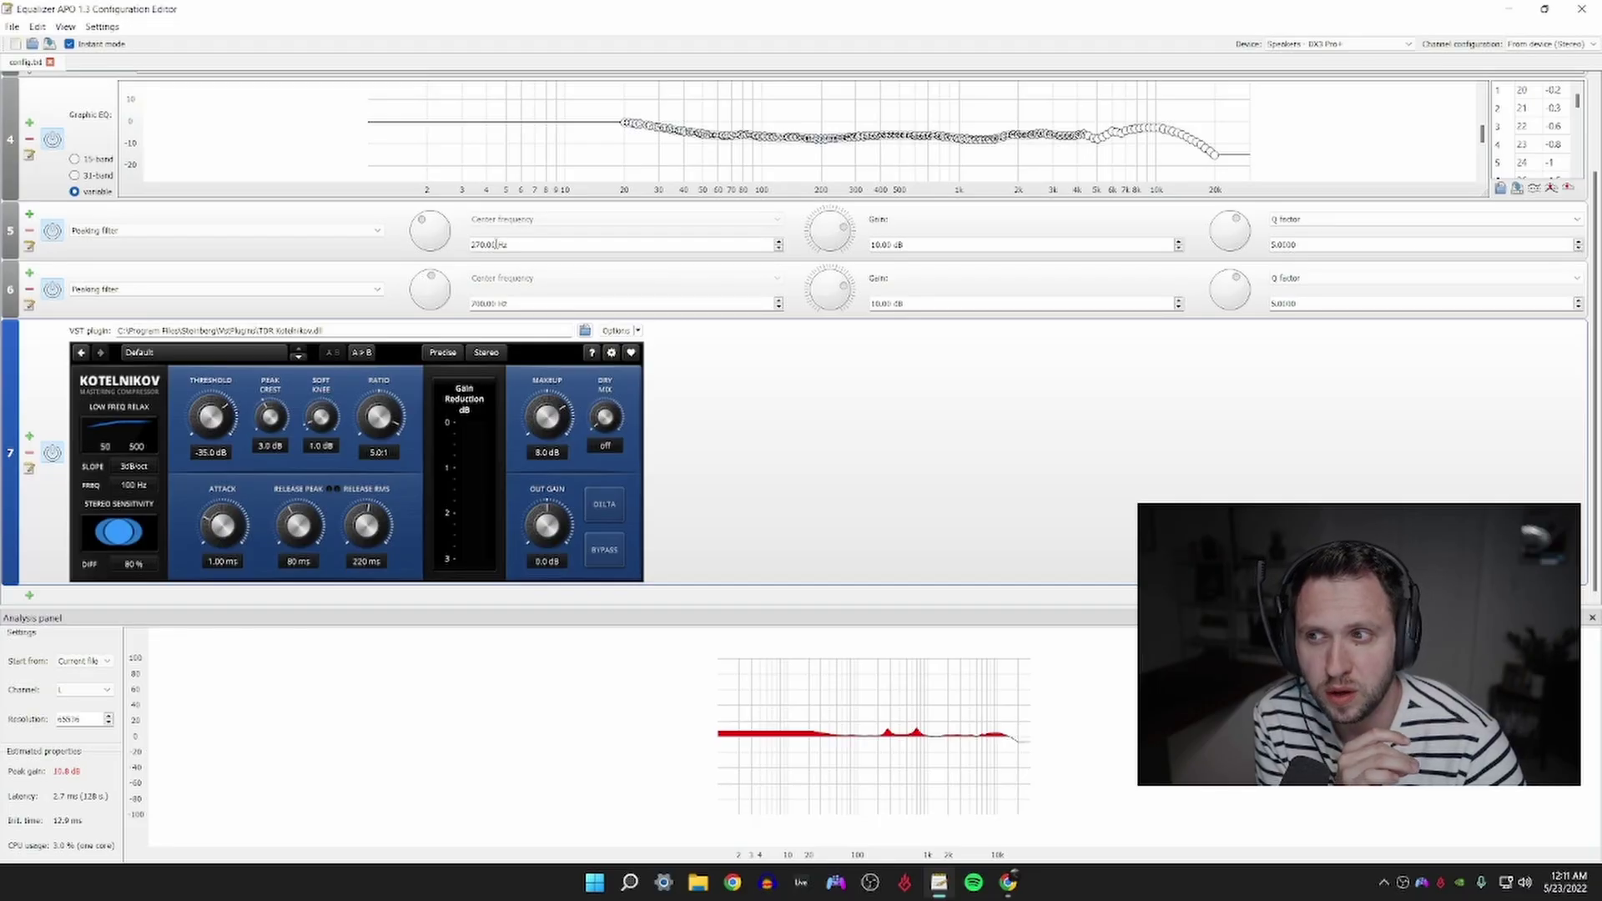
double_click(495, 244)
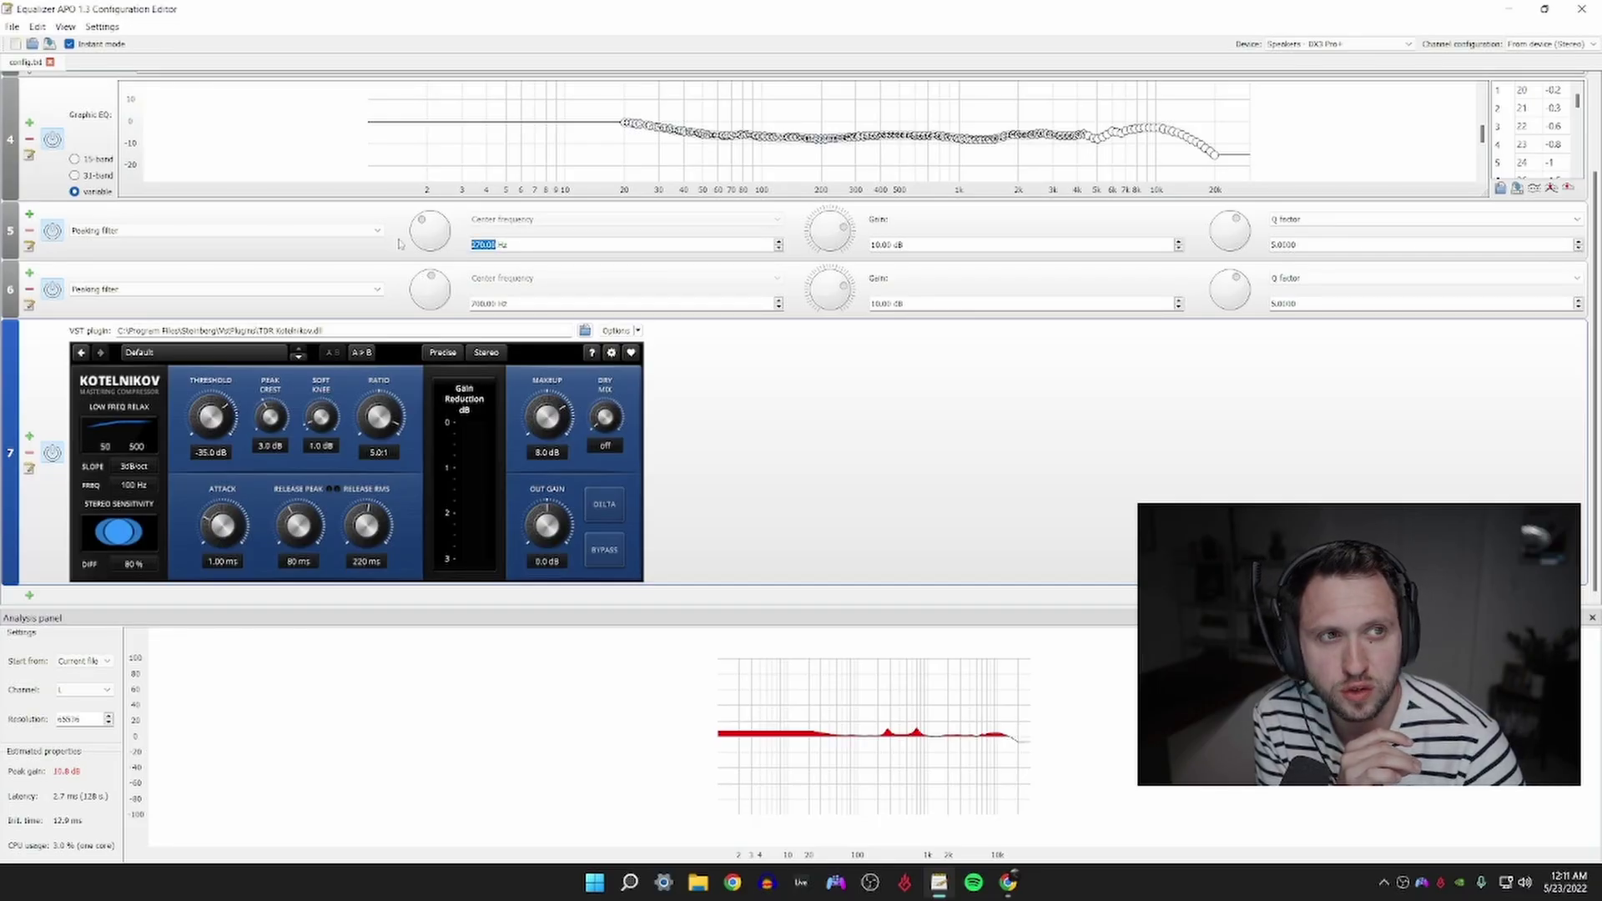
double_click(493, 303)
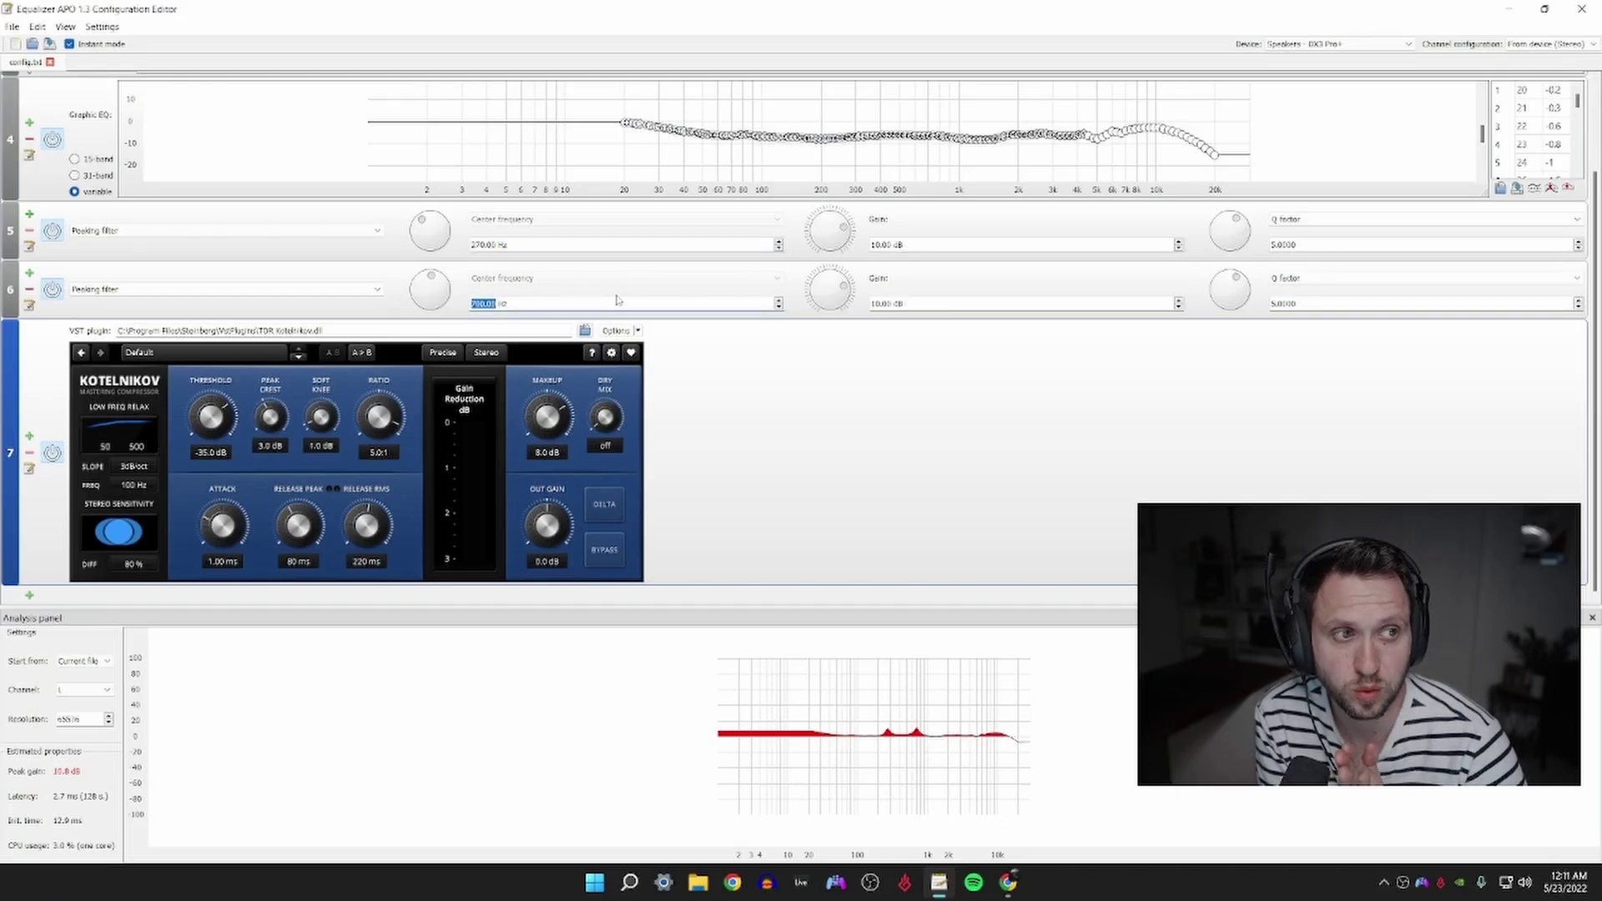
left_click(826, 440)
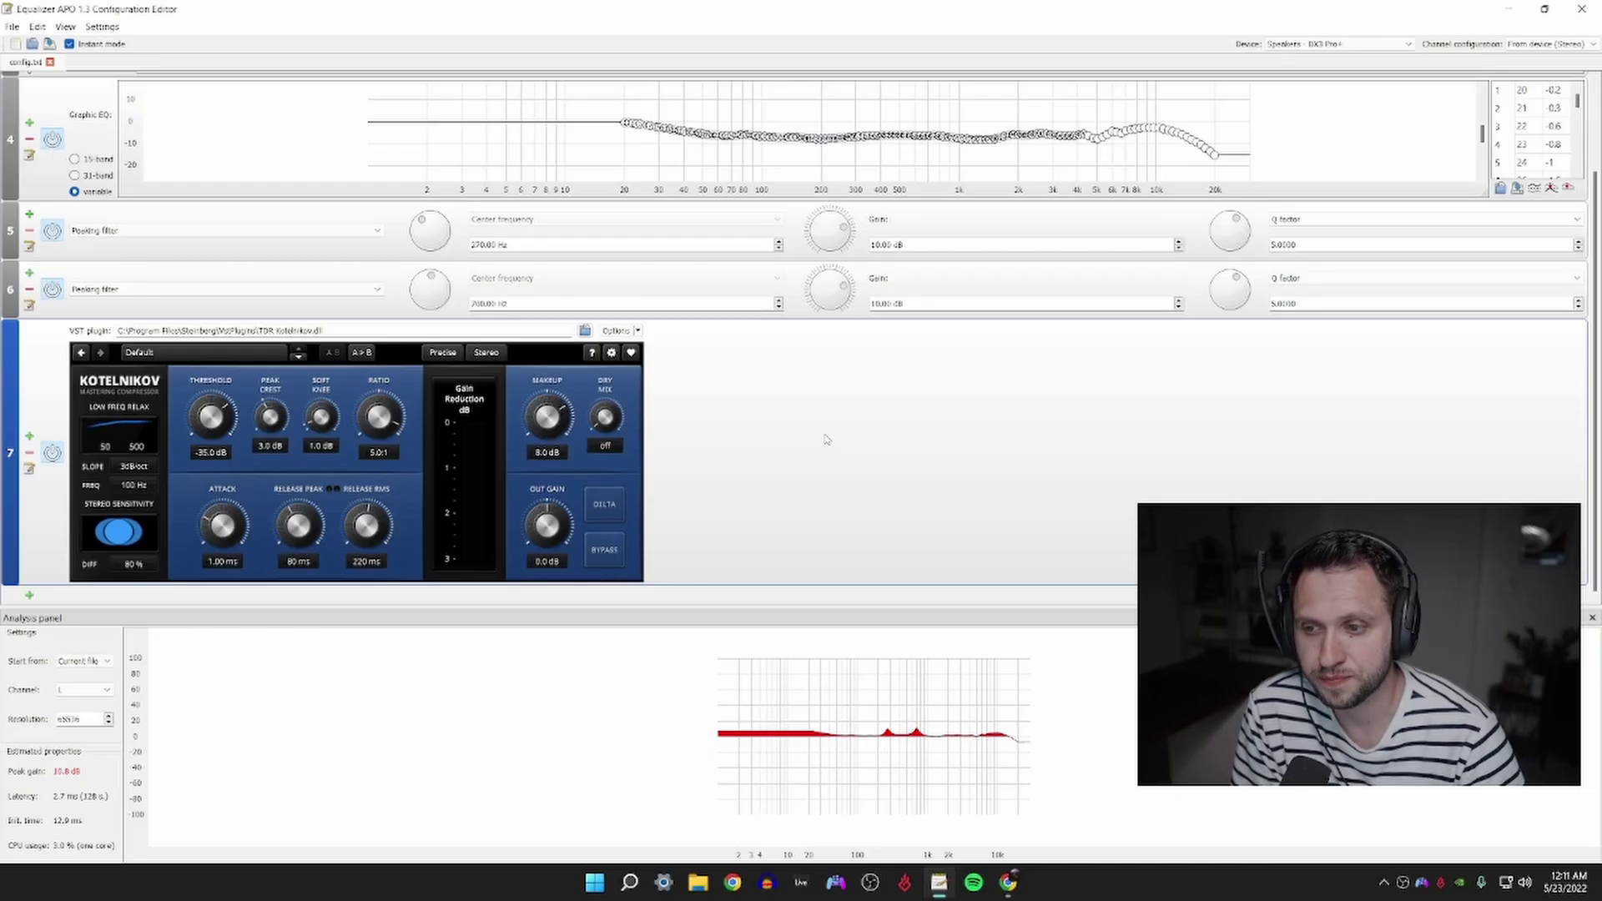
- Save the Equalizer APO configuration with the footstep filters and Kotelnikov compressor settings
left_click(13, 26)
left_click(34, 77)
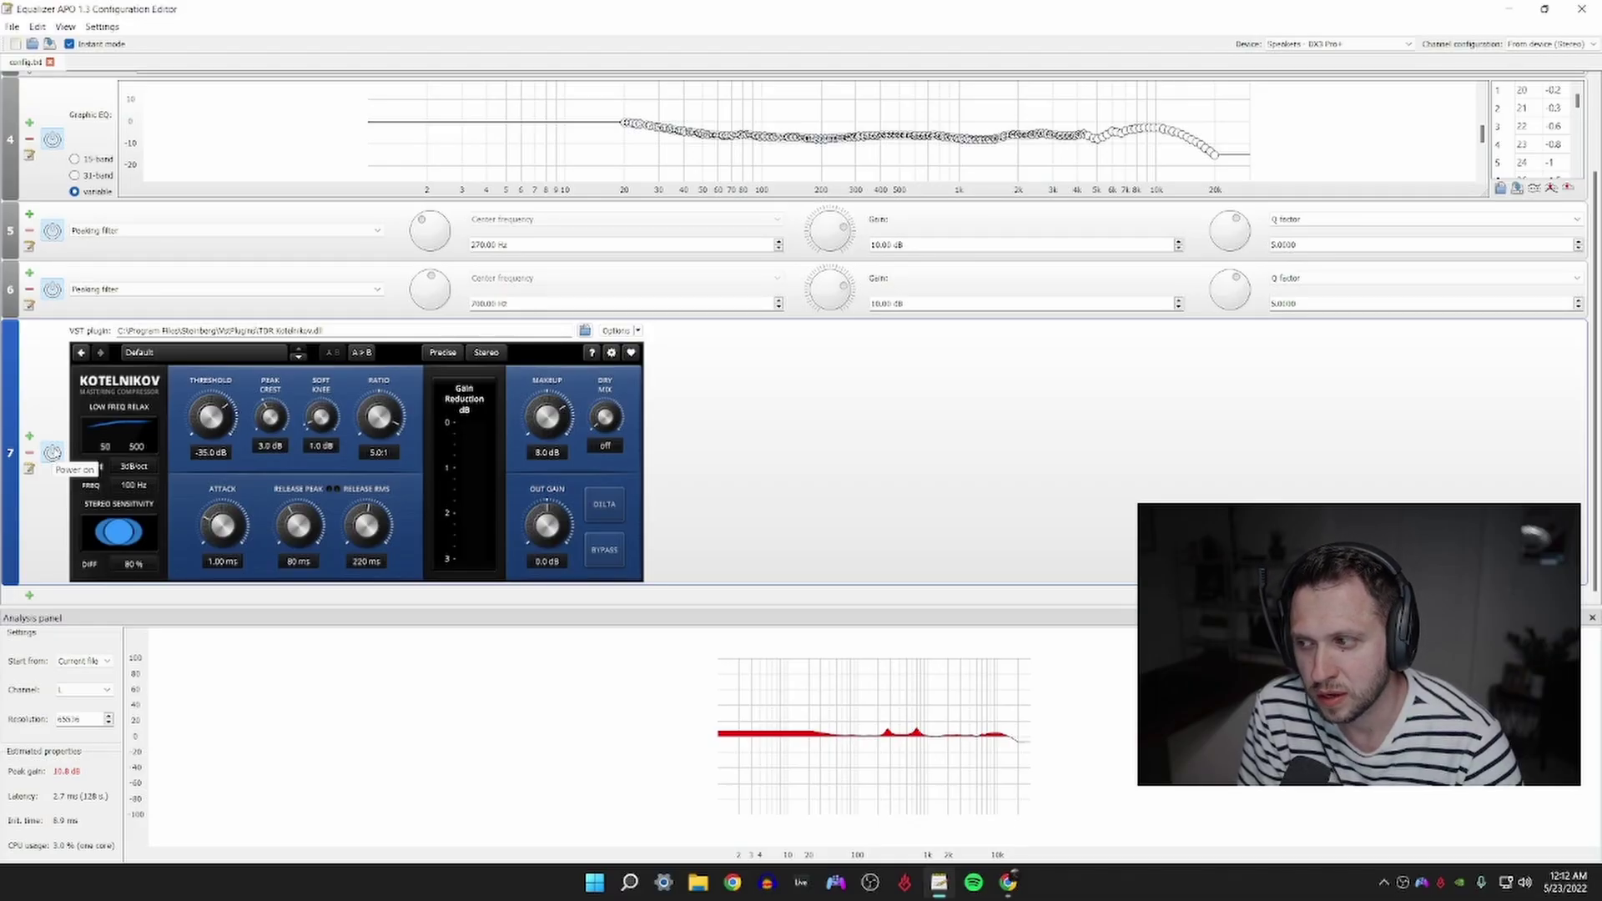
left_click(52, 454)
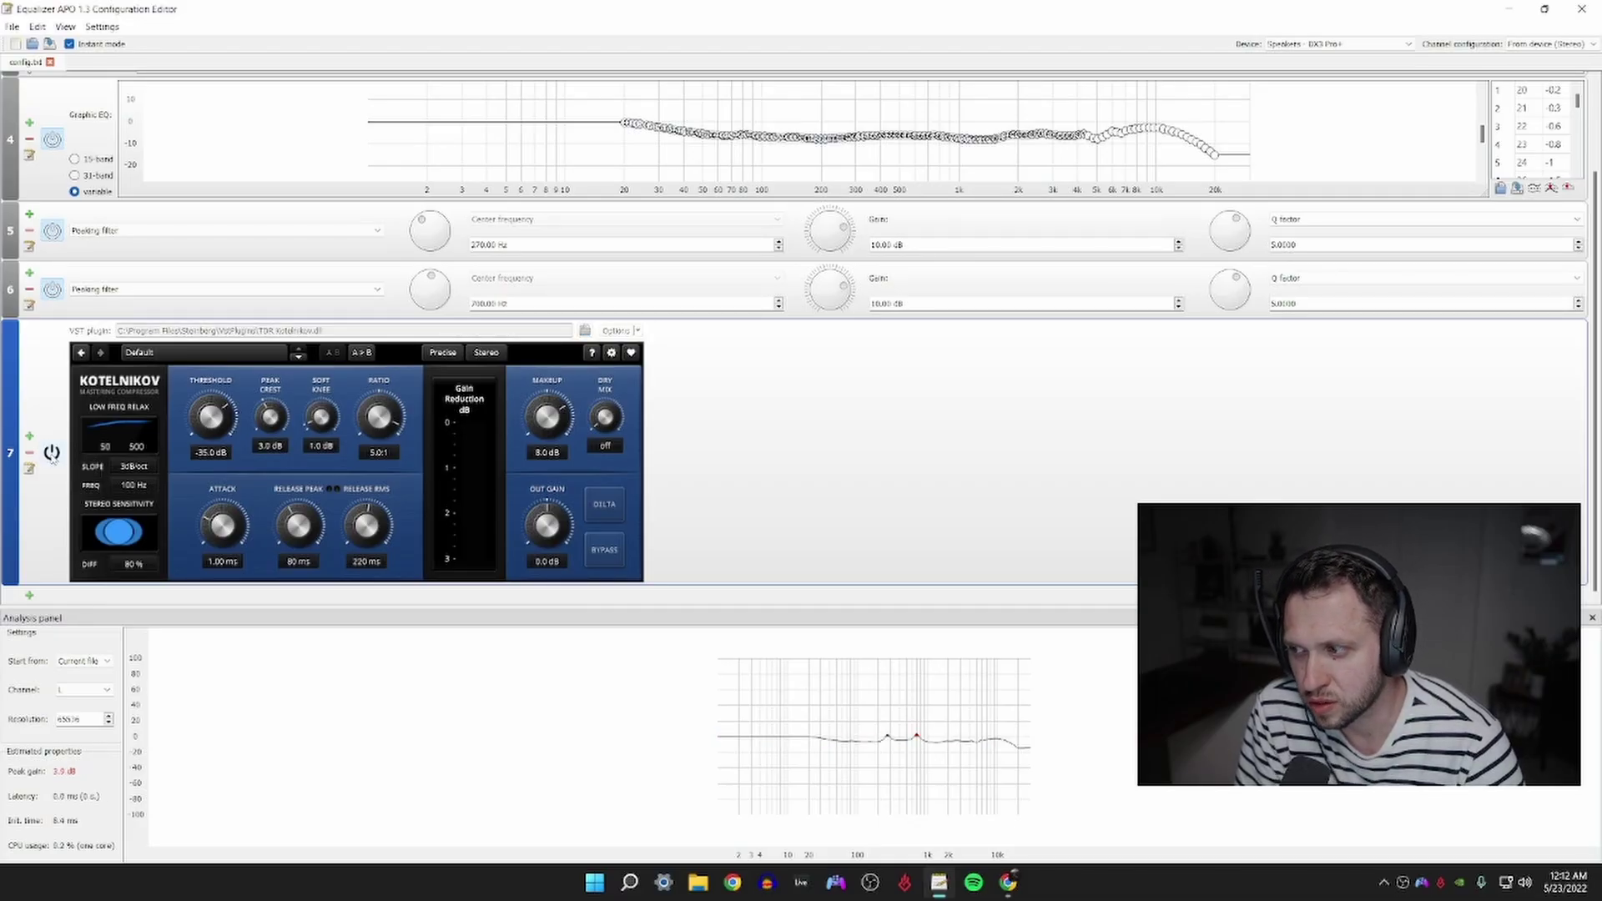
left_click(52, 290)
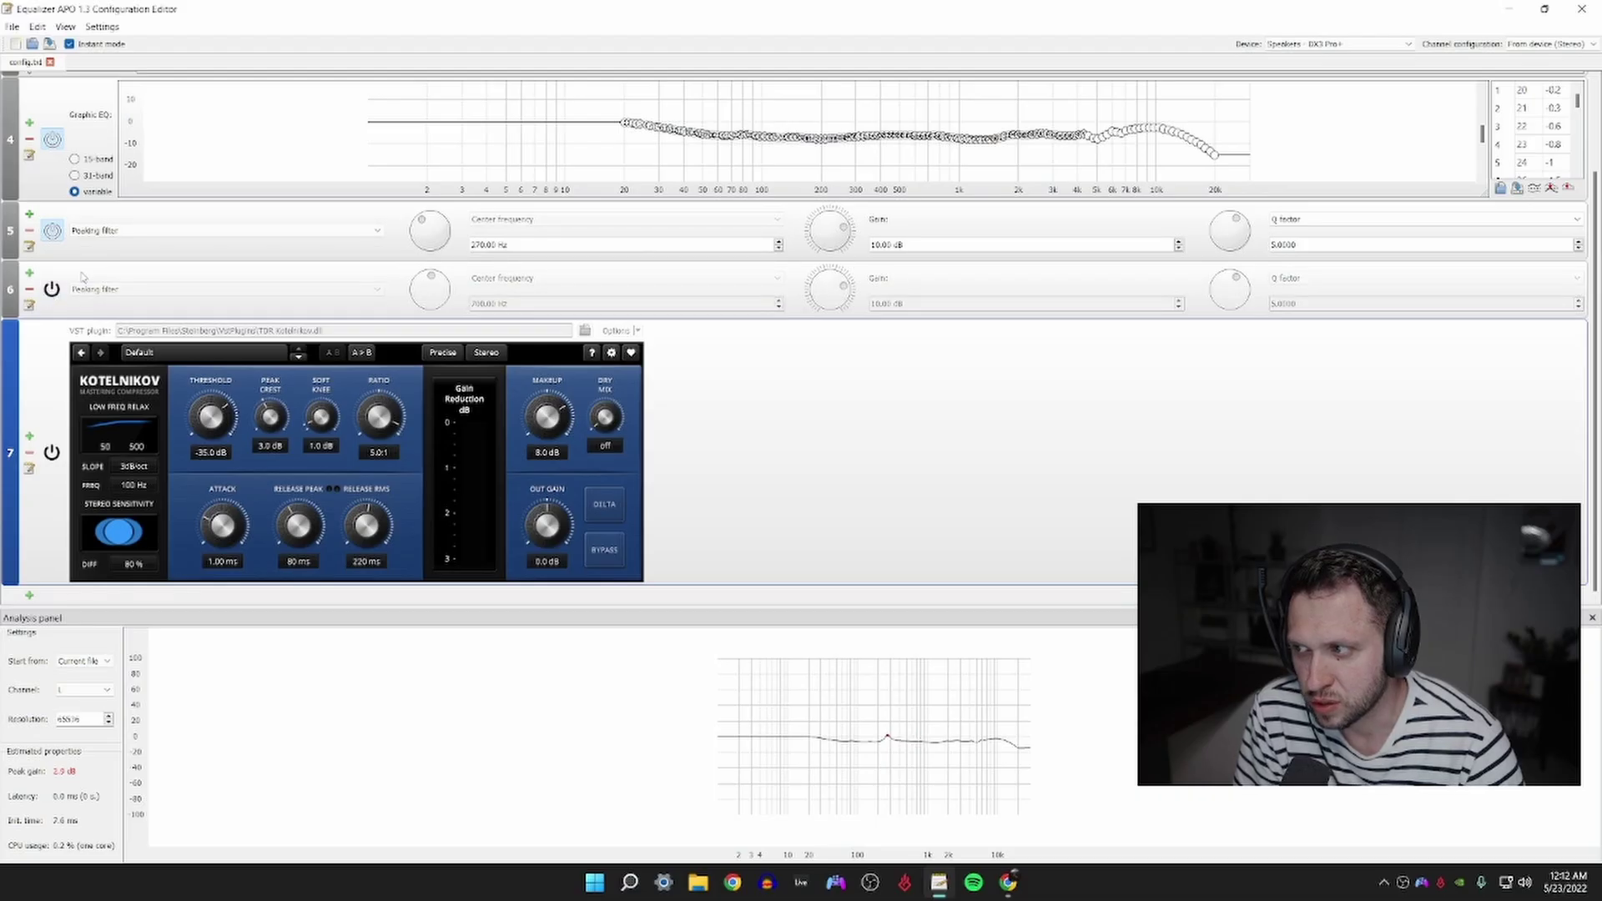
left_click(55, 233)
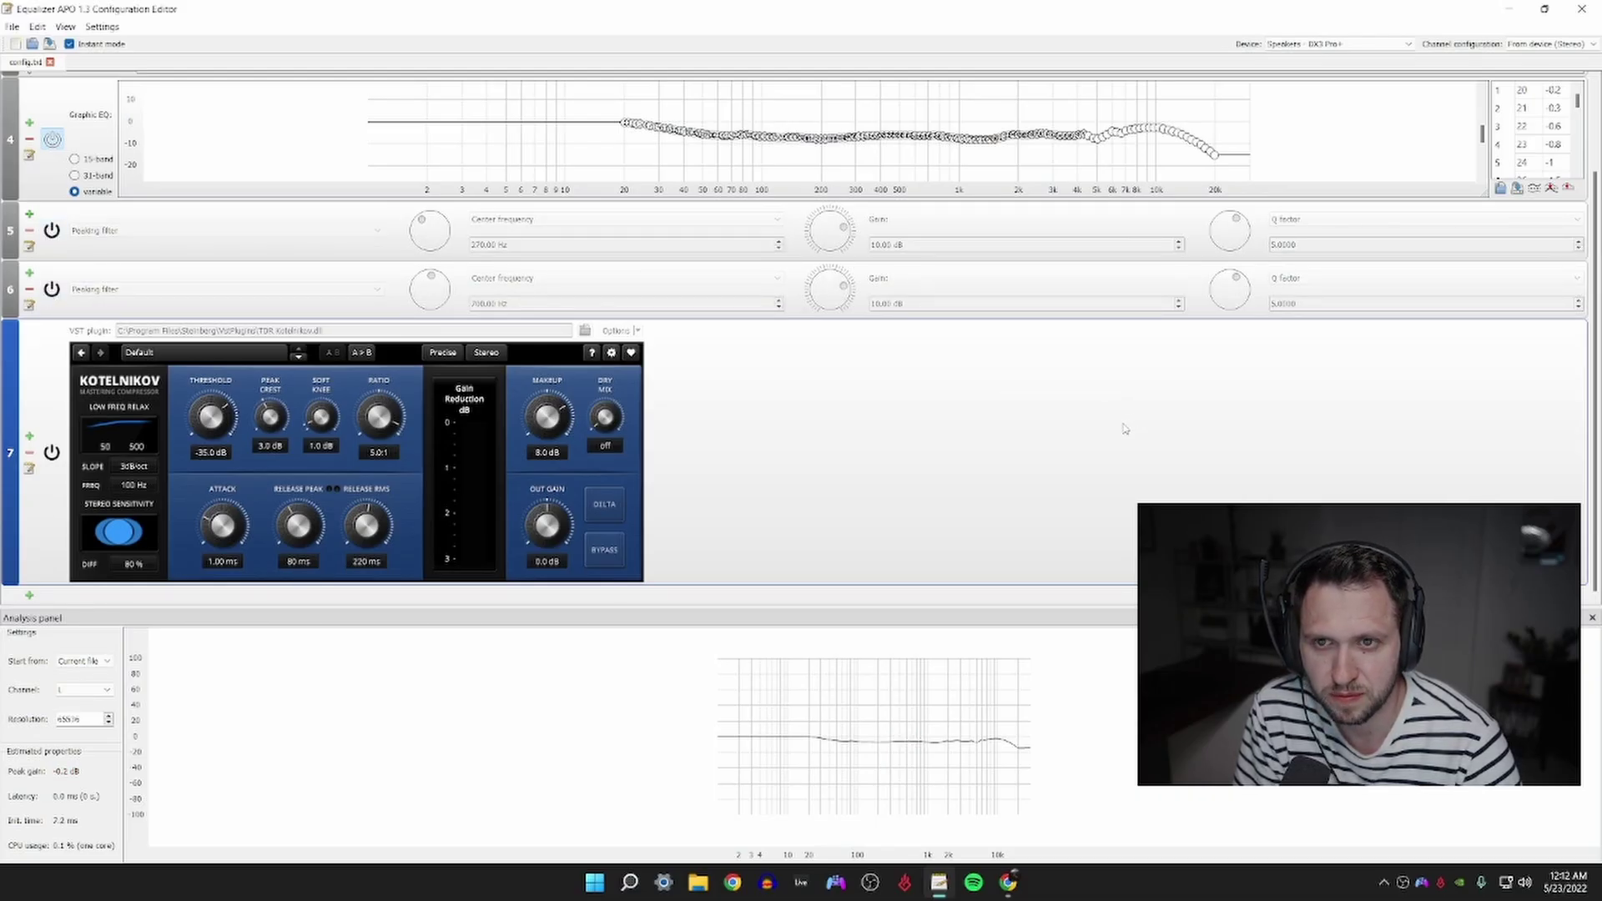
scroll(1118, 432, "up", 2)
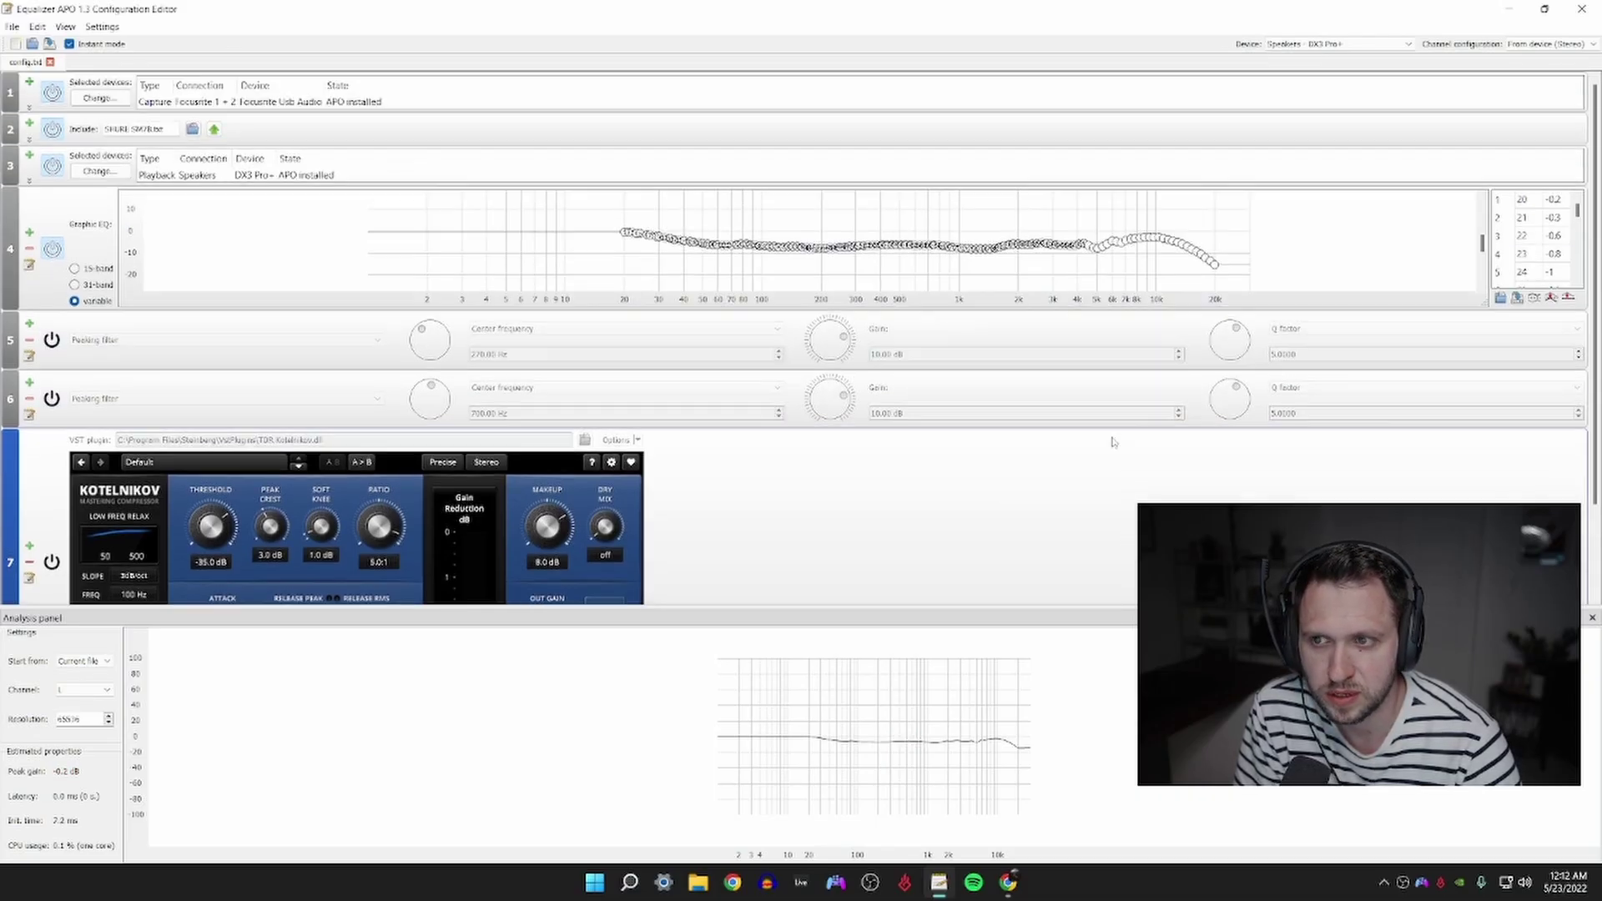
left_click(93, 243)
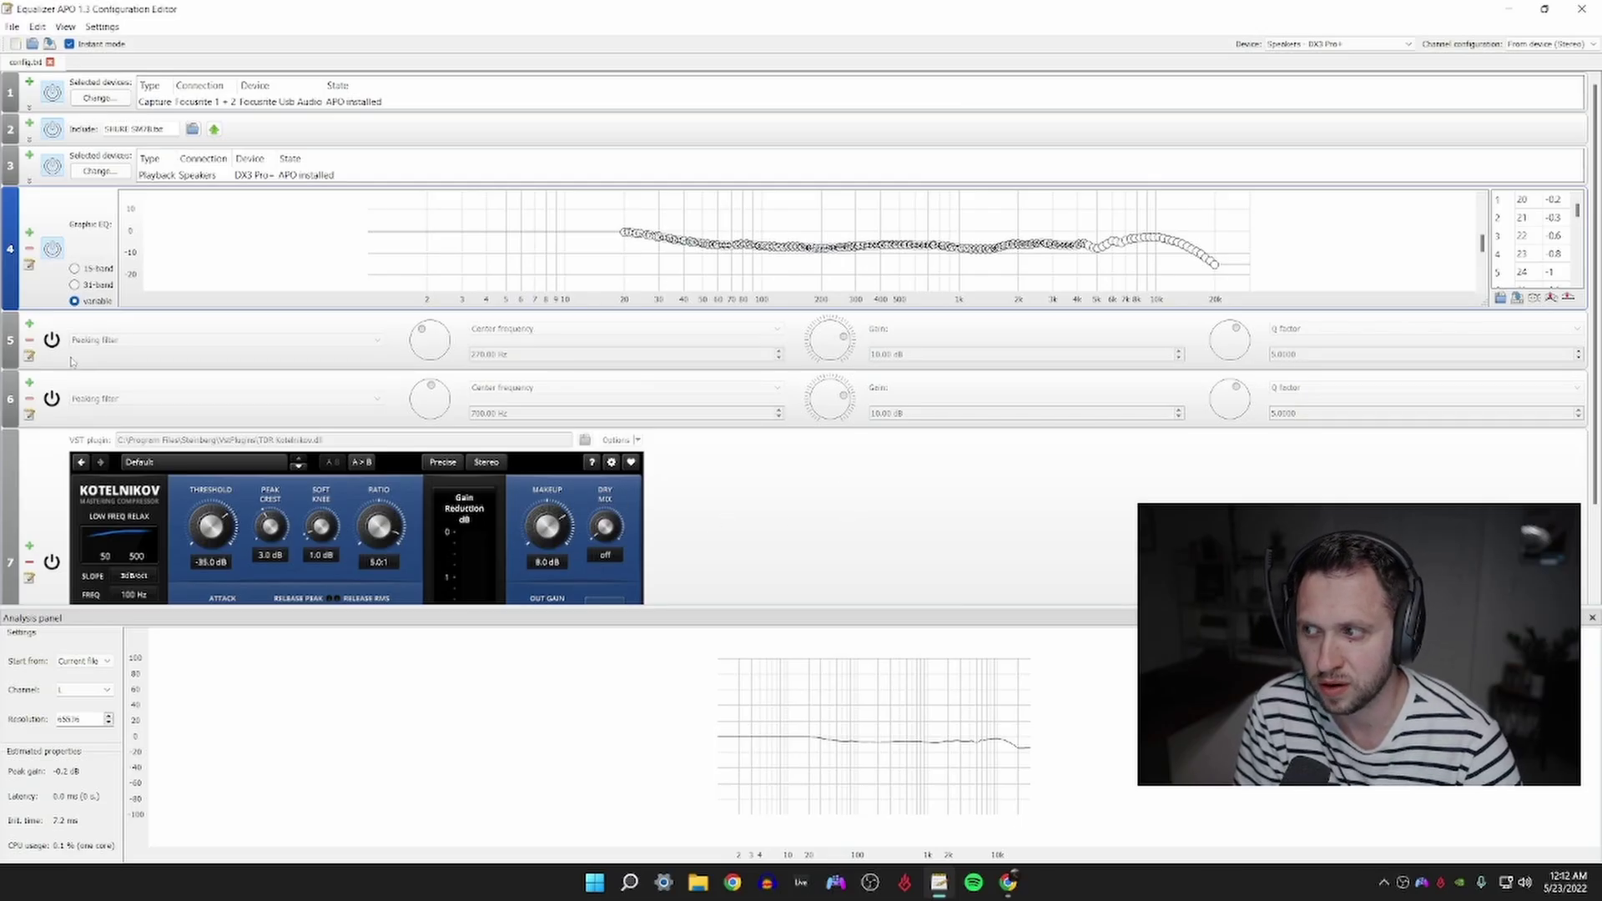
left_click(52, 340)
left_click(52, 399)
left_click(52, 563)
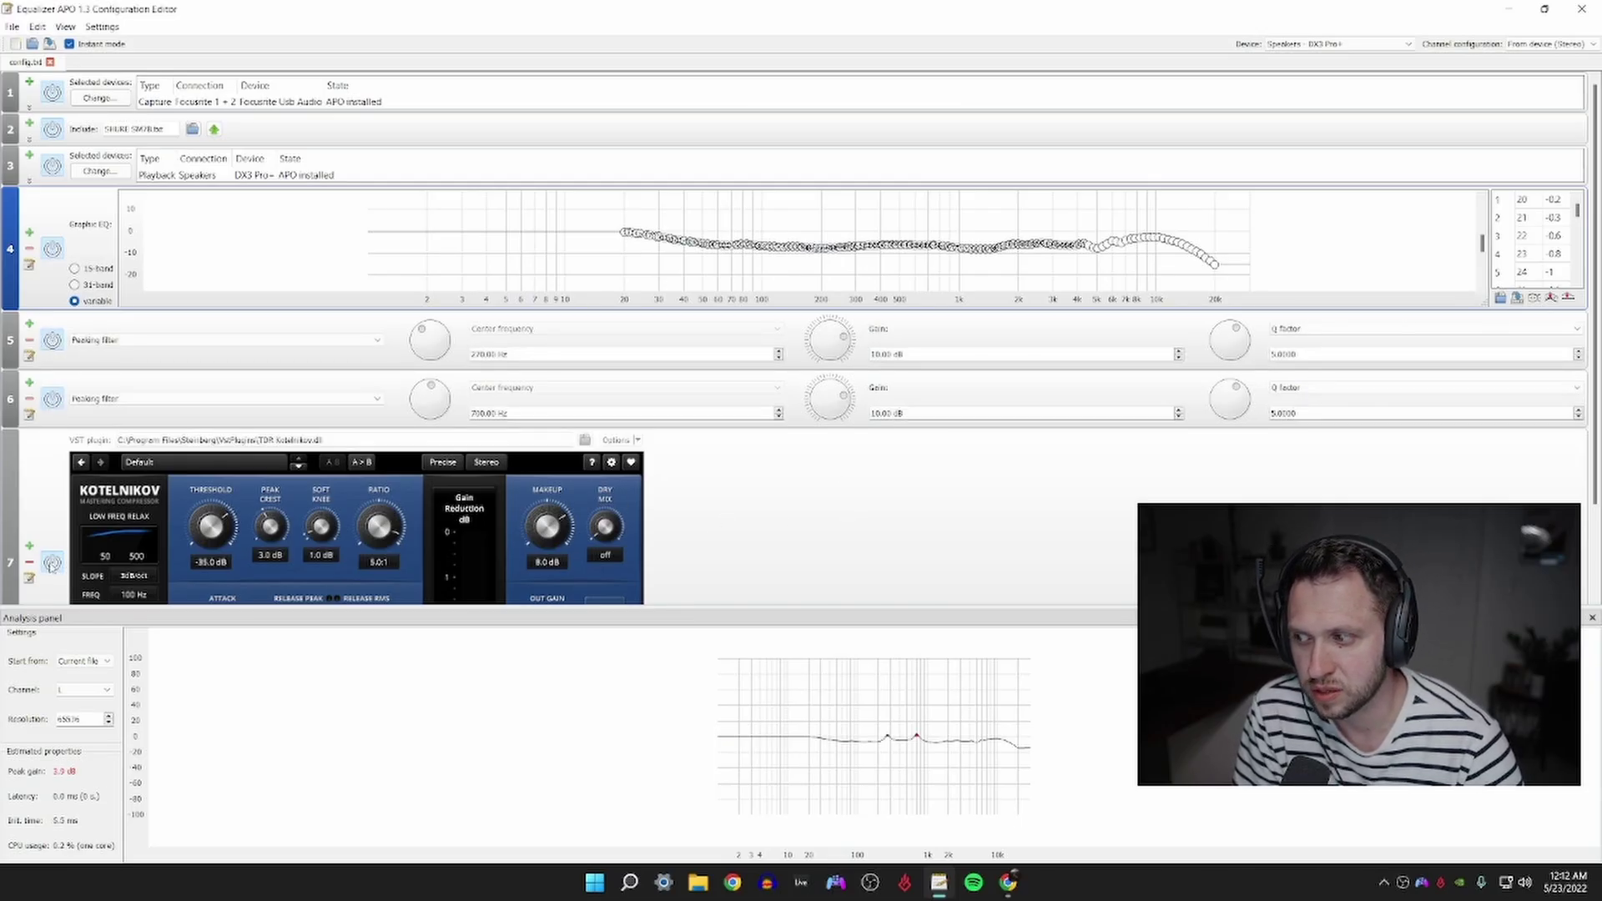